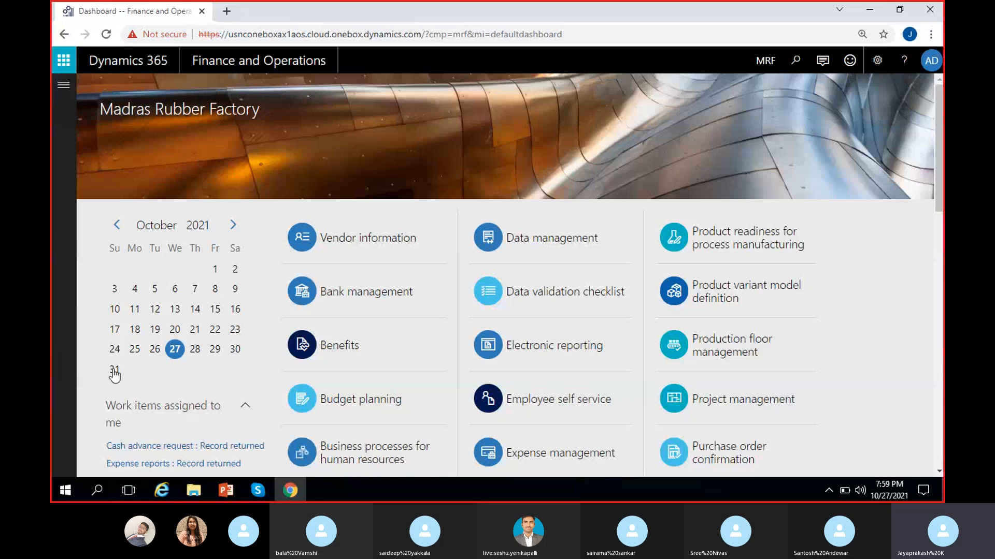
# Bring up File Explorer on the Documents folder listing the Dynamics course Word files.
pyautogui.click(195, 487)
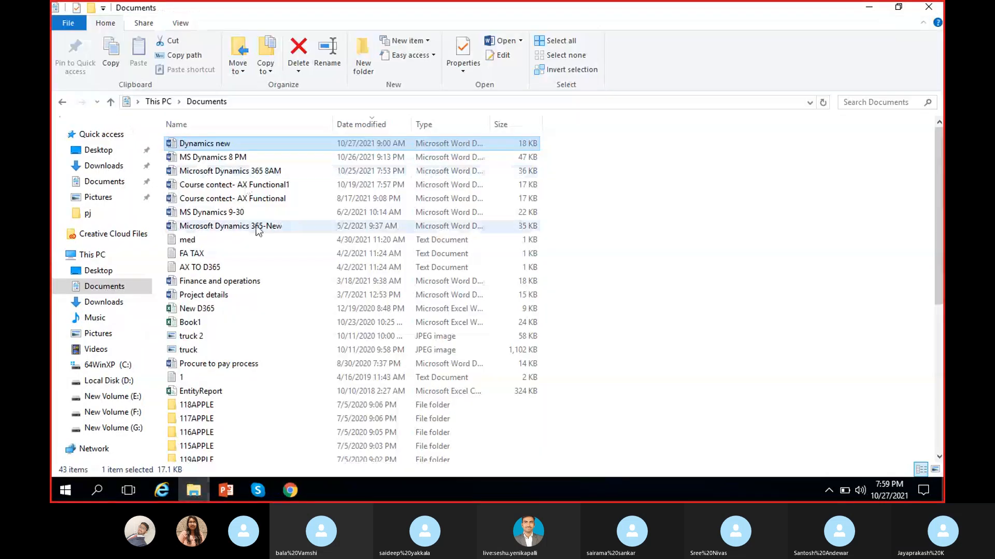
pyautogui.scroll(-1, 230, 271)
pyautogui.scroll(1, 231, 267)
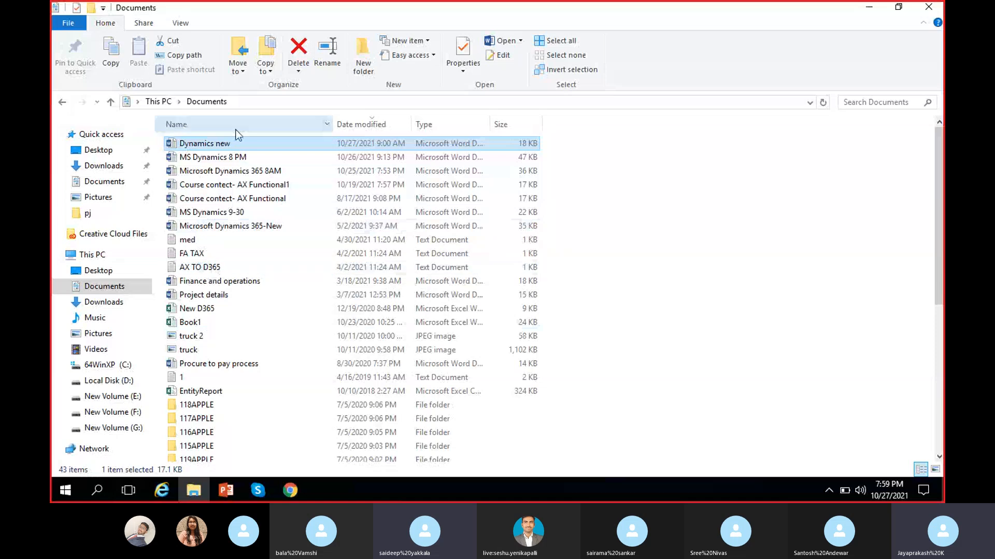
# Open the MS Dynamics 8 PM notes in Word and scroll through them.
pyautogui.click(242, 158)
pyautogui.doubleClick(243, 158)
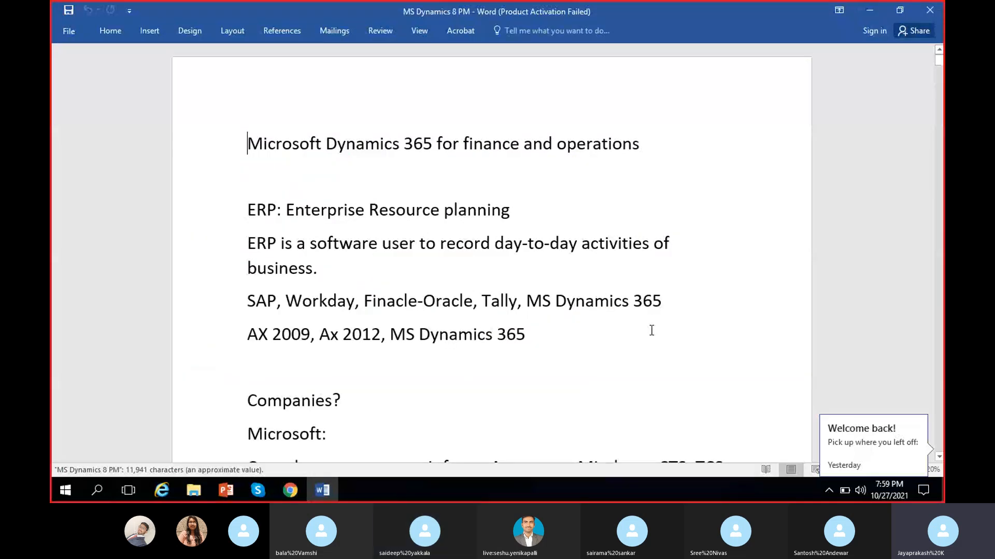
pyautogui.scroll(-3, 580, 299)
pyautogui.scroll(-20, 581, 299)
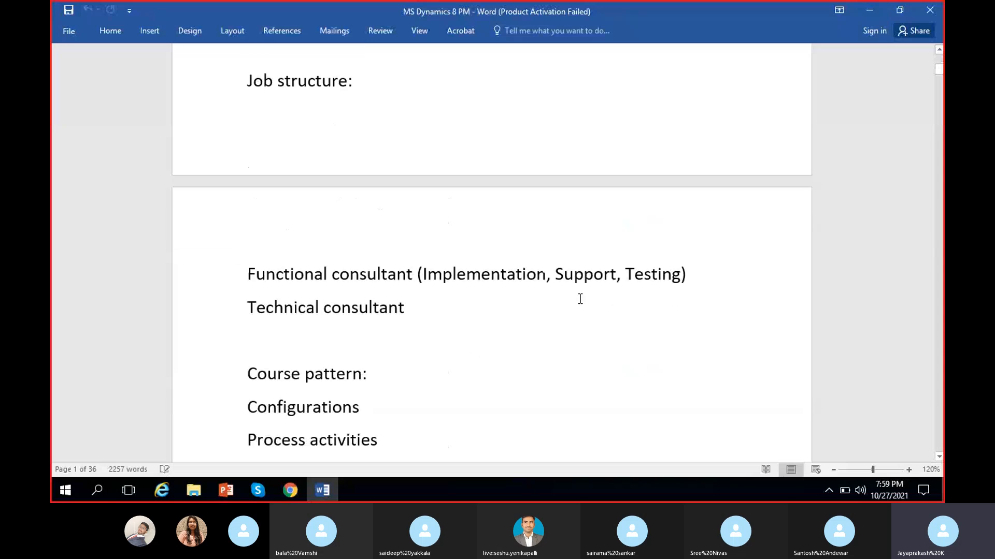
pyautogui.scroll(-7, 580, 299)
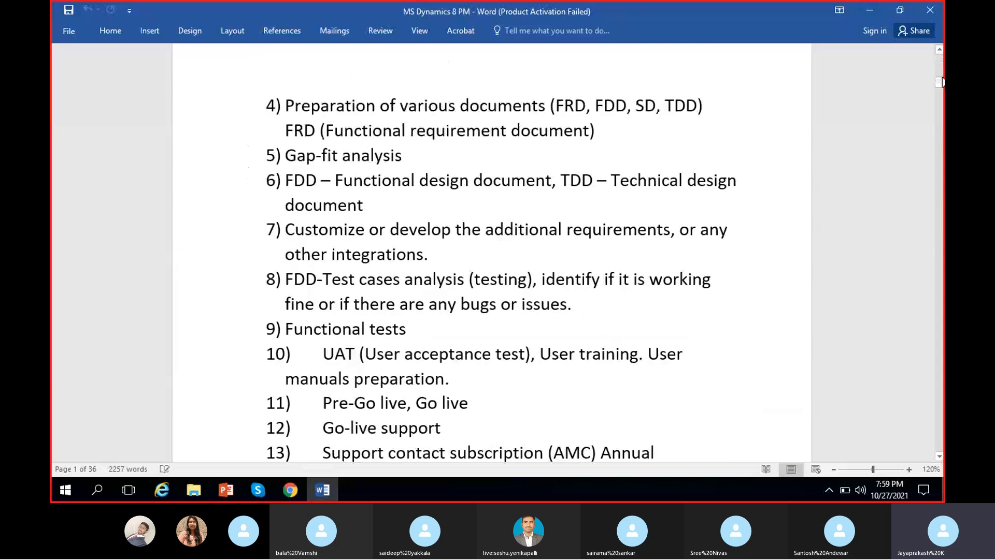
pyautogui.moveTo(940, 78); pyautogui.dragTo(940, 78)
pyautogui.scroll(-20, 626, 208)
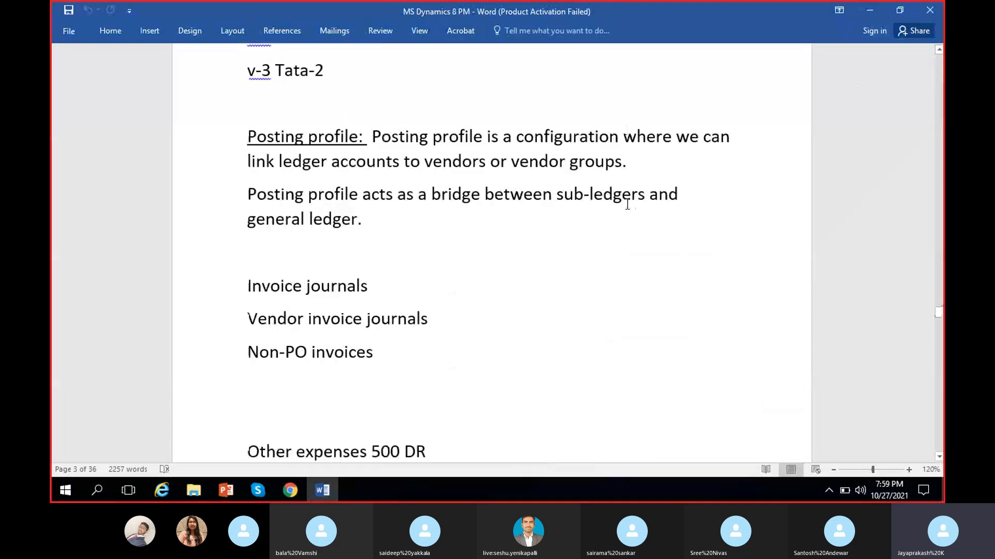
pyautogui.scroll(-15, 621, 255)
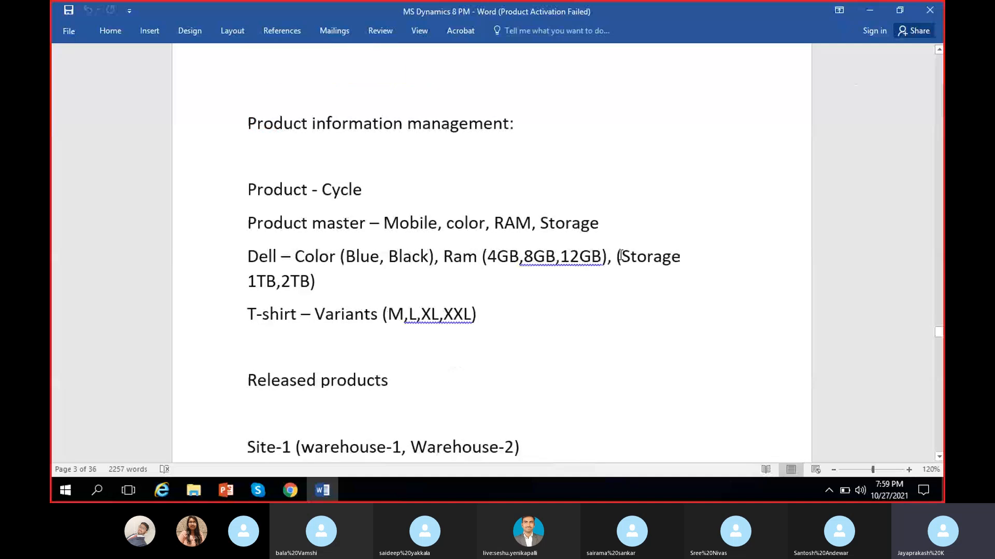
pyautogui.moveTo(941, 332); pyautogui.dragTo(940, 441)
pyautogui.scroll(-2, 564, 268)
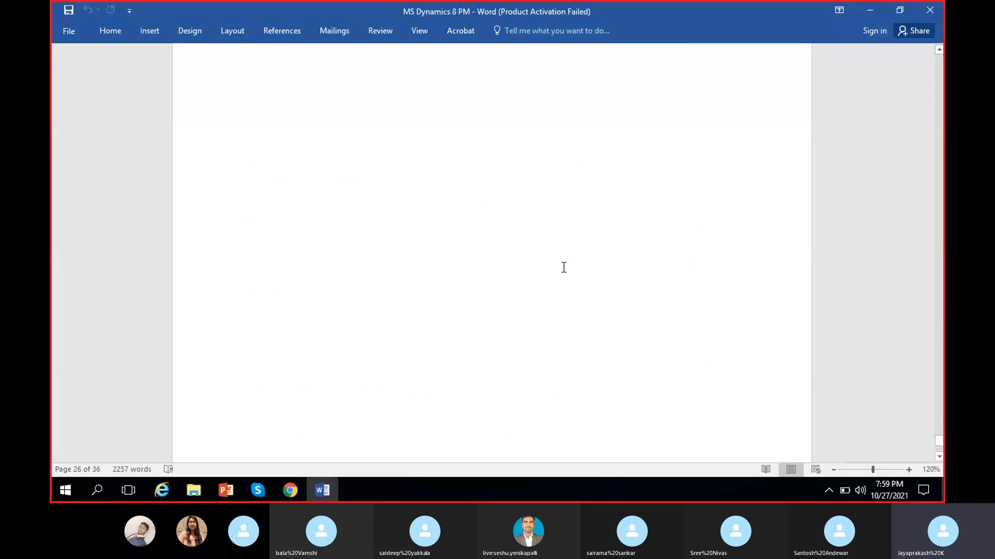
pyautogui.scroll(2, 564, 267)
pyautogui.scroll(-2, 563, 268)
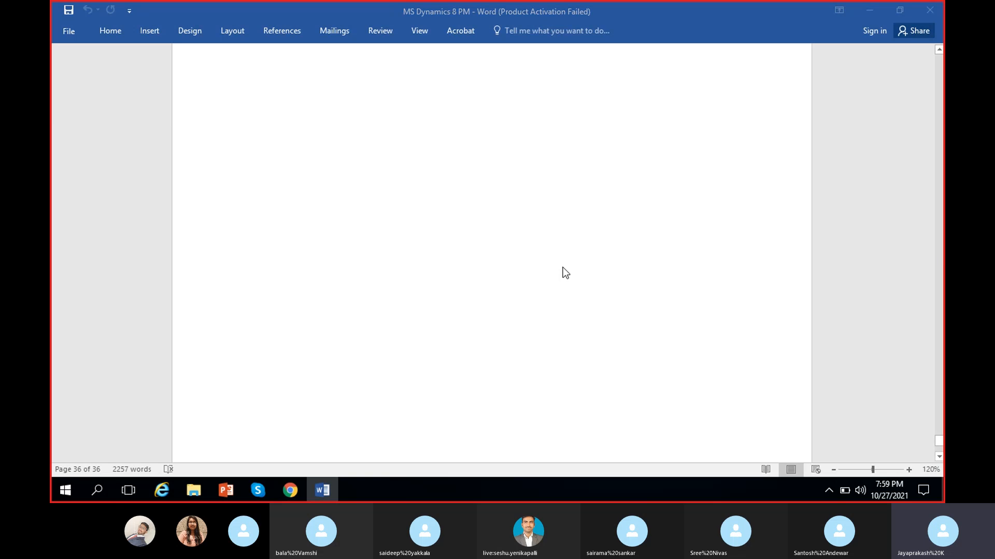
# Dismiss the Office activation prompt, finish reviewing the notes, and return to Dynamics 365 in Chrome.
pyautogui.click(631, 373)
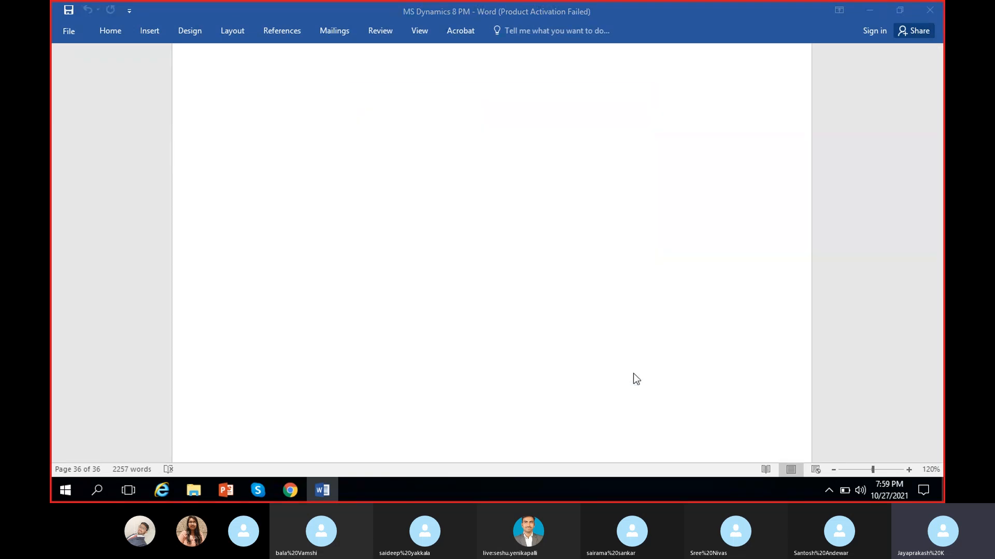
pyautogui.scroll(10, 445, 297)
pyautogui.scroll(-4, 436, 262)
pyautogui.scroll(4, 437, 263)
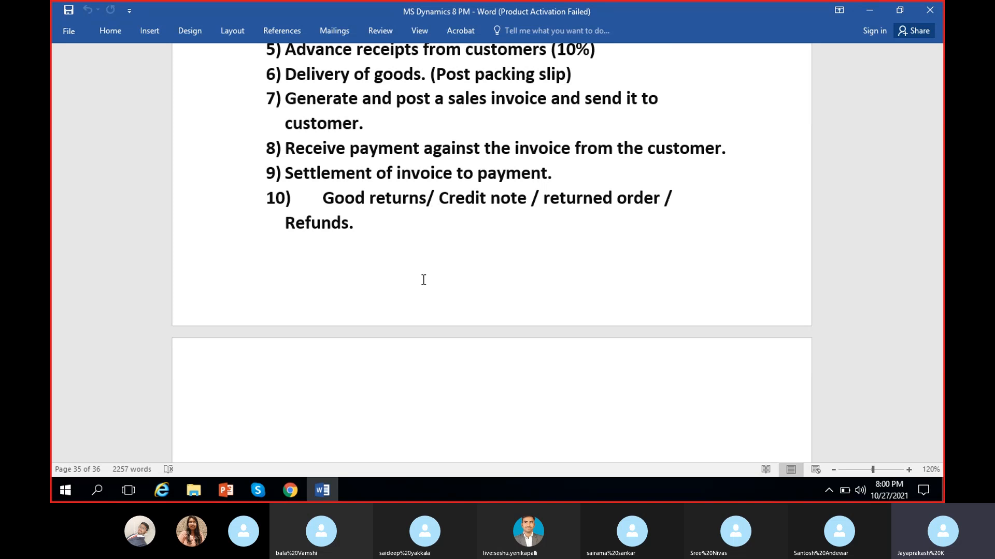
pyautogui.click(318, 387)
pyautogui.scroll(-3, 317, 388)
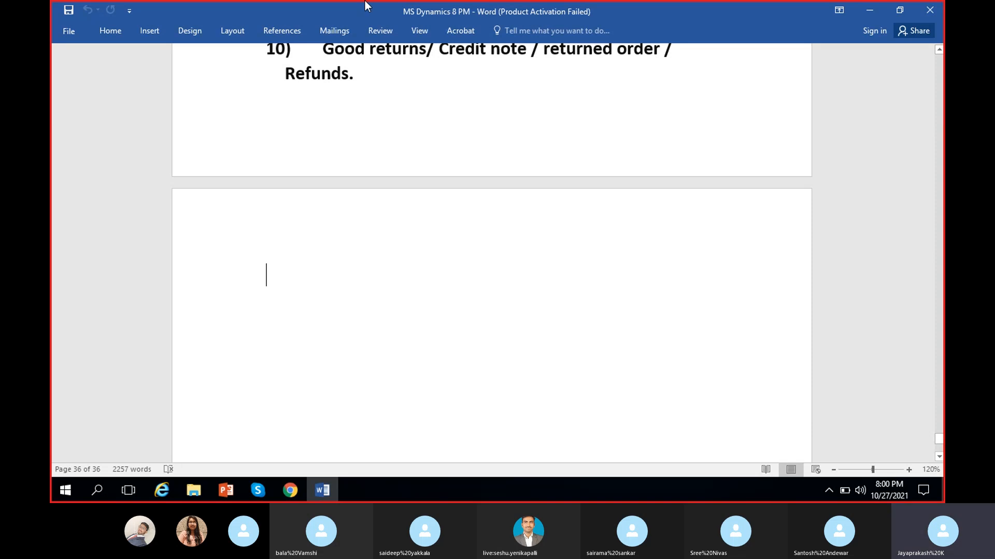
pyautogui.click(296, 489)
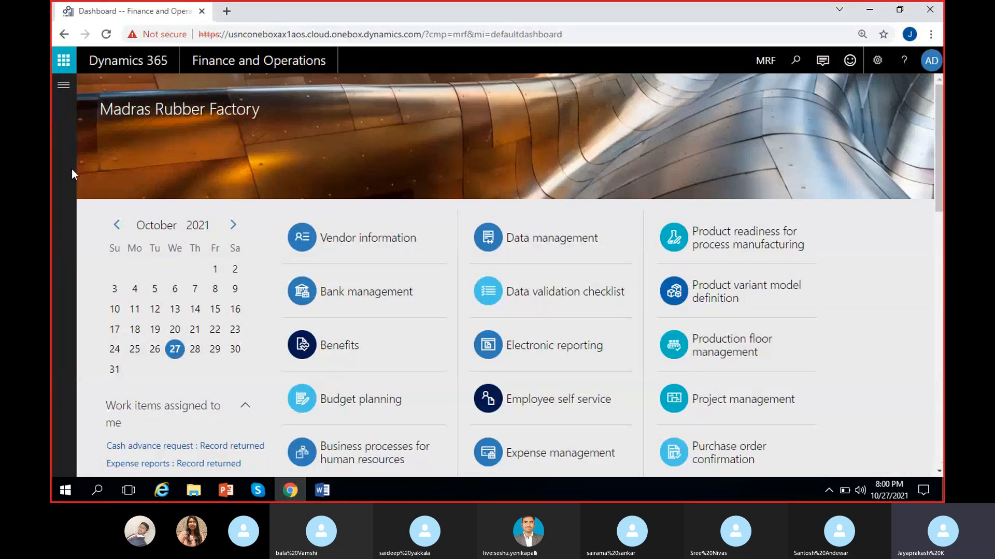
# Go to Modules > Accounts receivable > Customers > All customers to list KIA Motors and Hundai Motors.
pyautogui.click(64, 84)
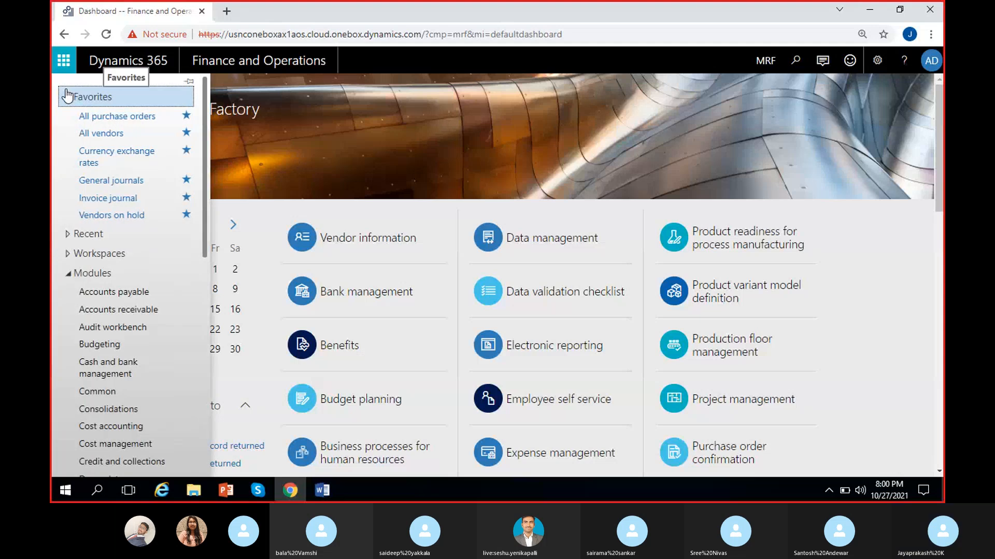
pyautogui.click(112, 311)
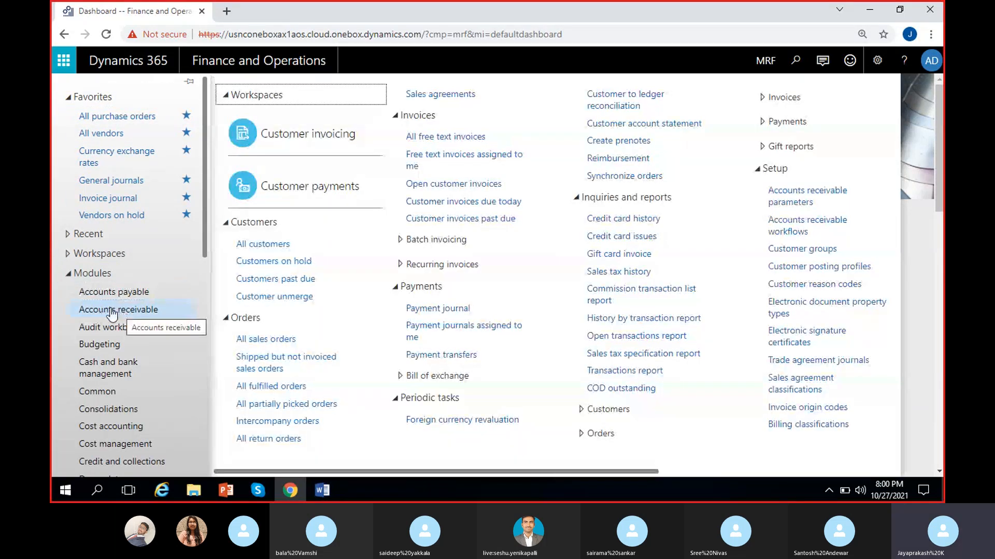
pyautogui.click(272, 244)
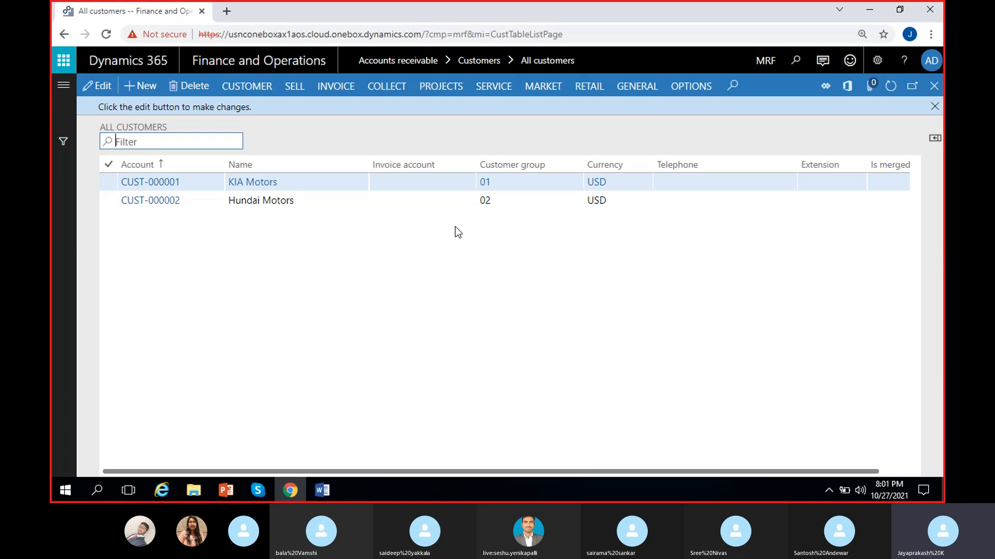
# Dismiss the edit message and open customer CUST-000001, KIA Motors.
pyautogui.click(934, 106)
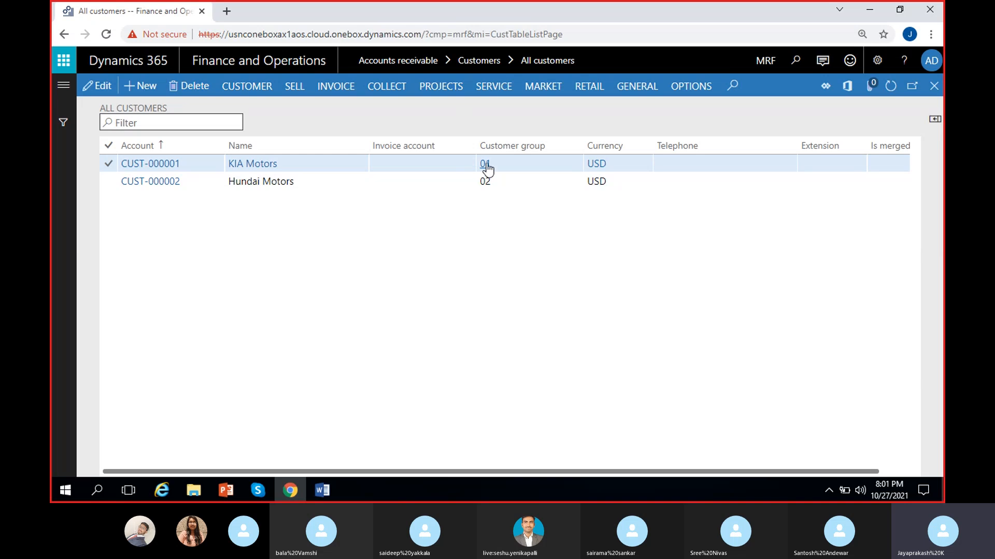
pyautogui.moveTo(487, 168)
pyautogui.click(158, 163)
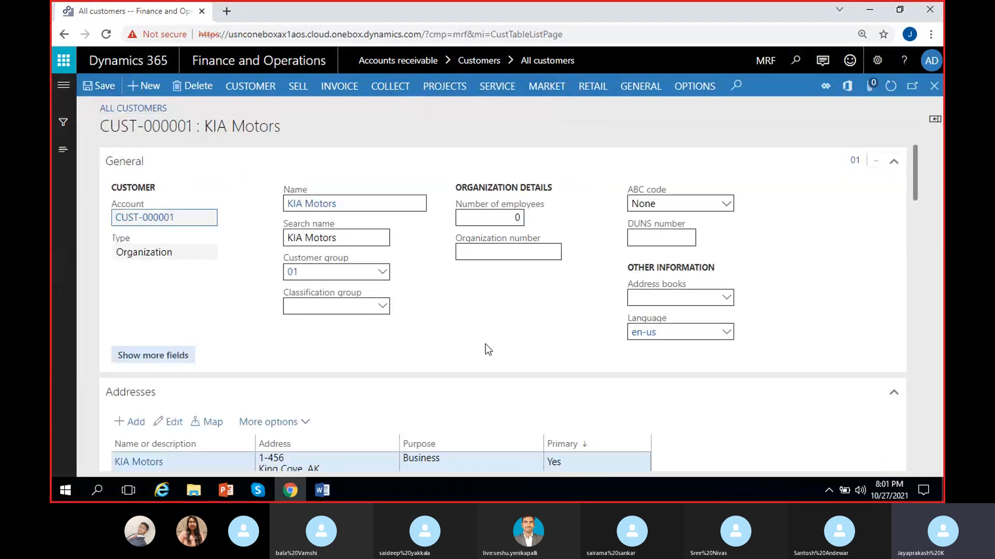
pyautogui.scroll(-8, 363, 382)
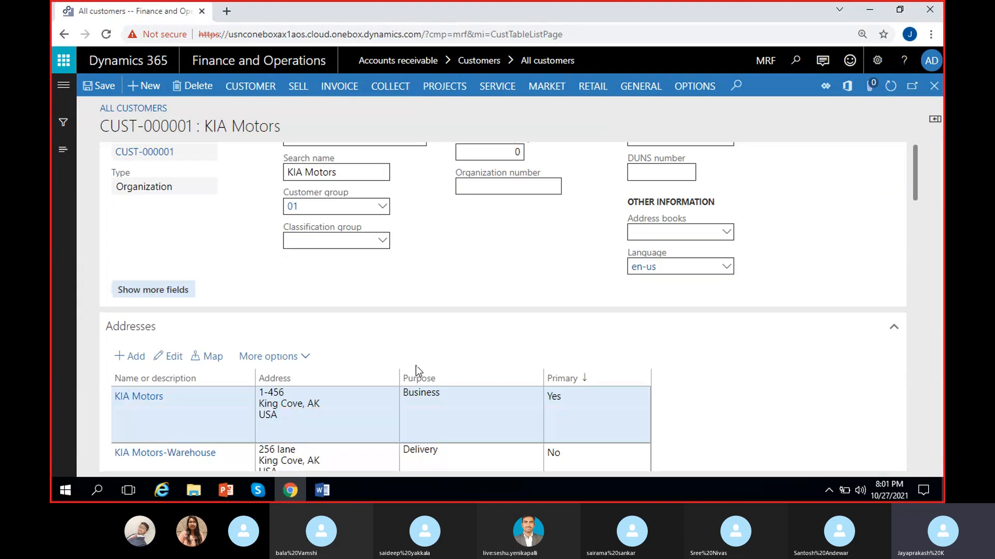
pyautogui.scroll(10, 416, 366)
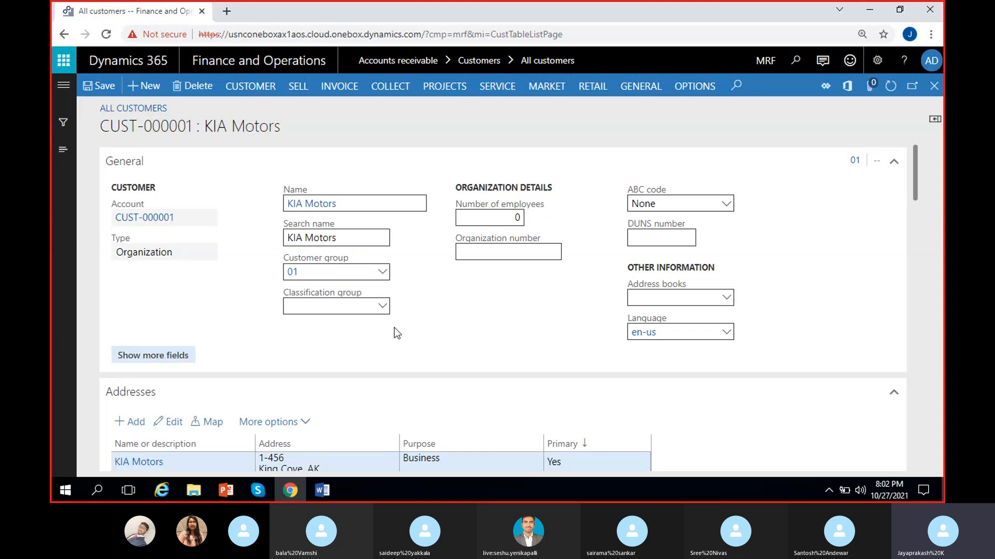
pyautogui.click(382, 307)
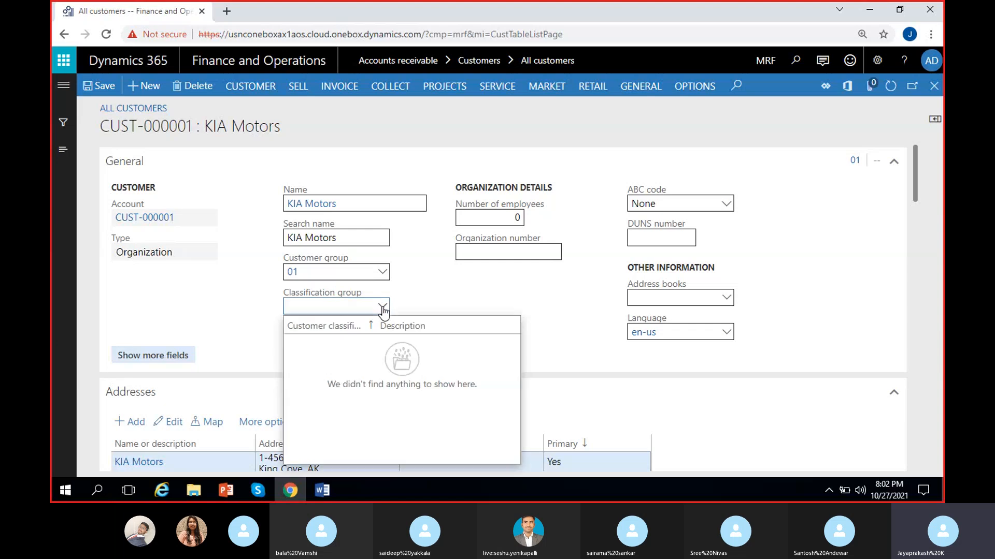
pyautogui.click(412, 309)
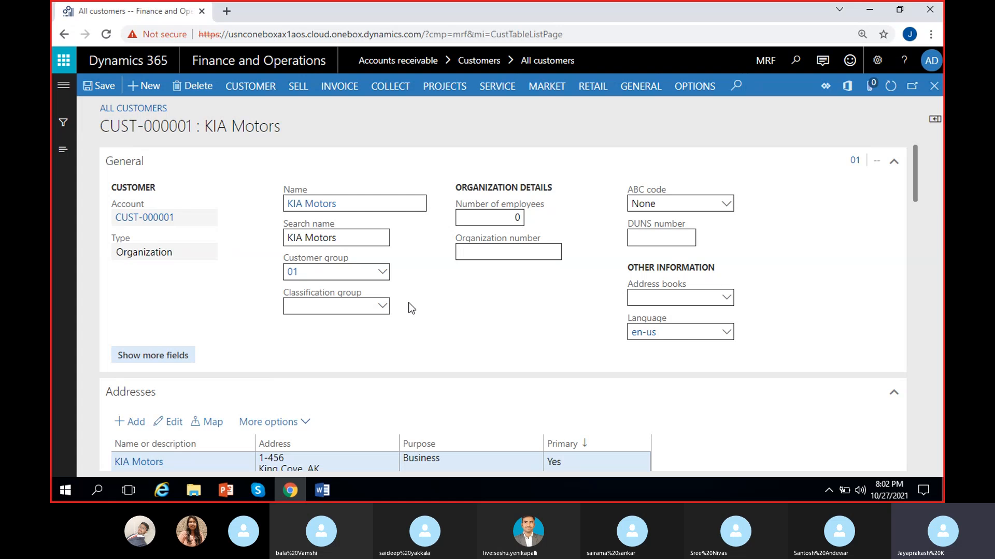
pyautogui.click(513, 218)
pyautogui.click(524, 254)
pyautogui.click(731, 207)
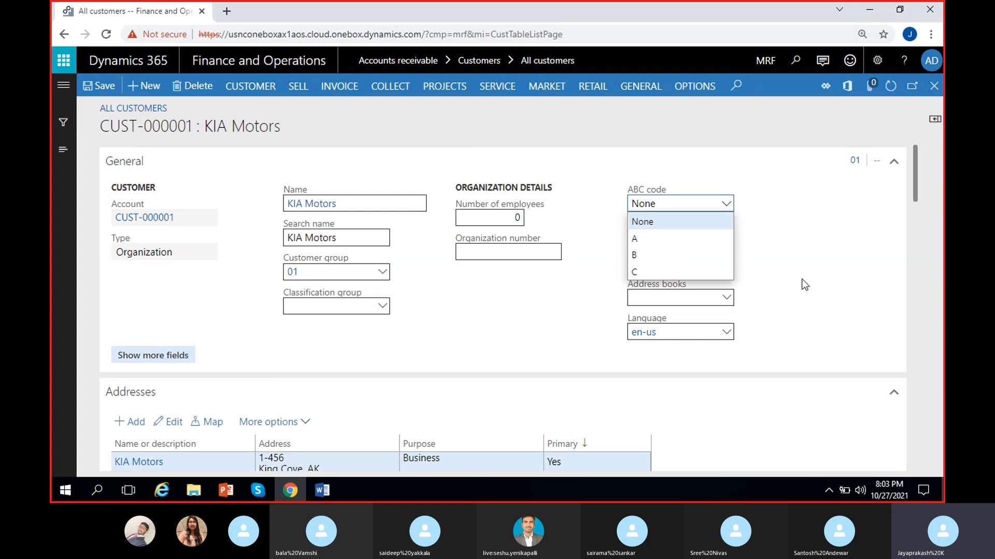
pyautogui.click(799, 239)
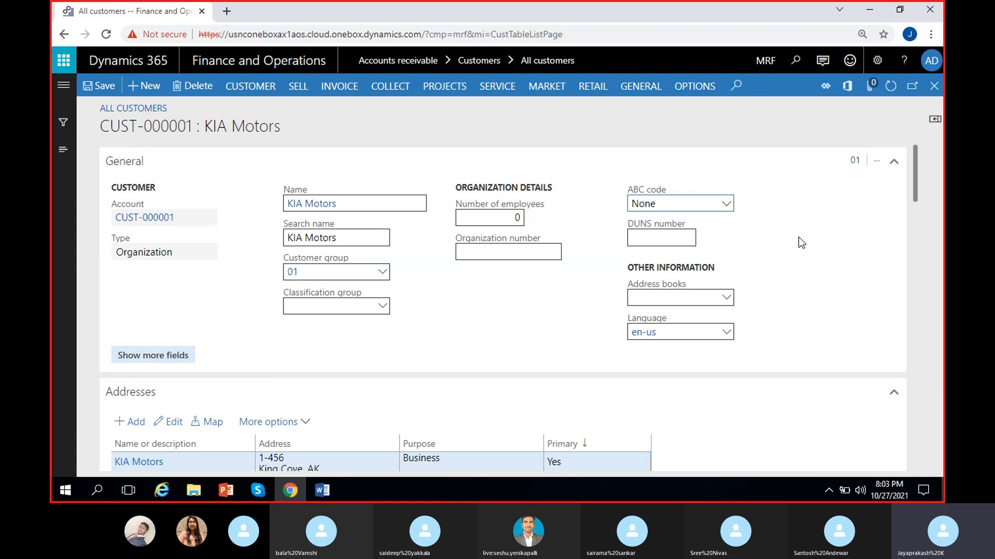
pyautogui.click(629, 235)
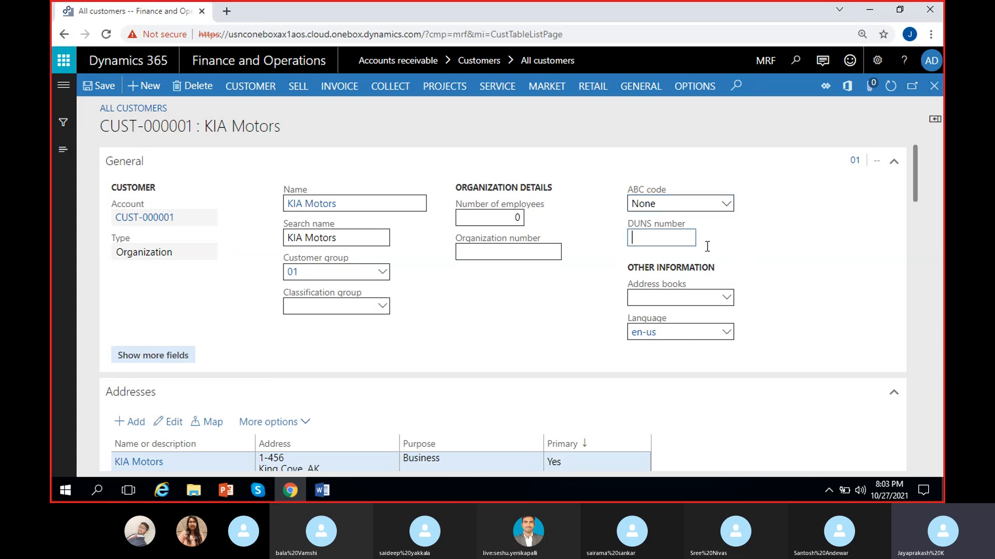
pyautogui.click(833, 305)
pyautogui.click(724, 302)
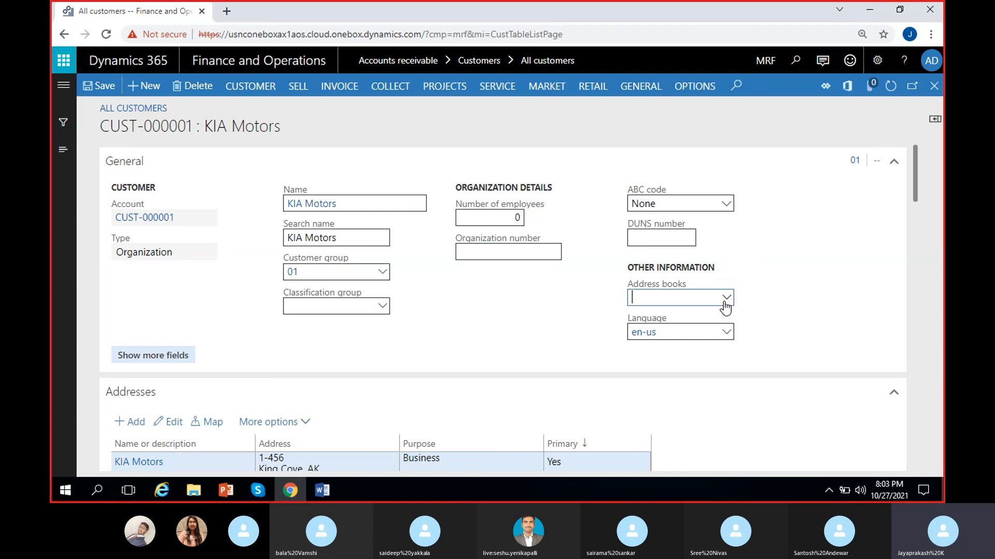
pyautogui.click(724, 300)
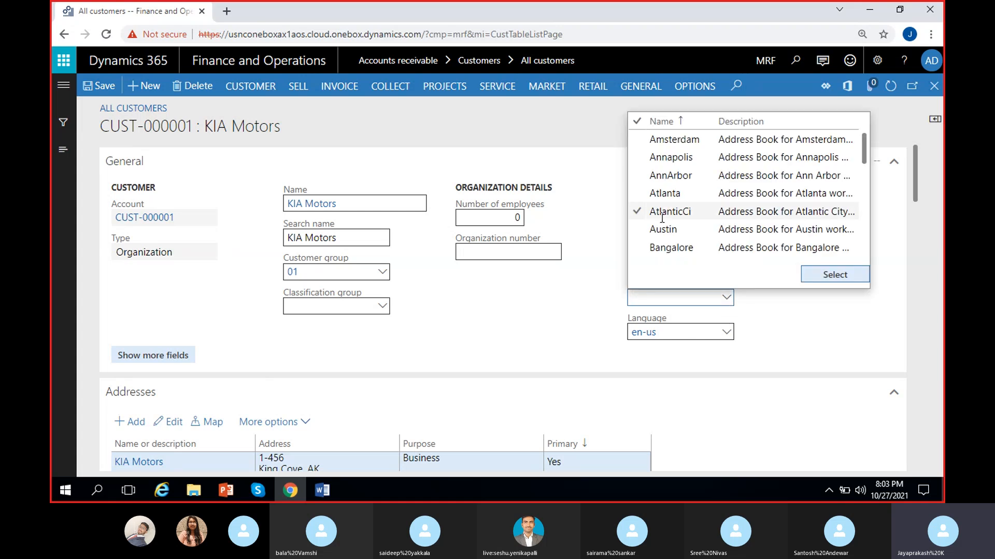
pyautogui.scroll(-15, 662, 218)
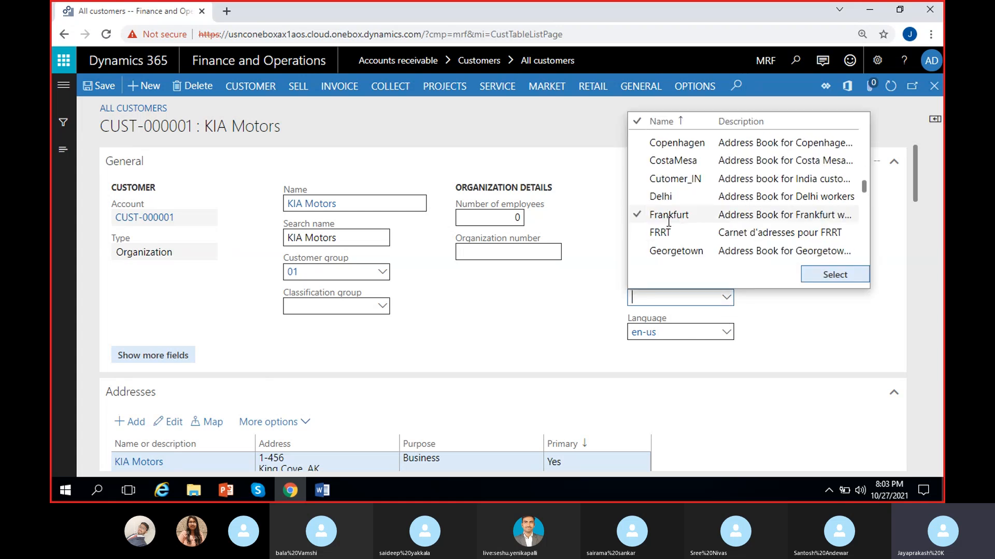
pyautogui.scroll(-4, 668, 221)
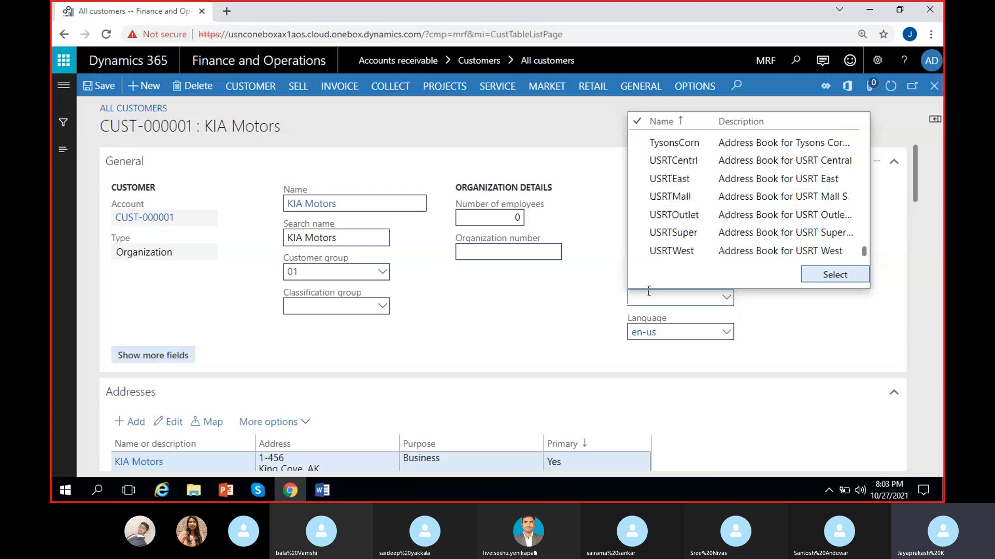
pyautogui.click(583, 291)
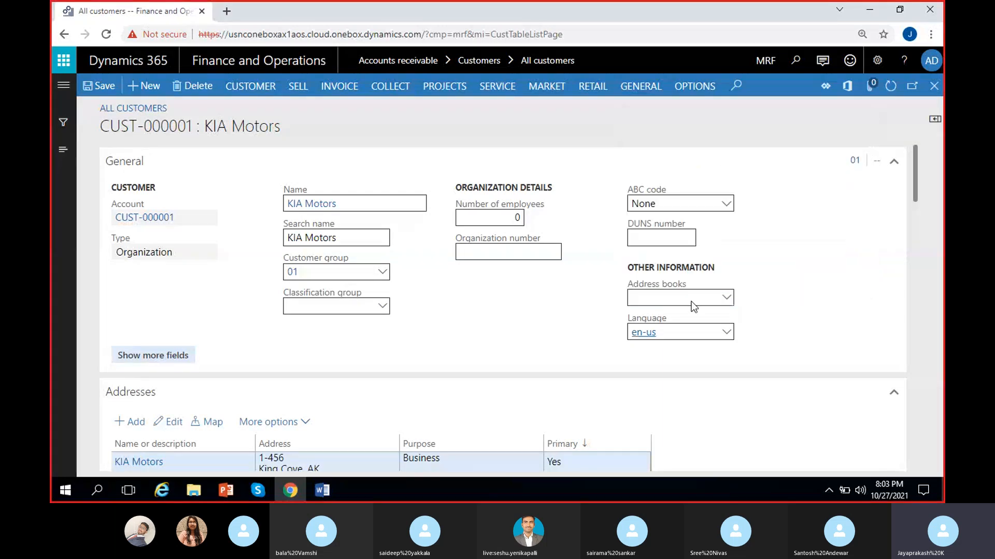
pyautogui.click(688, 302)
pyautogui.click(562, 304)
pyautogui.scroll(-3, 773, 285)
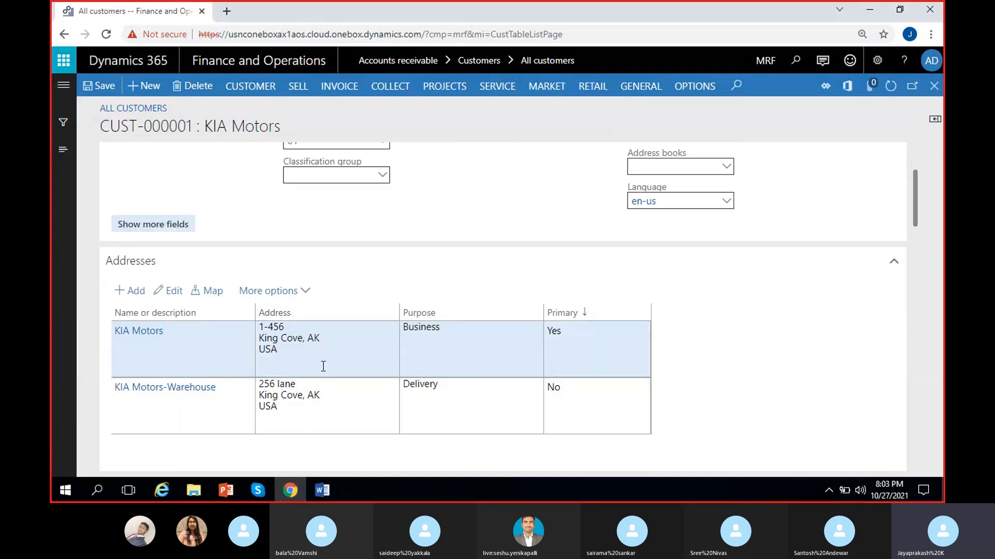
pyautogui.scroll(-3, 323, 366)
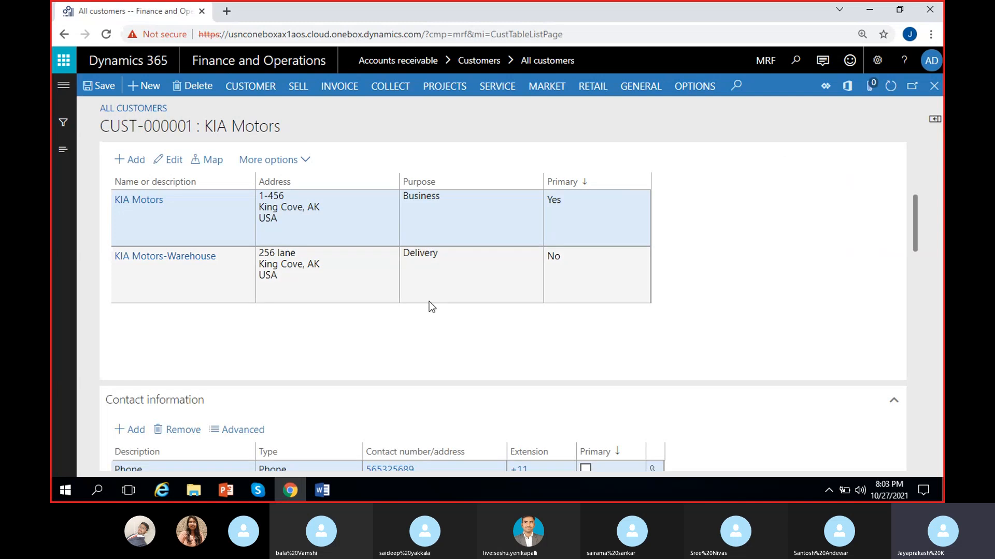
pyautogui.click(456, 195)
pyautogui.click(526, 253)
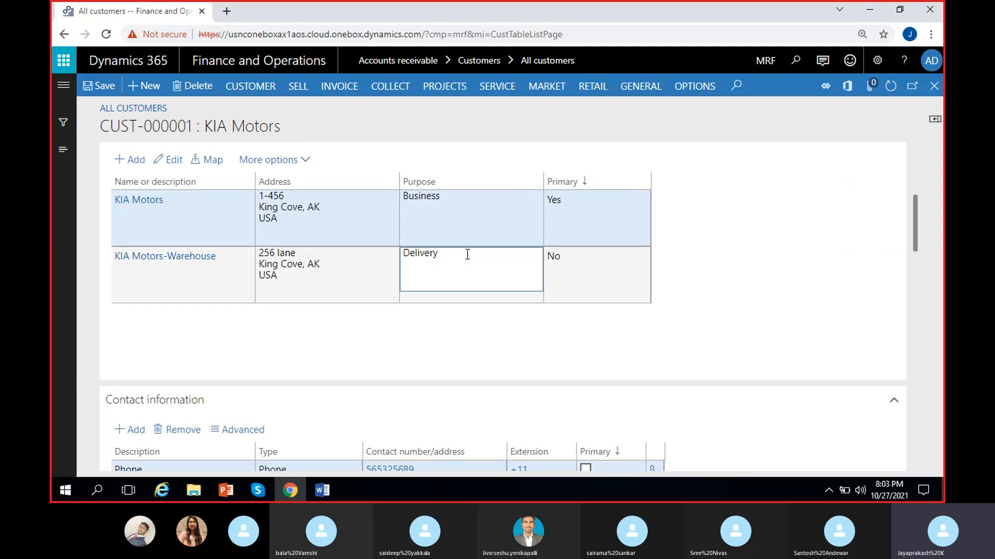
pyautogui.click(707, 266)
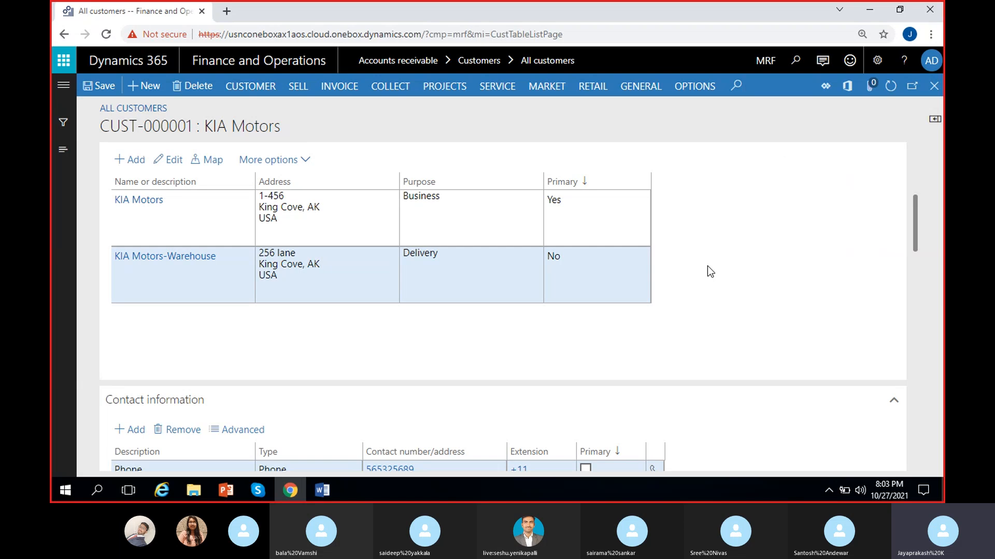
pyautogui.scroll(-2, 707, 271)
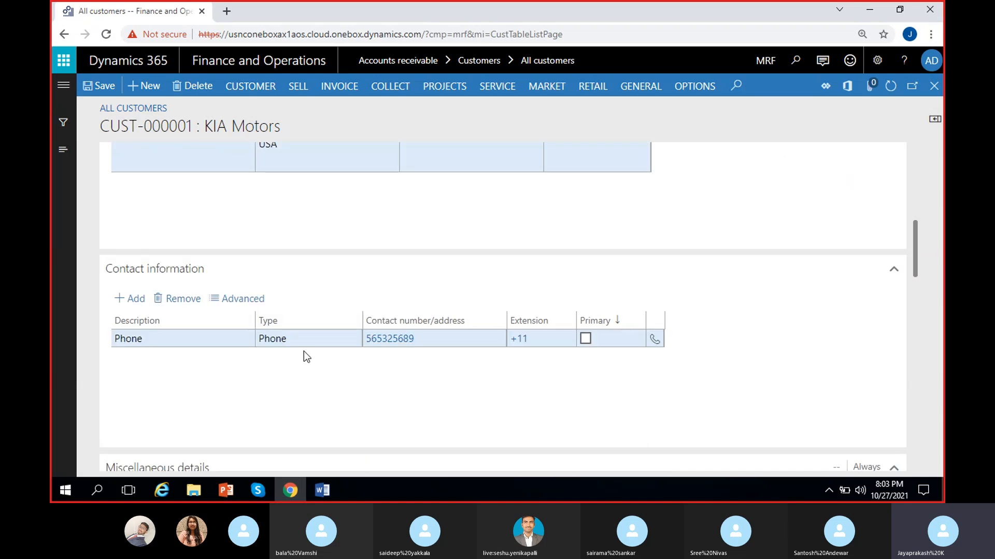
pyautogui.scroll(-1, 304, 352)
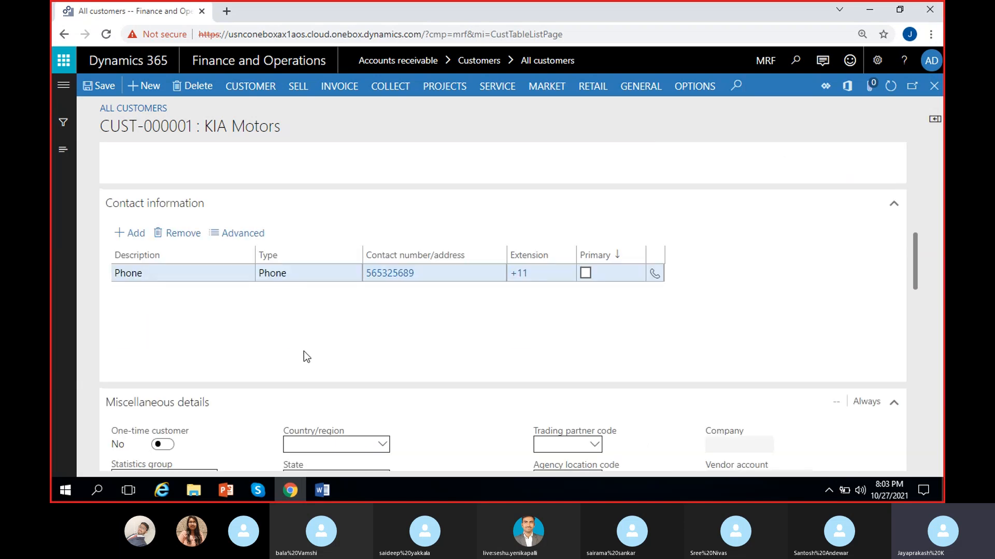
pyautogui.scroll(-3, 307, 357)
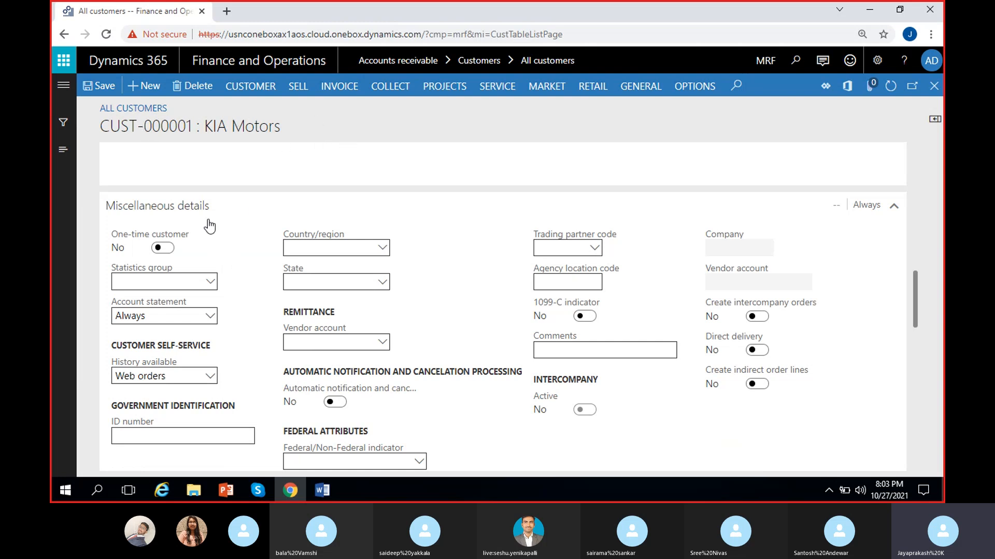
pyautogui.click(164, 247)
pyautogui.click(164, 248)
pyautogui.scroll(5, 269, 228)
pyautogui.scroll(3, 268, 228)
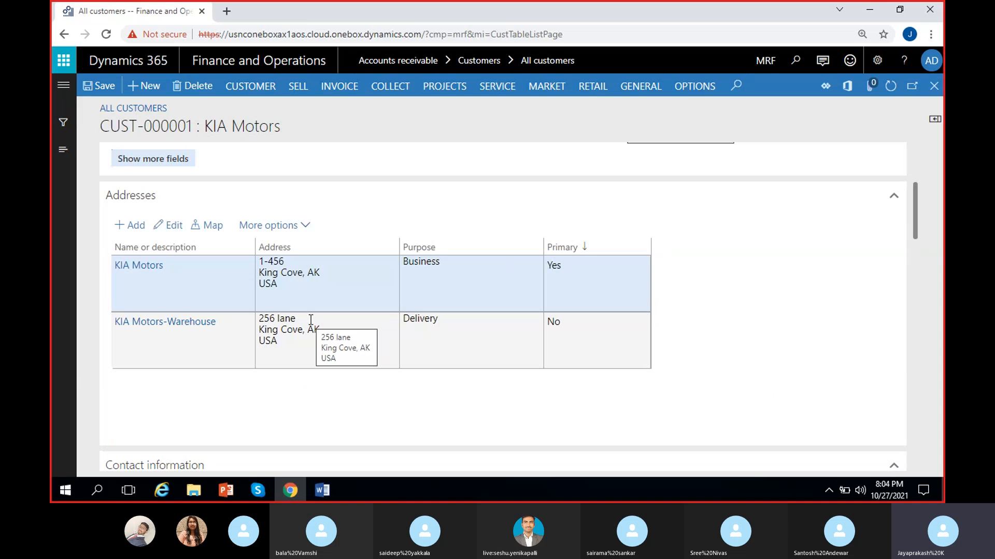
pyautogui.scroll(-5, 289, 349)
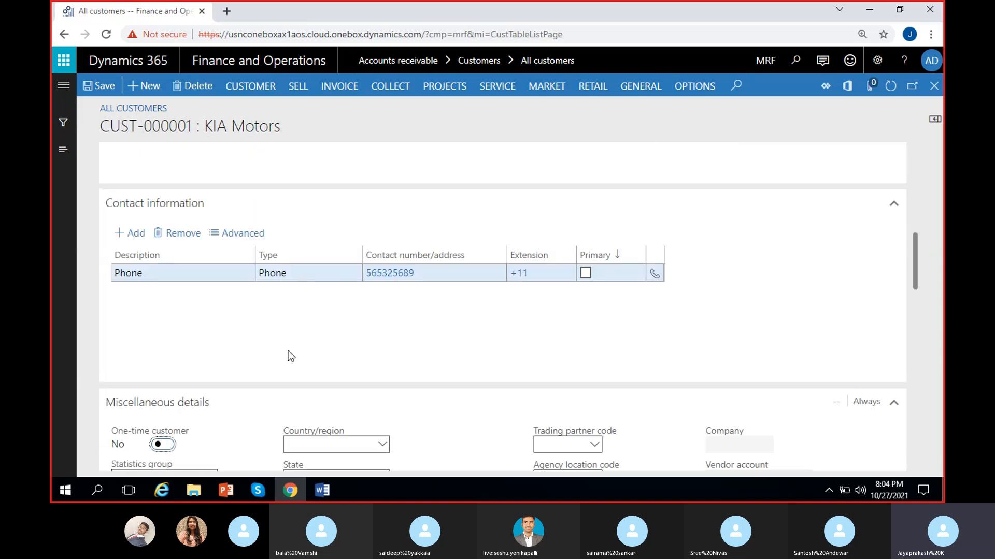
pyautogui.scroll(-3, 288, 355)
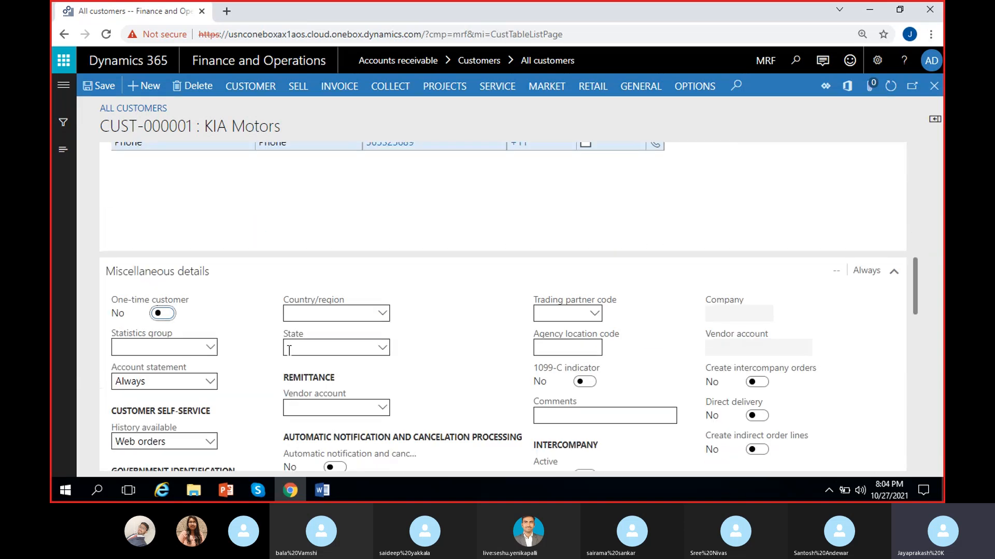
pyautogui.scroll(1, 259, 311)
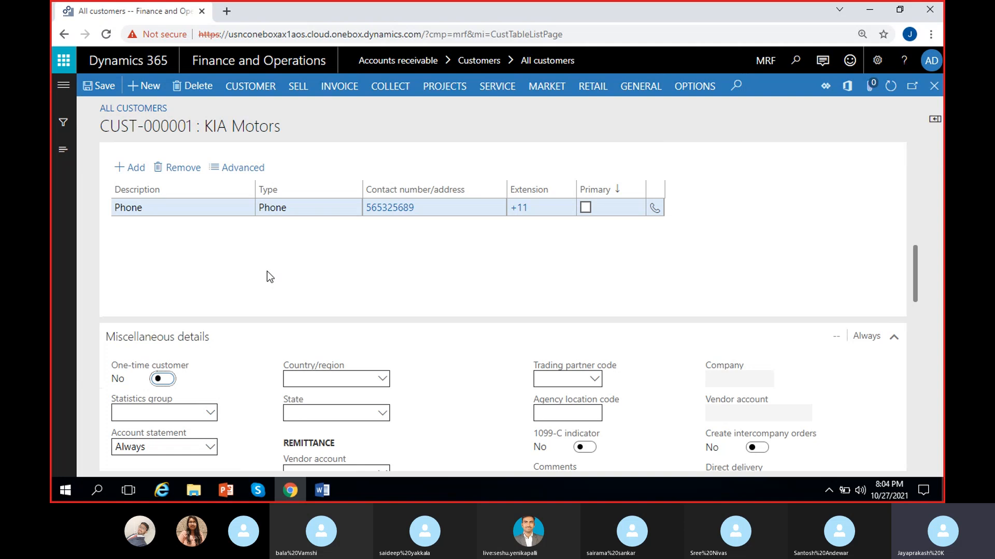
pyautogui.scroll(3, 266, 272)
pyautogui.scroll(3, 221, 309)
pyautogui.scroll(-6, 262, 314)
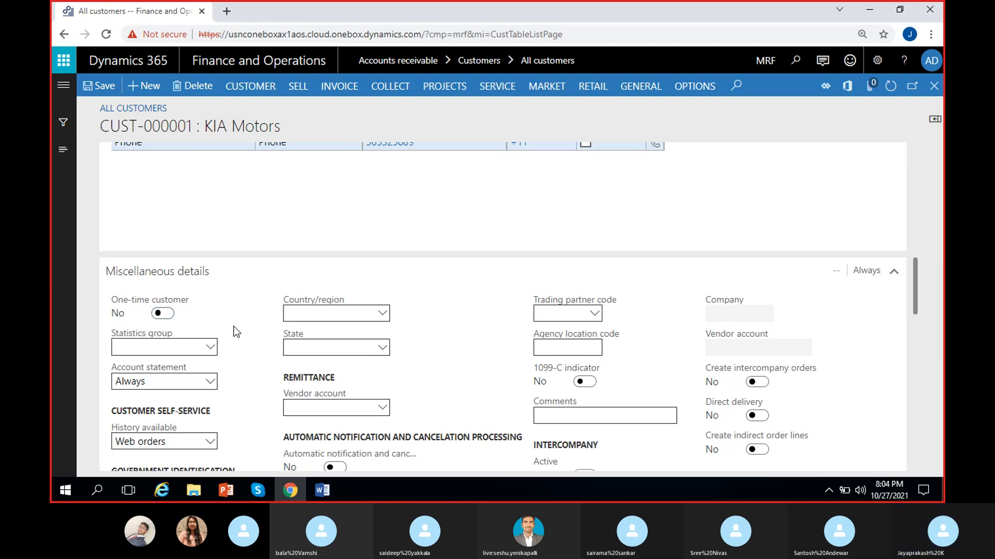
pyautogui.scroll(-1, 235, 328)
# Check the empty Statistics group lookup and keep the account statement frequency at Always.
pyautogui.click(214, 284)
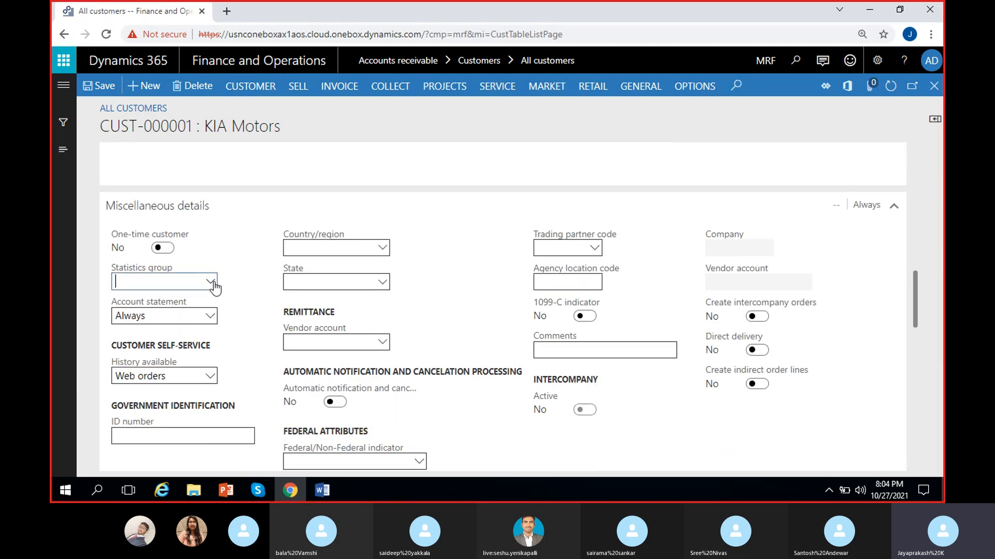
pyautogui.click(241, 279)
pyautogui.click(210, 317)
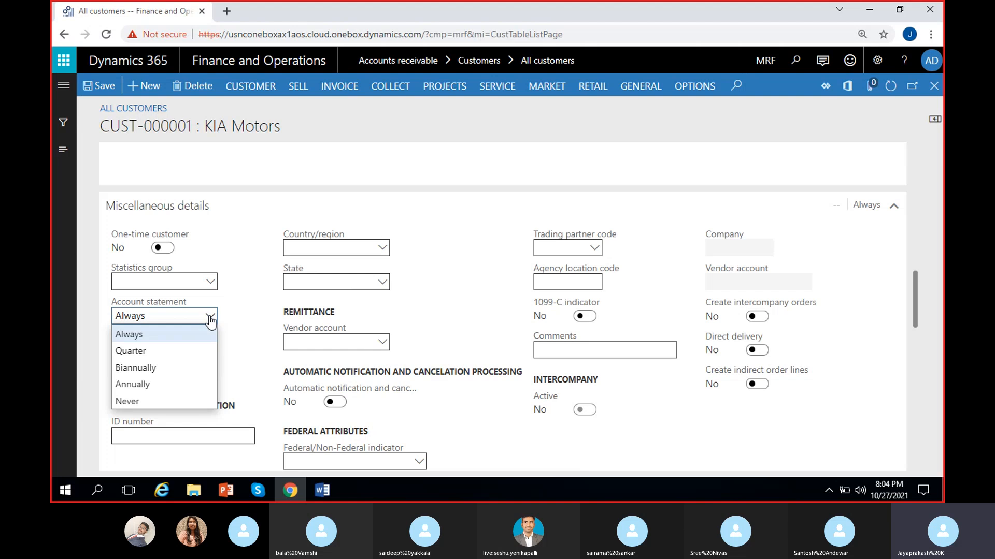
pyautogui.click(179, 336)
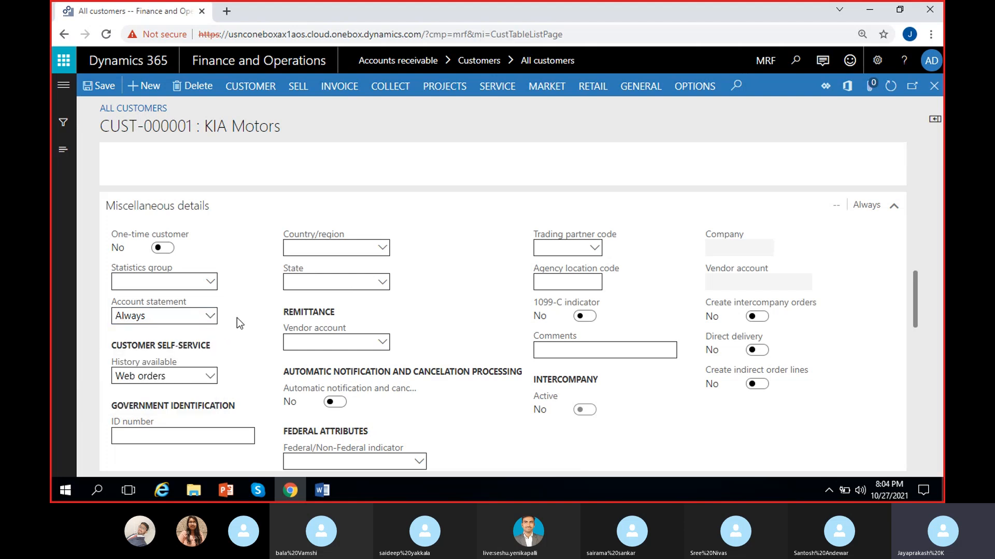
pyautogui.click(207, 318)
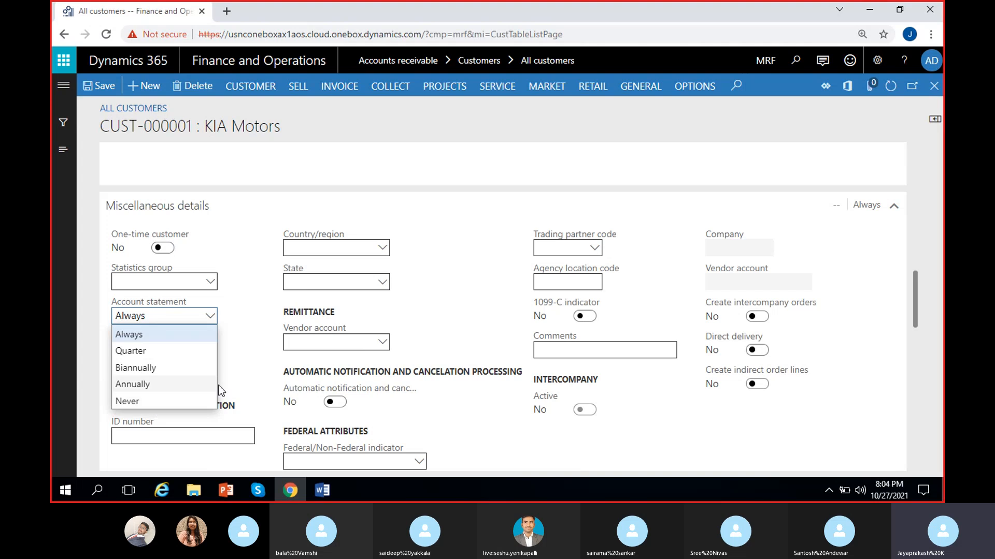
pyautogui.click(239, 317)
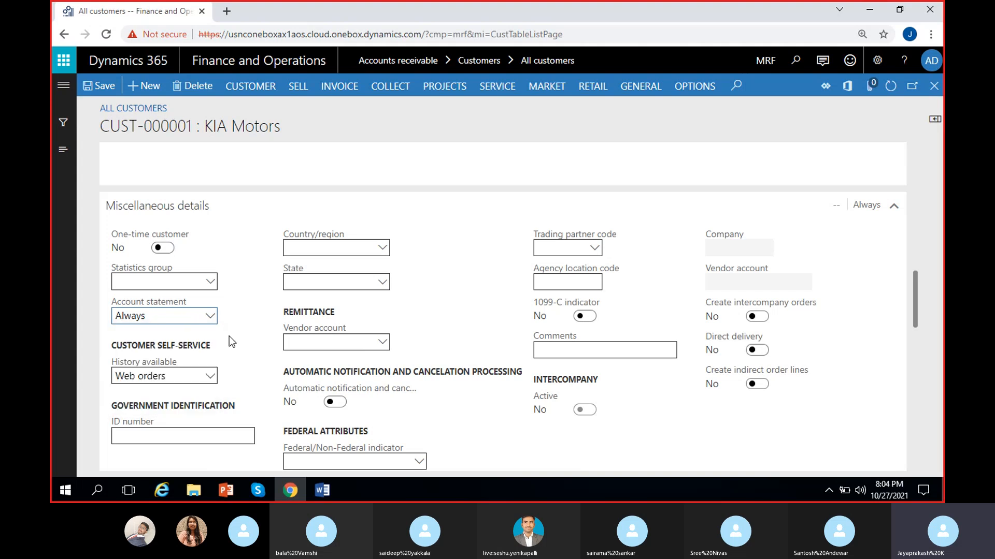
pyautogui.scroll(-4, 237, 317)
pyautogui.scroll(4, 237, 317)
# Keep self-service order history available as Web orders and focus the government ID number field.
pyautogui.click(211, 377)
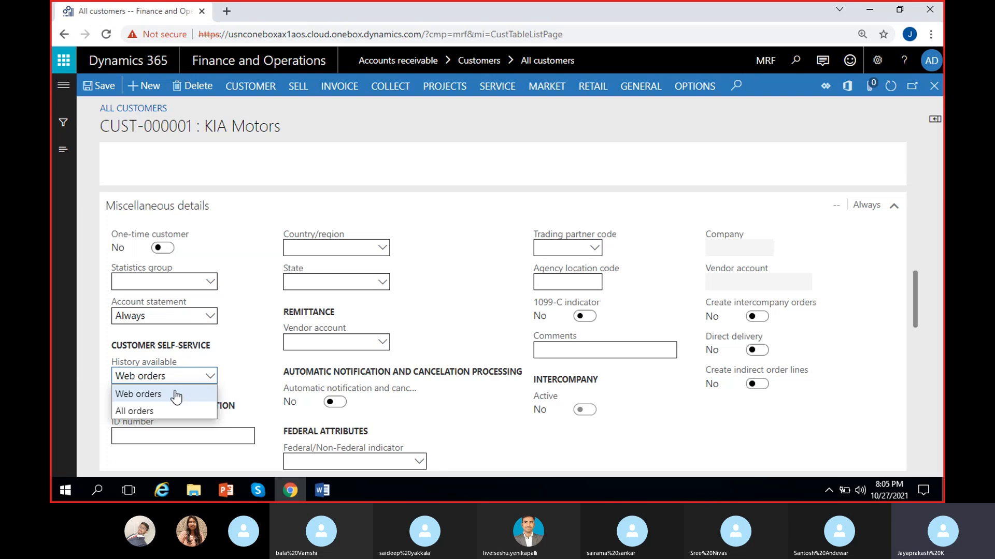
pyautogui.click(241, 374)
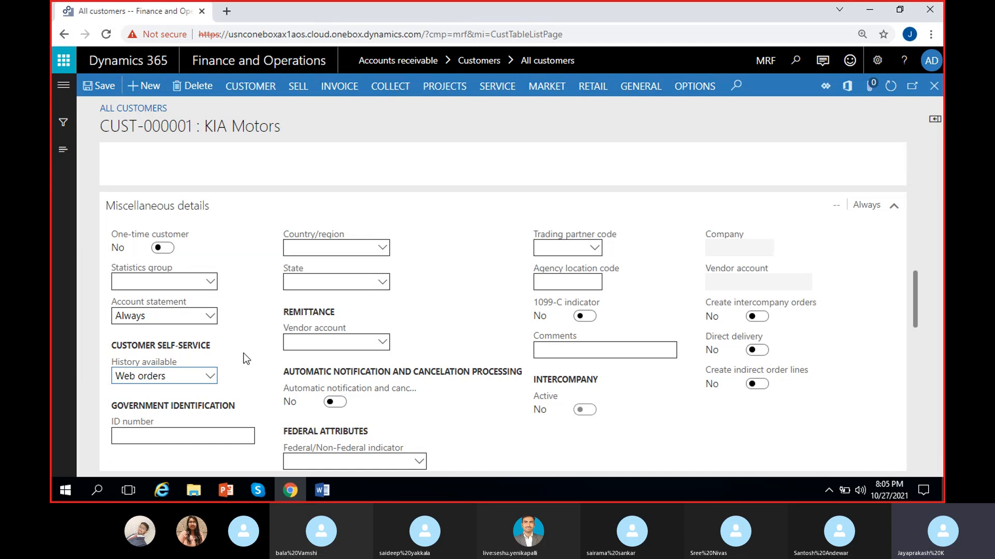
pyautogui.click(212, 378)
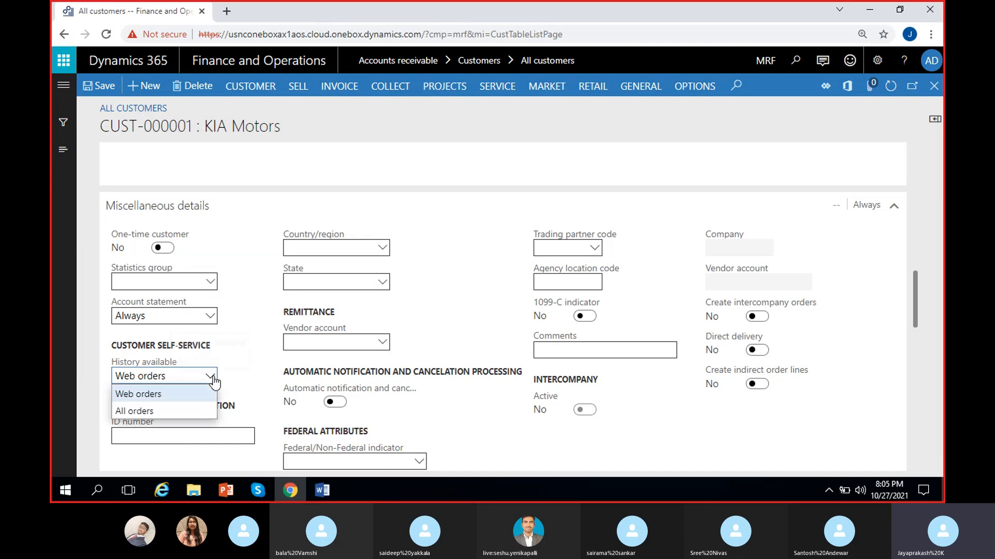
pyautogui.click(232, 366)
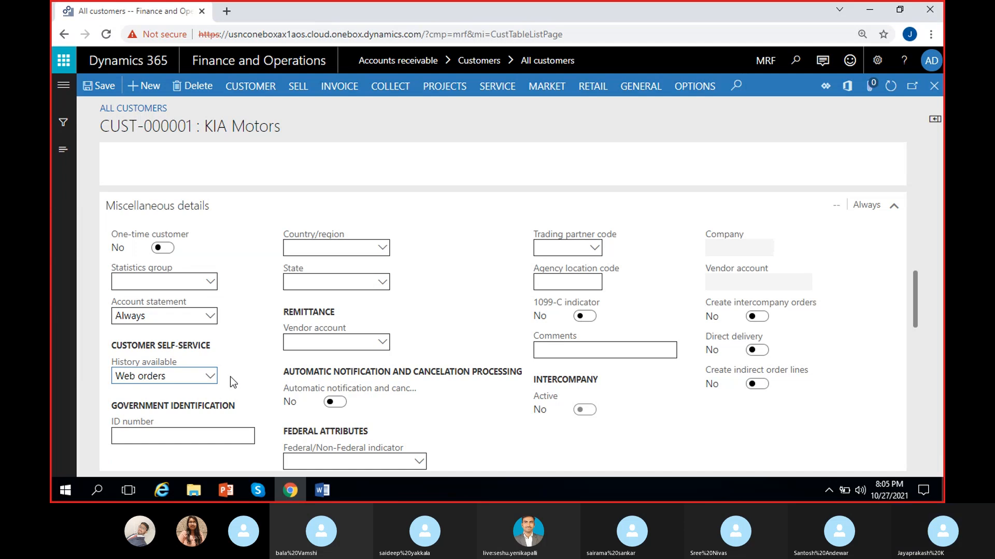
pyautogui.click(191, 437)
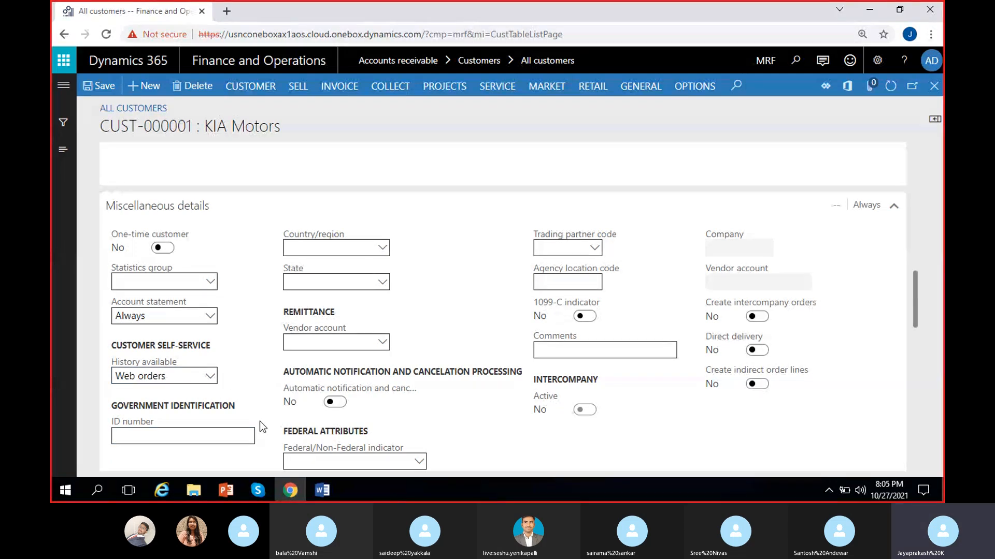
pyautogui.click(383, 248)
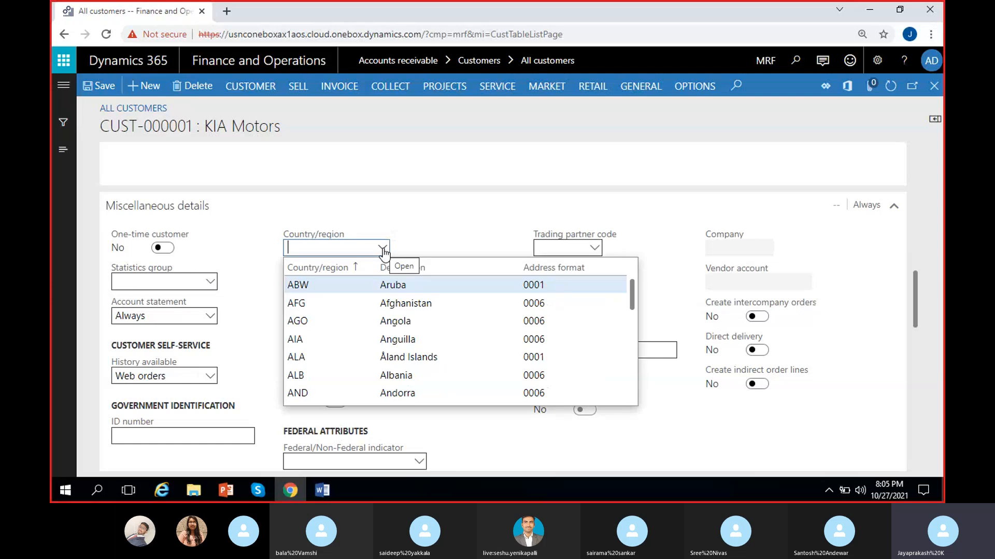
pyautogui.click(434, 256)
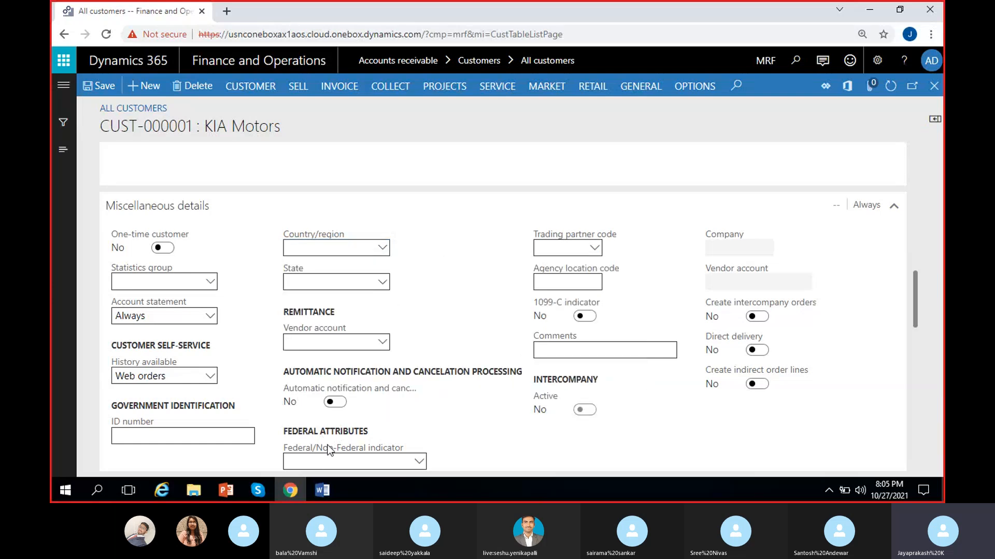
pyautogui.click(380, 284)
pyautogui.click(380, 285)
pyautogui.click(439, 270)
pyautogui.click(383, 343)
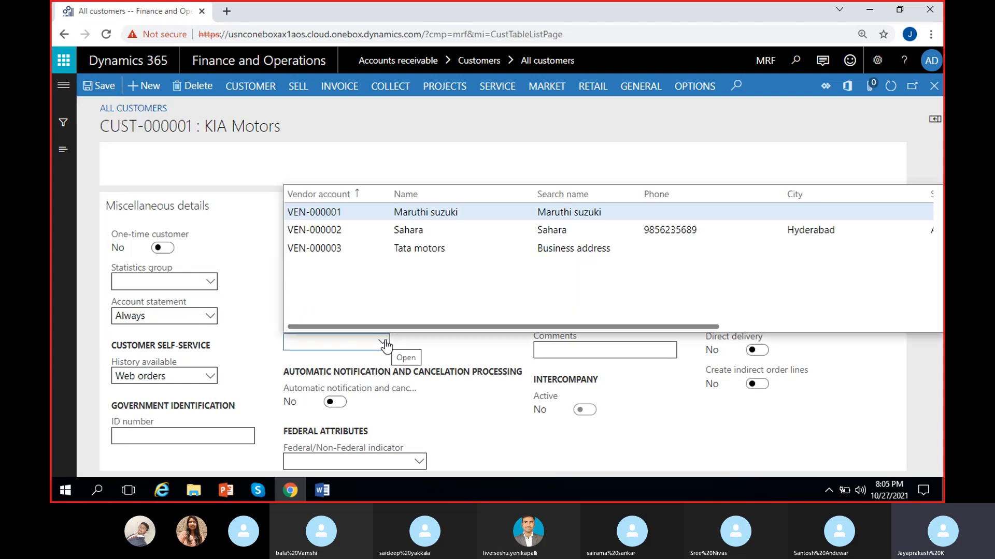
pyautogui.click(434, 344)
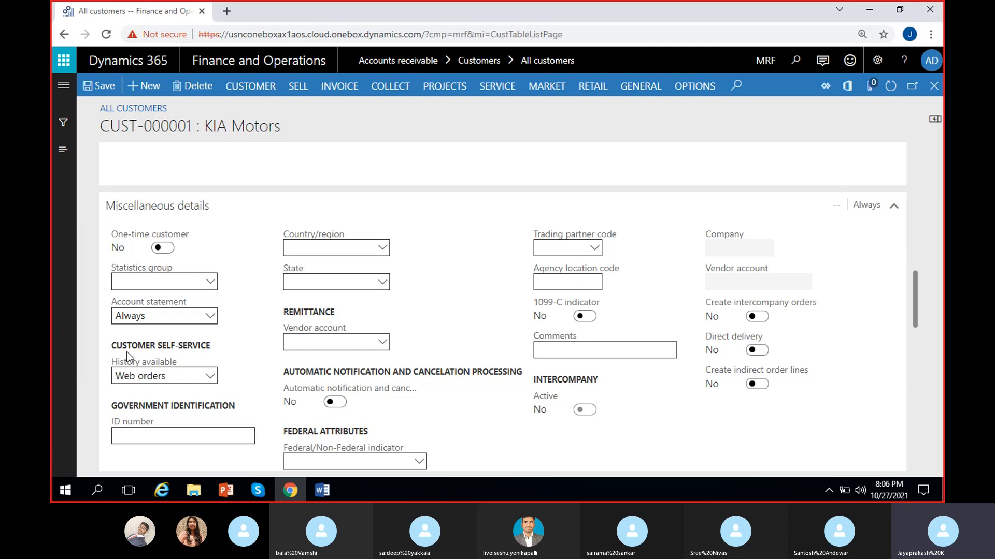
pyautogui.click(382, 342)
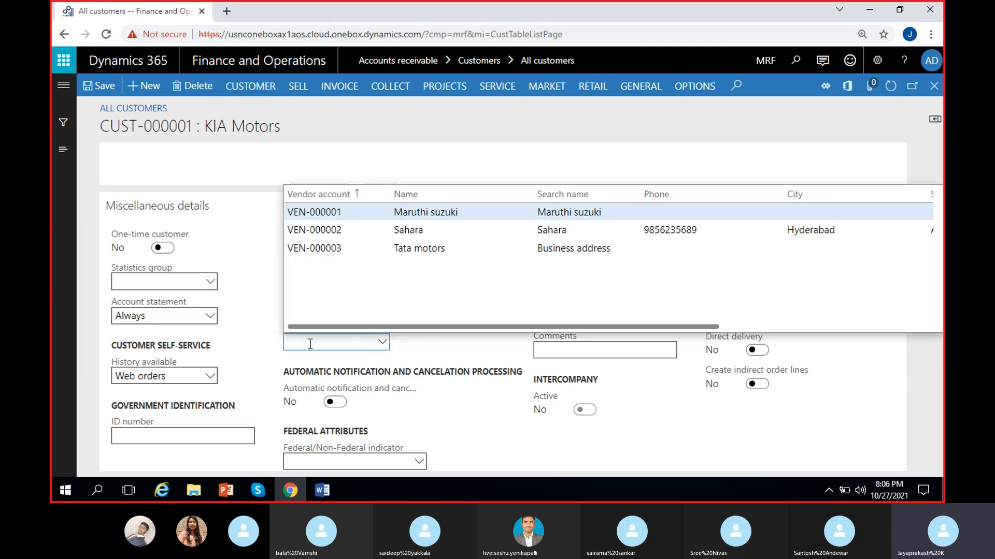
pyautogui.click(404, 350)
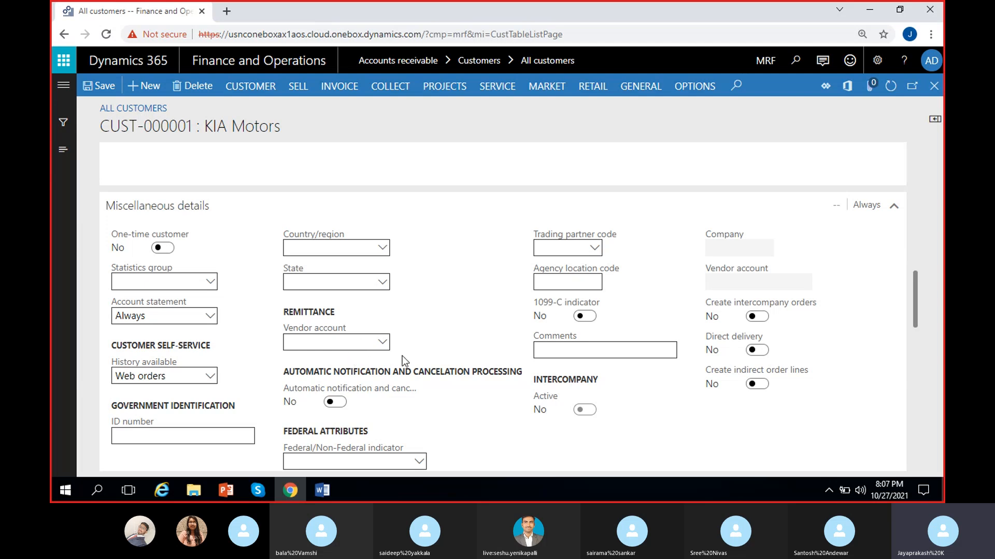
pyautogui.moveTo(309, 312); pyautogui.dragTo(405, 319)
pyautogui.click(306, 325)
pyautogui.scroll(-1, 434, 313)
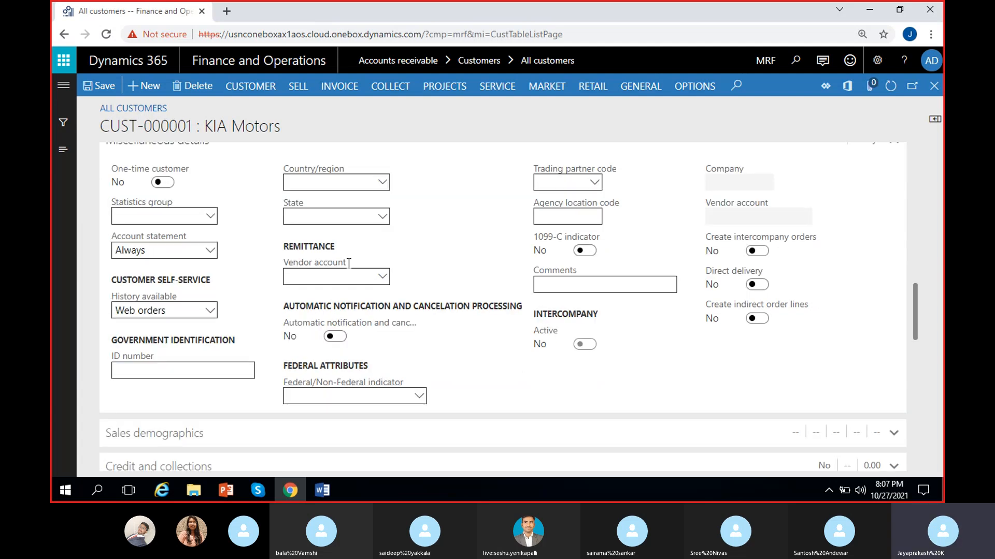
pyautogui.click(384, 280)
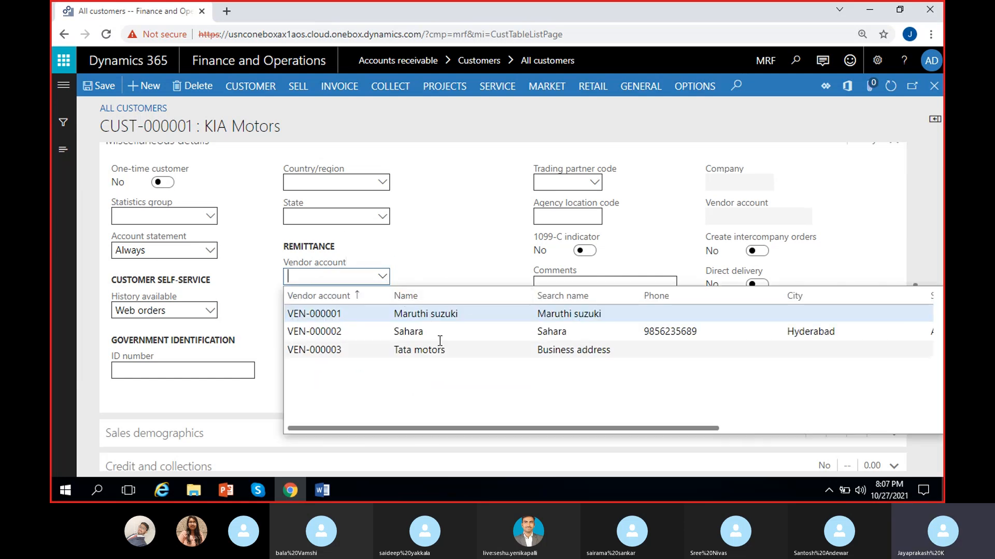
pyautogui.click(445, 259)
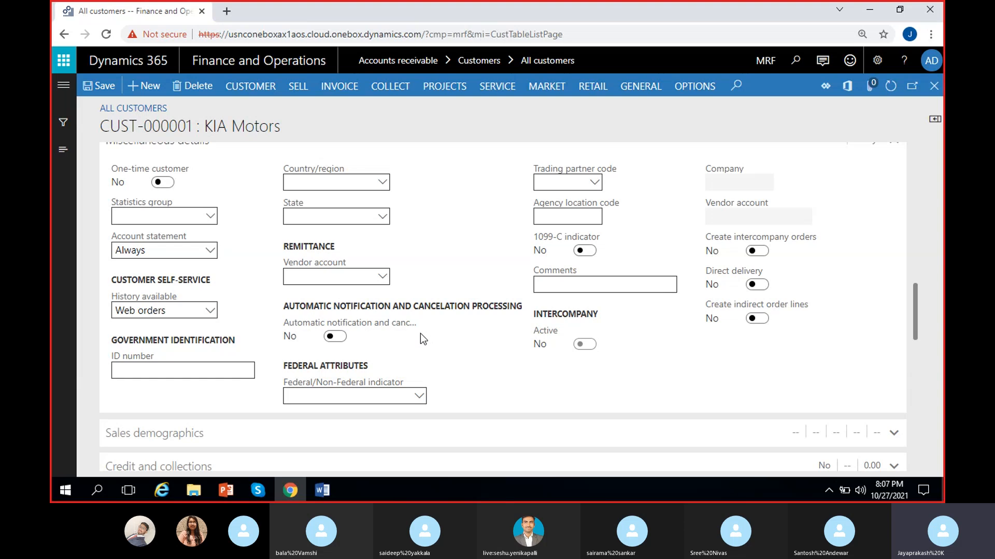
pyautogui.click(357, 397)
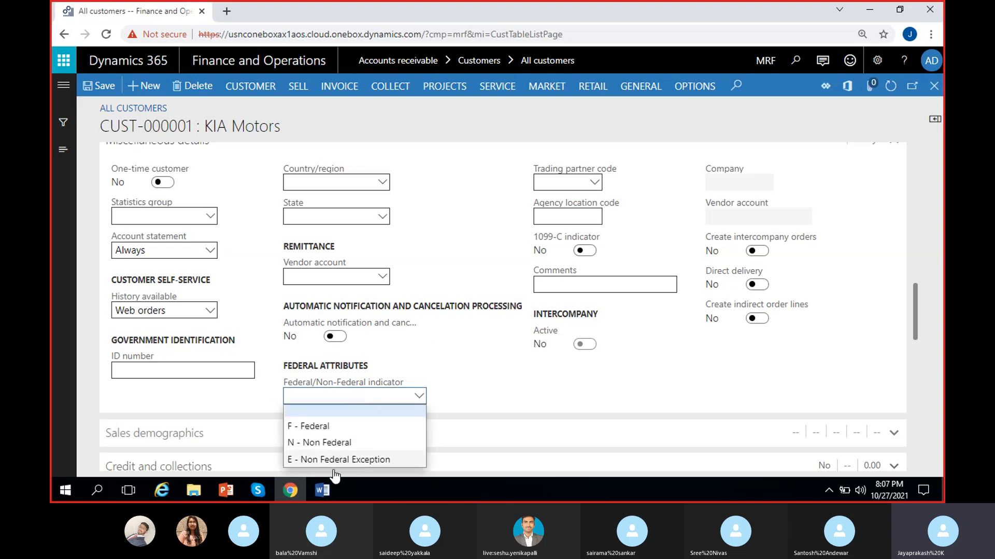
pyautogui.click(468, 389)
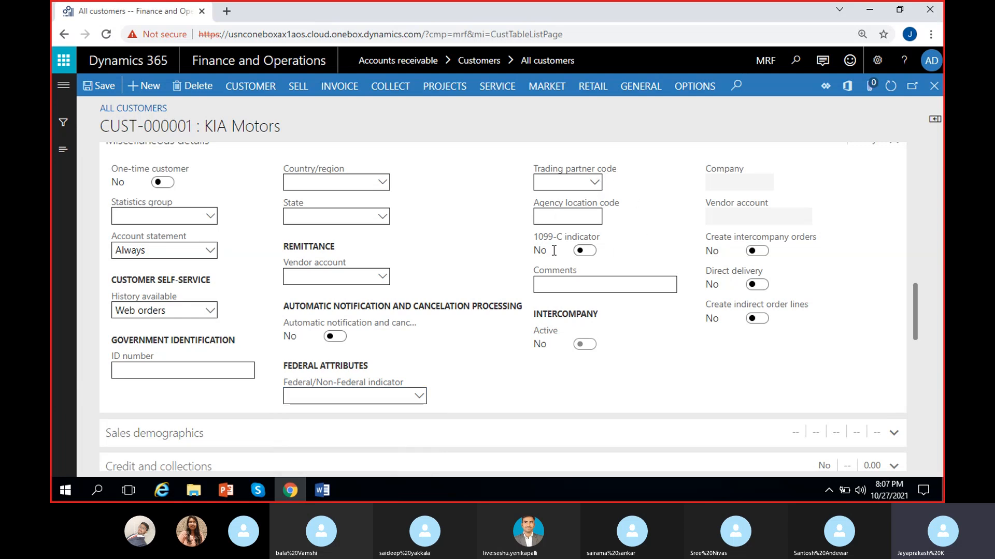
pyautogui.click(615, 288)
pyautogui.click(756, 251)
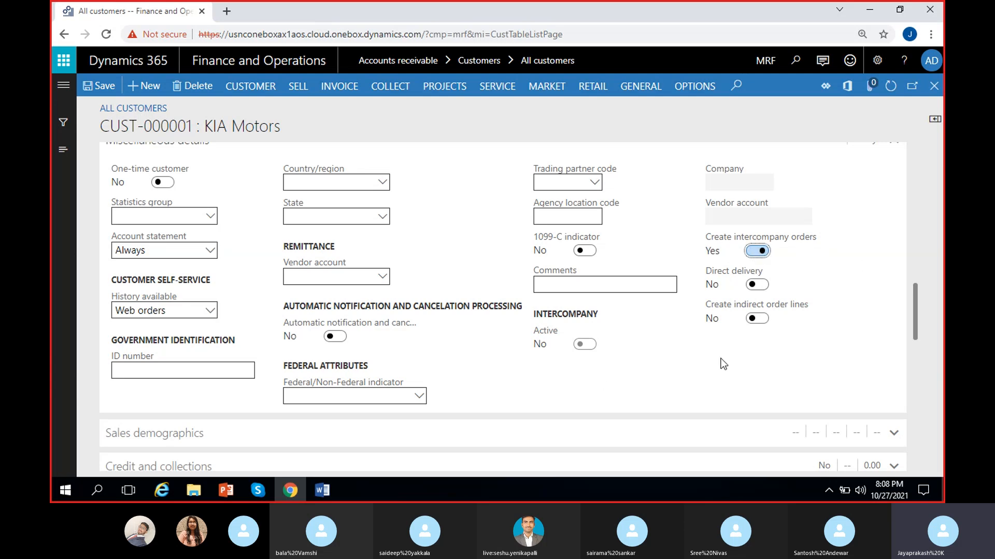
pyautogui.click(756, 252)
pyautogui.click(765, 60)
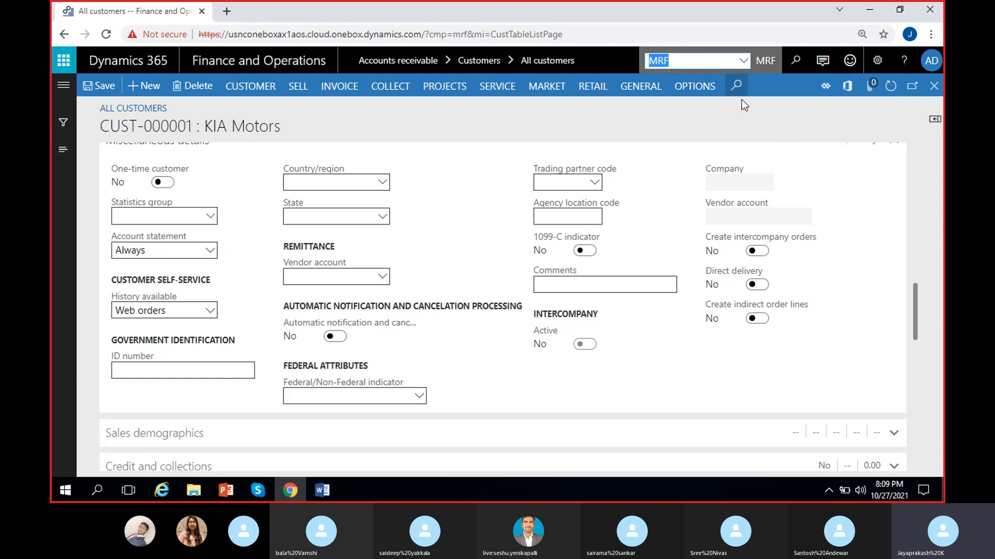
pyautogui.click(707, 107)
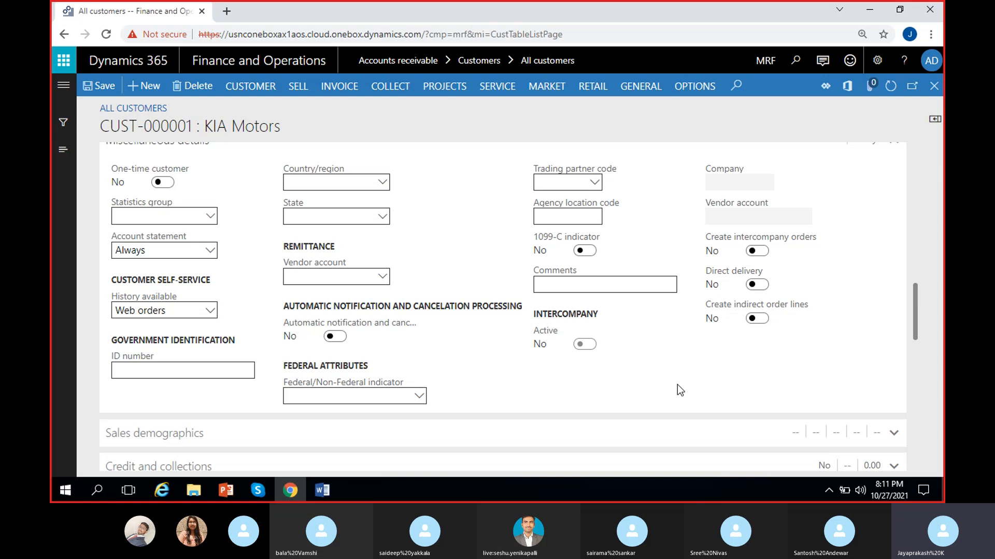
# Expand Sales demographics and check the Primary contact and Line of business options.
pyautogui.scroll(-1, 679, 390)
pyautogui.scroll(2, 679, 392)
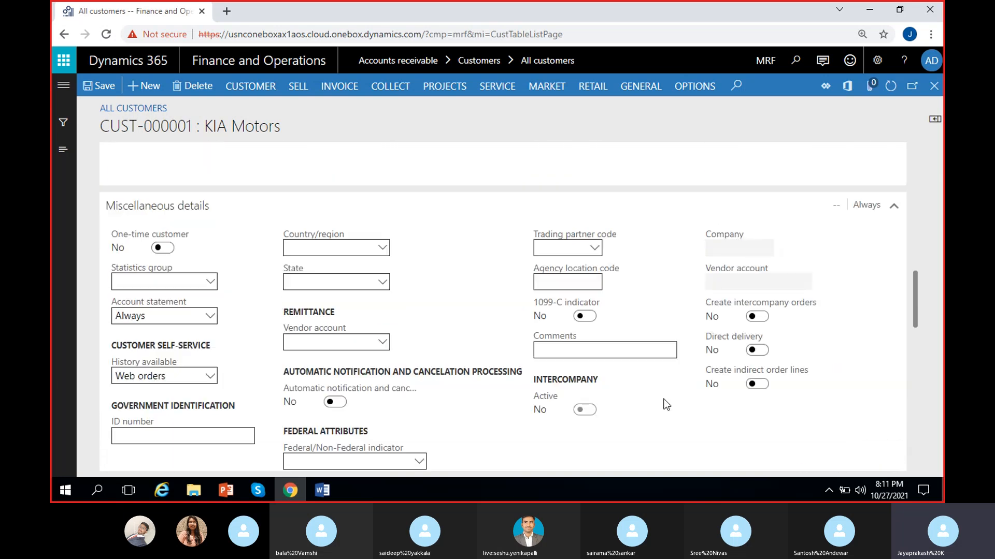
pyautogui.scroll(-4, 626, 384)
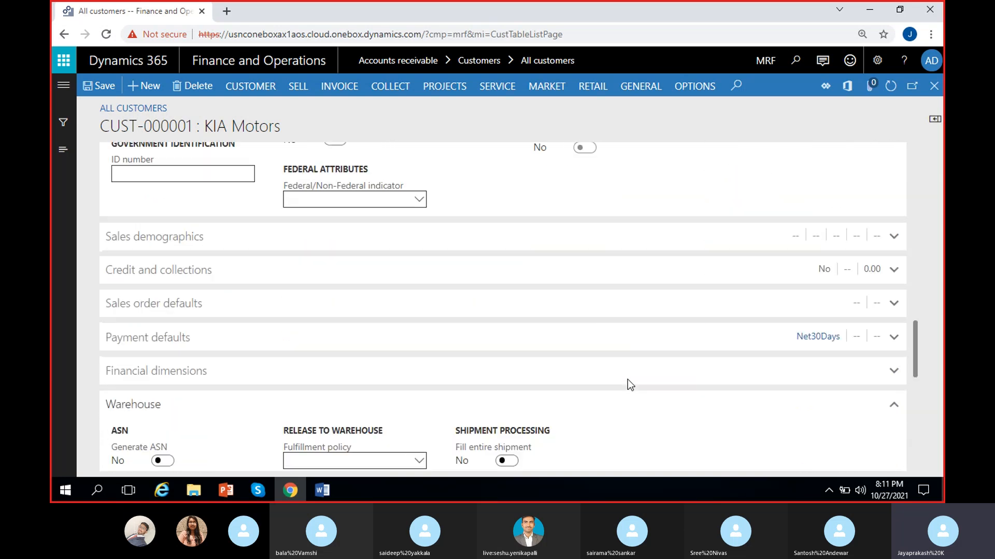
pyautogui.click(225, 242)
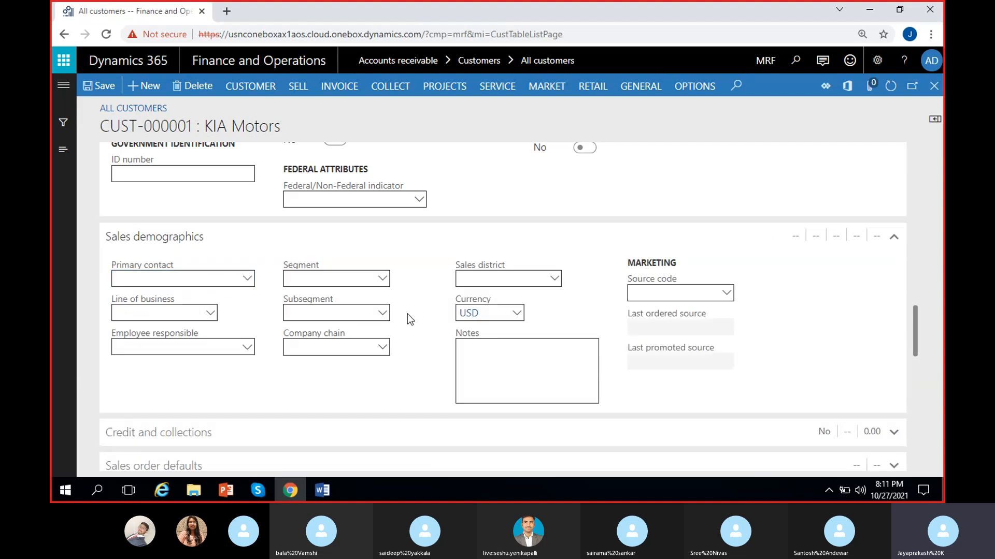
pyautogui.click(249, 281)
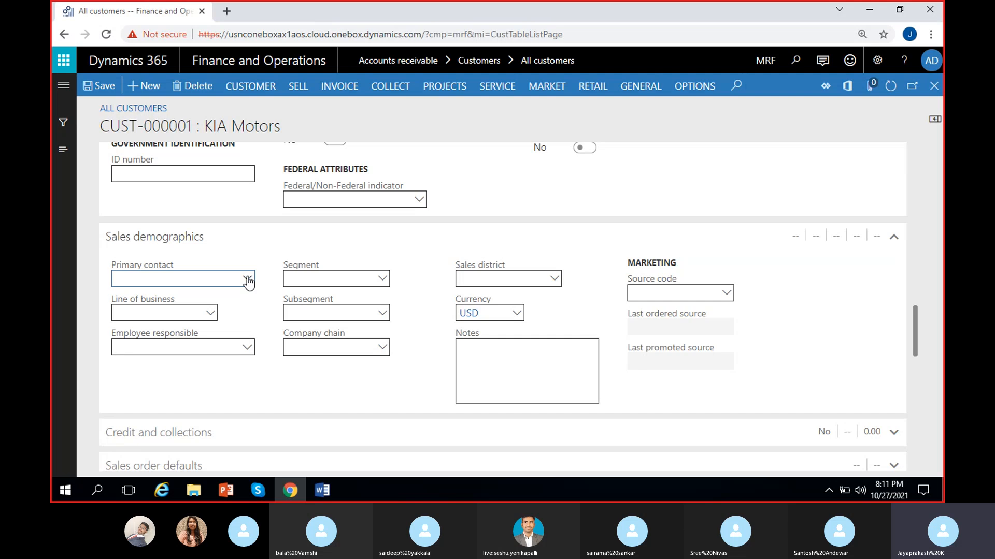
pyautogui.click(212, 314)
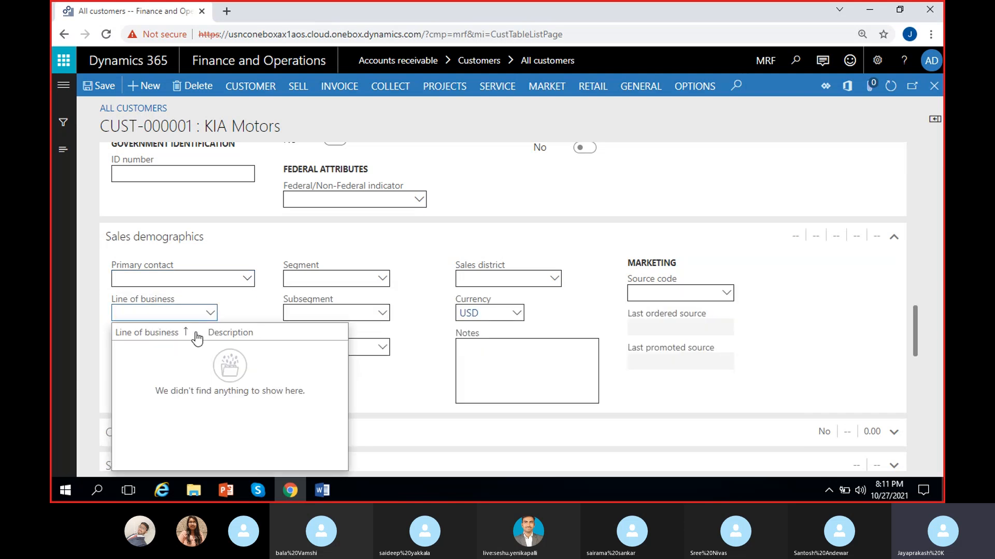
pyautogui.click(211, 316)
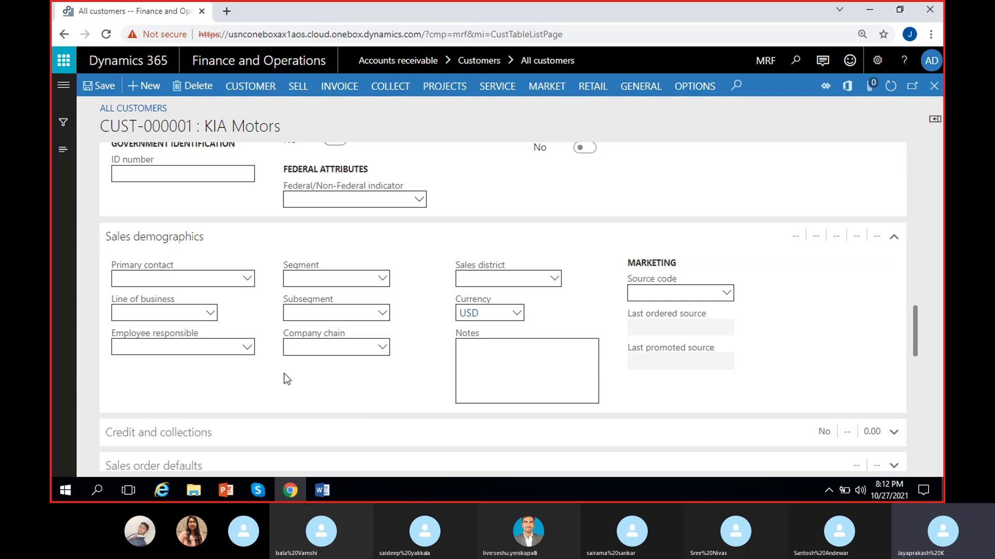
pyautogui.click(250, 350)
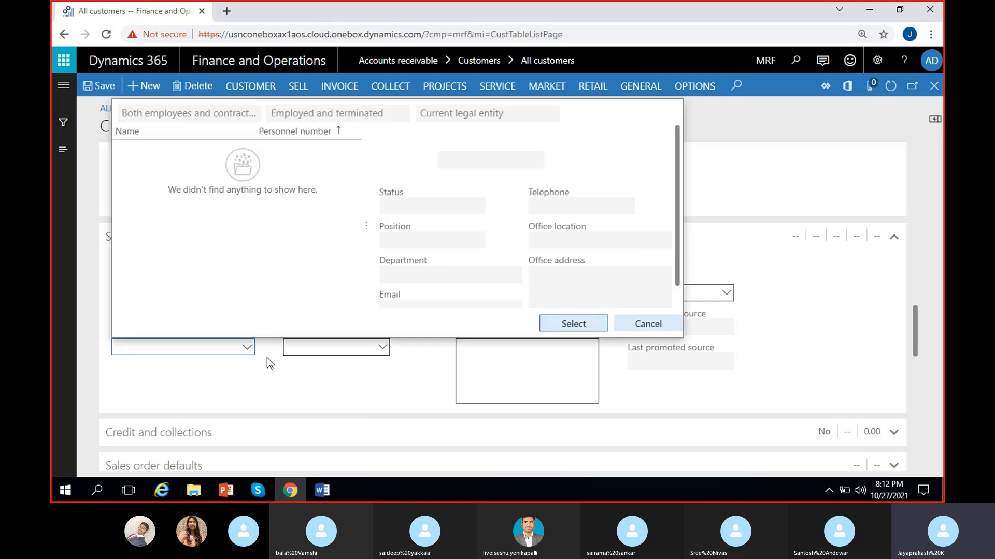
pyautogui.click(266, 342)
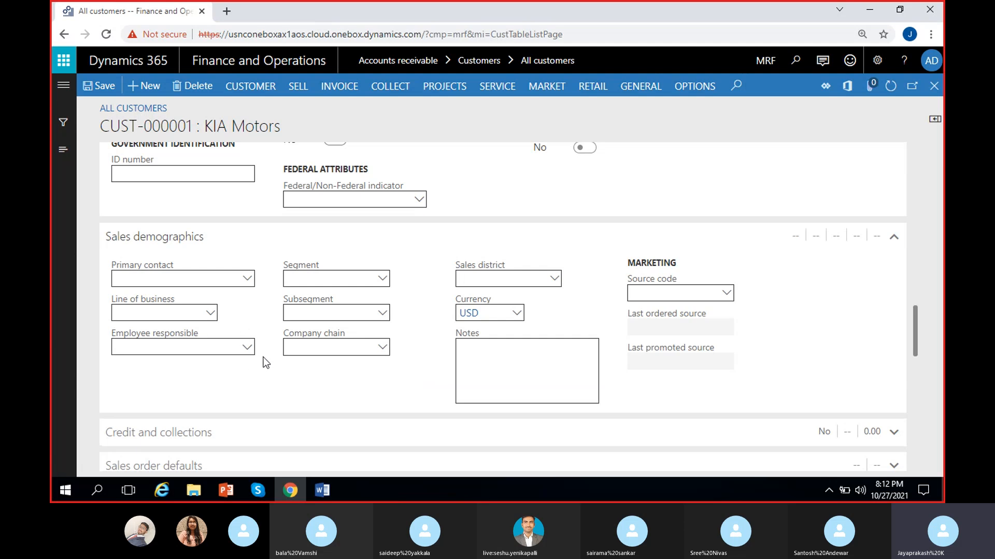
pyautogui.click(387, 279)
pyautogui.click(383, 280)
pyautogui.click(271, 313)
pyautogui.click(381, 280)
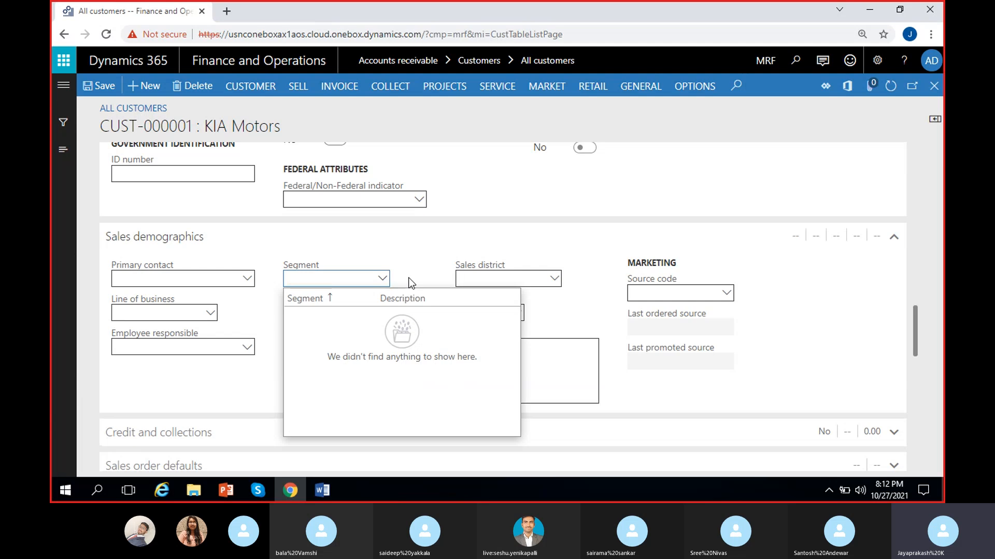
pyautogui.click(411, 283)
pyautogui.click(375, 313)
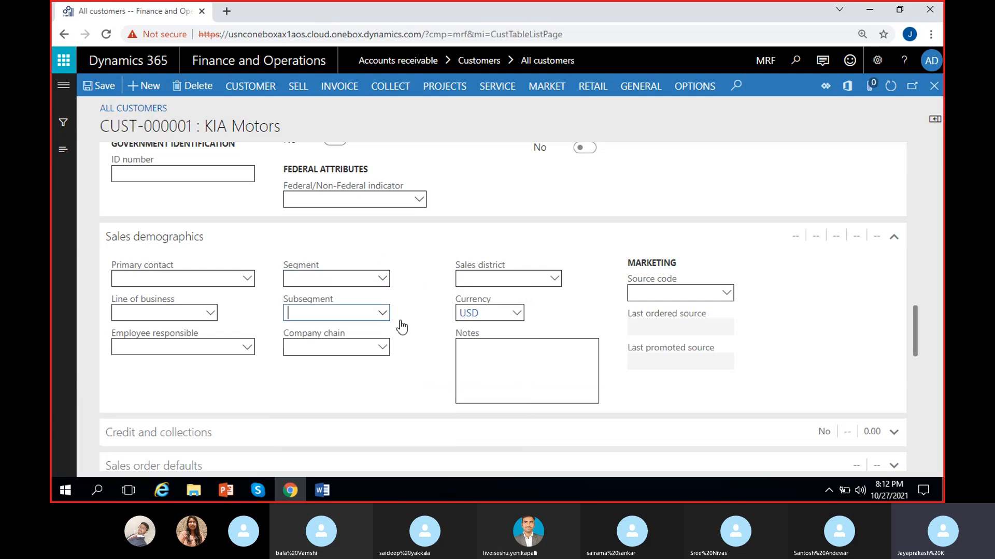
pyautogui.click(427, 314)
pyautogui.click(380, 349)
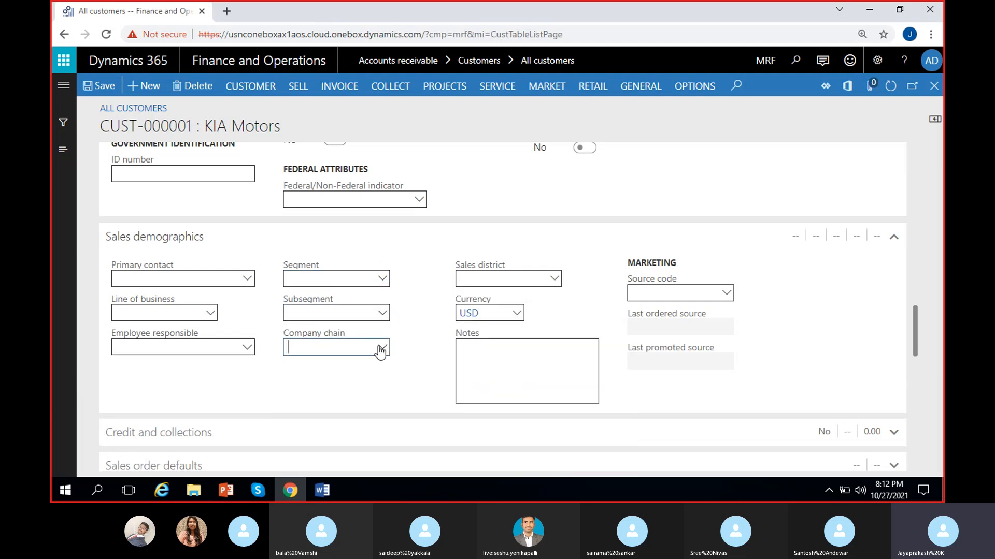
pyautogui.click(381, 350)
pyautogui.click(422, 347)
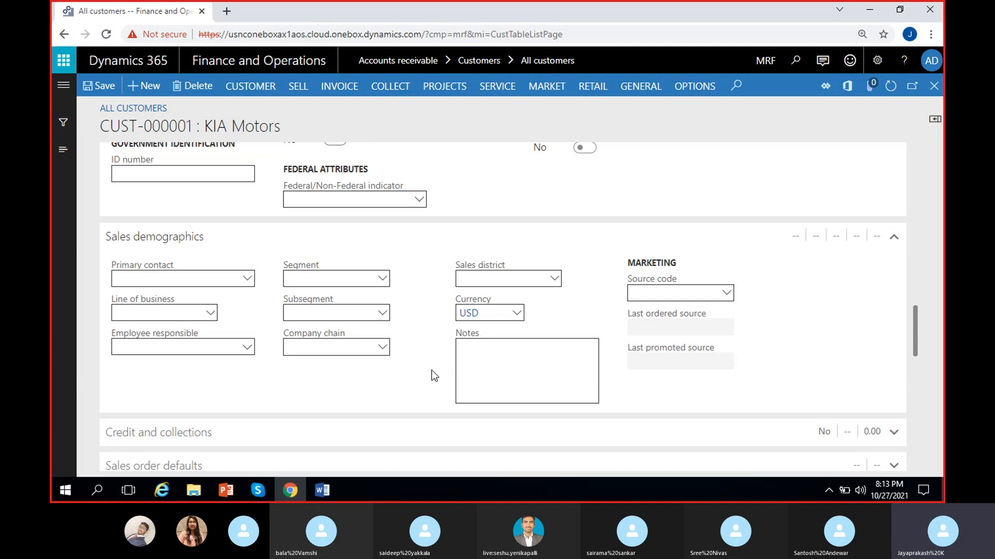
pyautogui.click(502, 367)
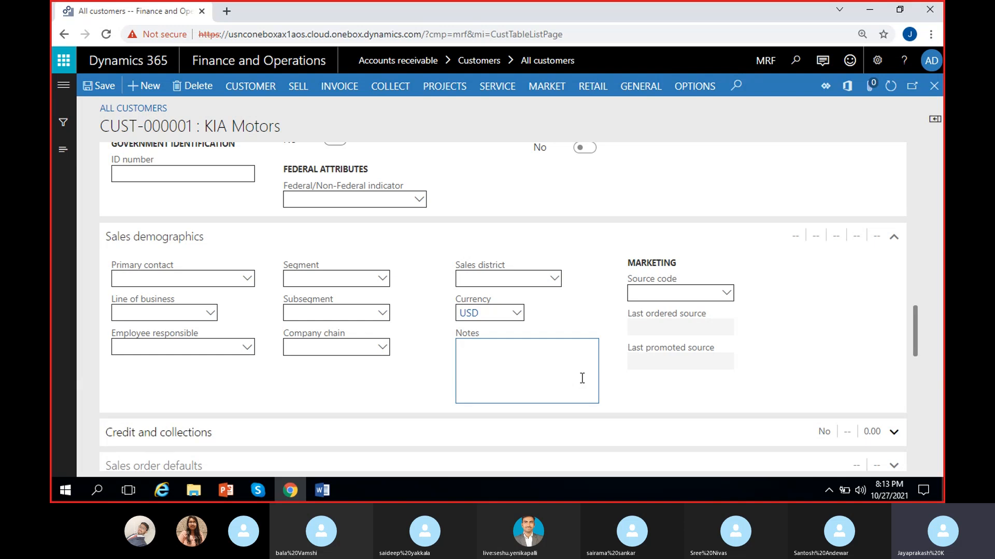
pyautogui.click(452, 356)
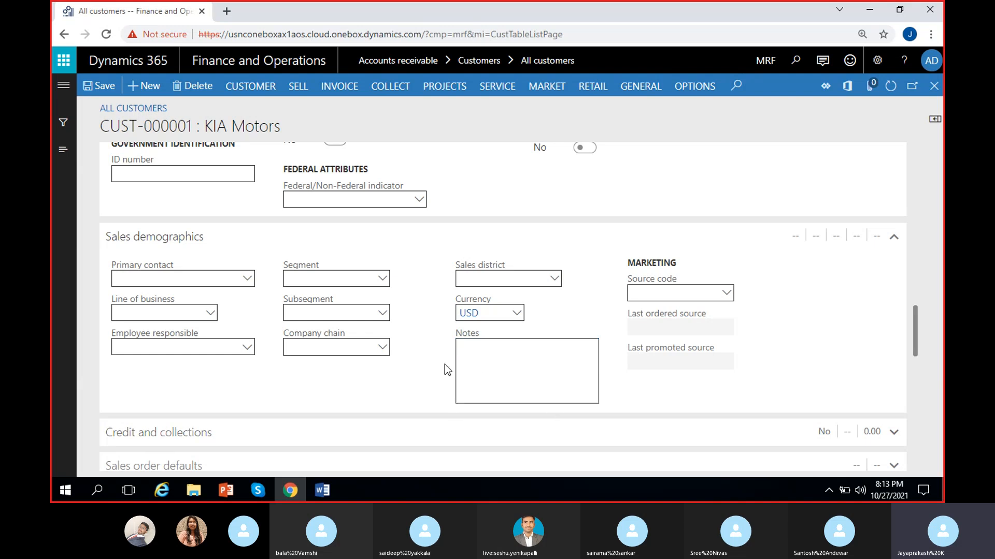
# Expand Credit and collections, leave the on-hold setting unchanged, and set Mandatory credit limit to Yes.
pyautogui.scroll(-1, 444, 365)
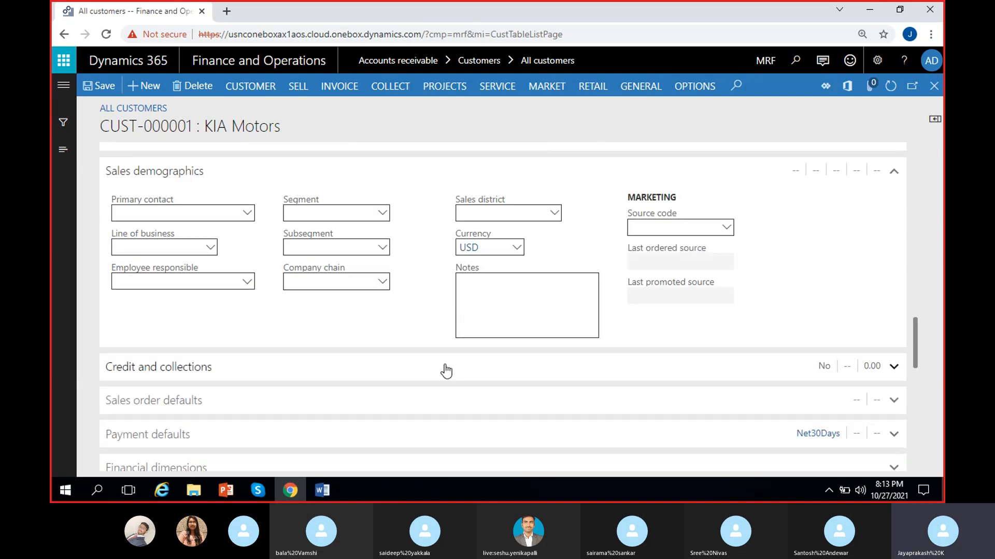
pyautogui.click(329, 371)
pyautogui.scroll(-2, 383, 324)
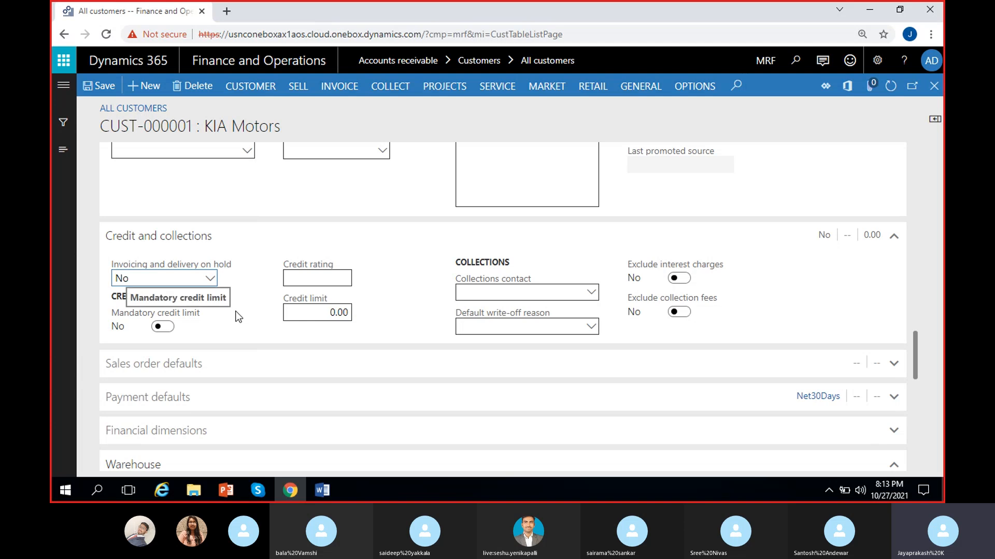
pyautogui.click(210, 279)
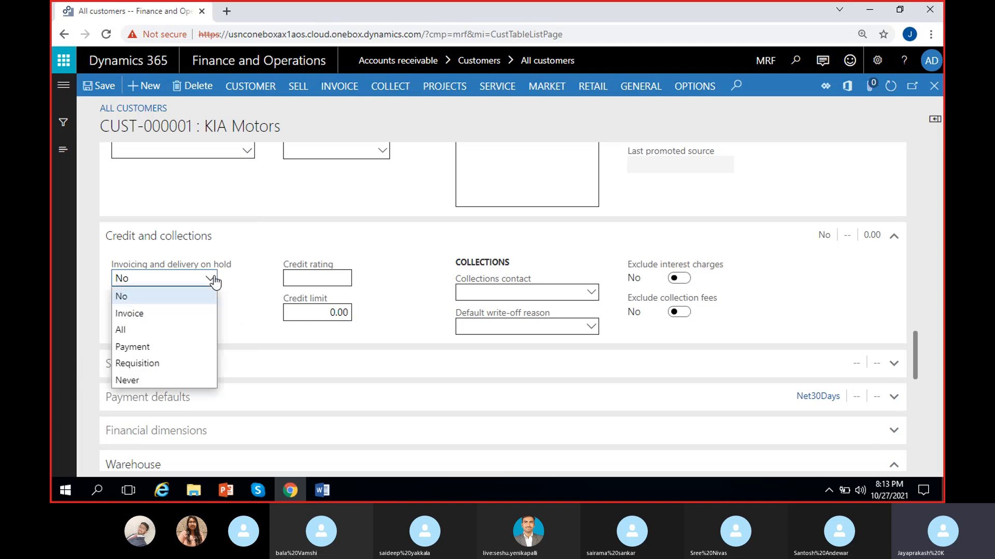
pyautogui.click(254, 283)
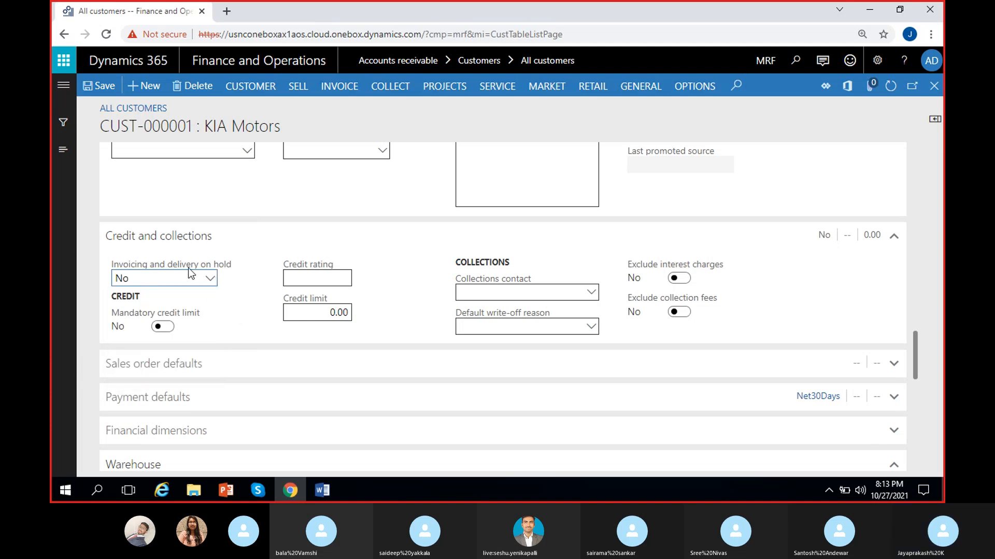
pyautogui.click(167, 330)
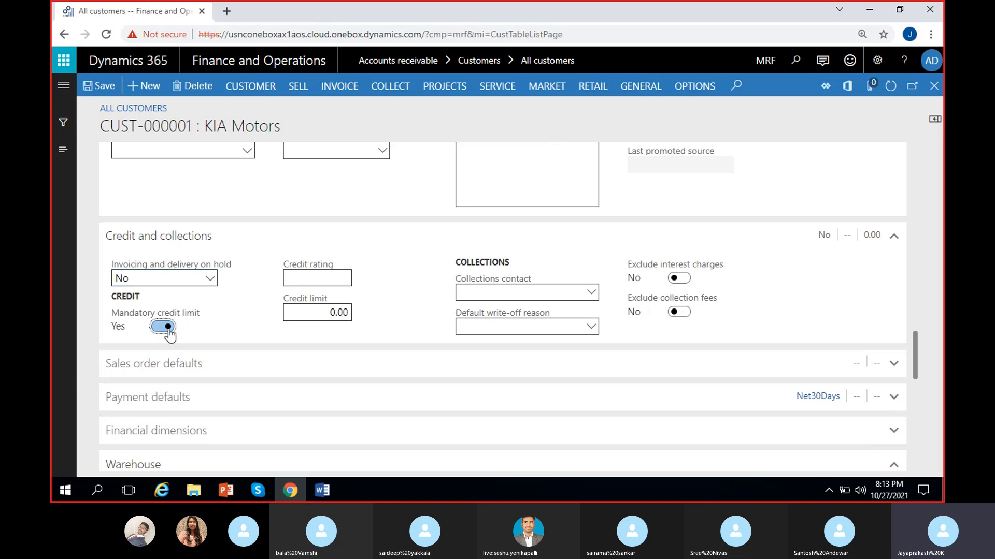
pyautogui.click(309, 312)
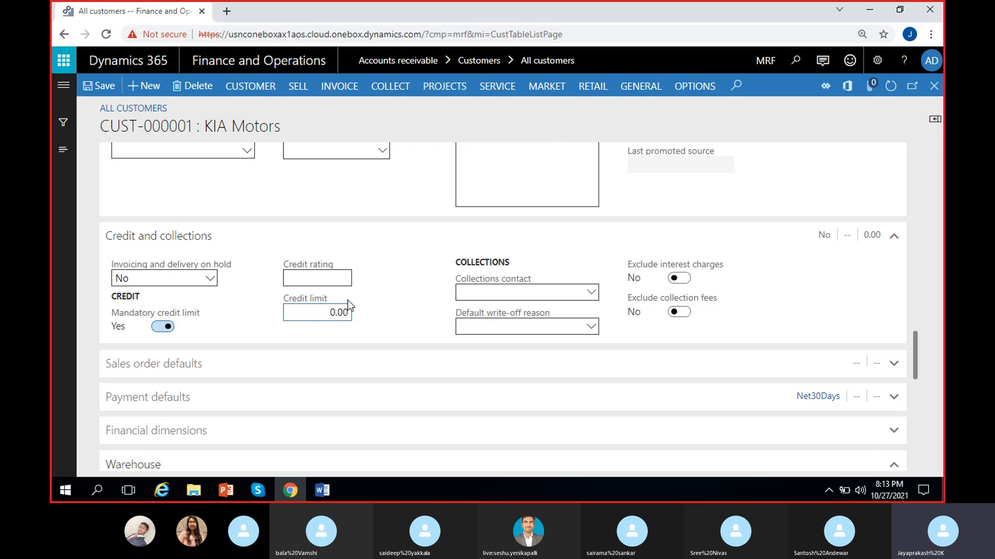
# Enter 100,000.00 as the KIA Motors credit limit.
pyautogui.write('10000')
pyautogui.click(412, 272)
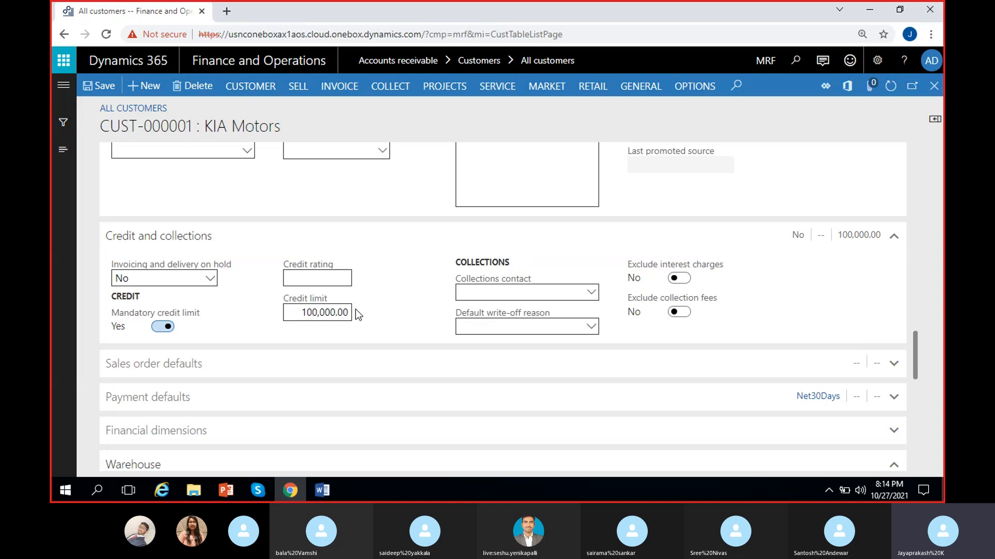
# Leave invoicing and delivery on hold at No and turn Mandatory credit limit off.
pyautogui.click(212, 280)
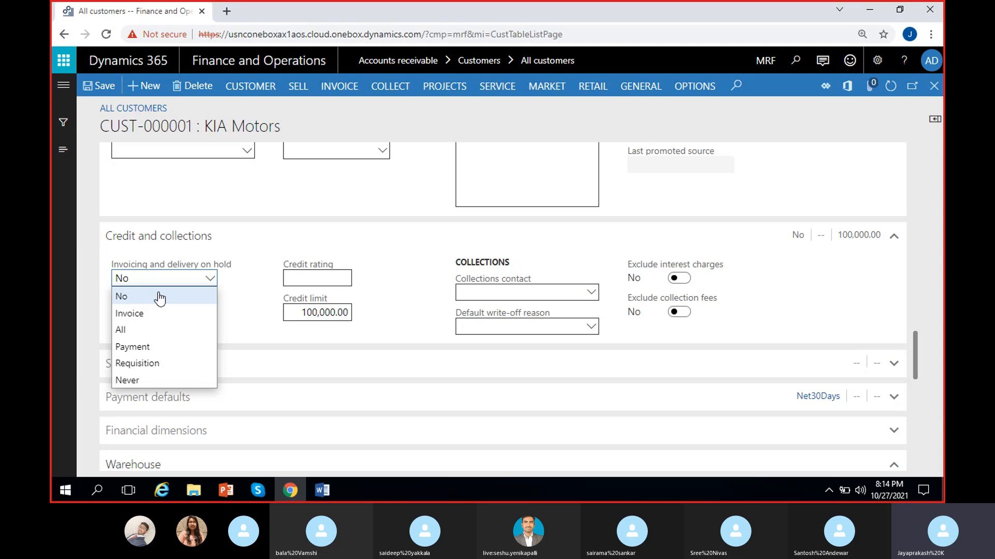
pyautogui.click(224, 309)
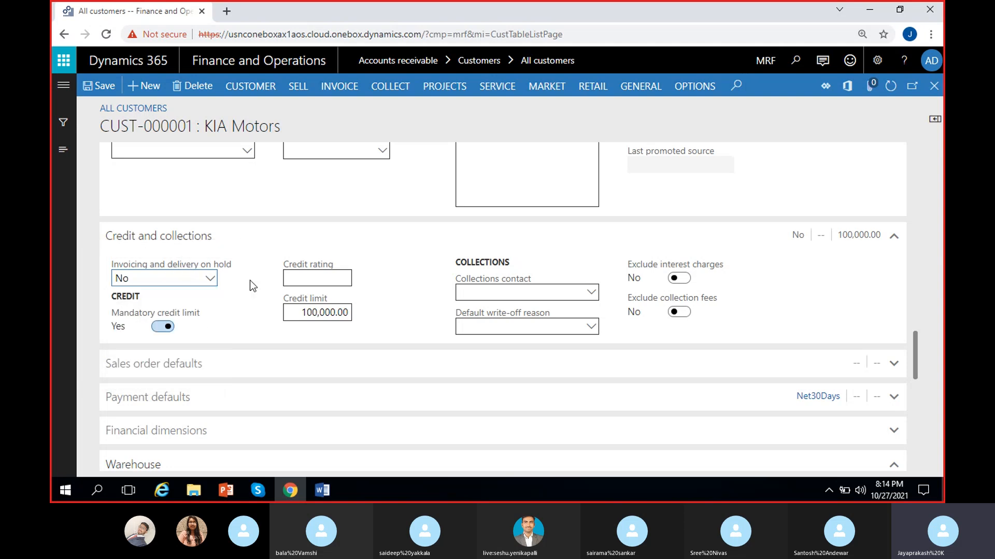
pyautogui.click(163, 326)
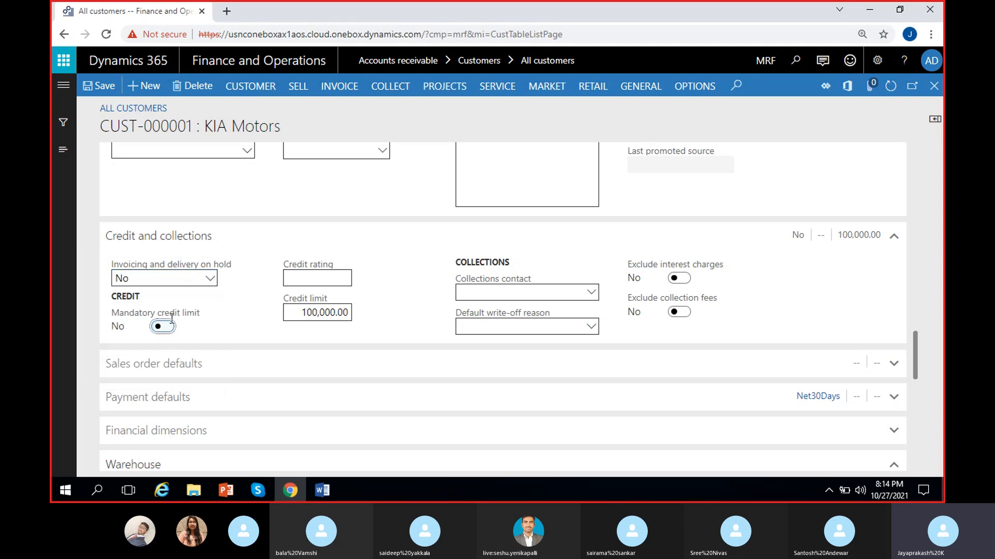
# Try the on-hold statuses All, Invoice, then Payment for invoicing and delivery.
pyautogui.click(208, 282)
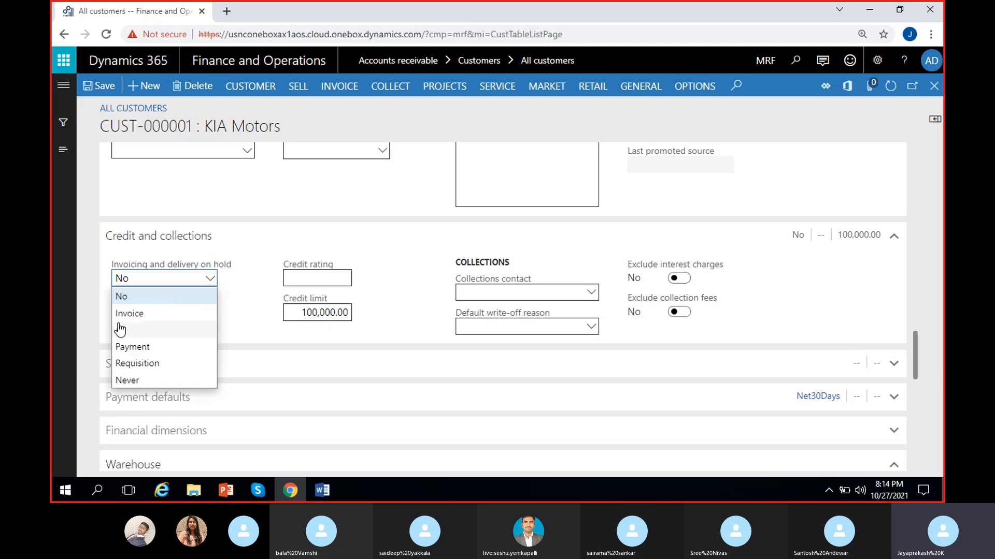
pyautogui.click(146, 332)
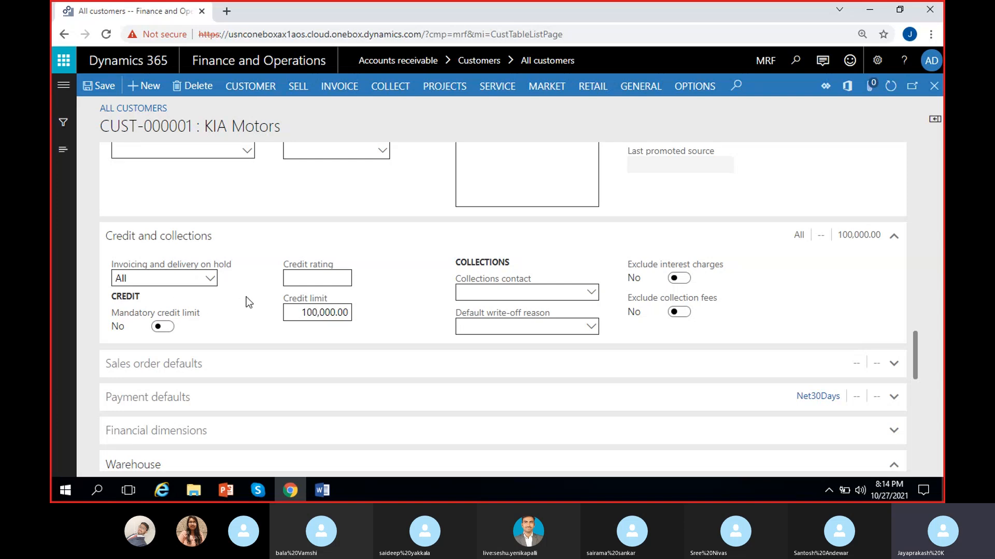
pyautogui.click(211, 279)
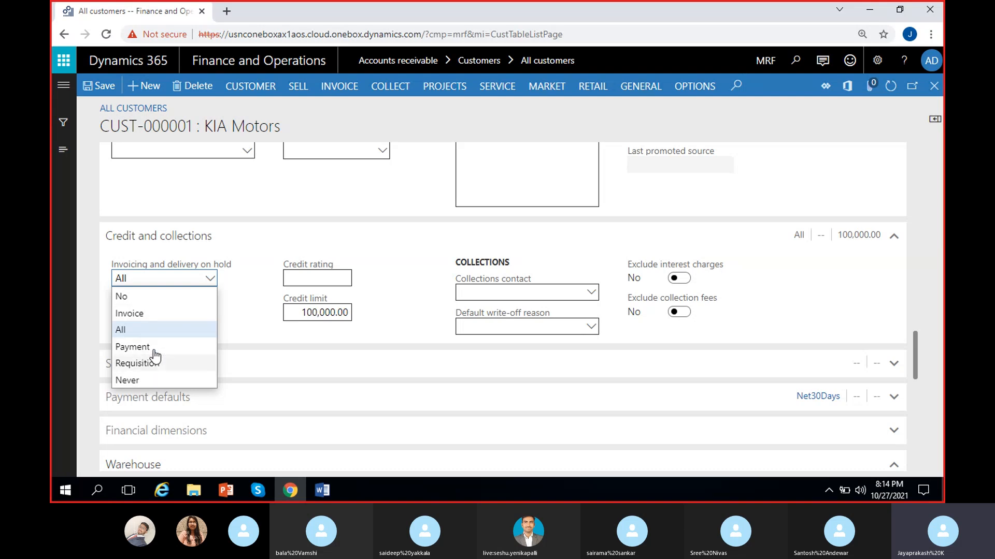
pyautogui.click(143, 313)
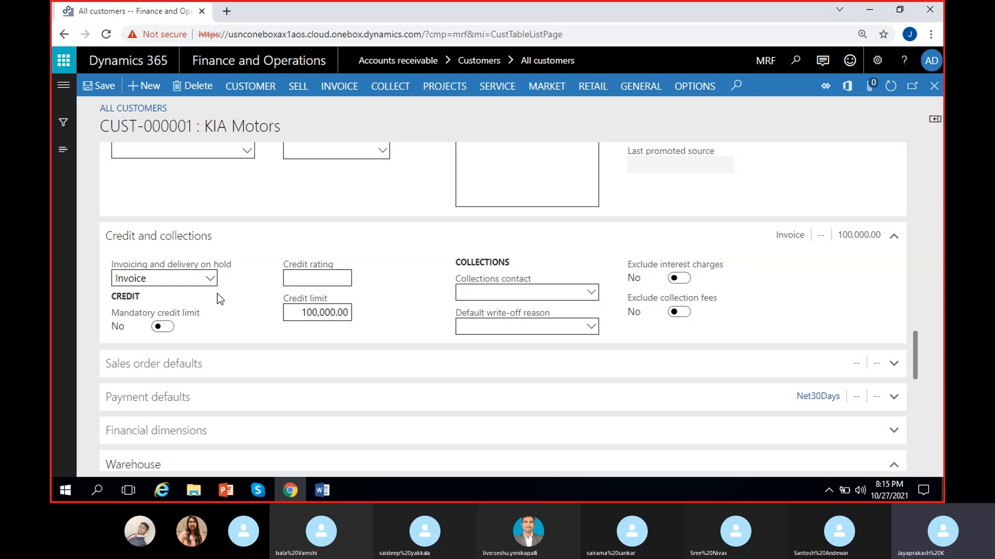
pyautogui.click(196, 283)
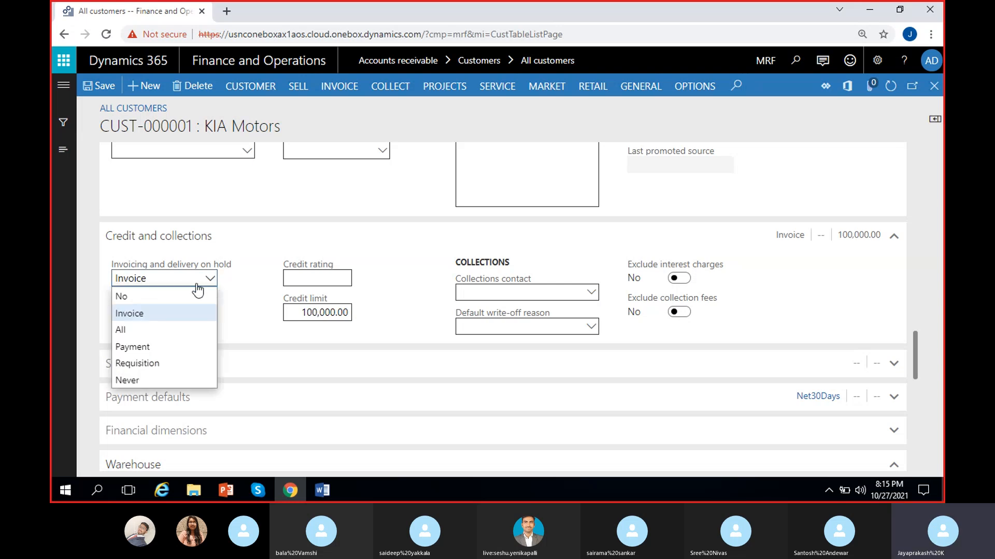
pyautogui.click(171, 347)
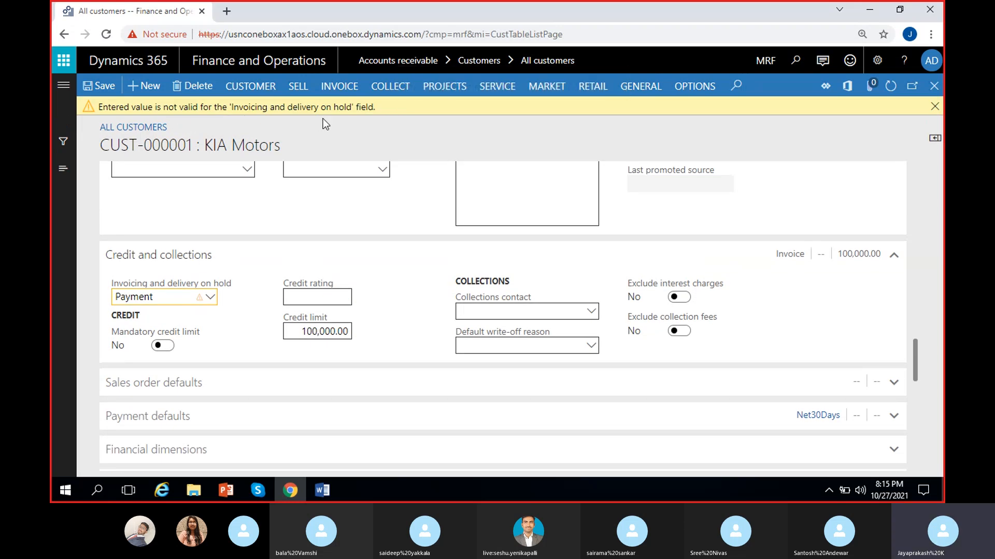
# Dismiss the warning and cycle invoicing and delivery on hold through Invoice and All back to No.
pyautogui.click(934, 106)
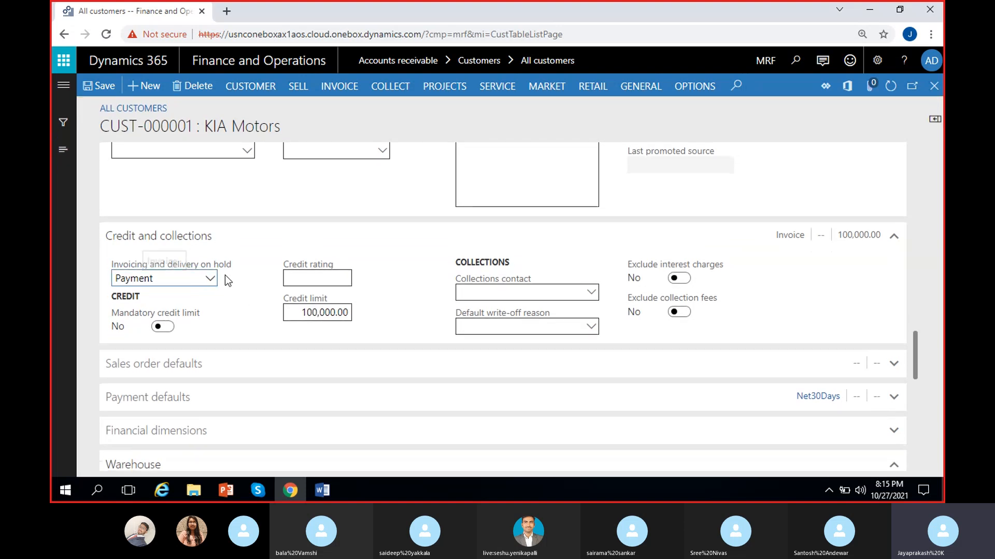
pyautogui.click(210, 279)
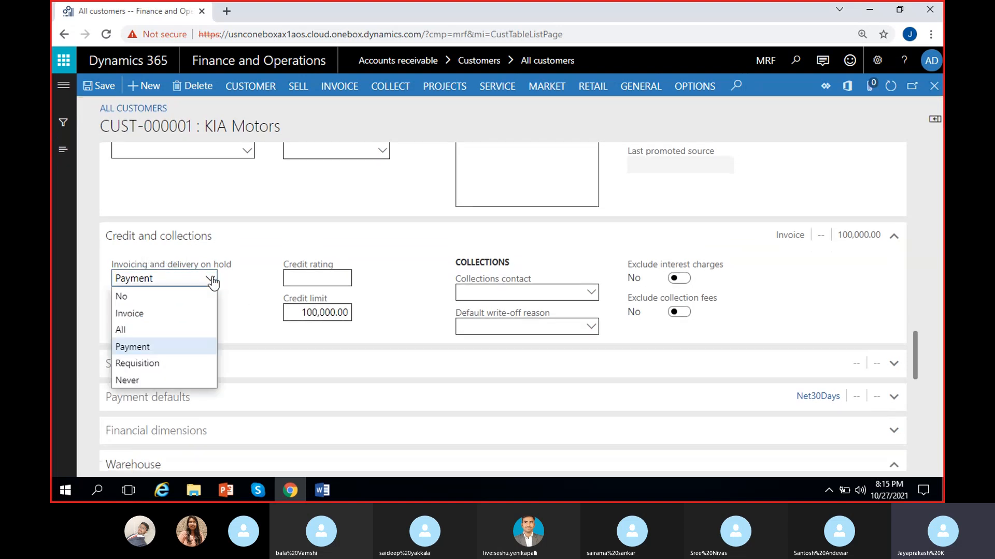
pyautogui.click(163, 313)
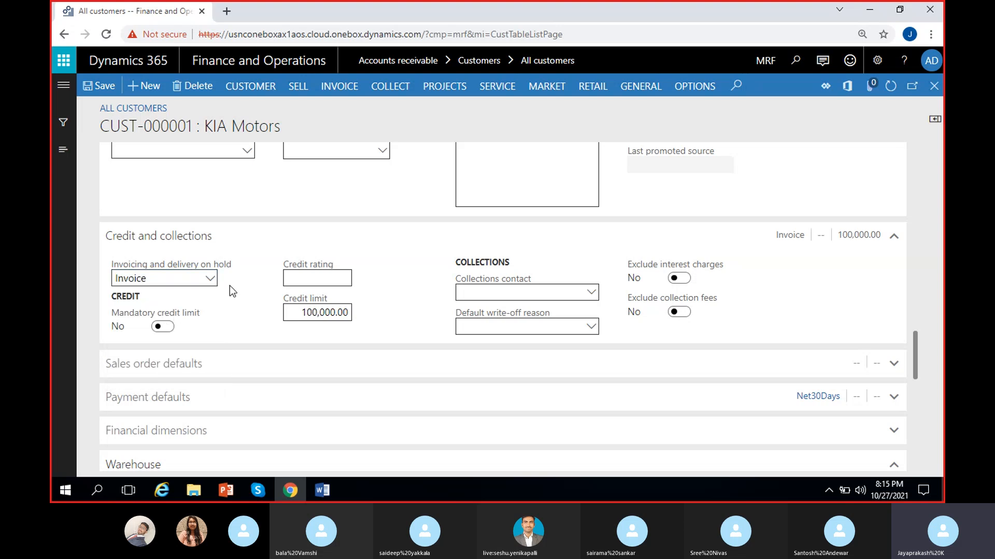
pyautogui.click(211, 281)
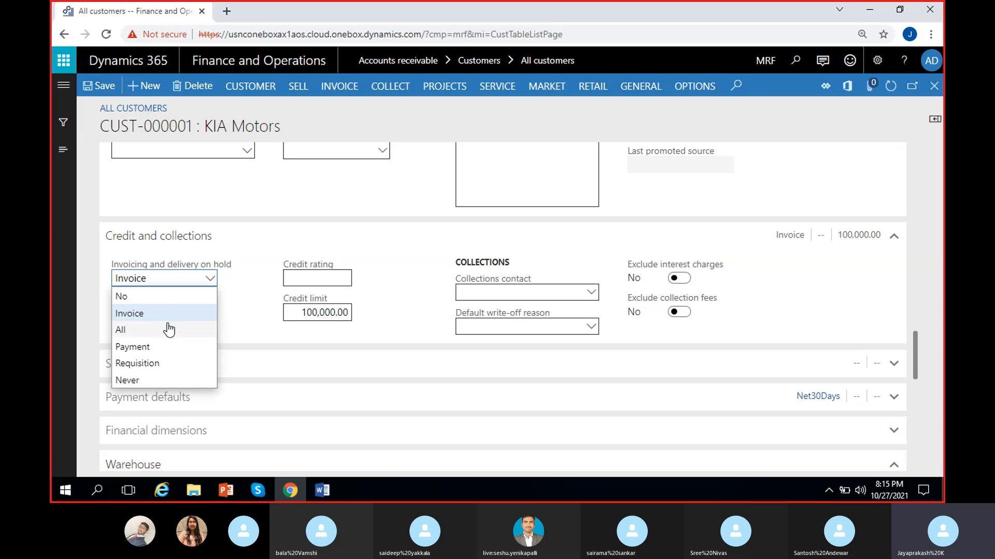
pyautogui.click(153, 331)
pyautogui.click(210, 280)
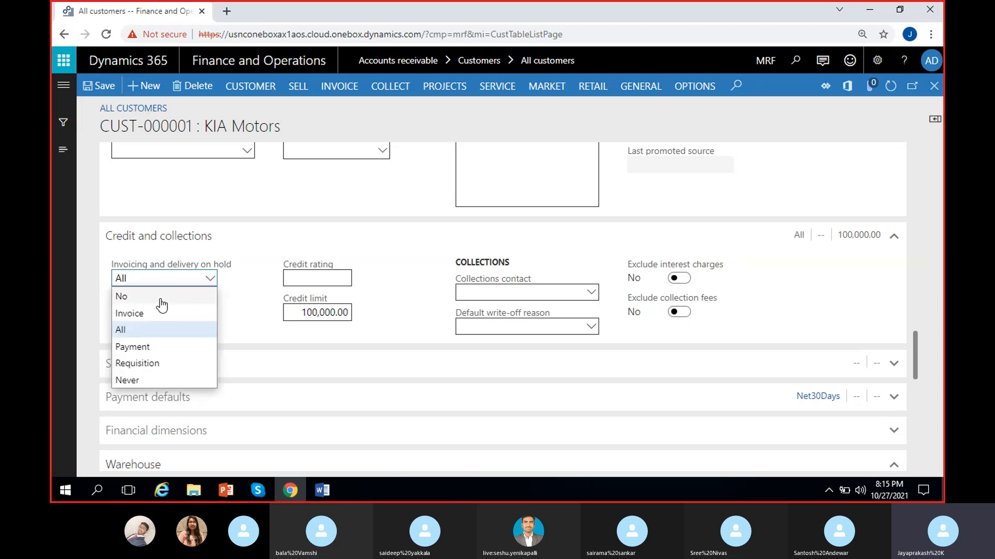
pyautogui.click(158, 297)
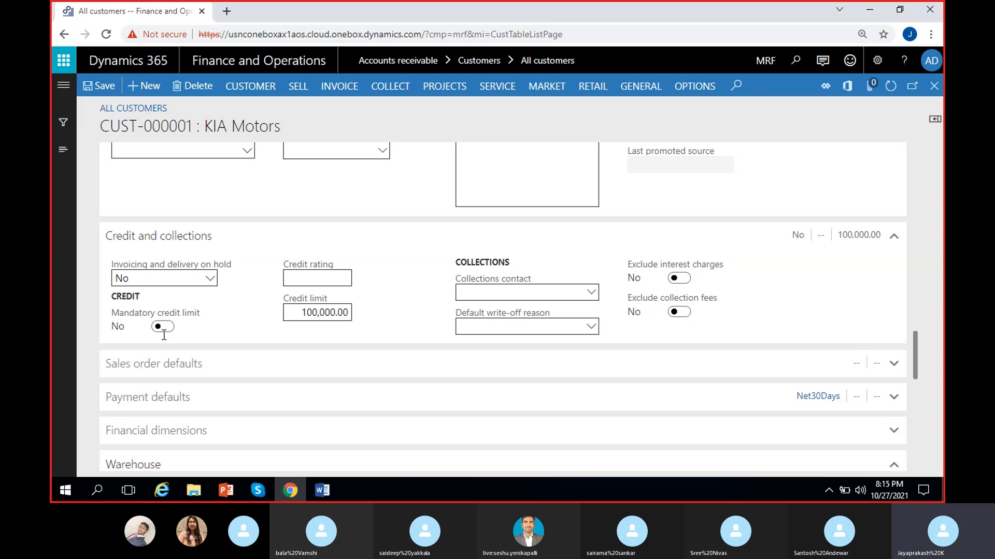
pyautogui.click(290, 312)
pyautogui.click(253, 313)
pyautogui.click(292, 281)
pyautogui.click(238, 291)
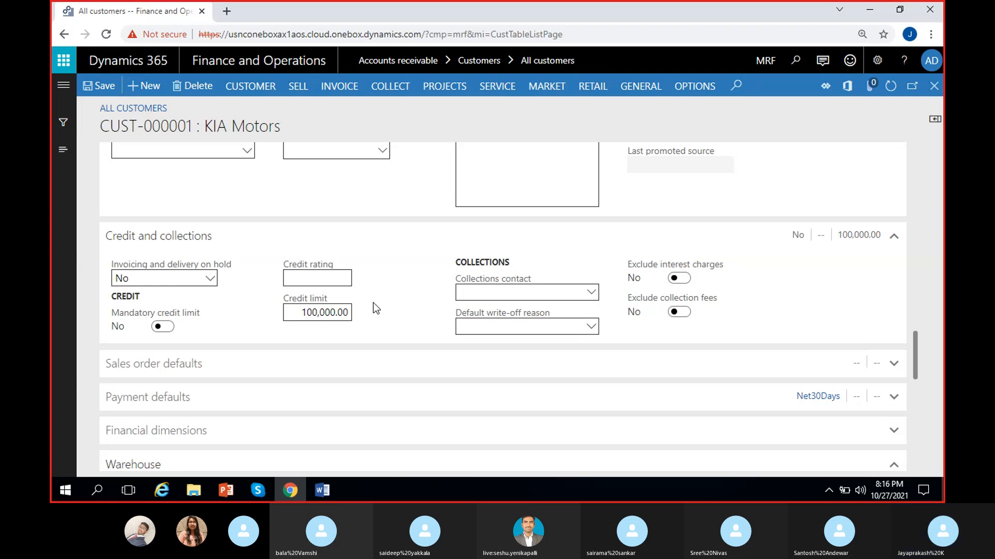
pyautogui.click(592, 294)
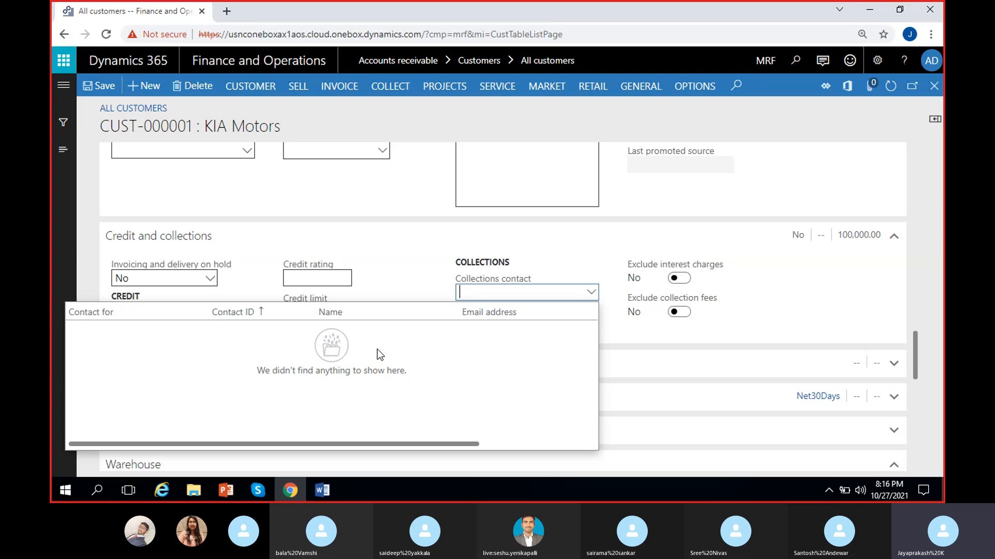
pyautogui.click(410, 280)
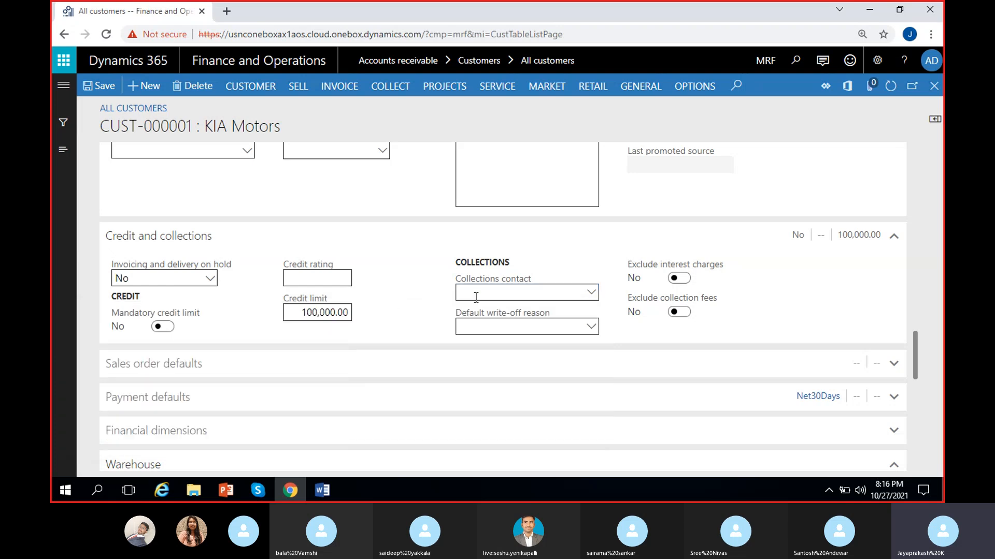
pyautogui.click(479, 294)
pyautogui.click(436, 295)
pyautogui.rightClick(591, 297)
pyautogui.click(443, 282)
pyautogui.rightClick(591, 292)
pyautogui.click(524, 299)
pyautogui.click(461, 326)
pyautogui.click(474, 333)
pyautogui.click(547, 326)
pyautogui.click(432, 316)
pyautogui.click(461, 329)
pyautogui.click(435, 315)
pyautogui.click(678, 279)
pyautogui.click(679, 312)
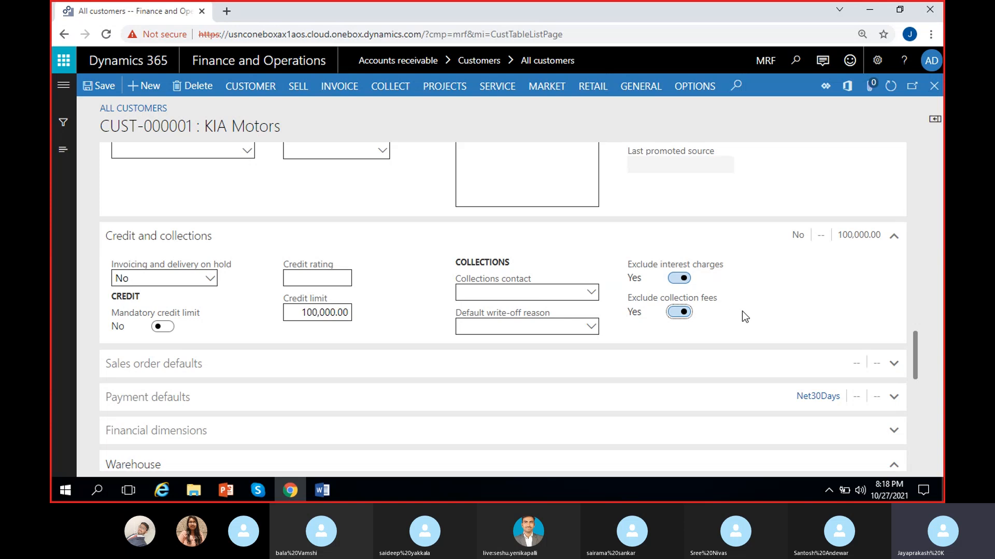
pyautogui.click(681, 312)
pyautogui.click(678, 281)
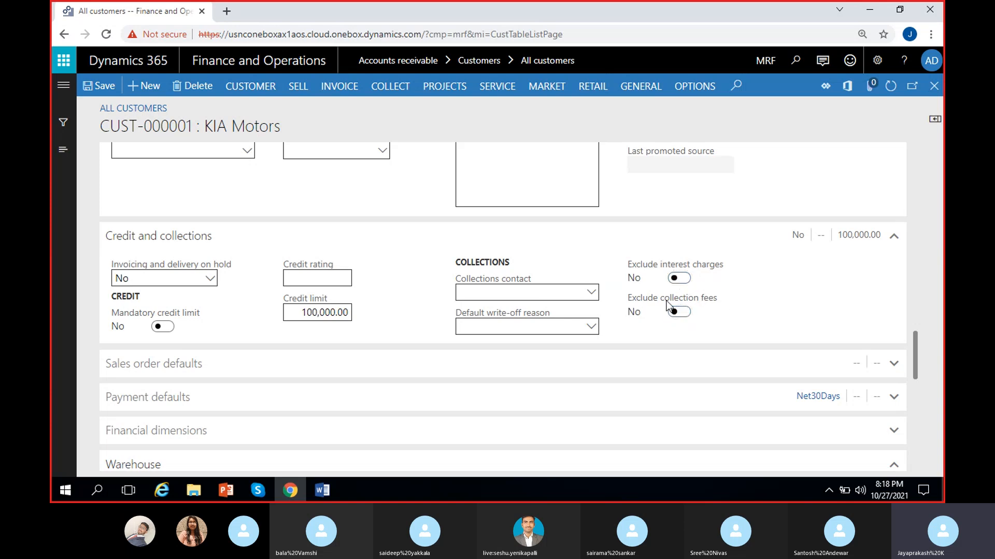
pyautogui.click(684, 281)
pyautogui.click(683, 280)
pyautogui.click(733, 308)
pyautogui.click(301, 312)
pyautogui.click(405, 312)
# Expand KIA Motors' Sales order defaults and review them: priority Low - 10, automatic cancel No.
pyautogui.click(307, 362)
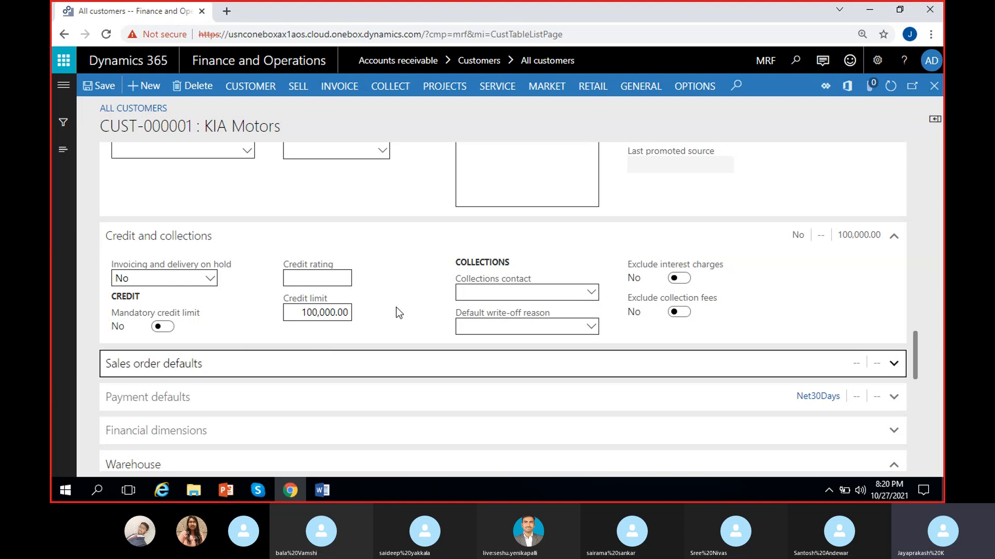
pyautogui.scroll(-3, 397, 312)
pyautogui.scroll(-1, 257, 310)
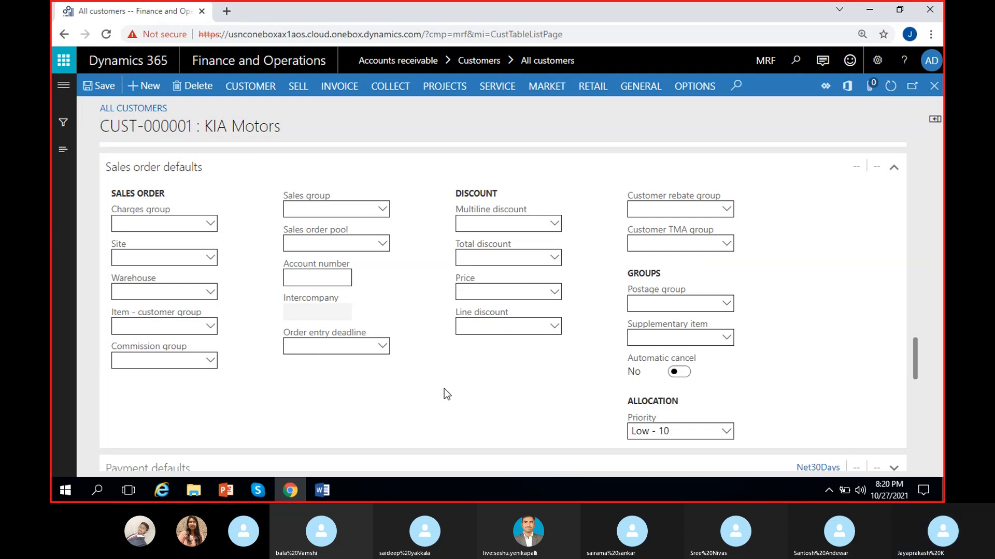
pyautogui.scroll(-1, 388, 384)
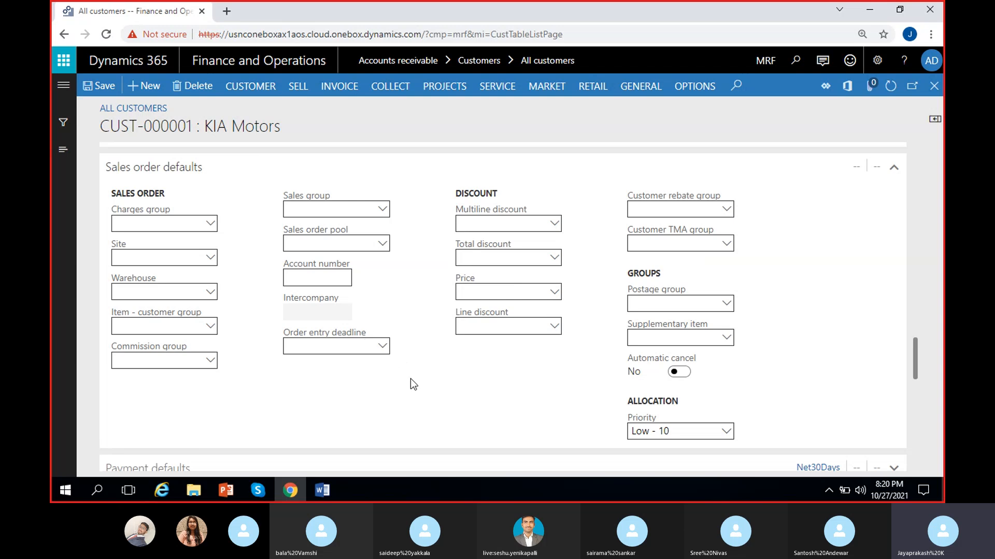
pyautogui.scroll(-3, 409, 380)
# Expand Payment defaults and set the method of payment to UPI.
pyautogui.click(340, 344)
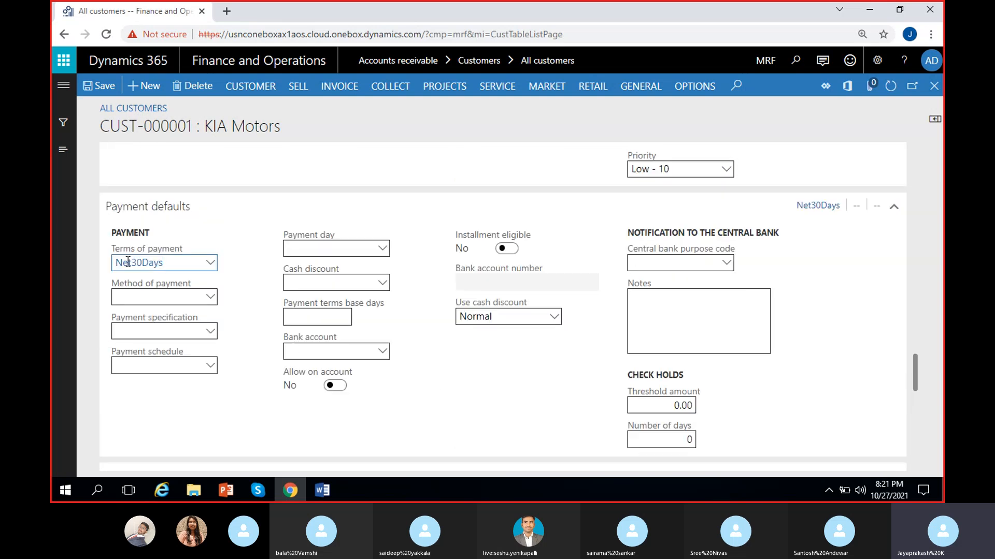
pyautogui.click(211, 298)
pyautogui.click(210, 302)
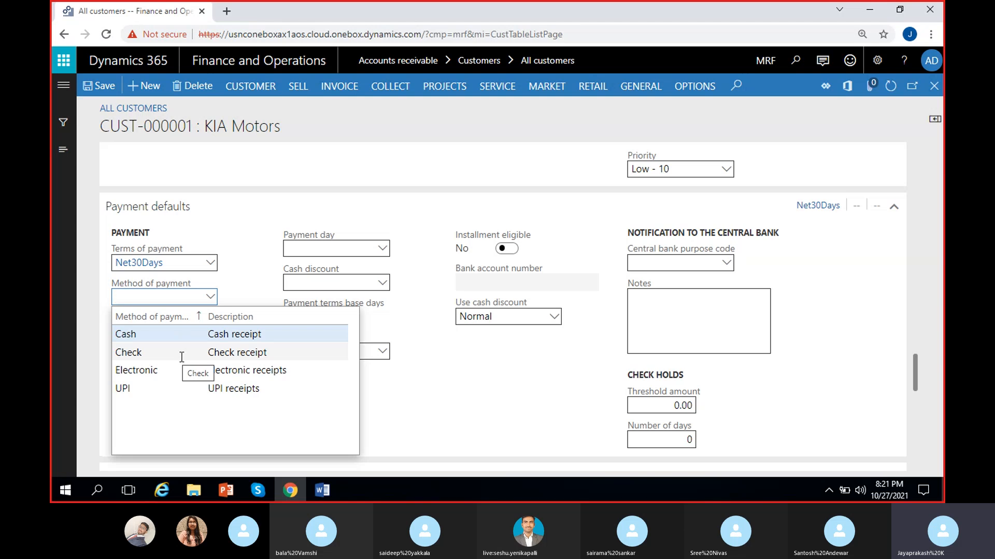
pyautogui.click(204, 390)
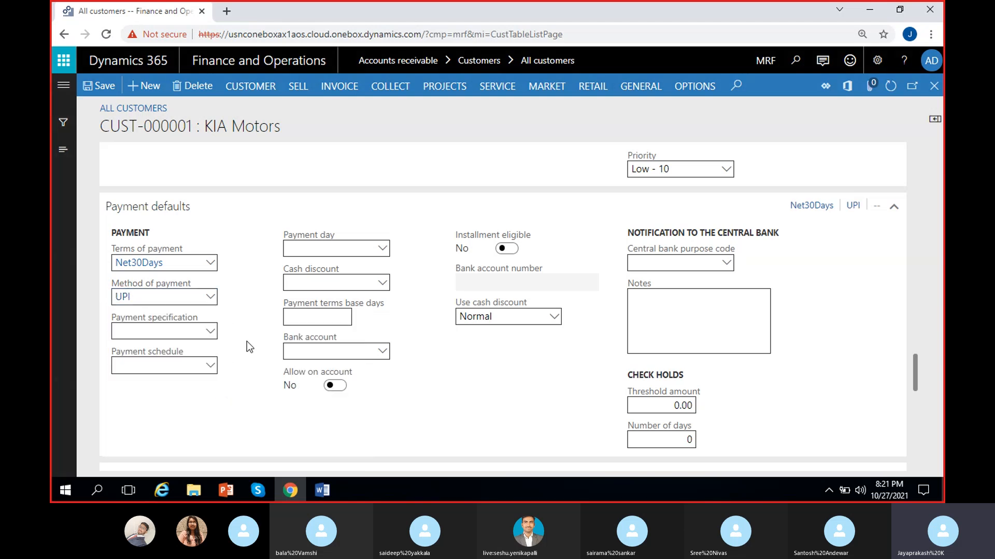
# Check the Payment specification and Payment schedule lookups, leaving both empty.
pyautogui.click(211, 334)
pyautogui.click(211, 332)
pyautogui.click(254, 329)
pyautogui.click(211, 369)
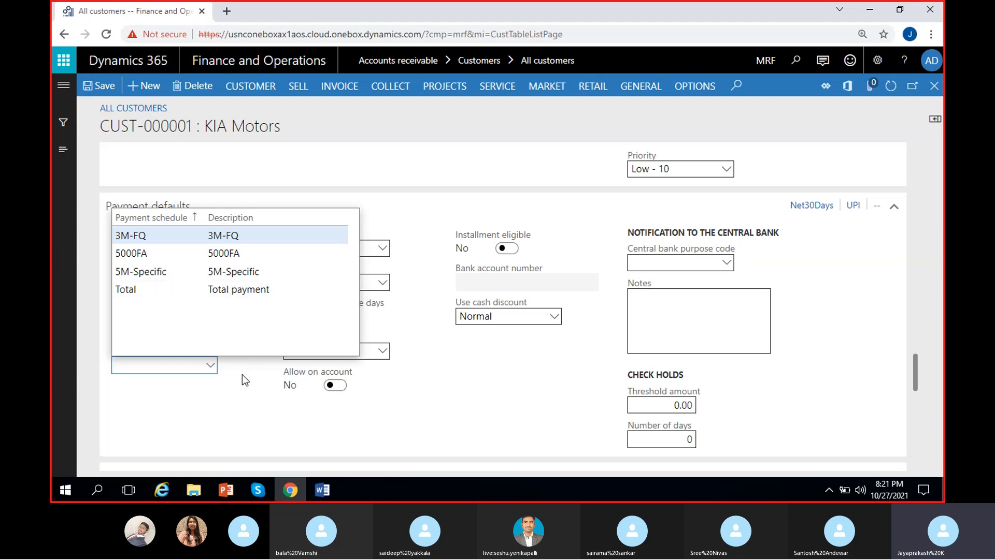
pyautogui.click(244, 366)
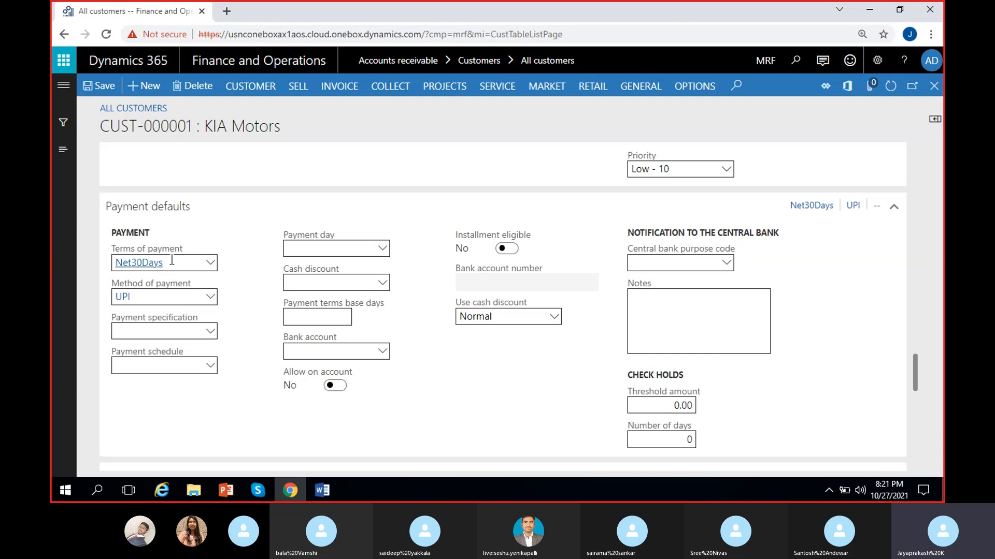
pyautogui.click(211, 365)
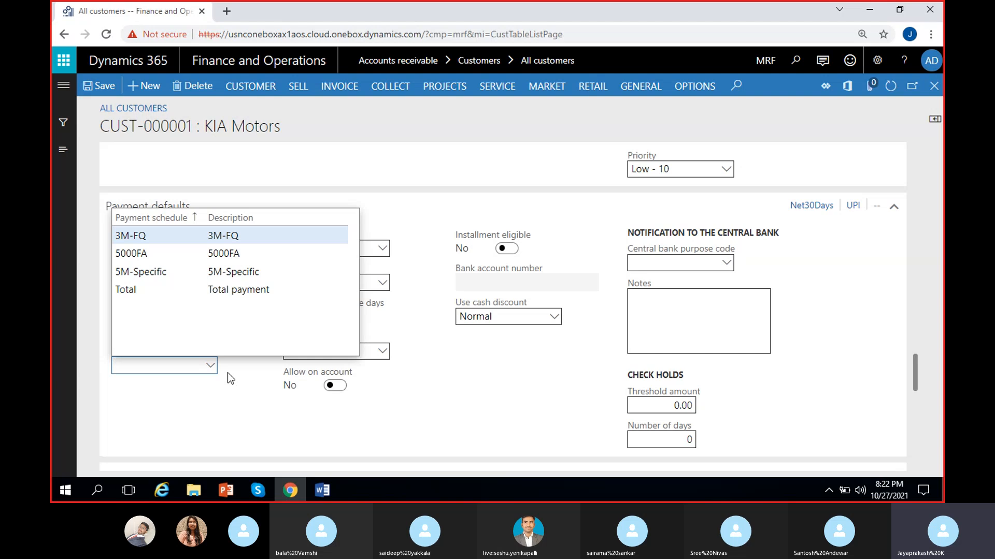
pyautogui.click(228, 372)
pyautogui.click(210, 366)
pyautogui.click(243, 372)
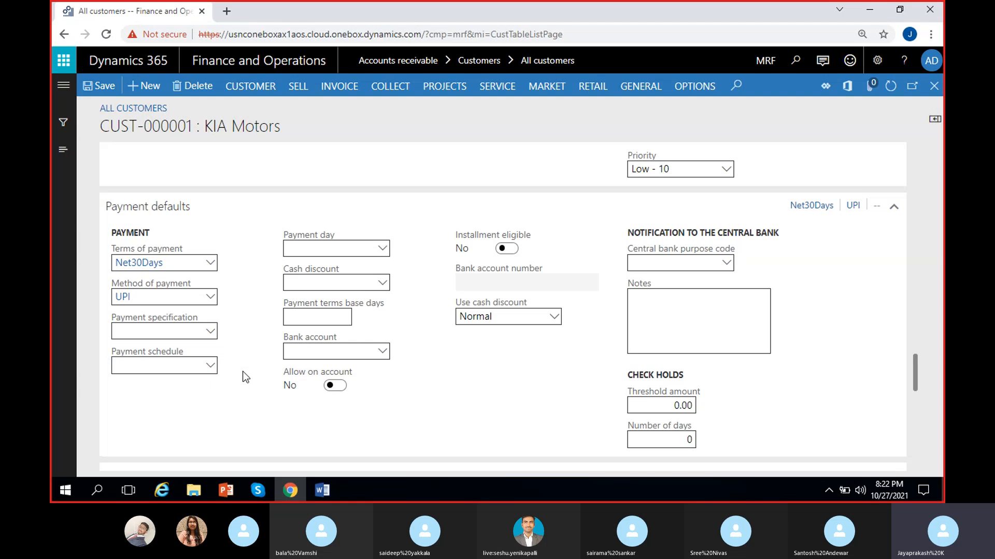
# Leave payment day and cash discount blank and move to the empty Bank account field.
pyautogui.click(383, 249)
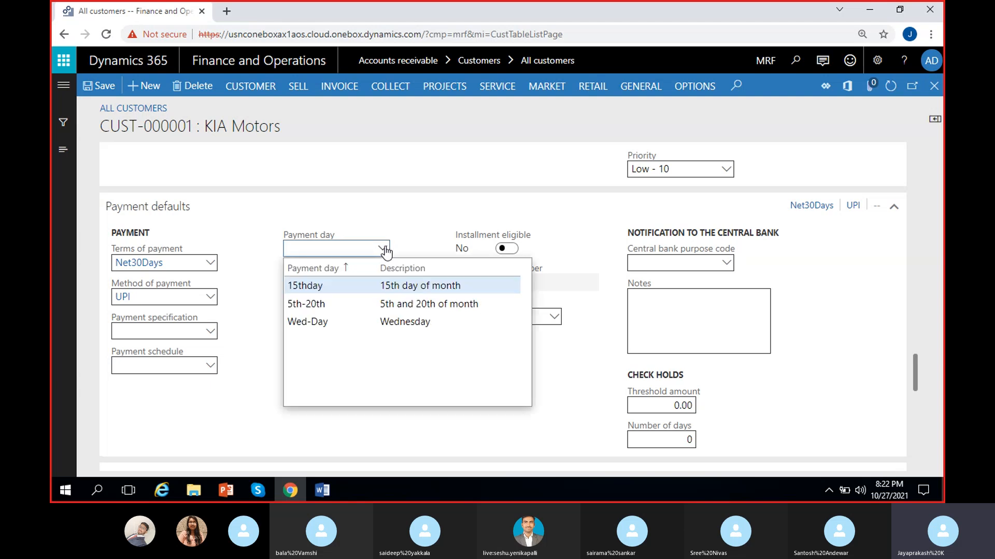
pyautogui.click(260, 274)
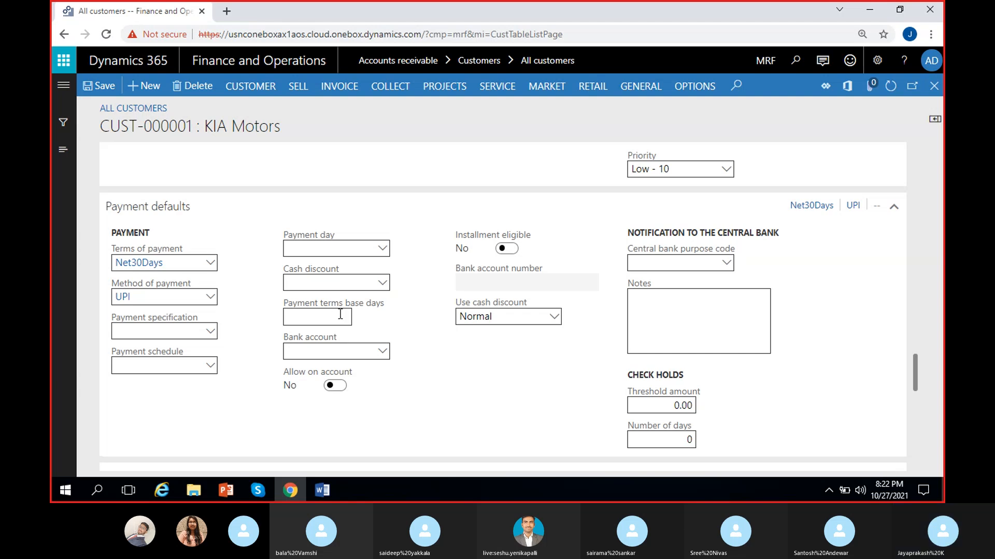
pyautogui.click(380, 285)
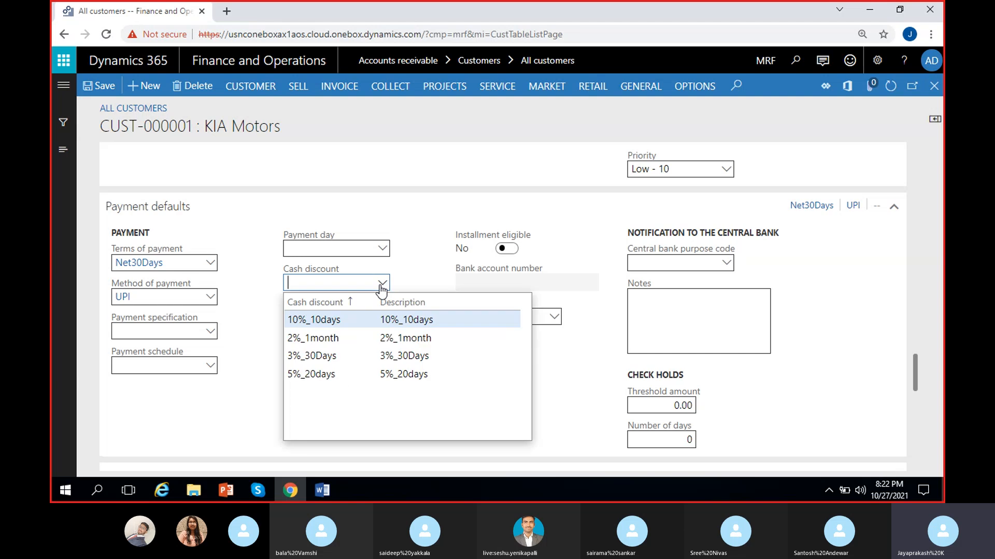
pyautogui.click(268, 325)
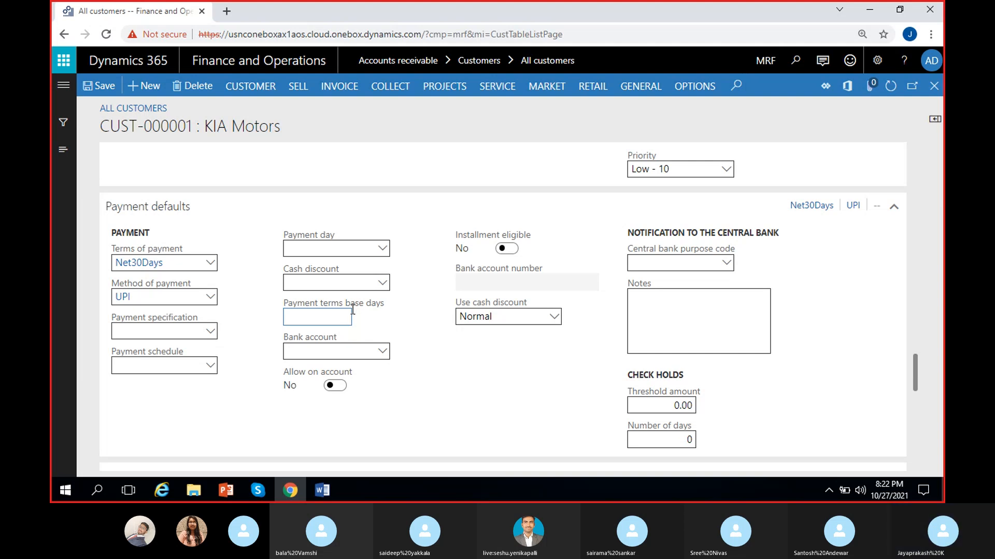
pyautogui.click(386, 352)
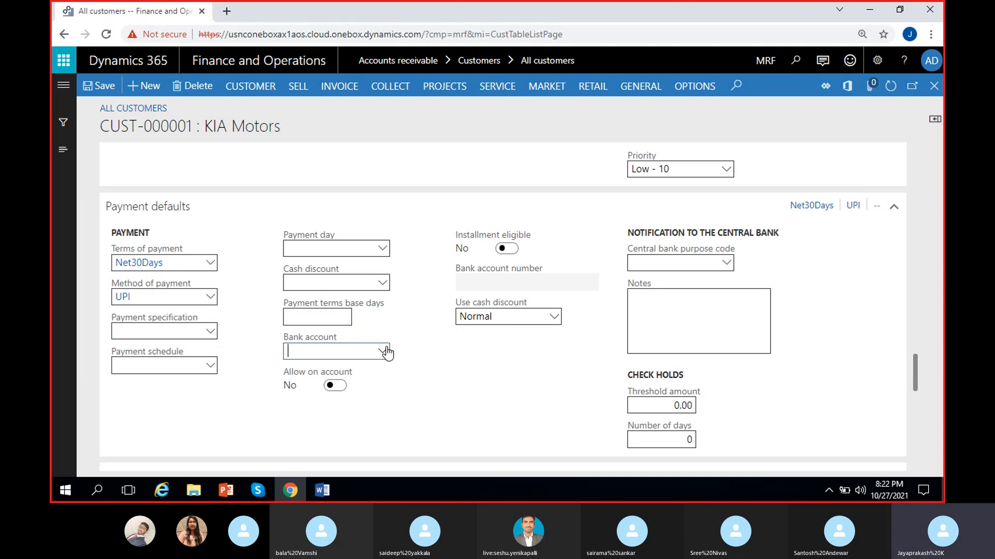
# Open the Customer bank accounts page for KIA Motors from the Customer actions.
pyautogui.click(237, 89)
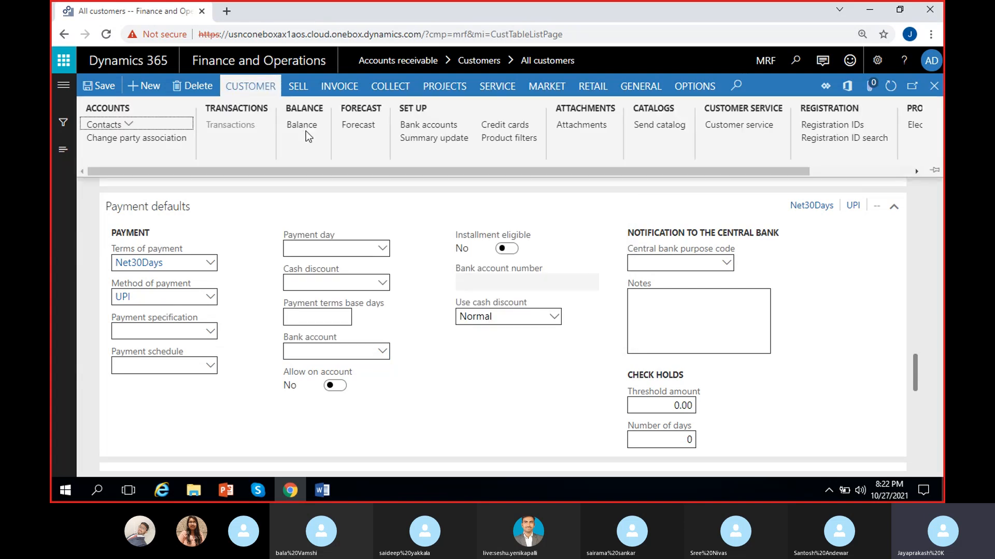
pyautogui.click(428, 124)
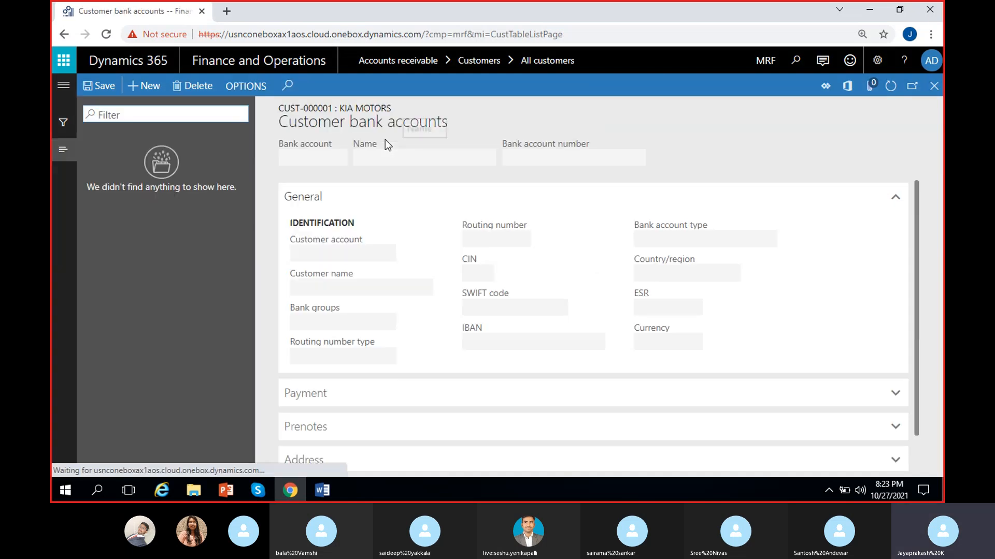
# Create a new KIA Motors bank account record and bring up the bank group choices.
pyautogui.click(135, 86)
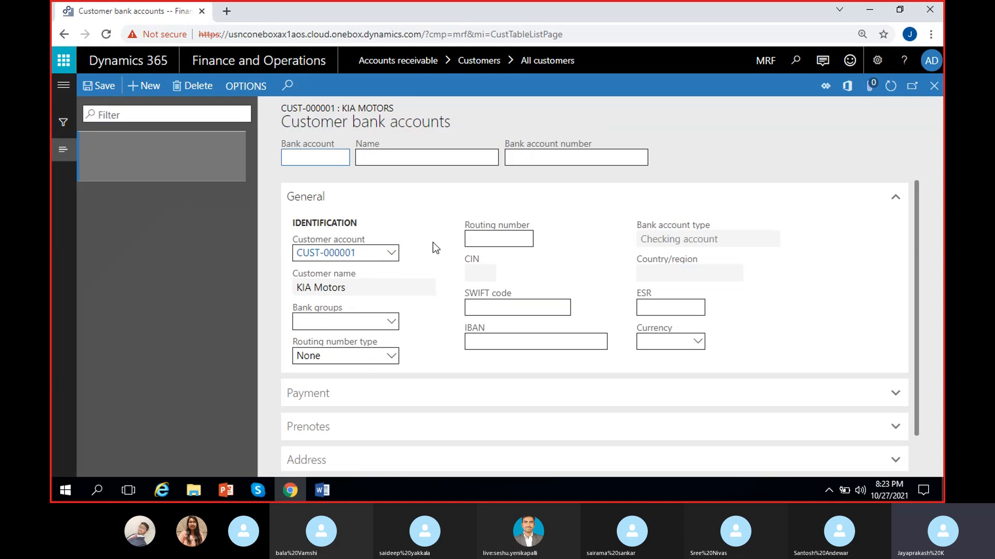
pyautogui.click(392, 322)
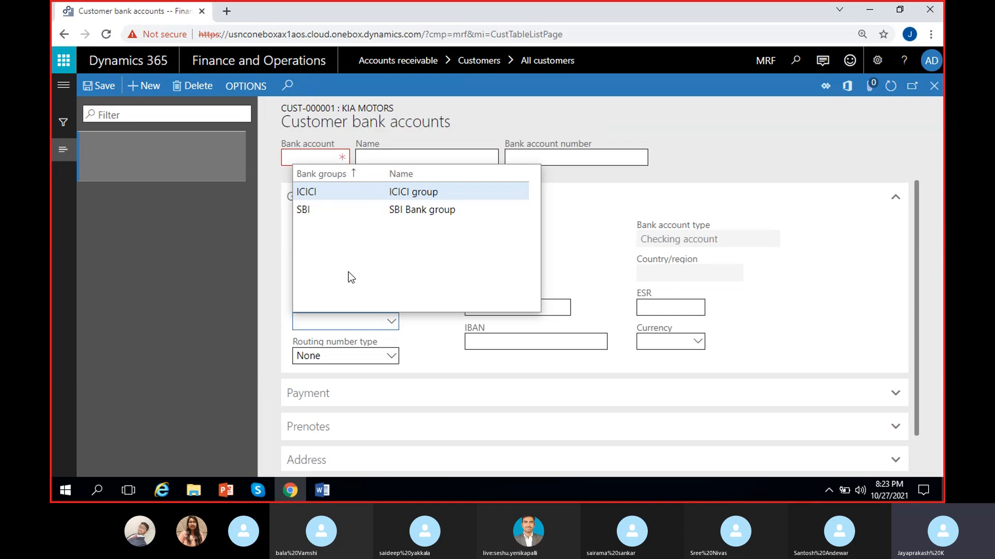
# Pick bank group ICICI, enter bank account ICICI and rename it to 'ICICI Bank'.
pyautogui.click(338, 193)
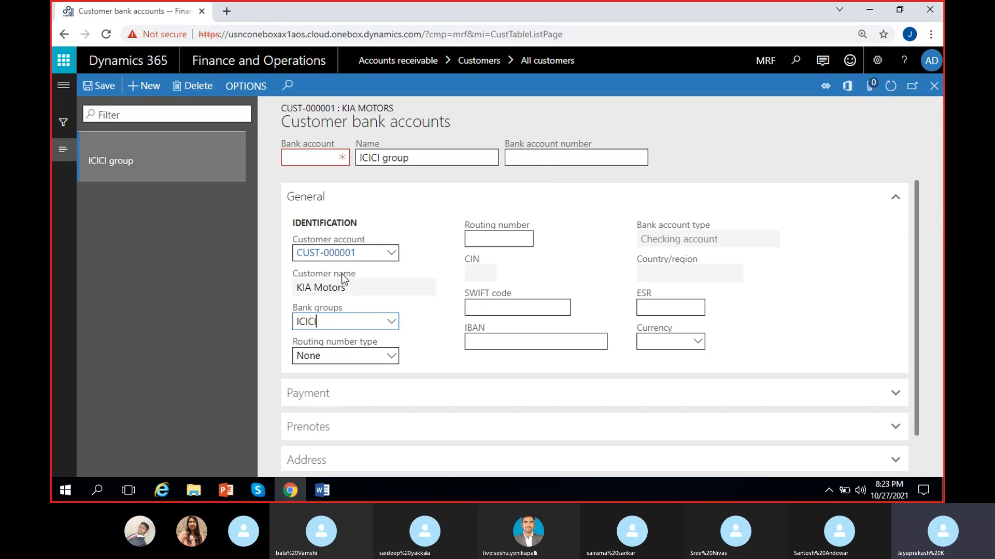
pyautogui.click(317, 160)
pyautogui.write('ICICI')
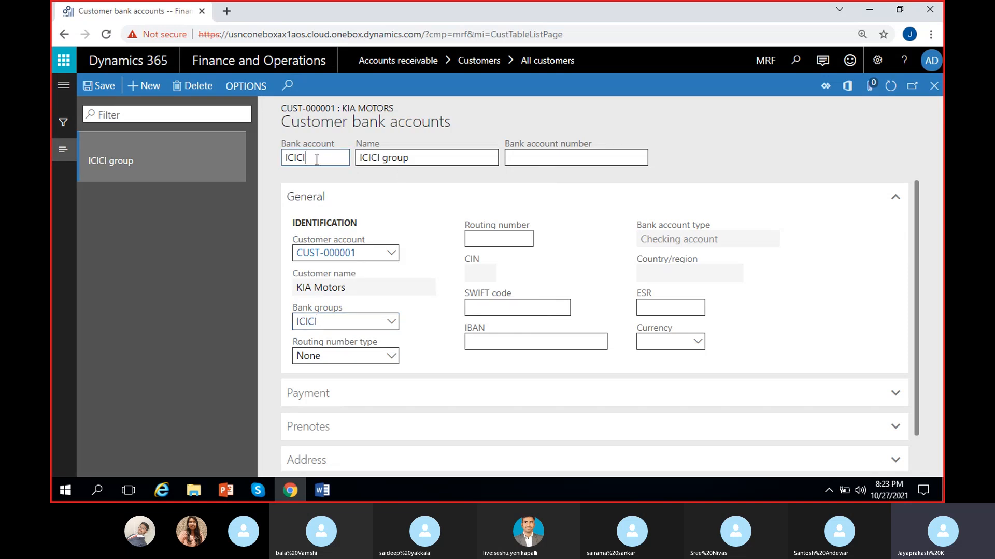
pyautogui.click(434, 156)
pyautogui.moveTo(434, 155); pyautogui.dragTo(383, 158)
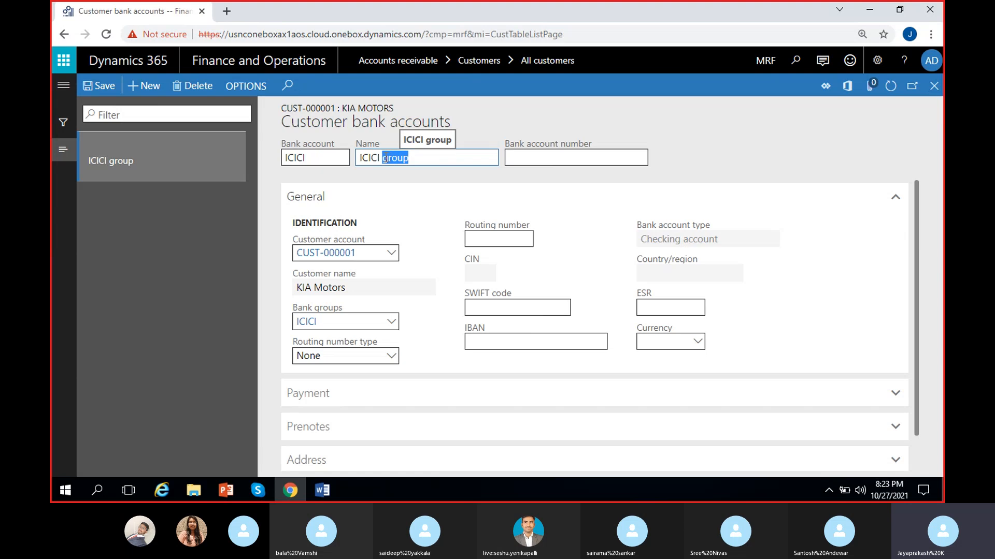
pyautogui.press('BackSpace')
pyautogui.write('Bank')
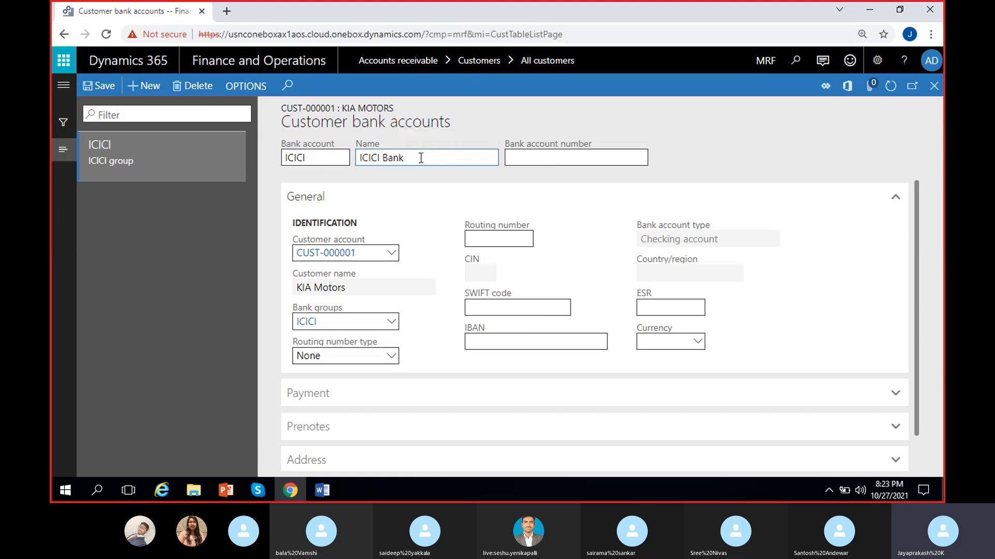
# Enter the bank account number and SWIFT code ICIC00026, leaving currency blank.
pyautogui.click(566, 156)
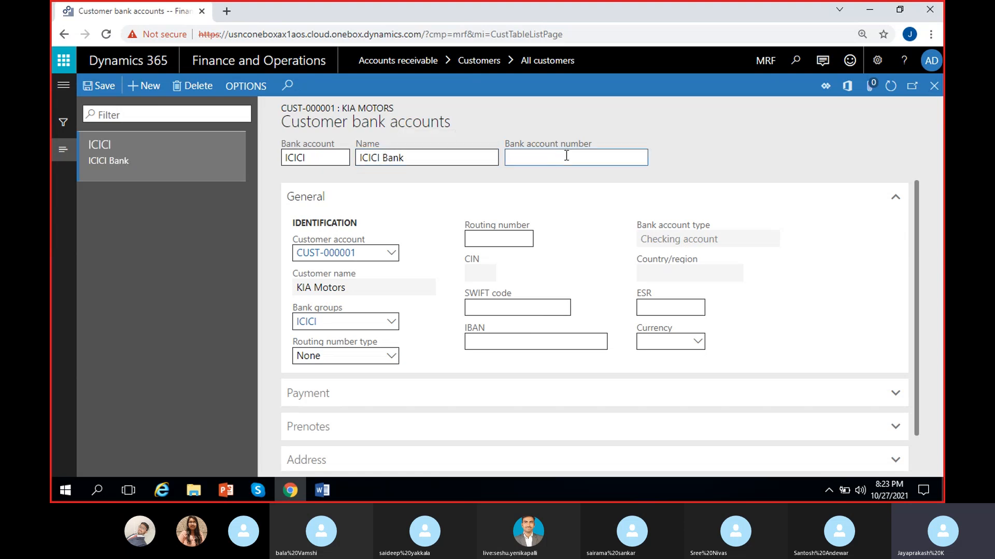
pyautogui.click(792, 152)
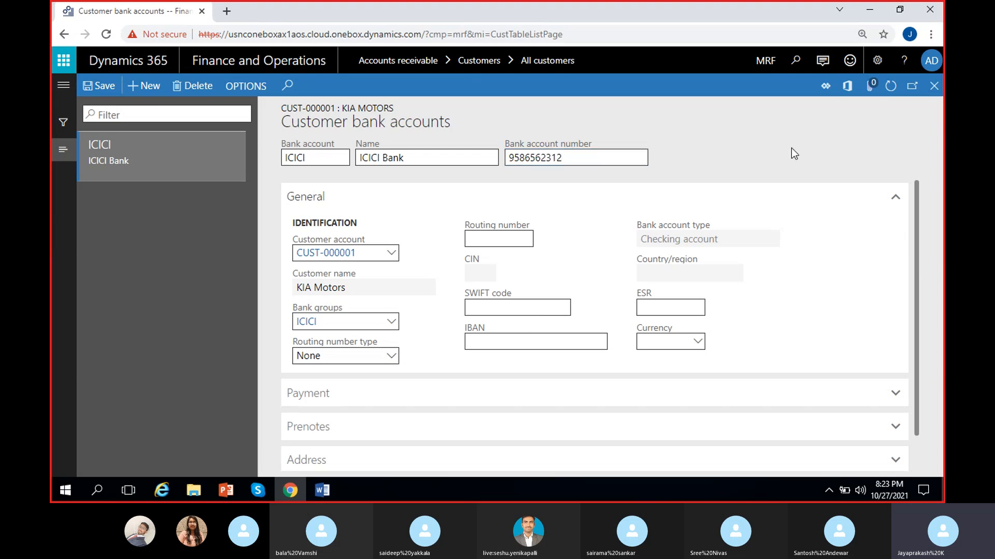
pyautogui.click(498, 309)
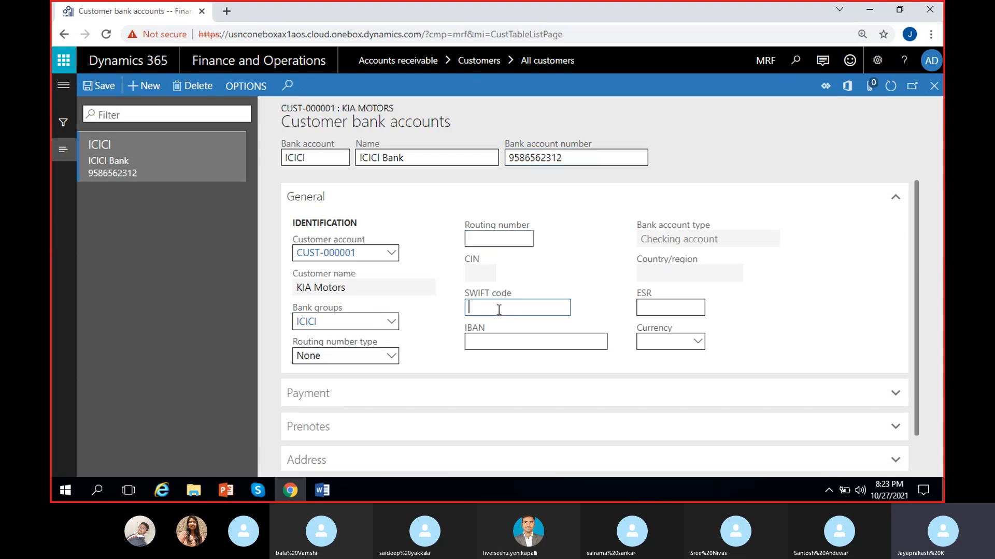
pyautogui.write('ICICIC')
pyautogui.press('BackSpace')
pyautogui.write('00026')
pyautogui.click(671, 339)
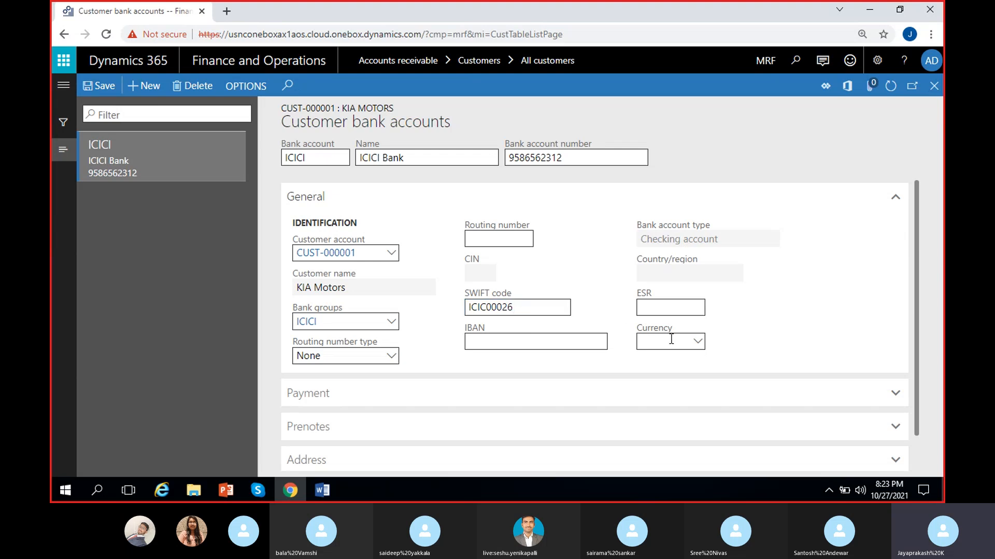
pyautogui.click(700, 343)
pyautogui.click(660, 361)
# Review the account's Payment, Address and Contact information sections, then save the ICICI Bank account.
pyautogui.scroll(-1, 617, 282)
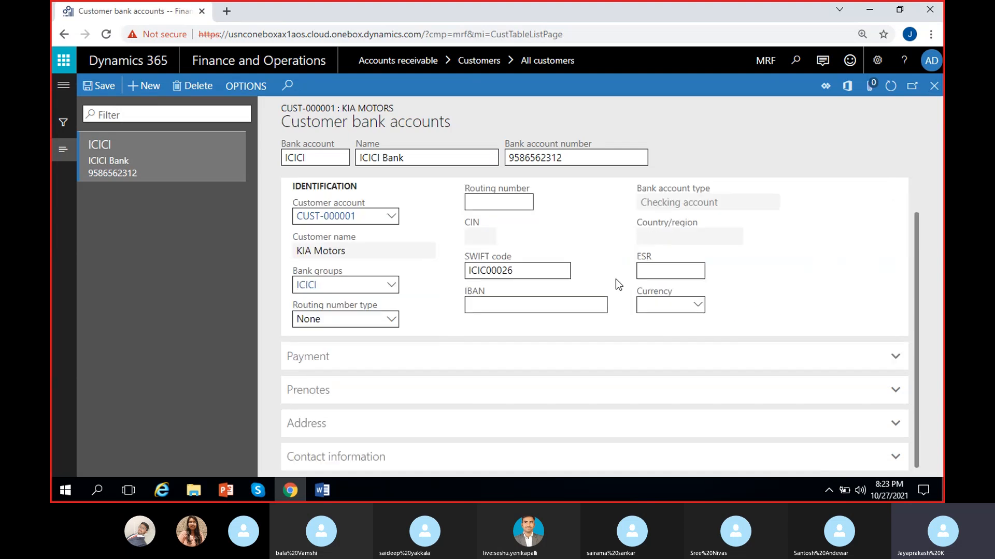
pyautogui.click(410, 357)
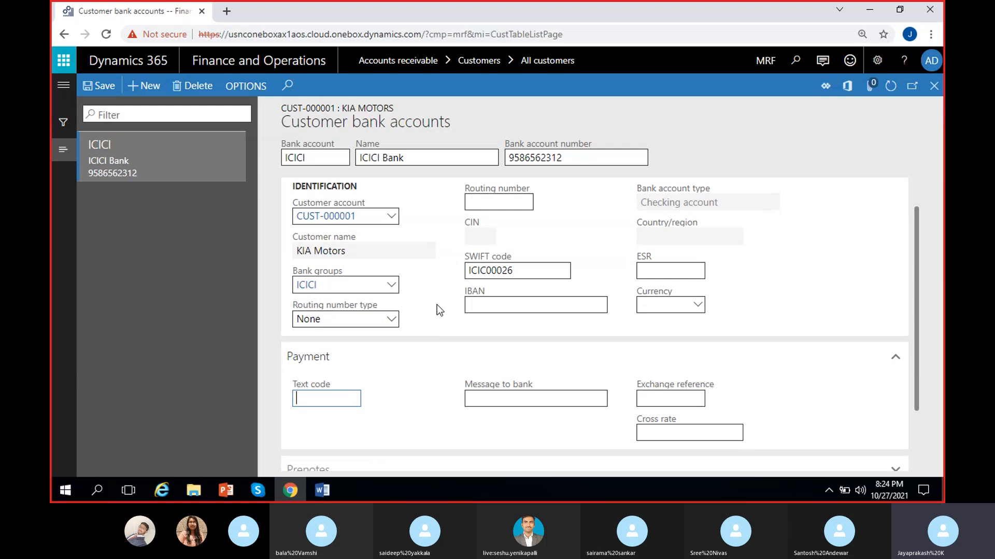
pyautogui.scroll(-2, 466, 311)
pyautogui.click(509, 318)
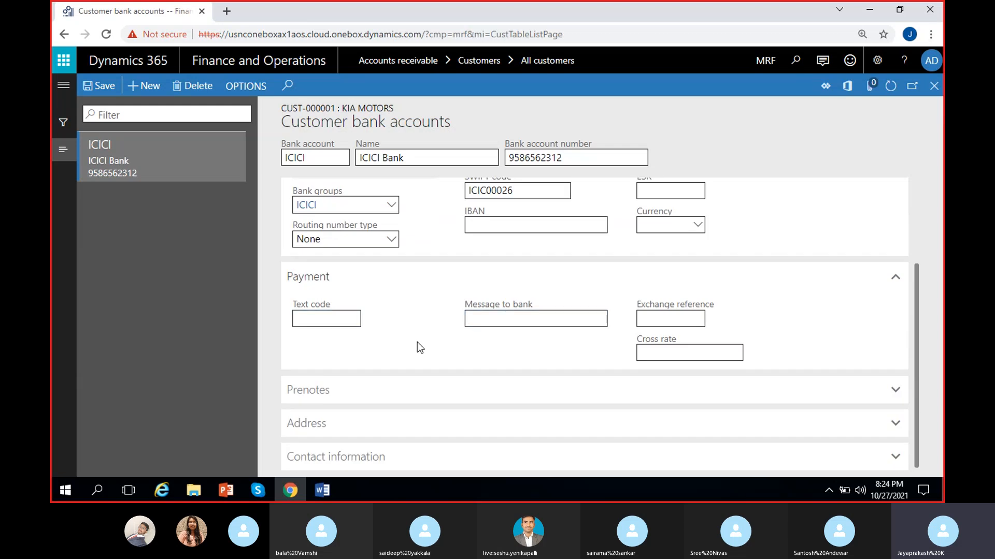
pyautogui.click(359, 423)
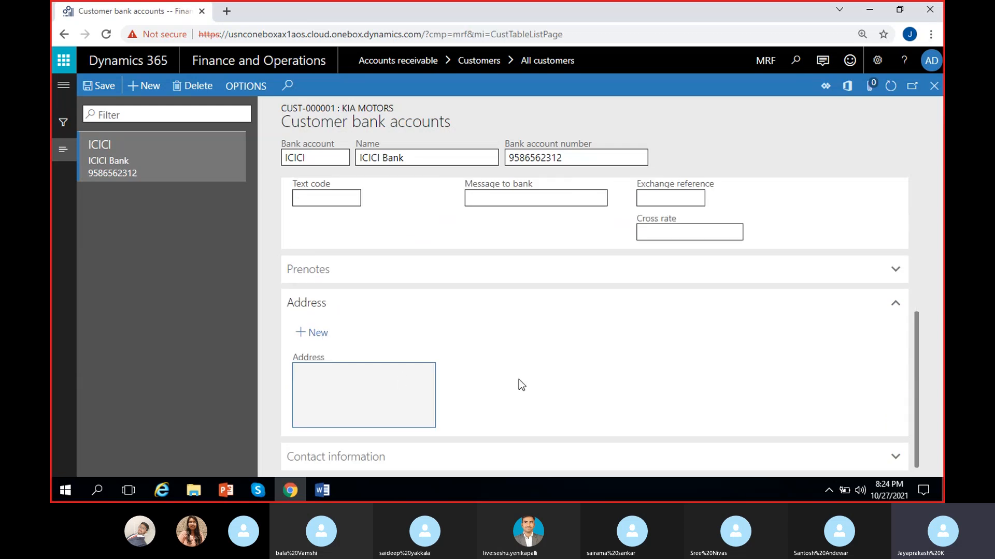
pyautogui.click(425, 456)
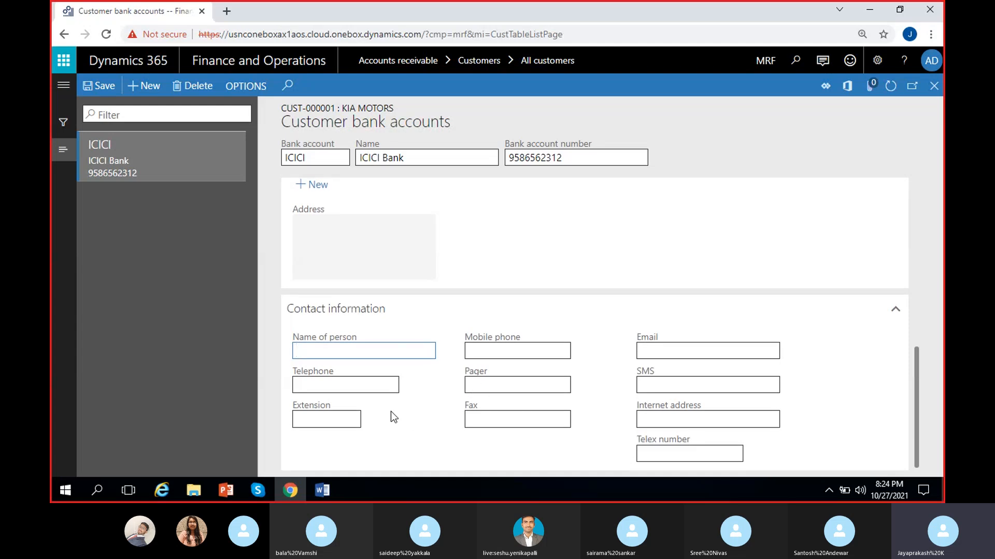
pyautogui.scroll(5, 413, 238)
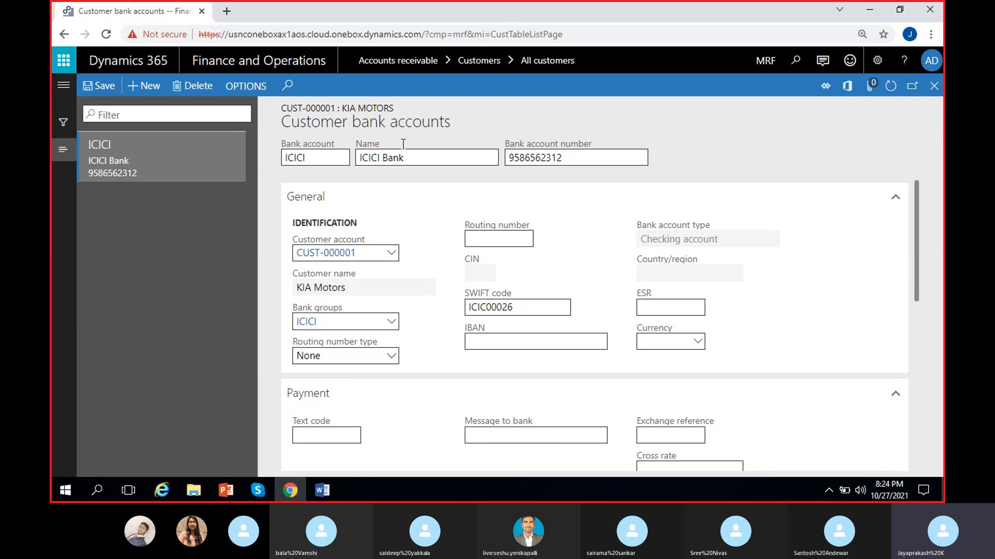
pyautogui.click(99, 85)
pyautogui.scroll(5, 354, 243)
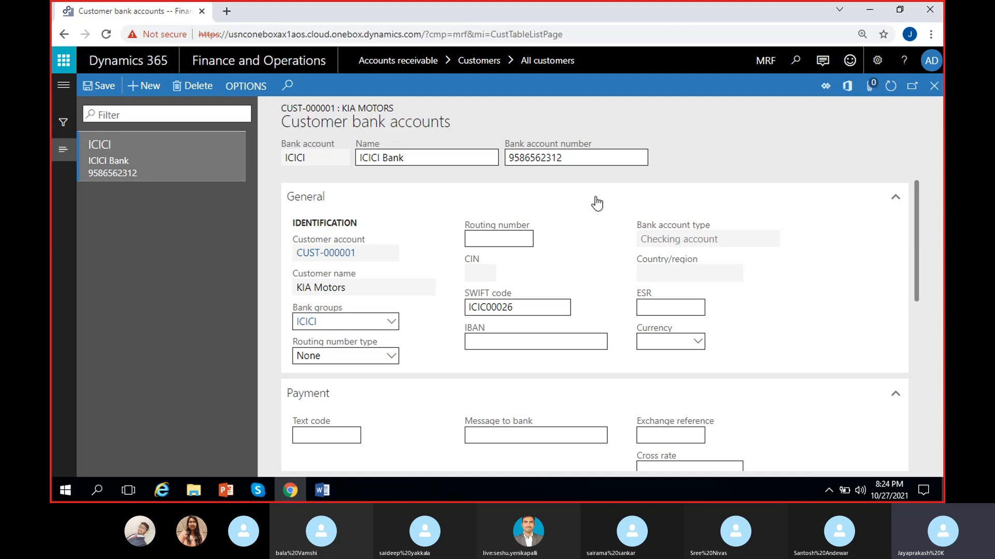
# Return to KIA Motors and select ICICI as the Payment defaults bank account.
pyautogui.click(934, 86)
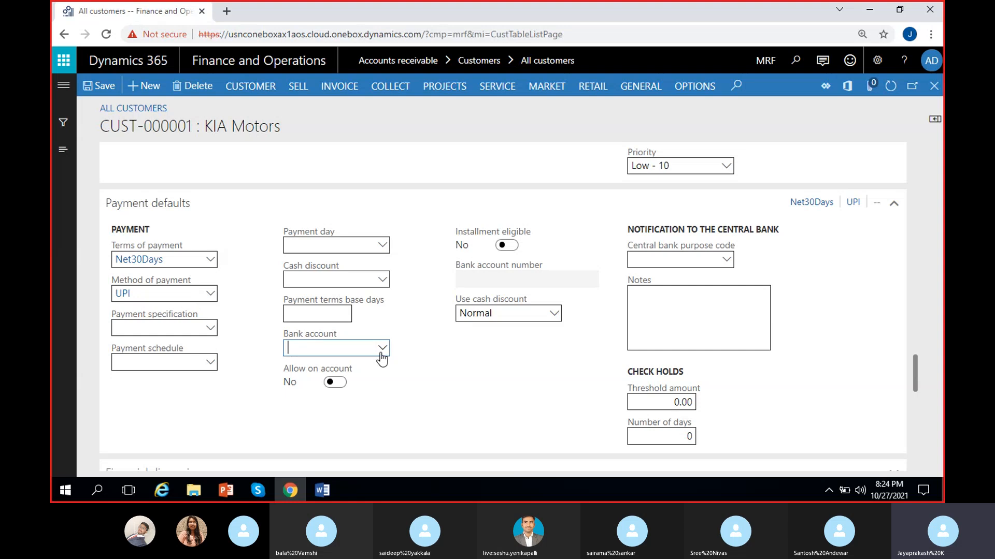
pyautogui.click(382, 349)
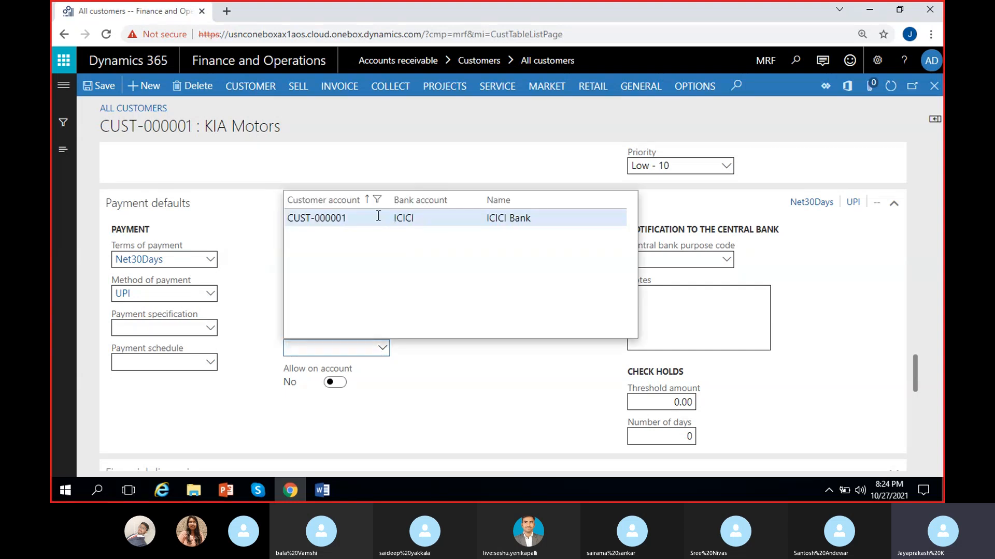
pyautogui.click(440, 218)
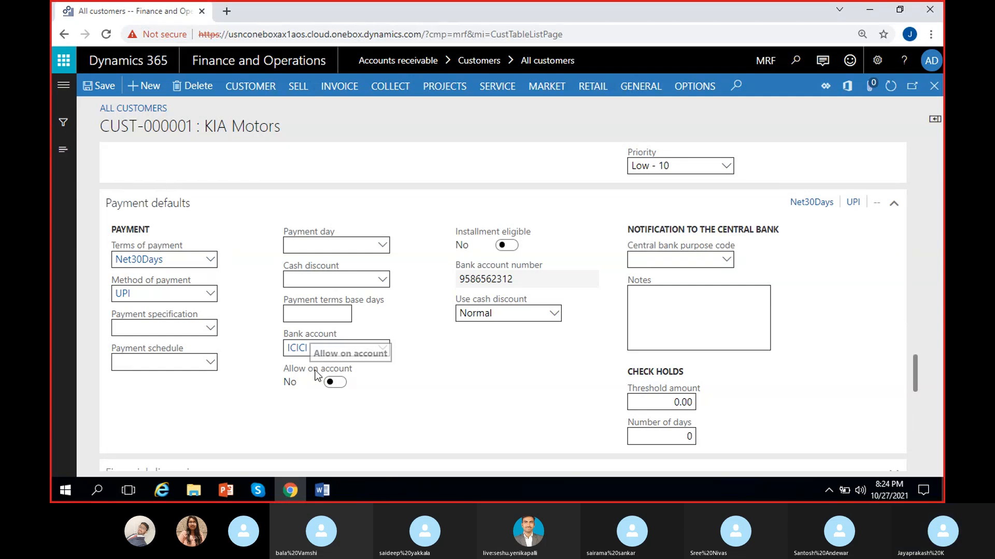
# Leave allow on account off and set cash discount usage to Normal after trying Always and Never.
pyautogui.click(334, 382)
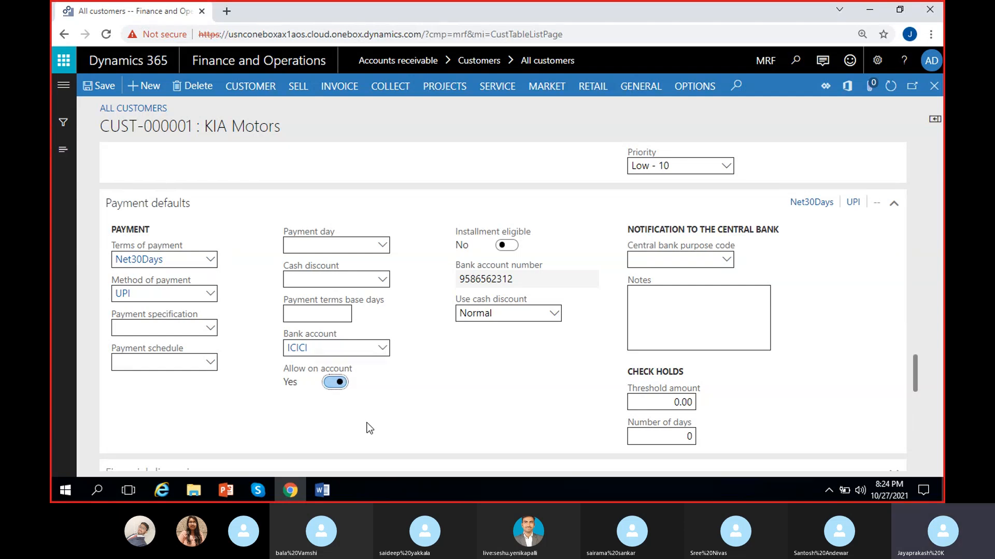
pyautogui.click(339, 384)
pyautogui.click(549, 315)
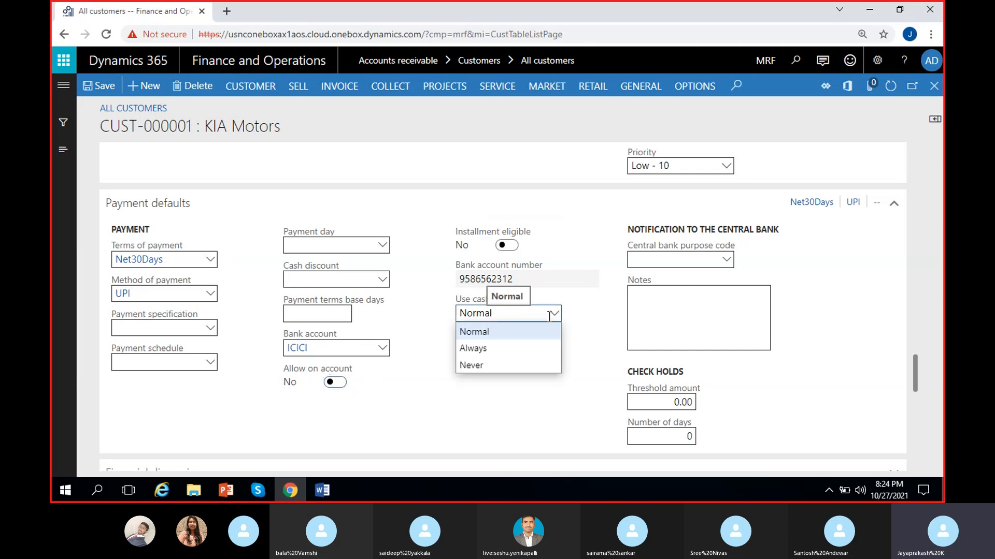
pyautogui.click(494, 329)
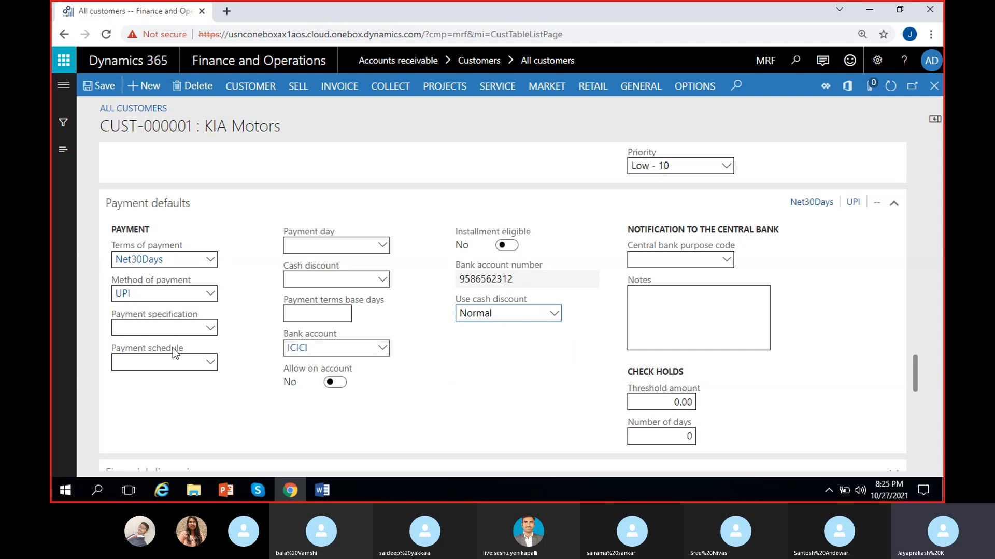
pyautogui.click(326, 280)
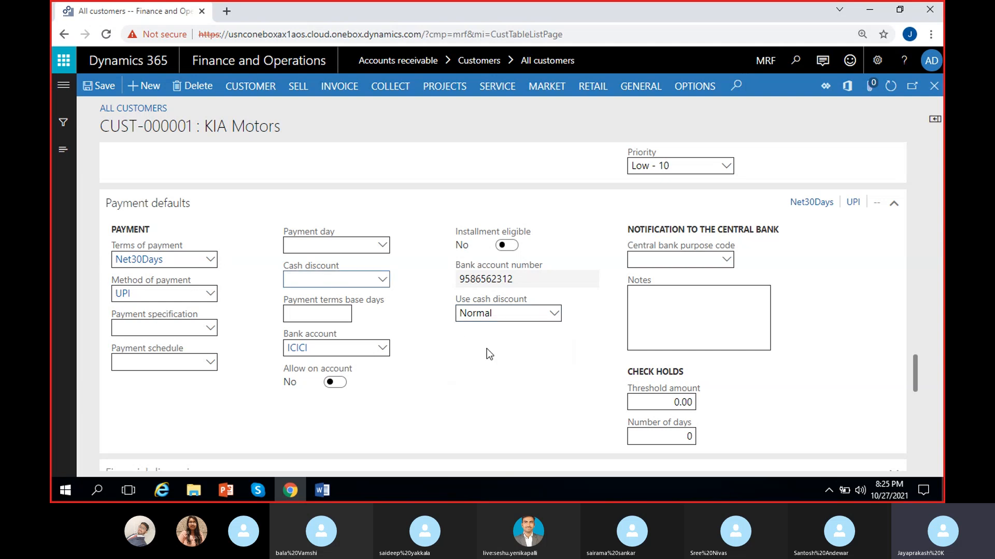
pyautogui.click(550, 316)
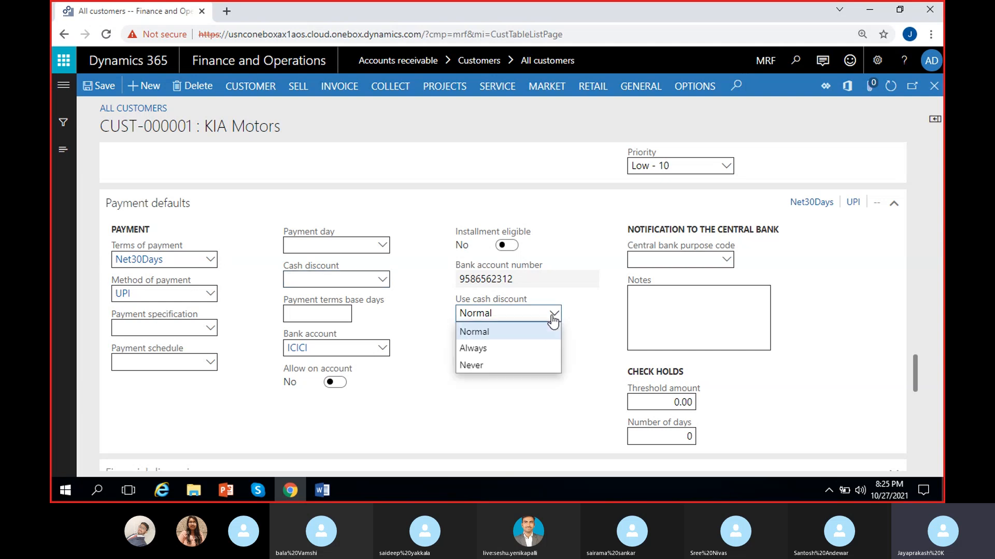
pyautogui.click(499, 352)
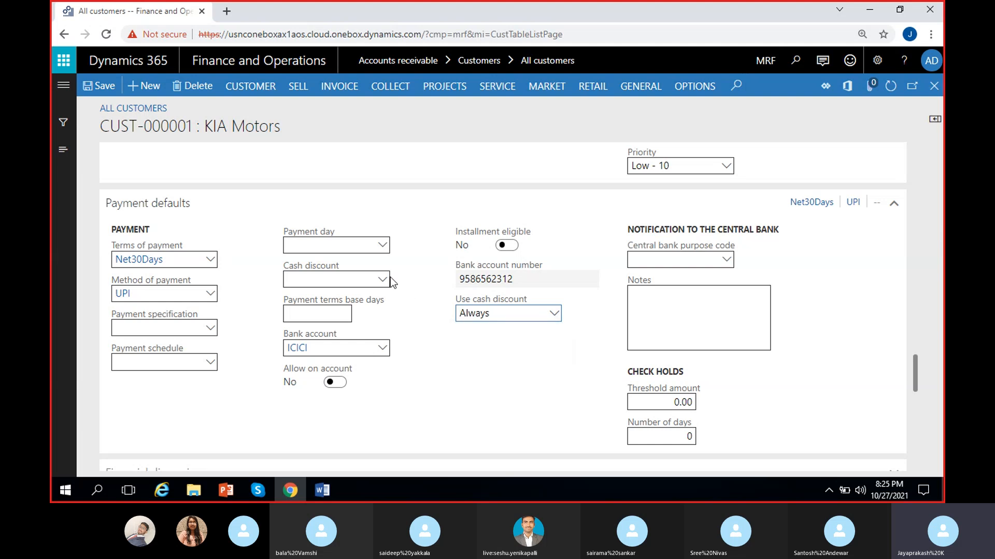
pyautogui.click(356, 277)
pyautogui.click(553, 314)
pyautogui.click(496, 365)
pyautogui.click(521, 317)
pyautogui.click(482, 329)
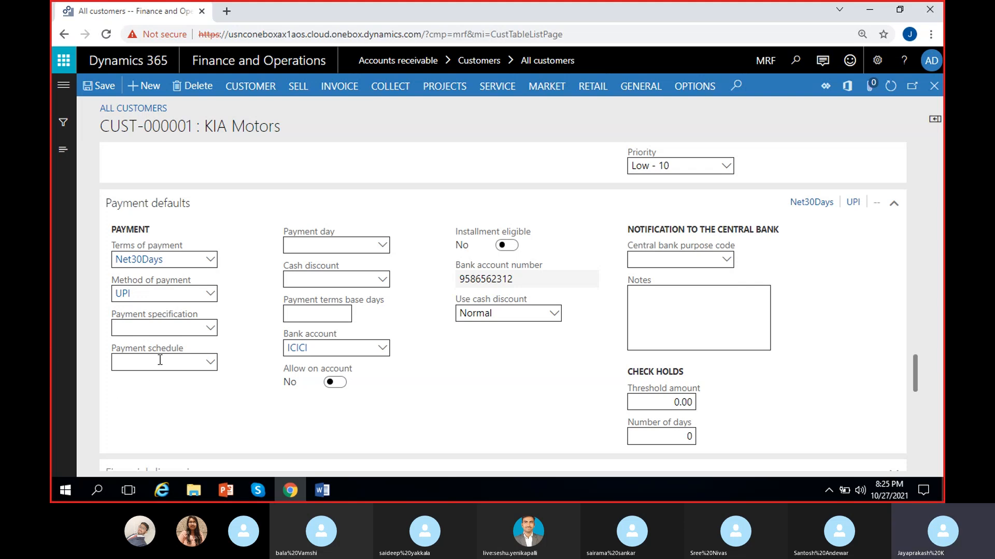
pyautogui.scroll(-1, 160, 360)
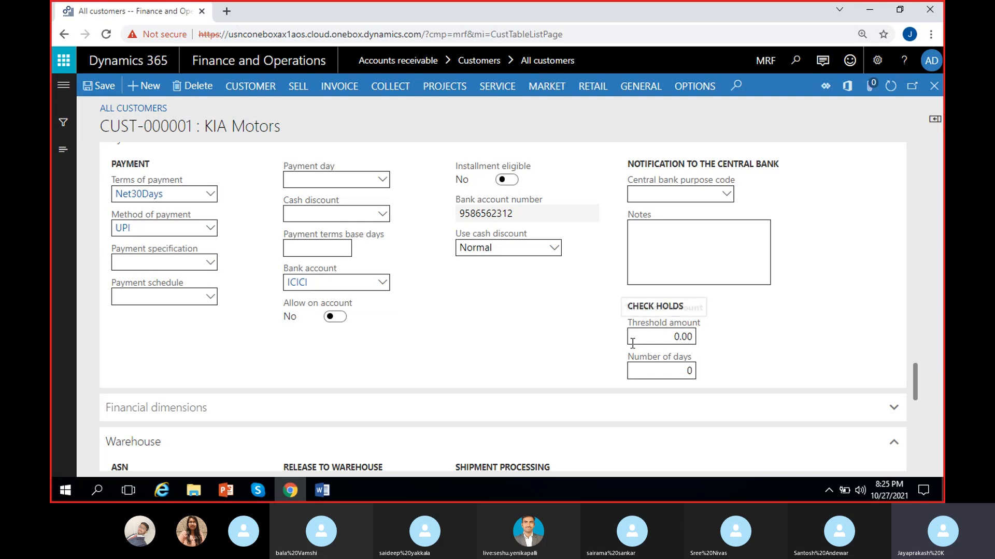
pyautogui.click(653, 335)
pyautogui.scroll(-2, 578, 330)
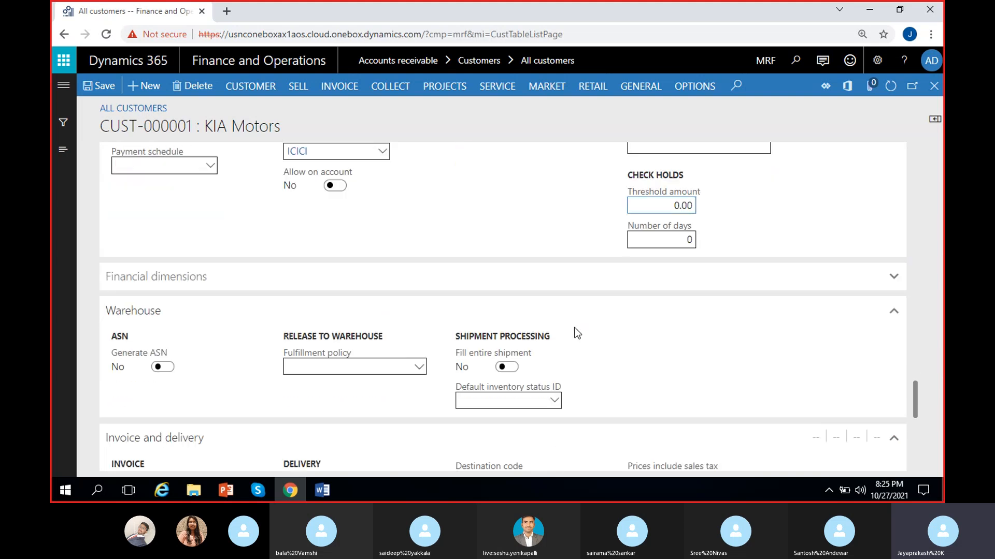
pyautogui.scroll(1, 601, 259)
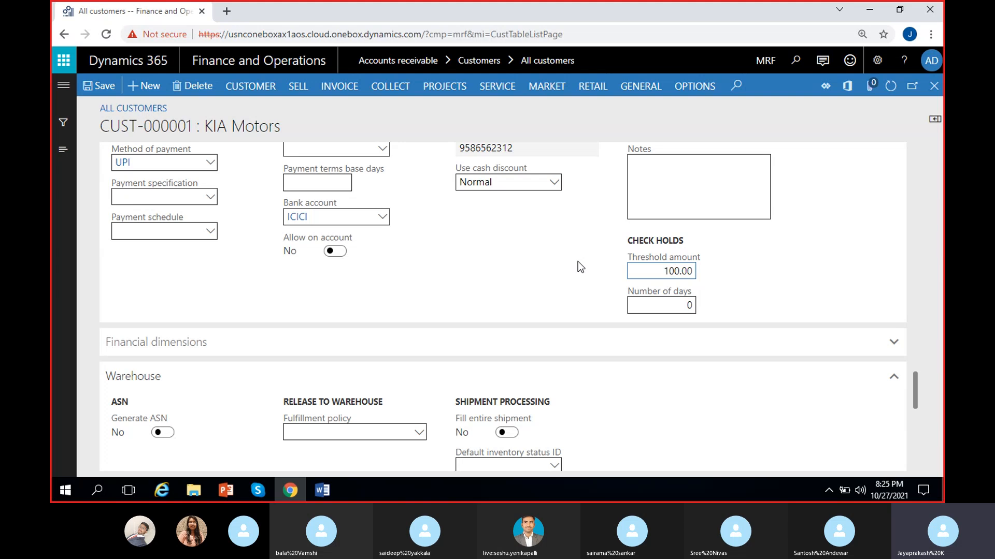
pyautogui.click(579, 262)
pyautogui.scroll(1, 707, 284)
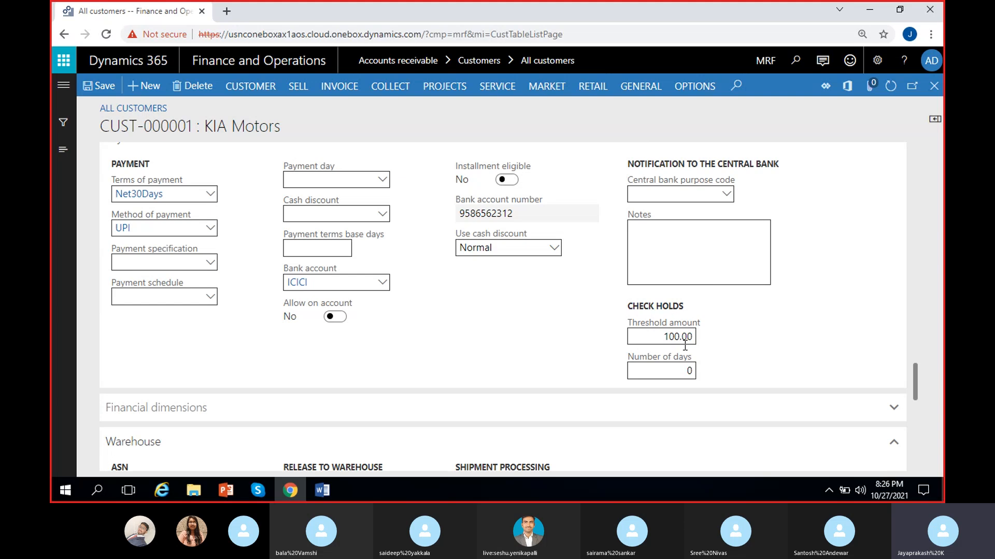
pyautogui.click(657, 336)
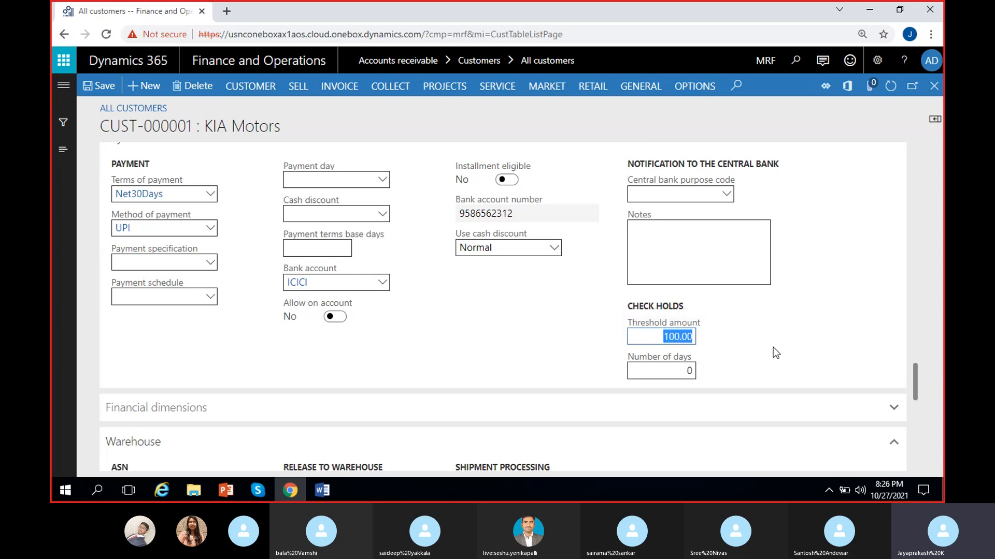
pyautogui.press('BackSpace')
pyautogui.click(592, 355)
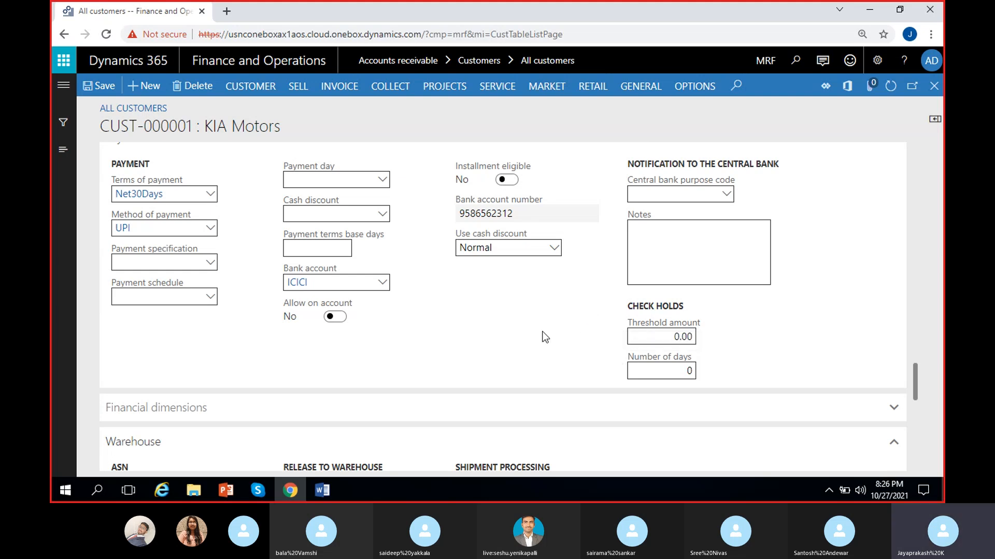
pyautogui.scroll(-1, 545, 337)
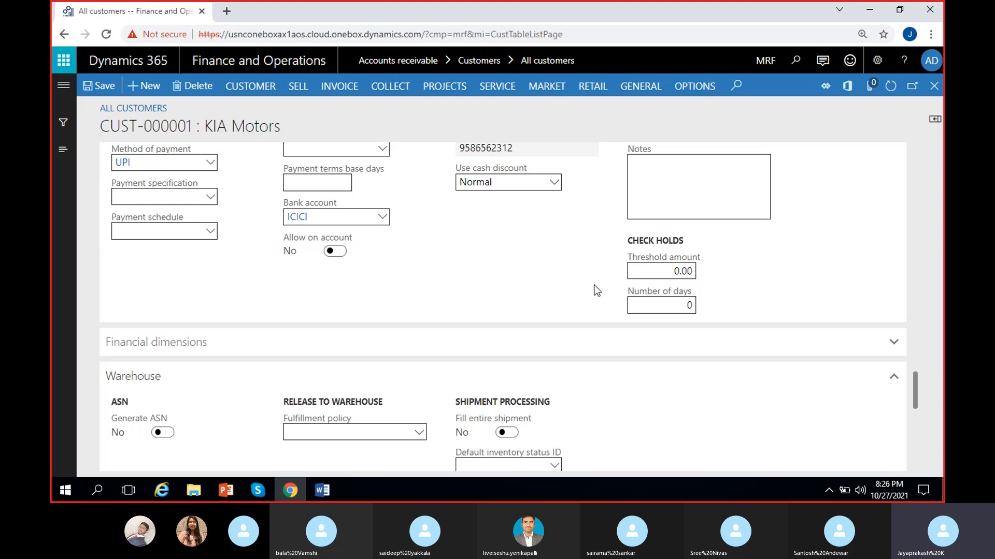
pyautogui.scroll(-1, 596, 291)
pyautogui.scroll(1, 595, 291)
# Set MRF_Location to 101 Bangalore, leaving cost center and department at No default.
pyautogui.click(466, 346)
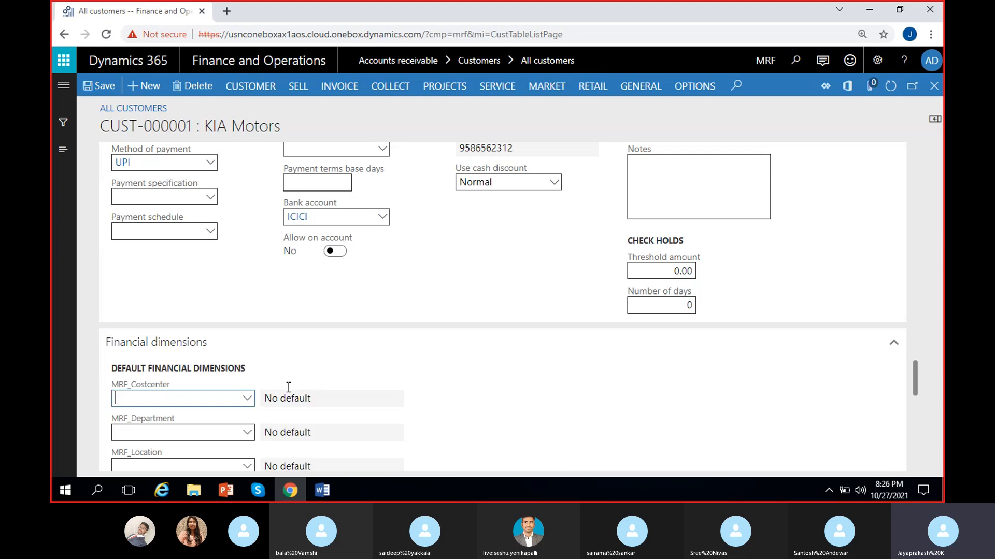
pyautogui.scroll(-4, 333, 404)
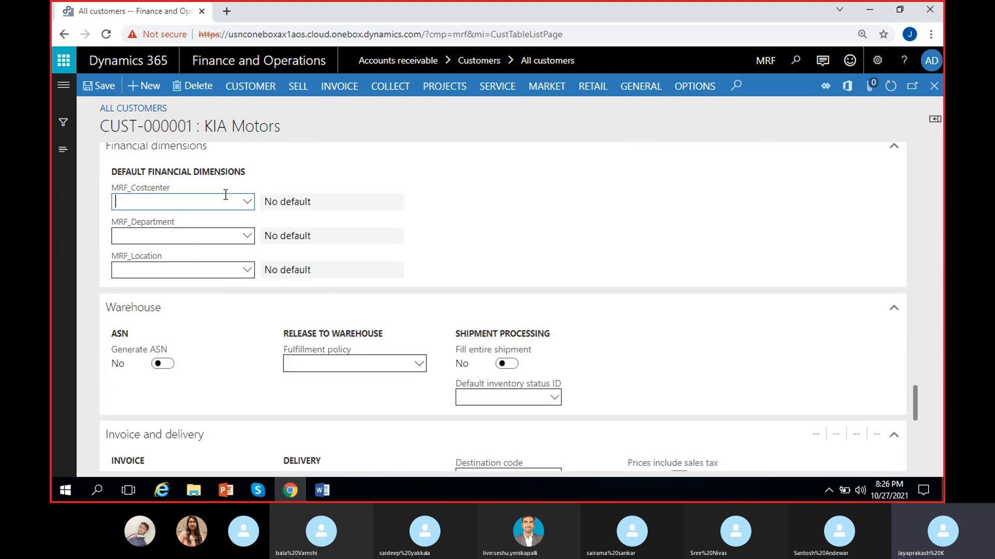
pyautogui.click(251, 270)
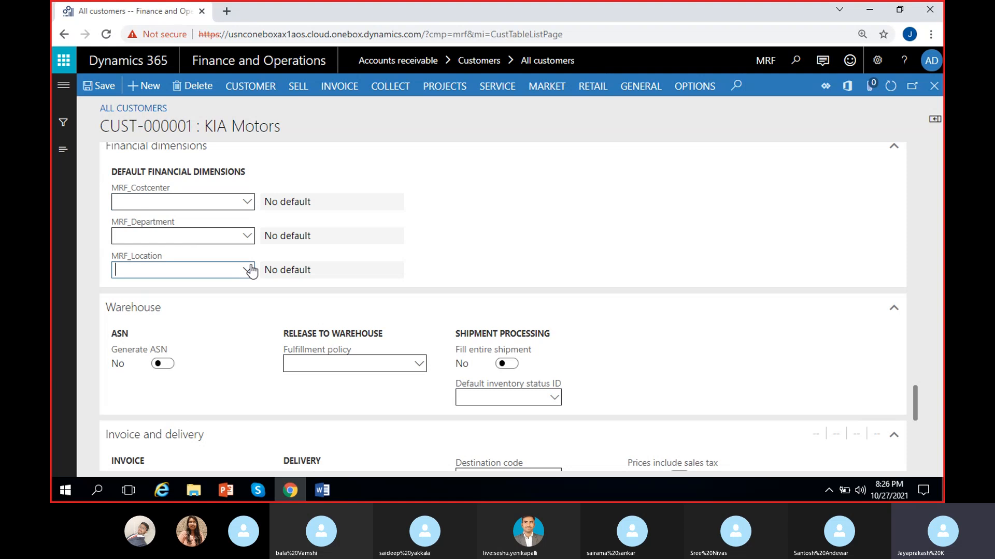
pyautogui.click(248, 270)
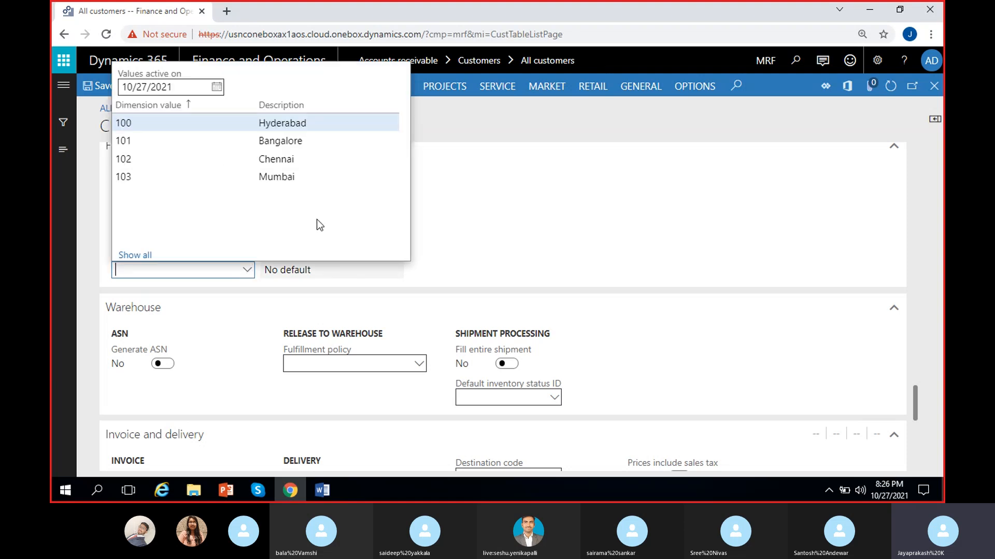
pyautogui.click(237, 141)
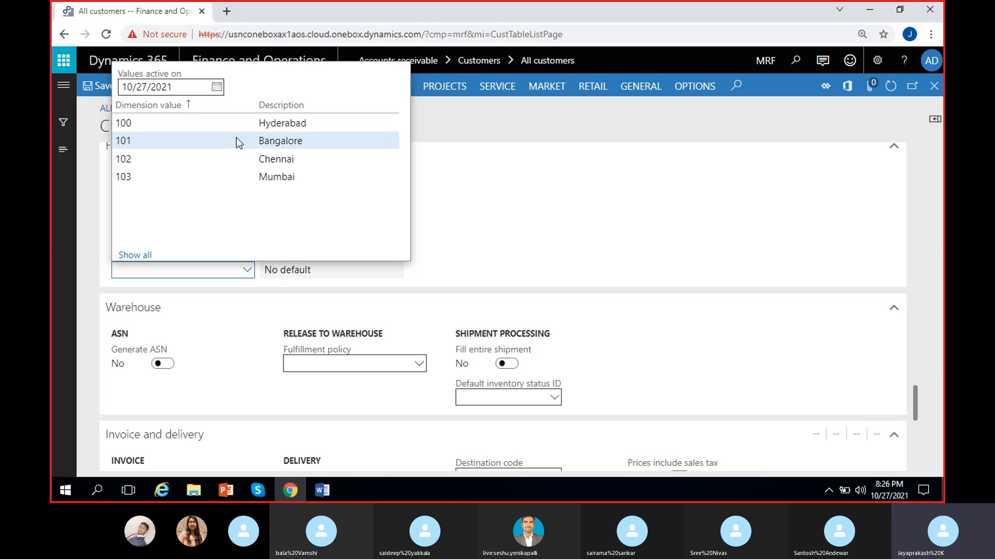
pyautogui.click(237, 139)
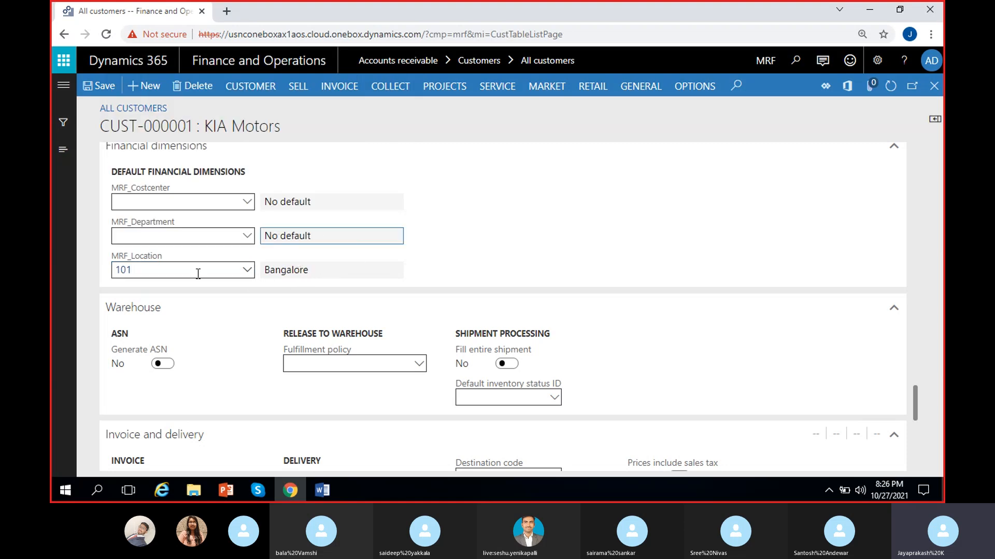
pyautogui.click(312, 272)
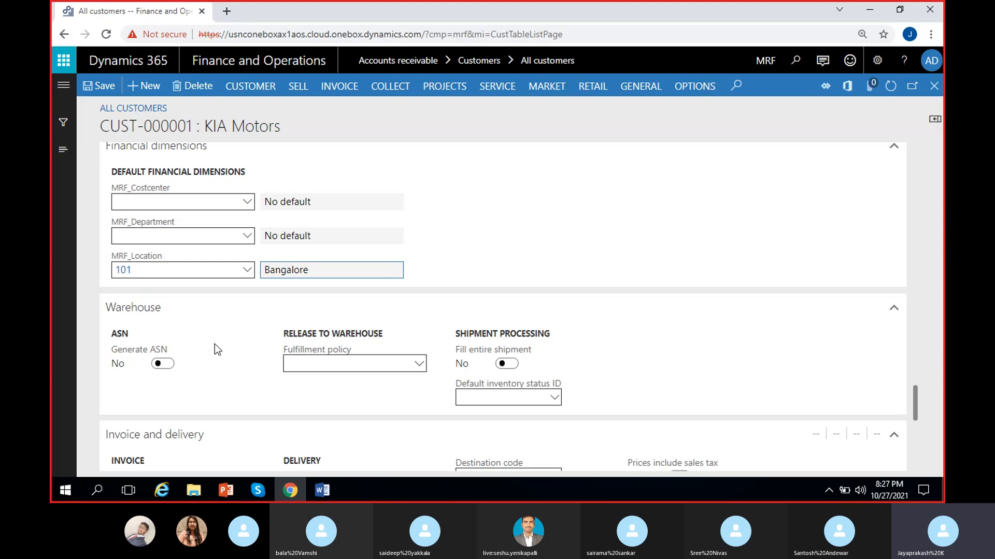
pyautogui.click(430, 260)
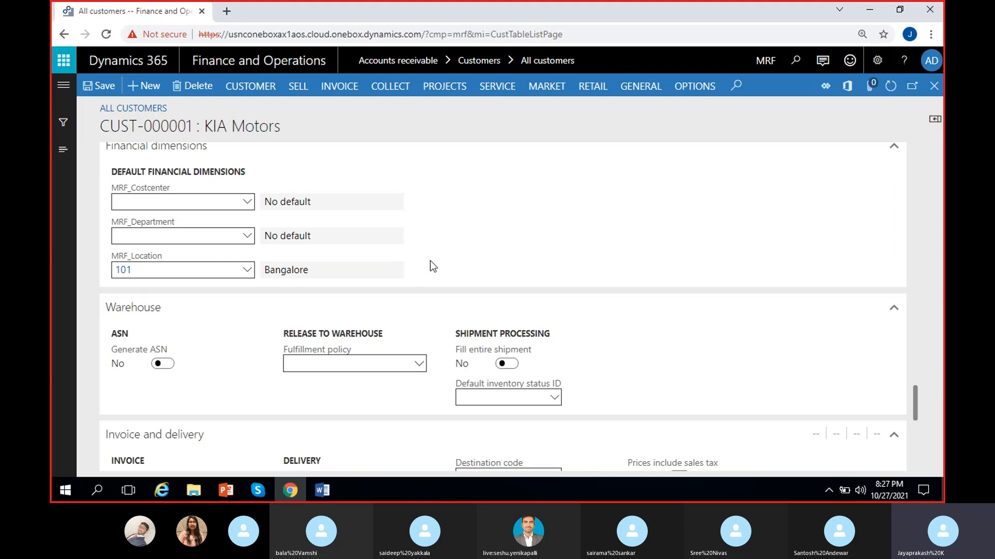
pyautogui.scroll(-1, 430, 261)
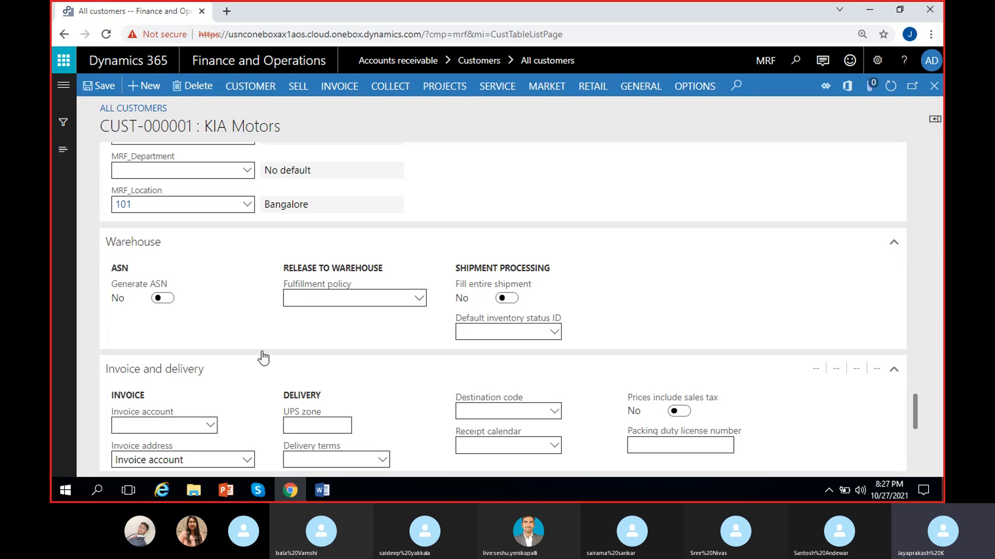
pyautogui.scroll(-3, 263, 357)
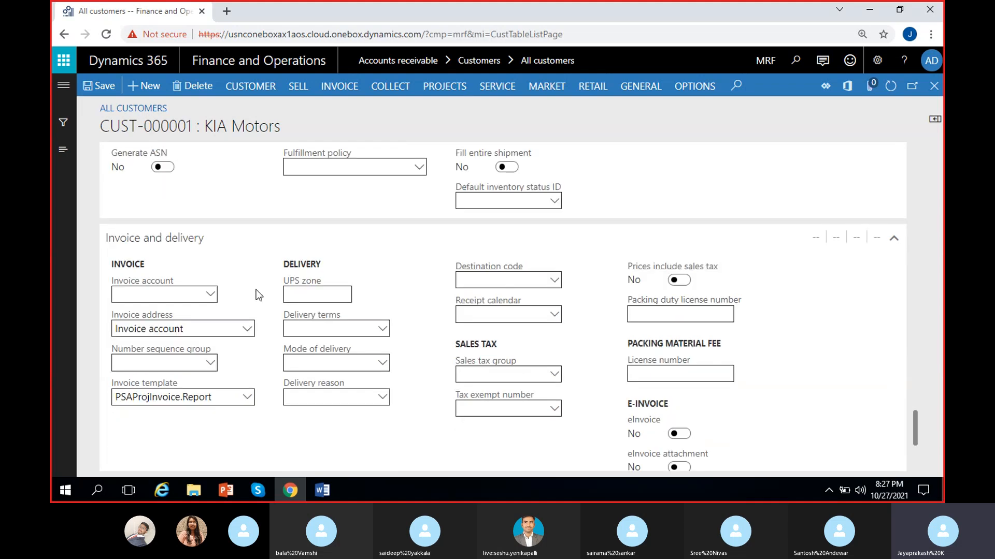
pyautogui.scroll(-1, 263, 399)
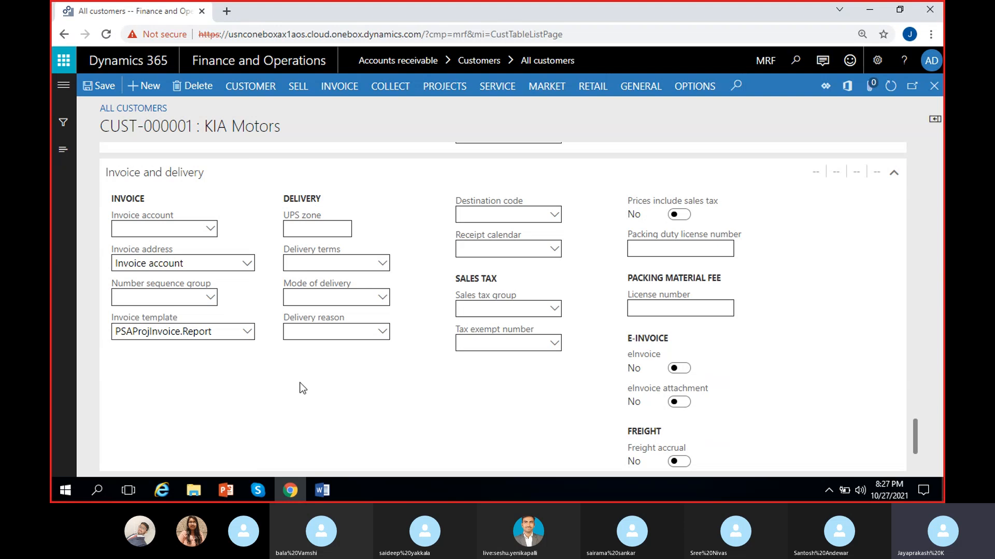
pyautogui.click(209, 232)
pyautogui.click(208, 232)
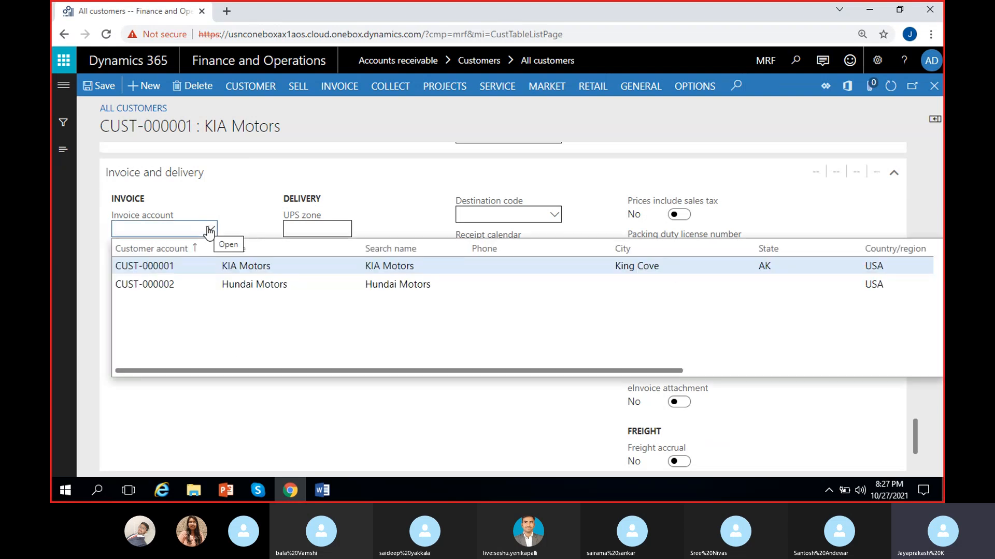
pyautogui.click(250, 224)
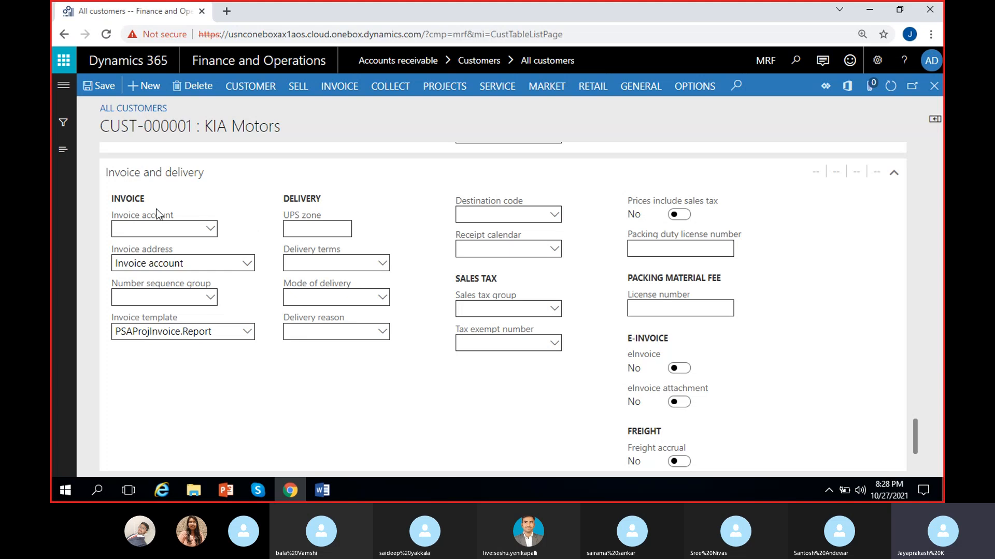
# Check the invoice account lookup and keep the invoice address at Invoice account after trying Order account.
pyautogui.click(206, 229)
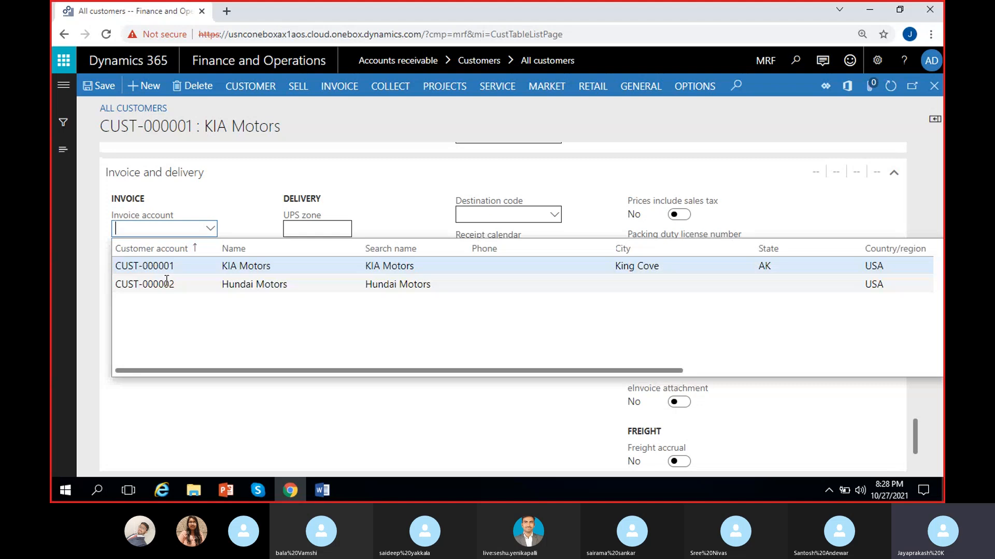
pyautogui.click(76, 248)
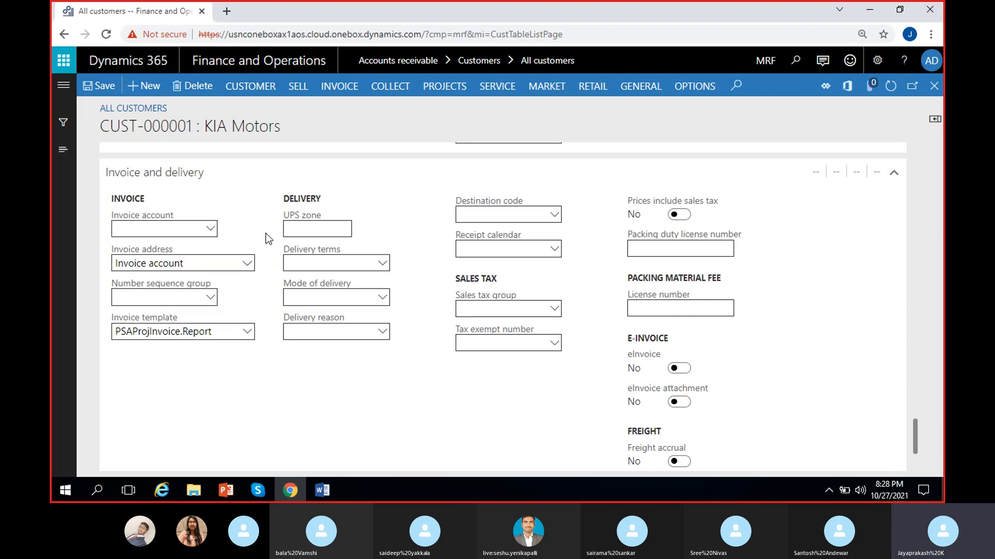
pyautogui.click(244, 264)
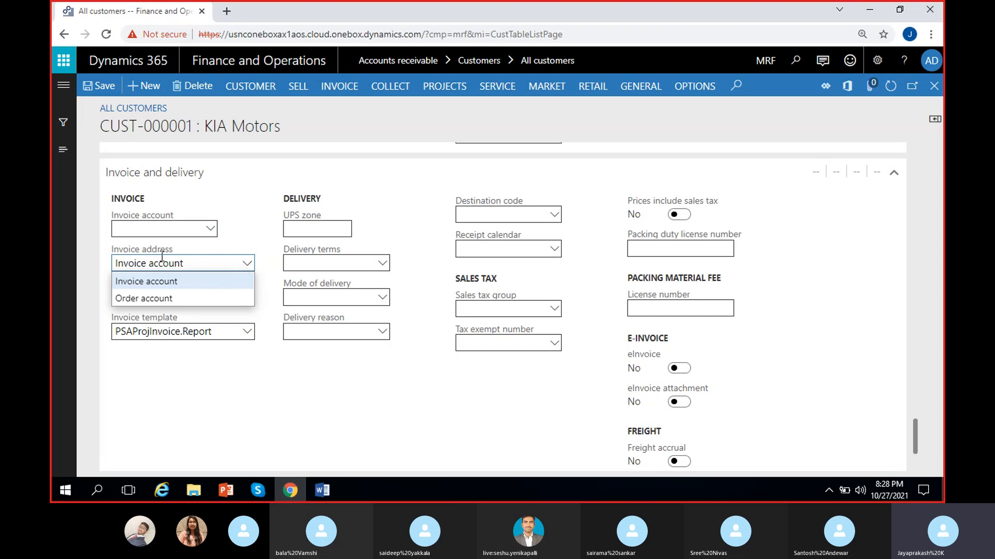
pyautogui.click(197, 285)
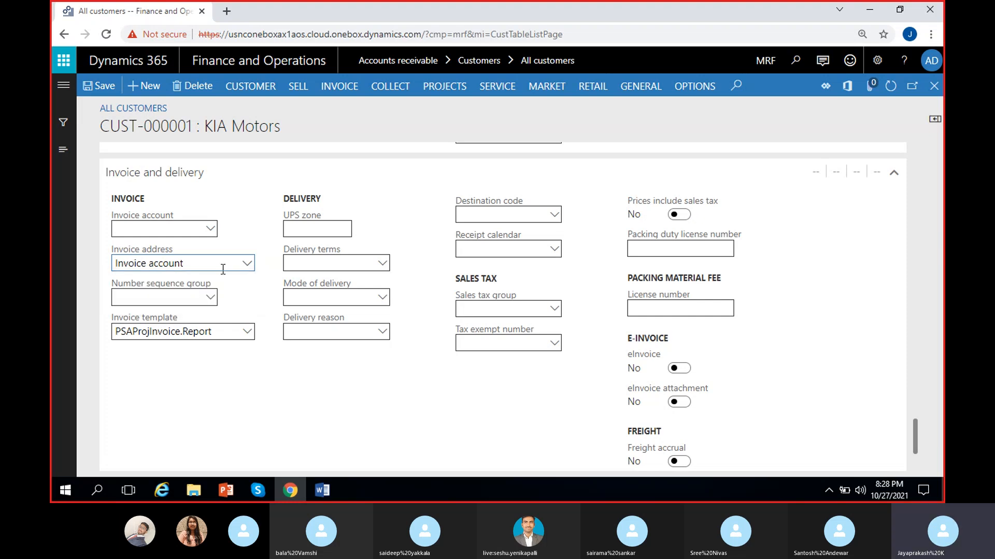
pyautogui.click(131, 220)
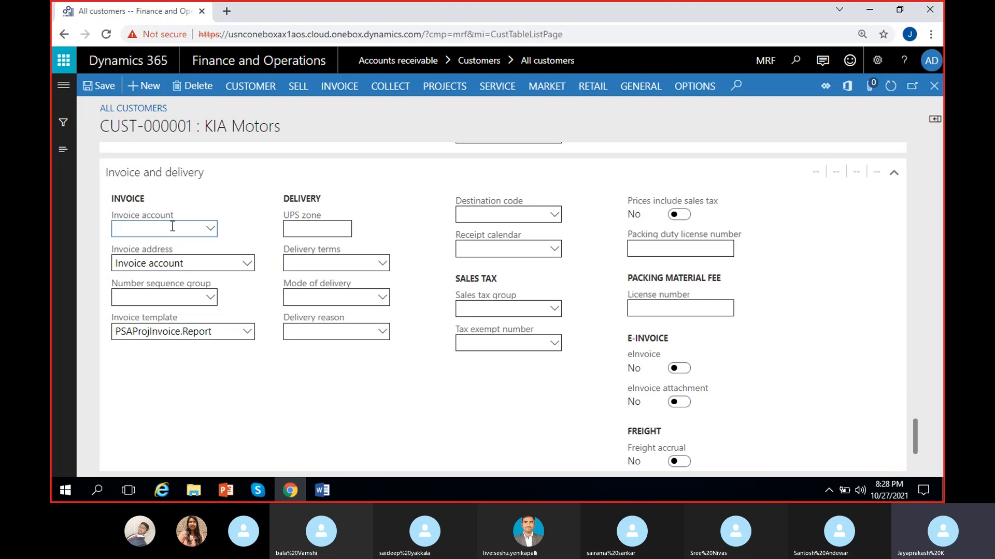
pyautogui.click(247, 263)
pyautogui.click(186, 298)
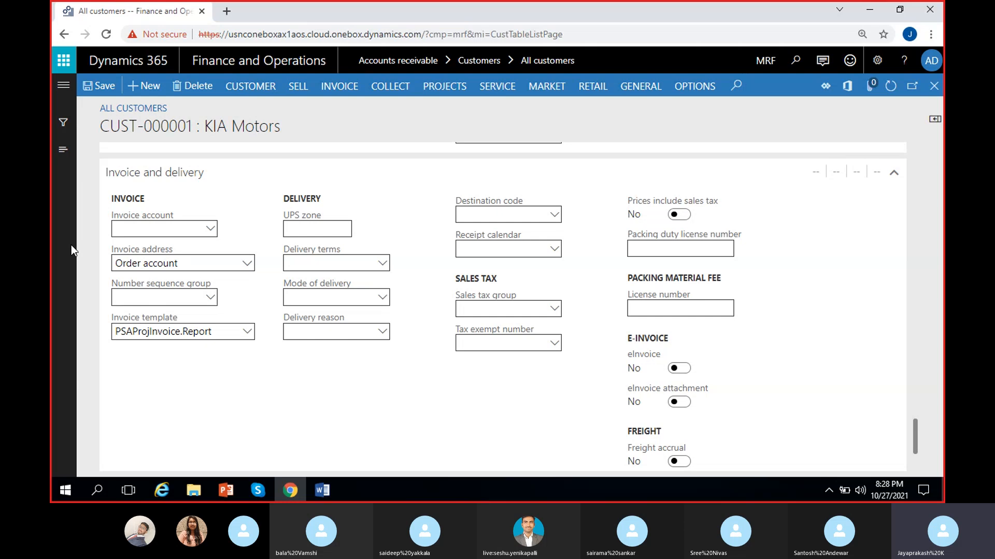
pyautogui.moveTo(189, 263); pyautogui.dragTo(97, 269)
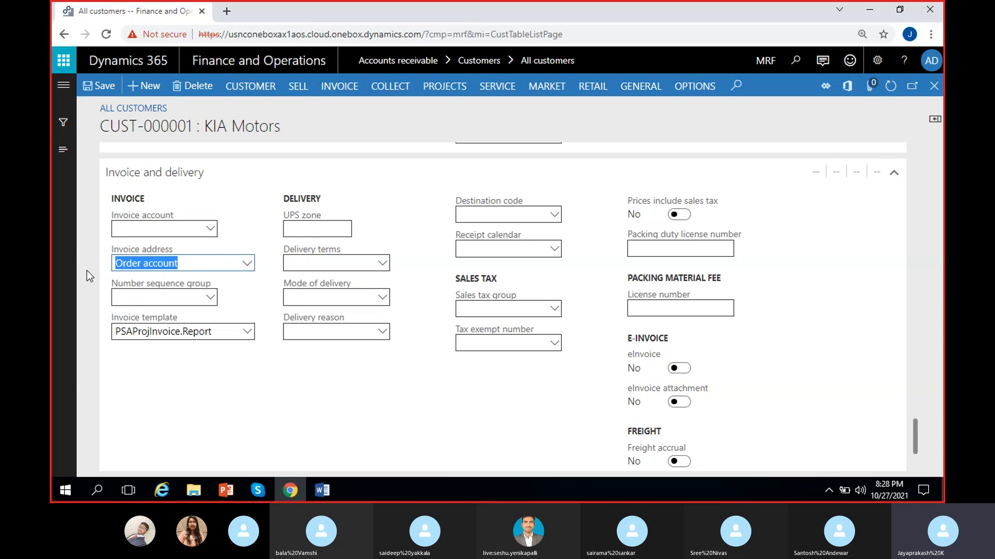
pyautogui.click(243, 264)
pyautogui.click(171, 283)
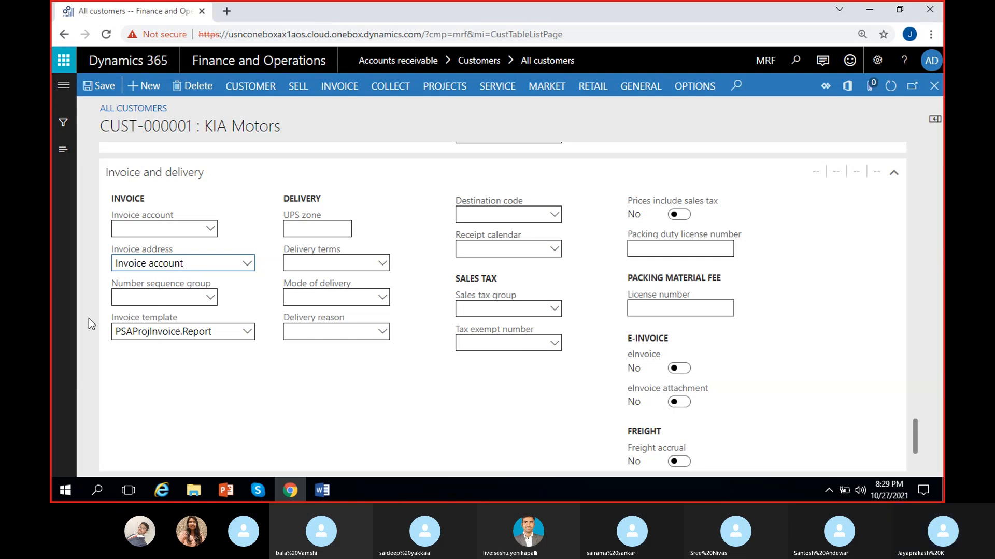
# Review the number sequence group and invoice template options without changing them.
pyautogui.click(241, 290)
pyautogui.click(210, 301)
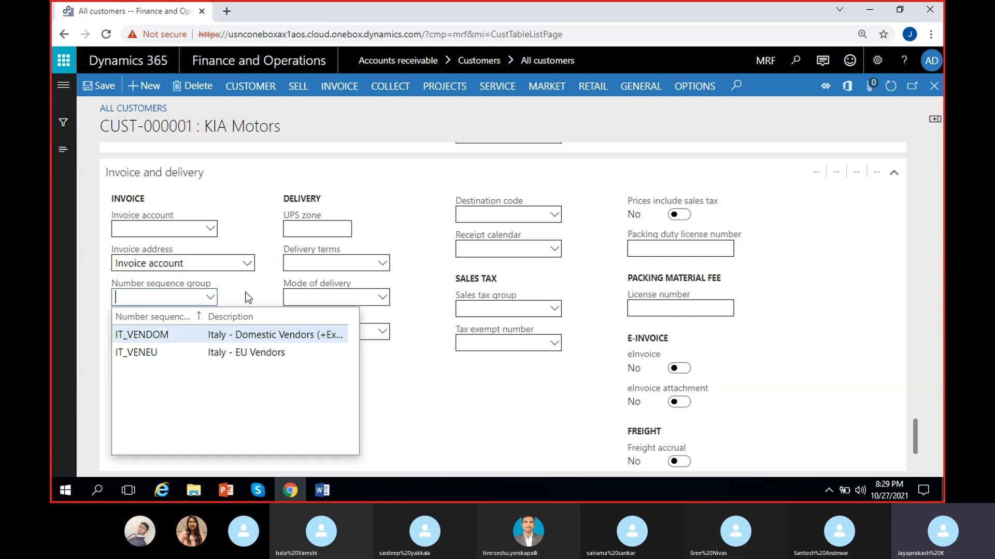
pyautogui.click(173, 251)
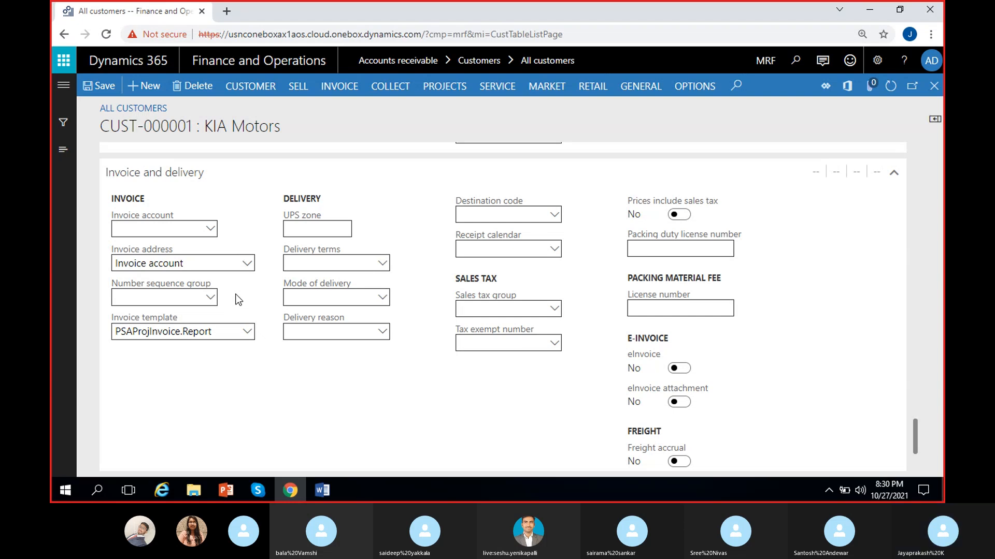
pyautogui.click(251, 334)
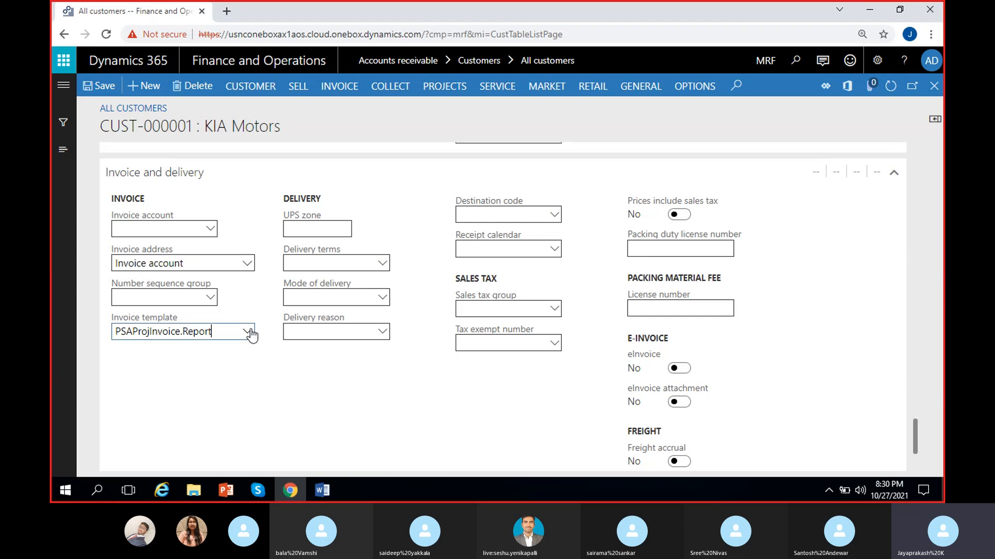
pyautogui.click(249, 333)
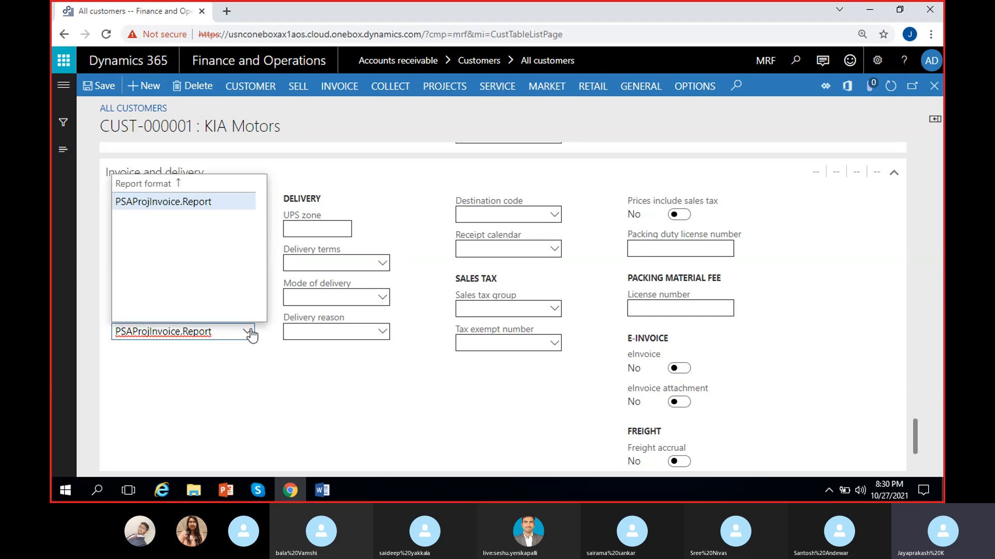
pyautogui.click(240, 369)
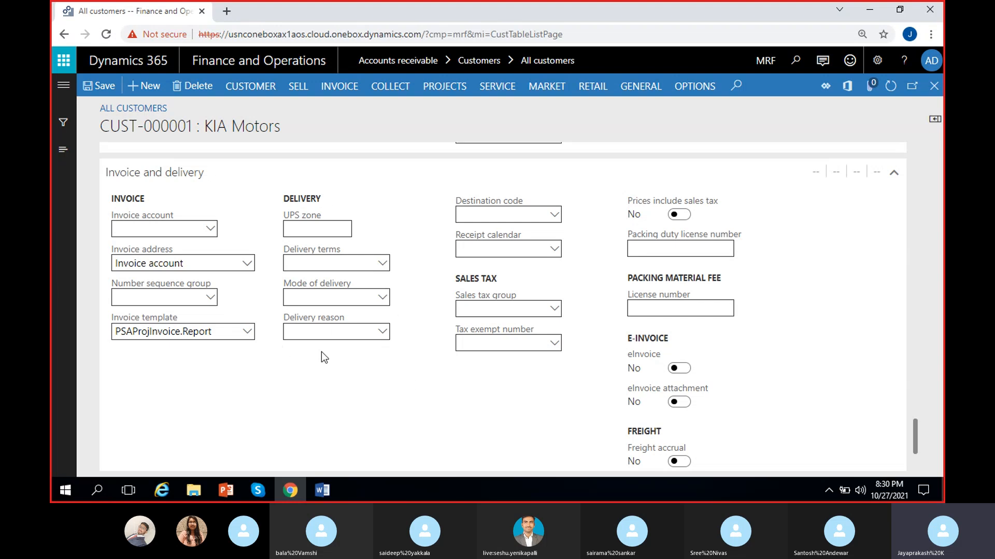
# Check the mode of delivery, delivery terms, sales tax group and tax exempt number lists, all empty.
pyautogui.click(383, 300)
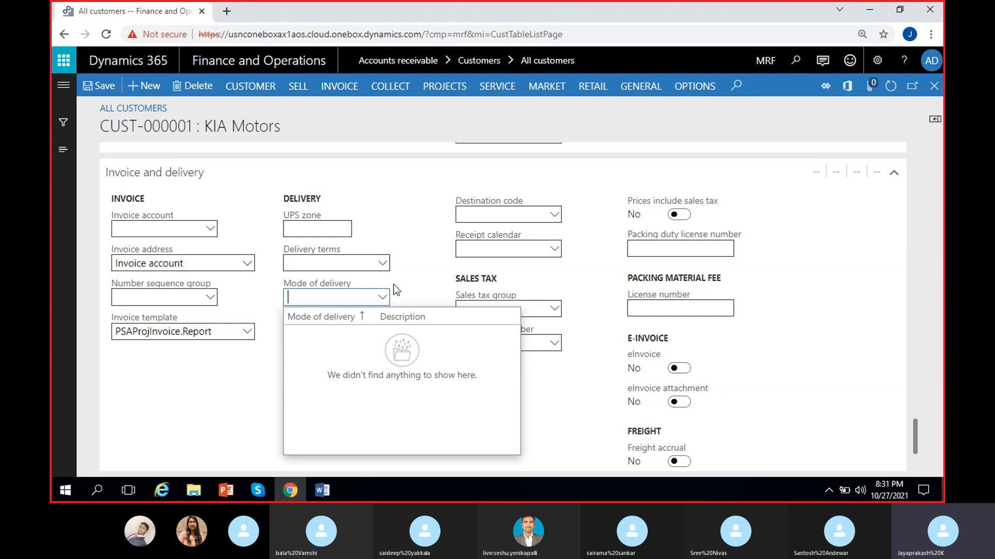
pyautogui.click(382, 298)
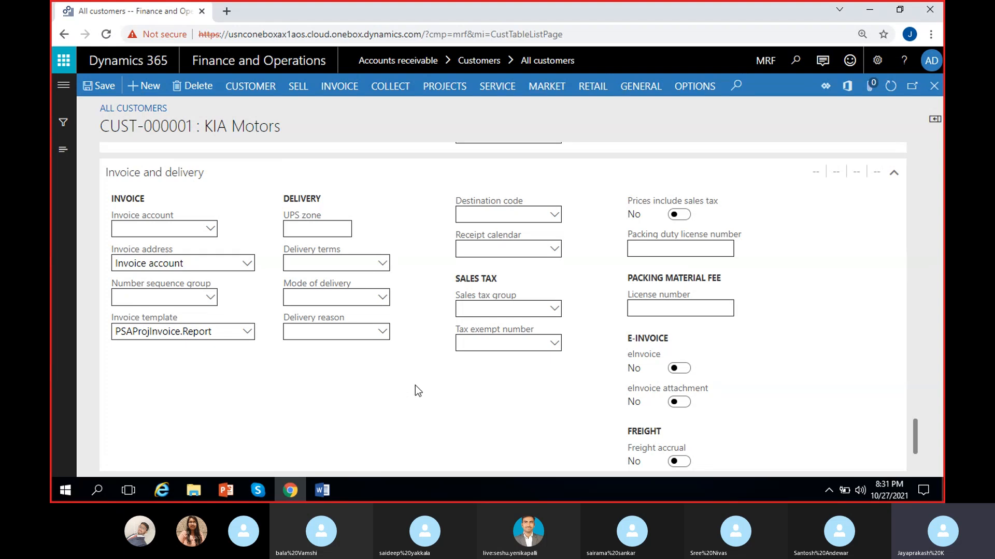
pyautogui.click(335, 265)
pyautogui.click(381, 268)
pyautogui.click(401, 269)
pyautogui.click(554, 313)
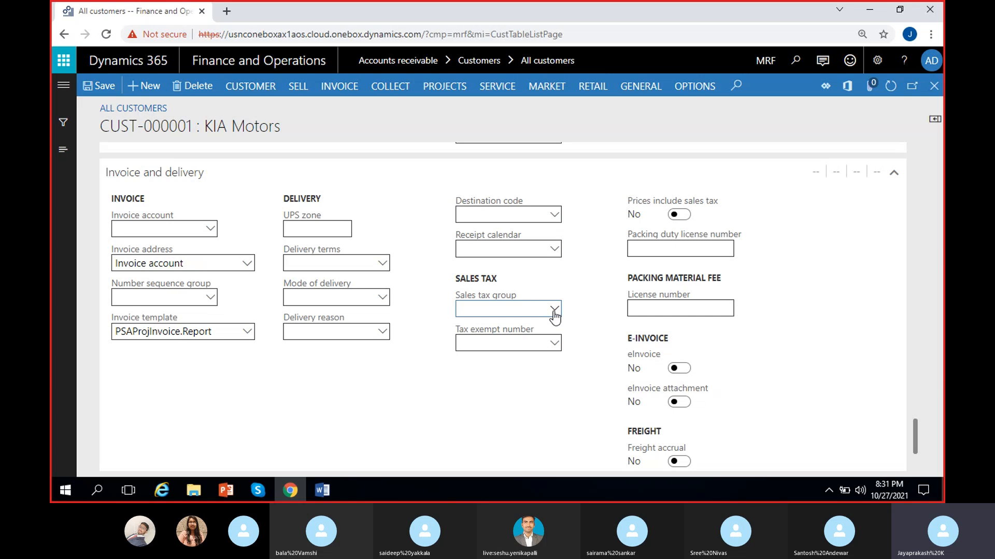
pyautogui.click(554, 311)
pyautogui.click(437, 305)
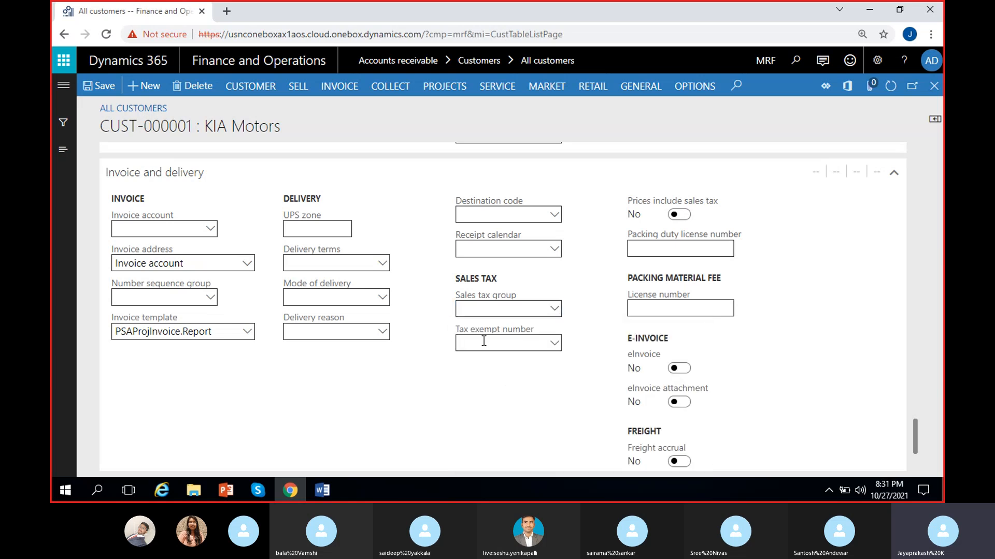
pyautogui.click(556, 344)
pyautogui.click(440, 355)
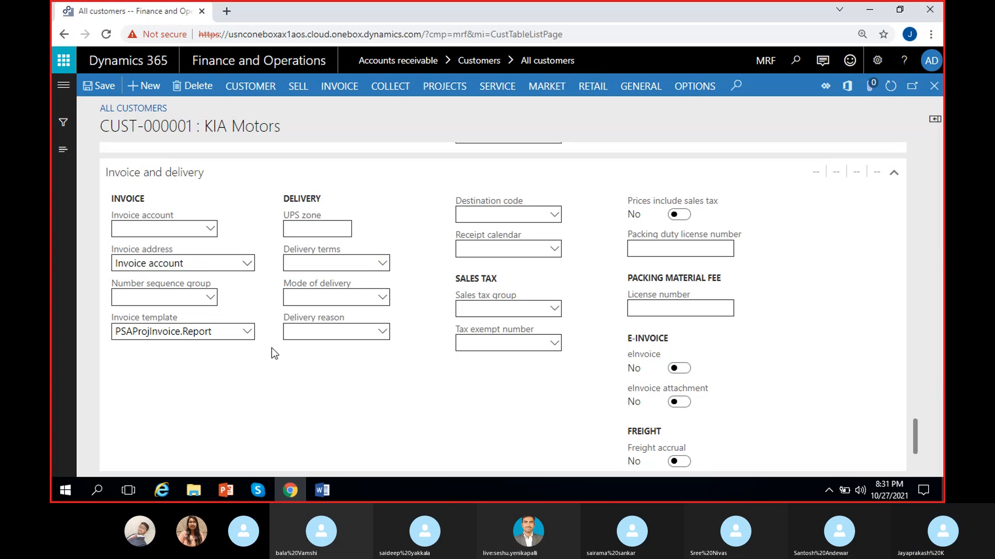
# Expand Transportation, Direct debit mandates and Retail, showing no mandates and Standard receipt.
pyautogui.scroll(-2, 275, 353)
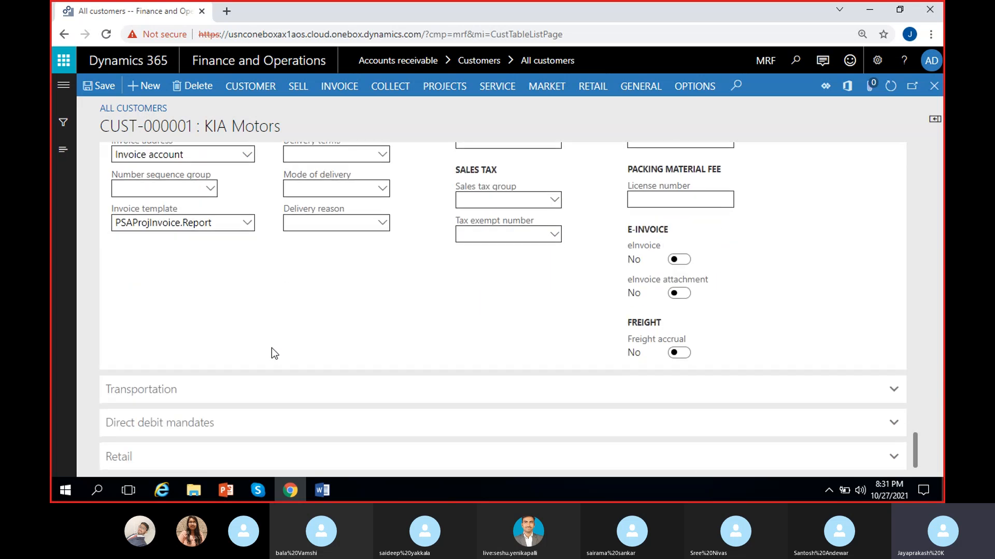
pyautogui.click(263, 389)
pyautogui.scroll(-1, 313, 305)
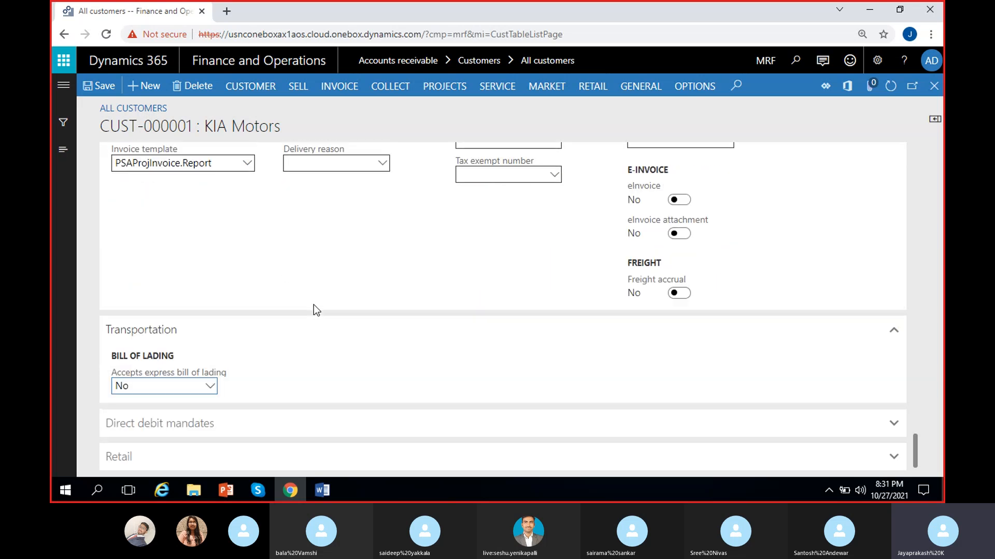
pyautogui.click(231, 426)
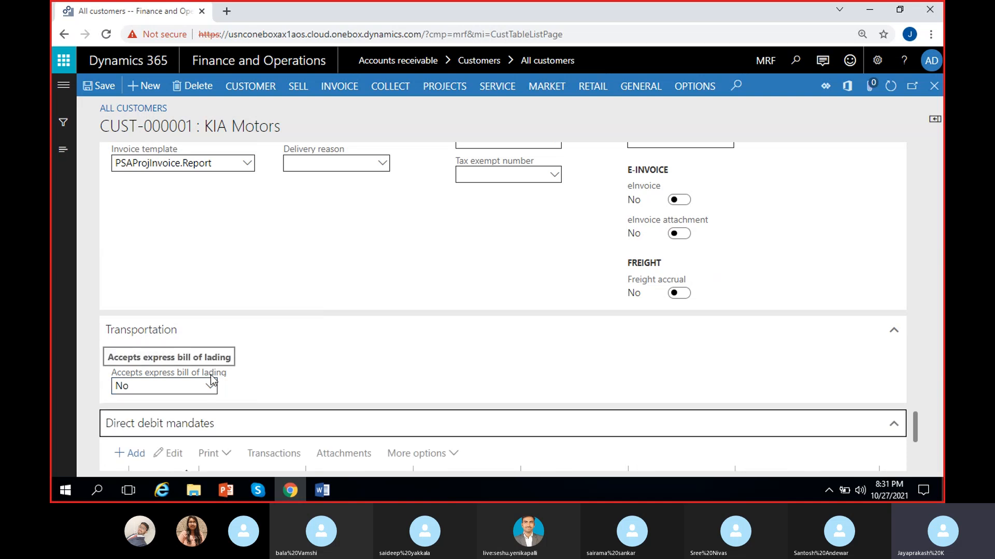
pyautogui.scroll(-3, 369, 375)
pyautogui.scroll(3, 266, 338)
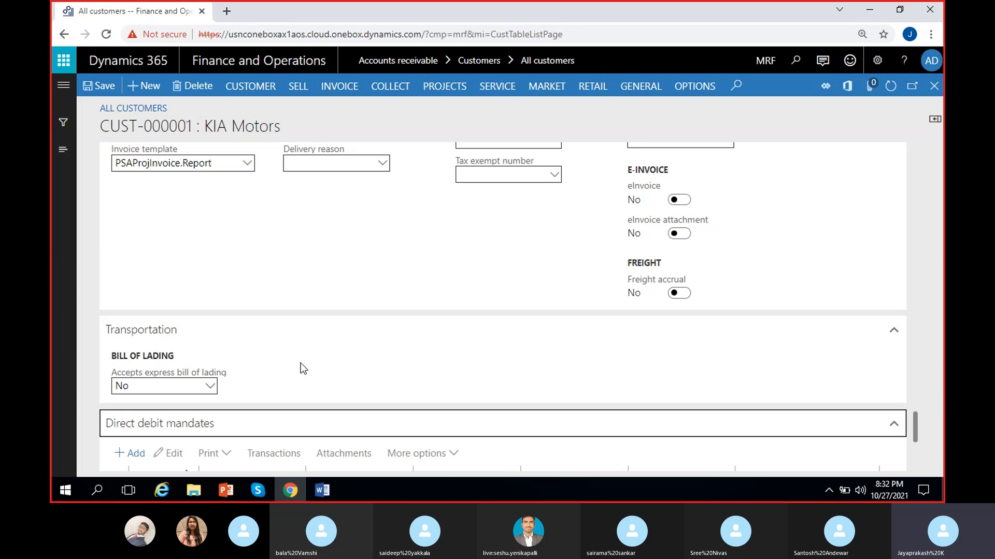
pyautogui.scroll(-3, 303, 368)
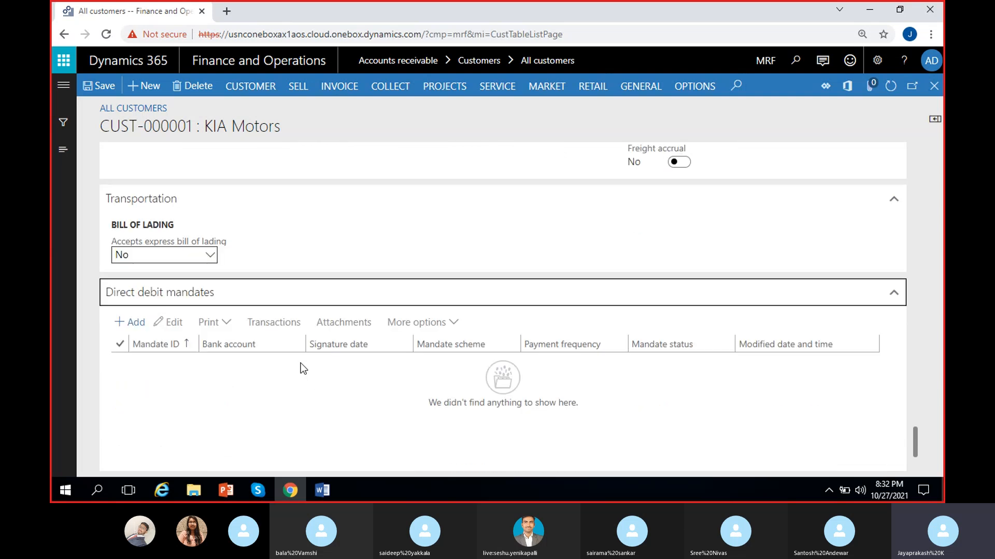
pyautogui.scroll(-2, 303, 368)
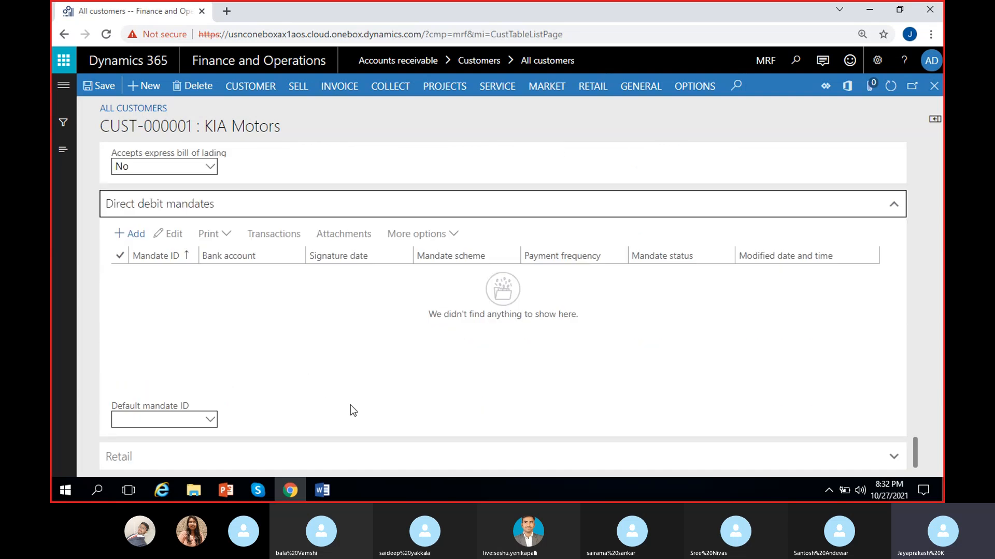
pyautogui.click(249, 464)
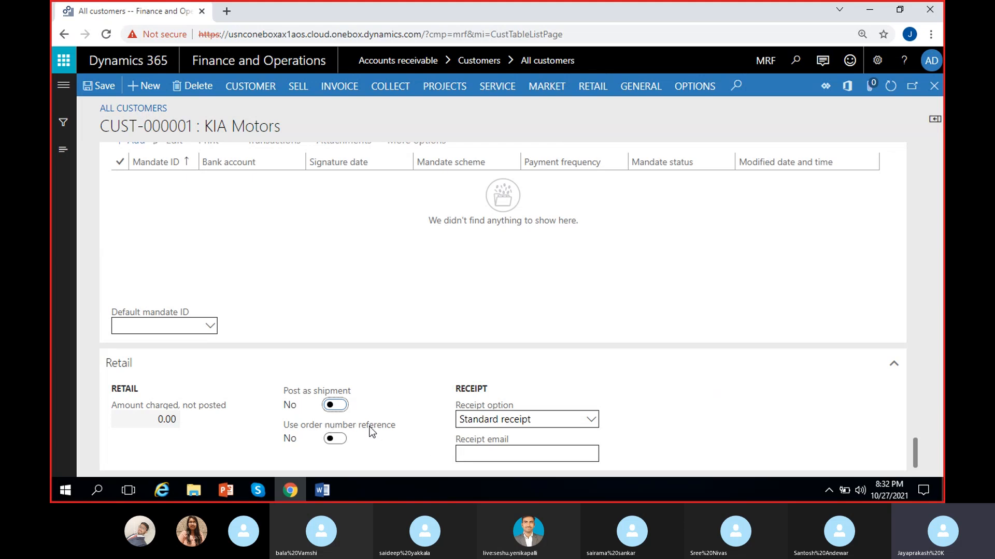
pyautogui.scroll(3, 372, 433)
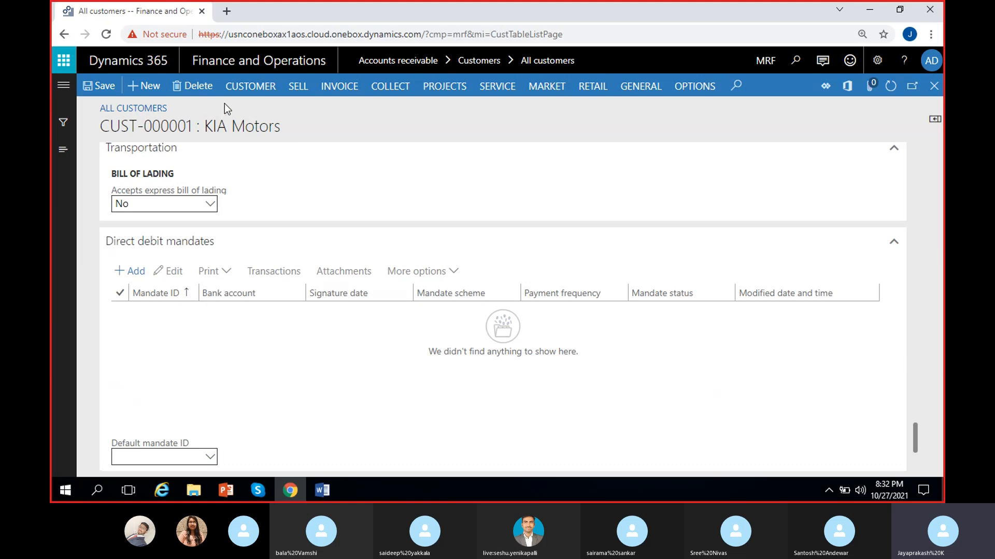
# View KIA Motors' customer balance from the Customer actions, then close it.
pyautogui.click(234, 92)
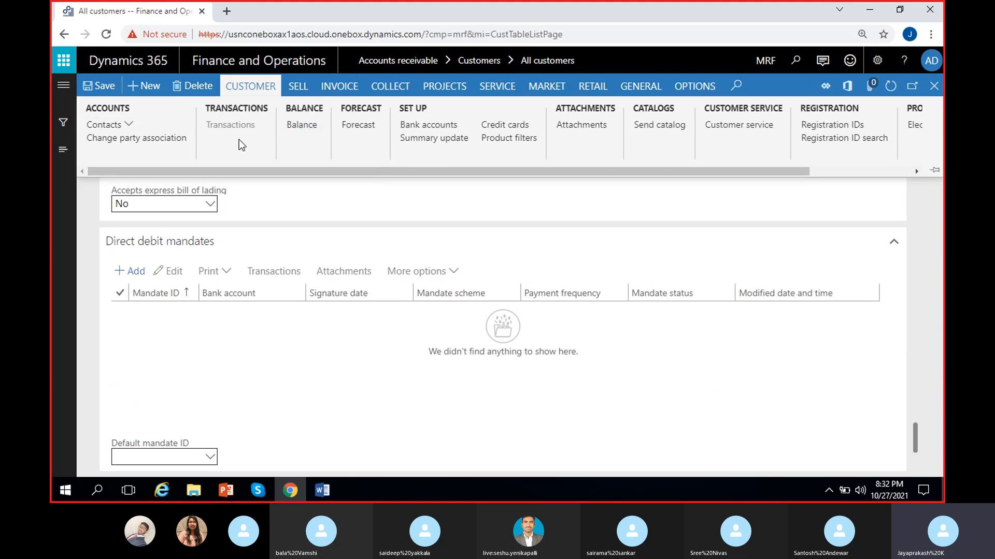
pyautogui.scroll(15, 248, 262)
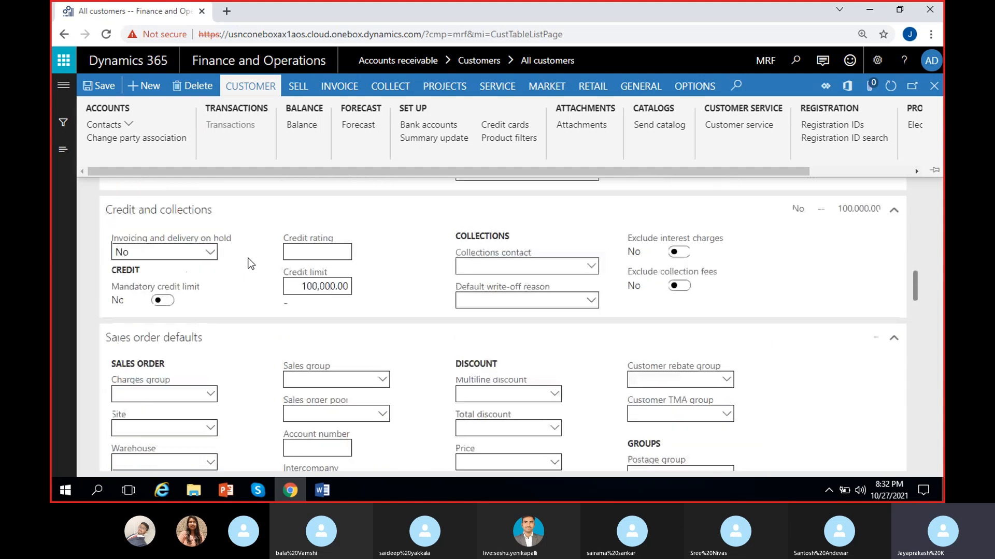
pyautogui.scroll(10, 249, 263)
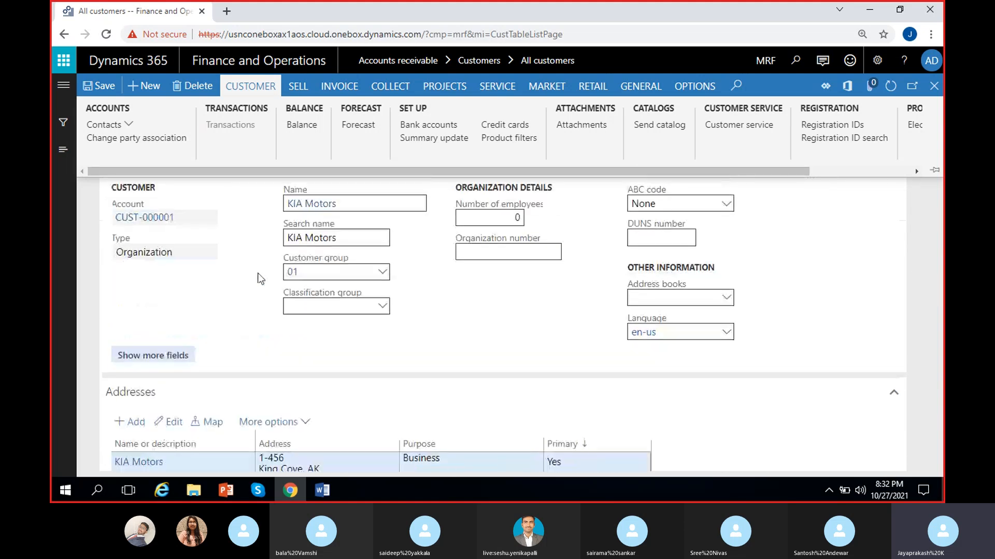
pyautogui.click(306, 126)
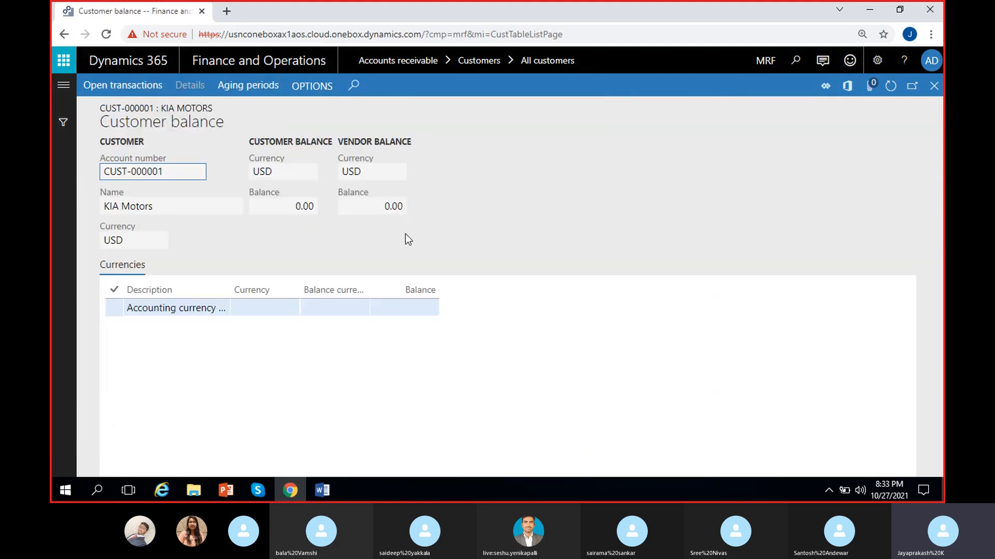
pyautogui.click(934, 85)
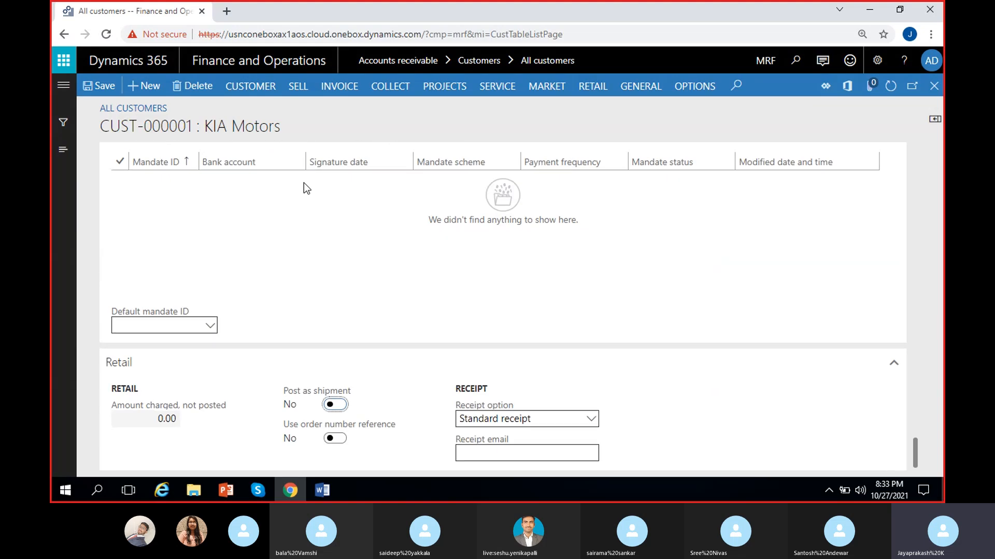
# Scroll the Customer actions through to electronic document properties, then close the panel.
pyautogui.click(250, 86)
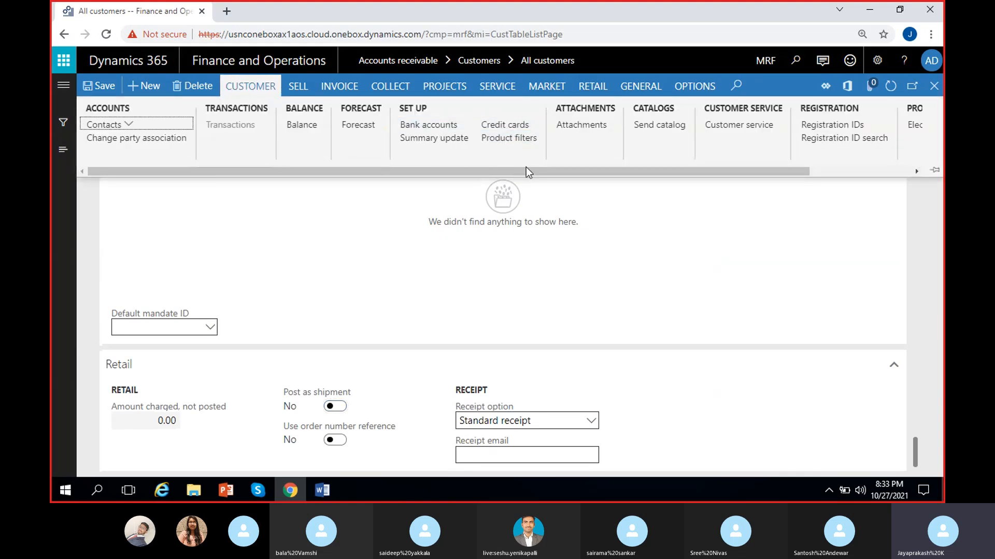
pyautogui.moveTo(543, 175); pyautogui.dragTo(642, 171)
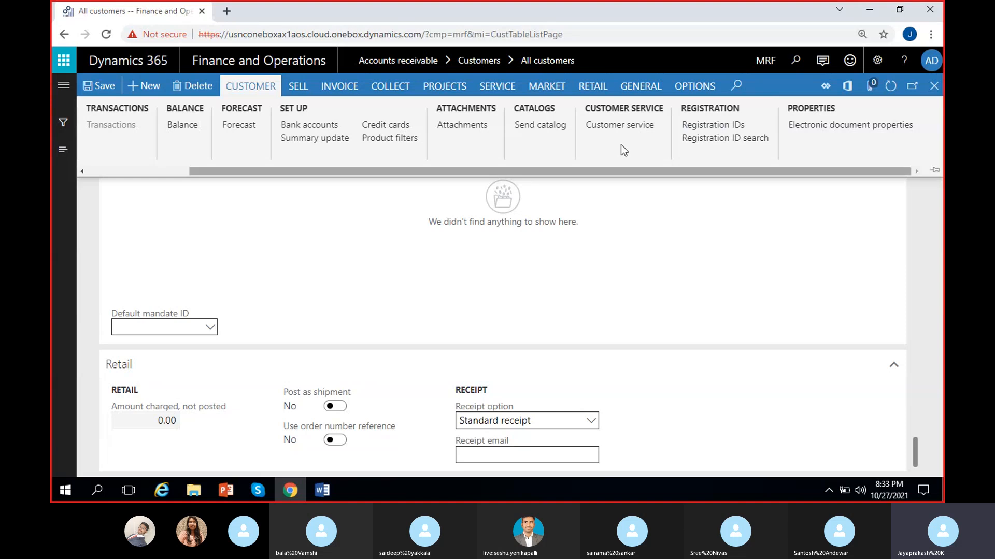
pyautogui.click(290, 88)
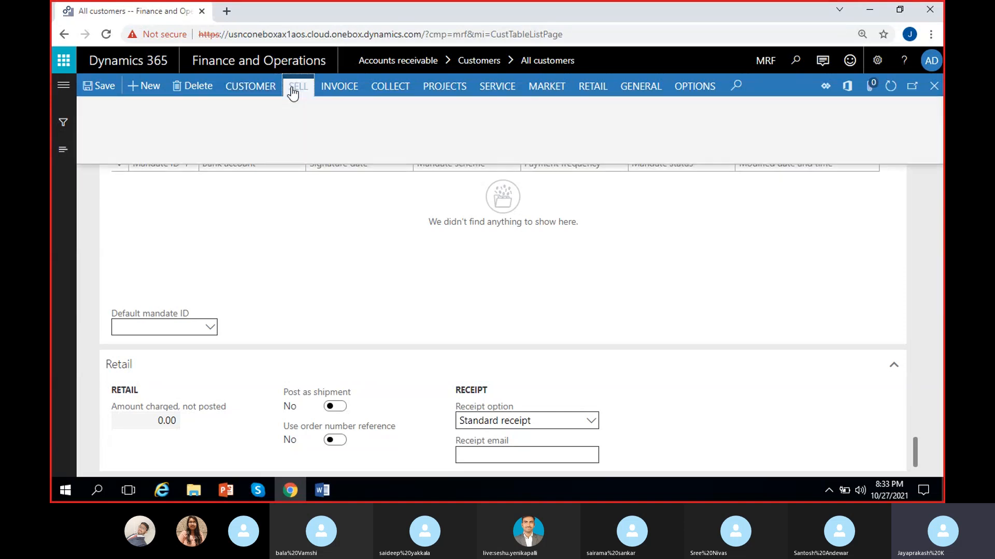
# Look at the Sell actions, then show Invoice actions like free text invoice and invoice journal.
pyautogui.click(292, 91)
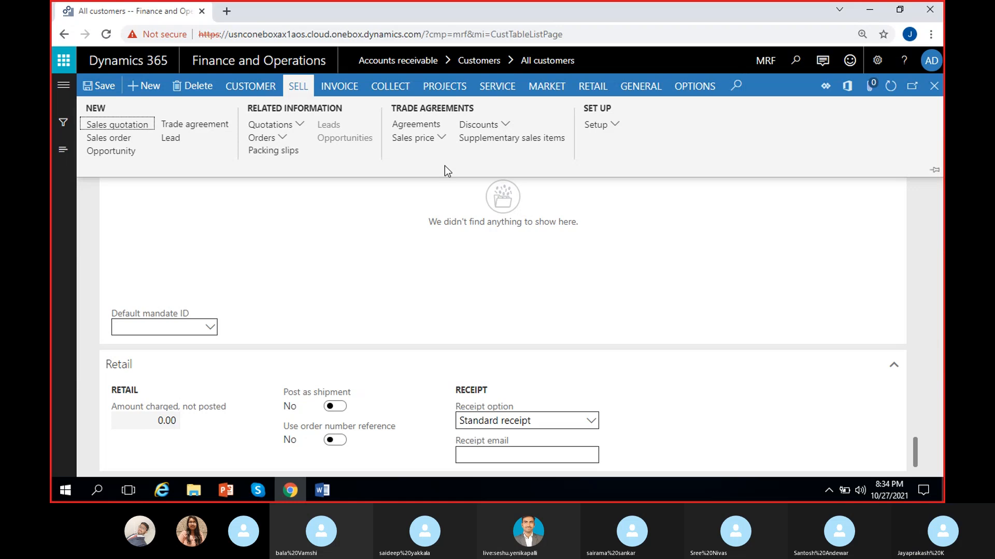
pyautogui.click(342, 95)
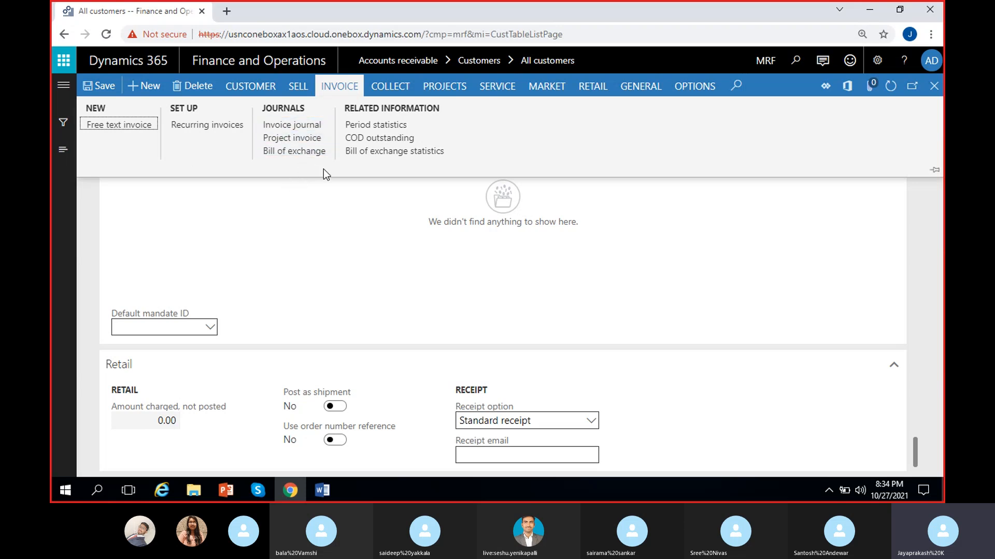
# Look over the Collect actions, then go back to the Customer actions tab.
pyautogui.click(402, 85)
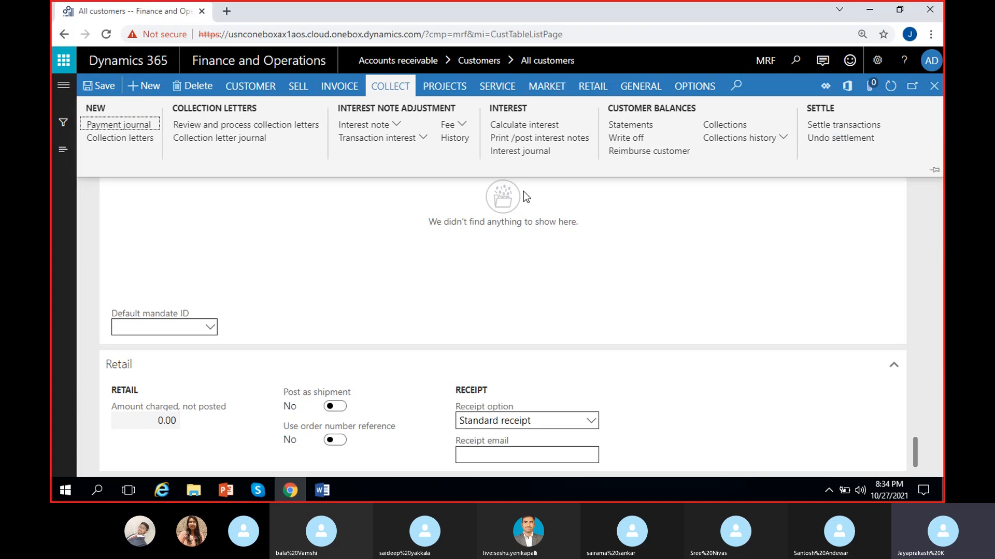
pyautogui.click(249, 90)
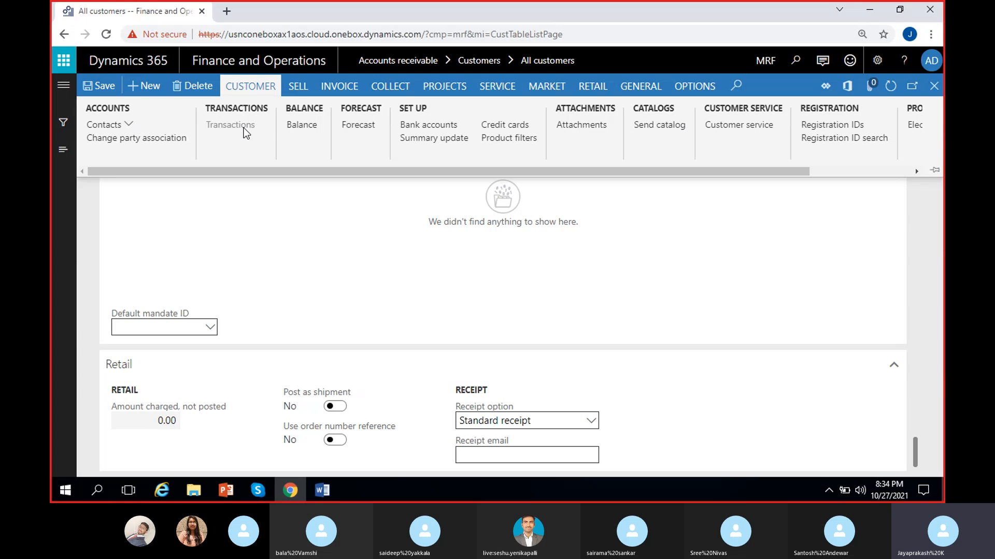
# Show the Projects actions, including project quotation, statements and project invoice.
pyautogui.click(390, 86)
pyautogui.click(447, 89)
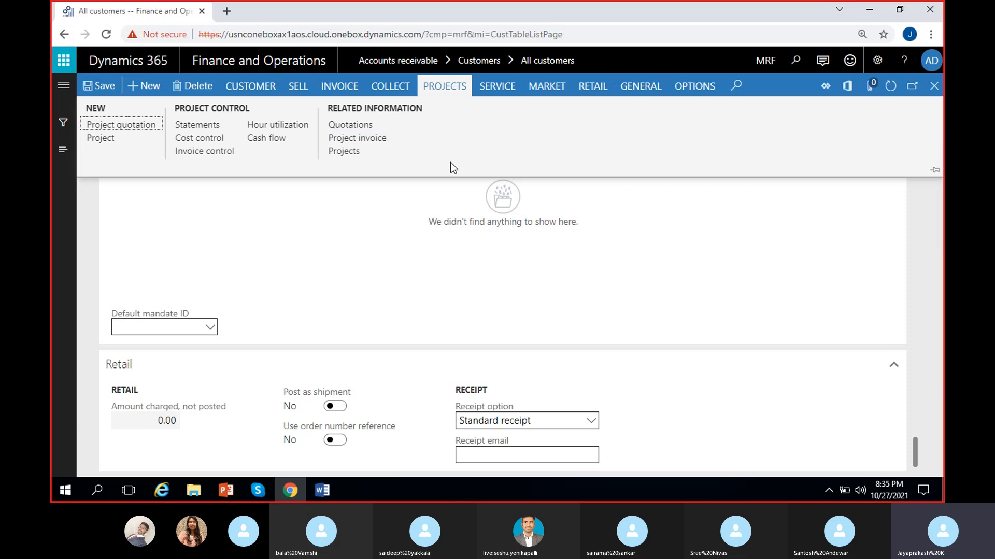
# Show the Service actions: service orders, service agreements and service objects.
pyautogui.click(502, 86)
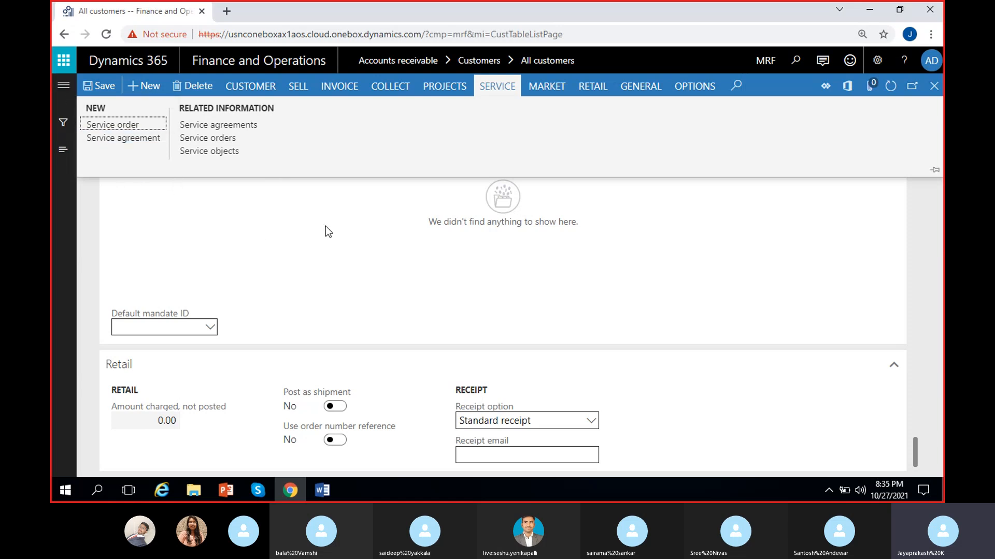
# Switch to the Market tab listing campaigns, call lists and mailings.
pyautogui.click(550, 92)
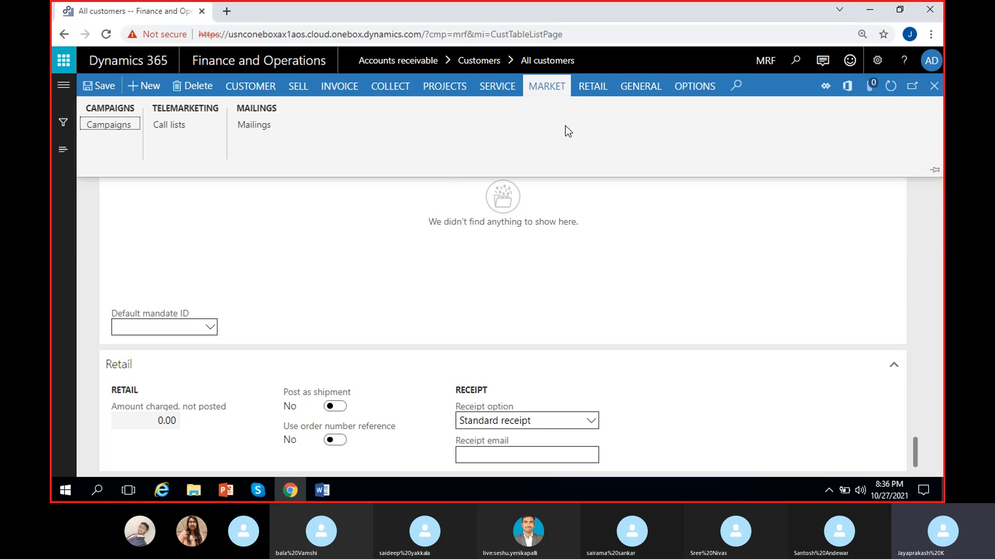
# Look at the Retail actions, then switch to General for cases, print management and statistics.
pyautogui.click(599, 90)
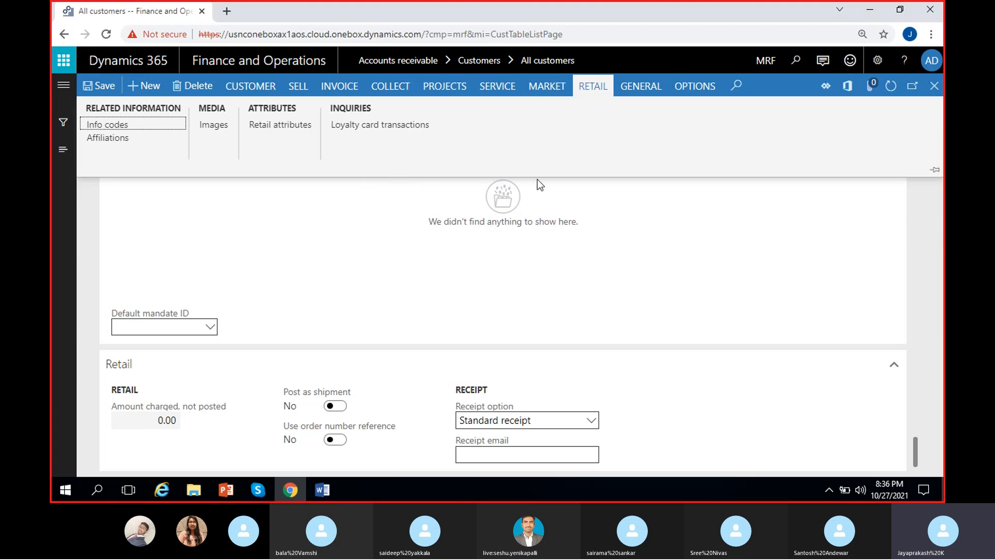
pyautogui.click(637, 87)
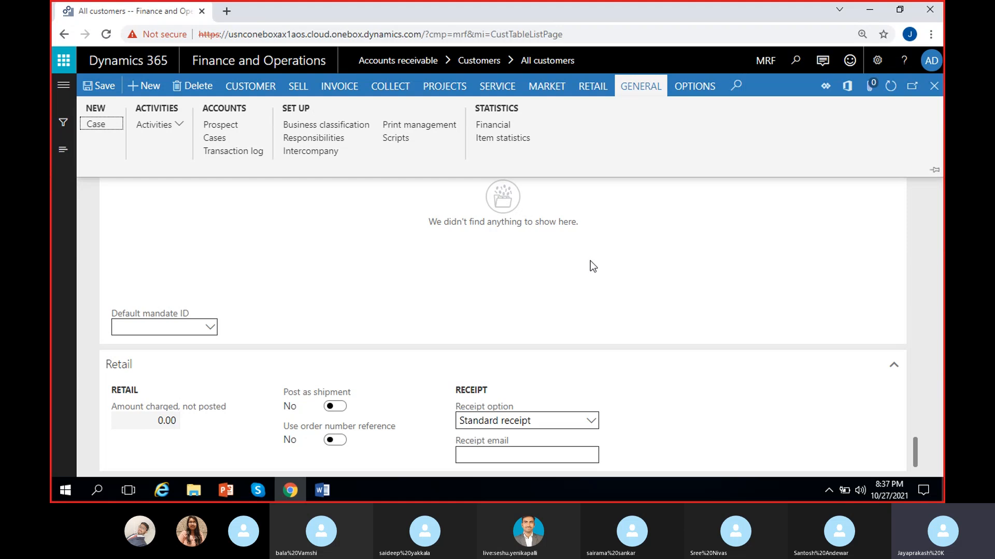
# Close the General actions and scroll through KIA Motors' details, addresses and contact sections.
pyautogui.click(177, 188)
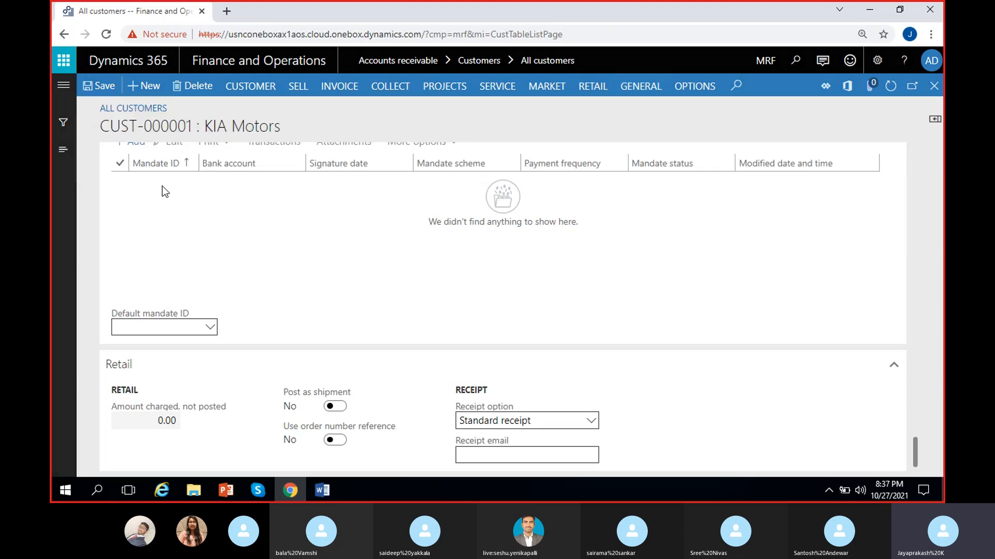
pyautogui.scroll(20, 313, 247)
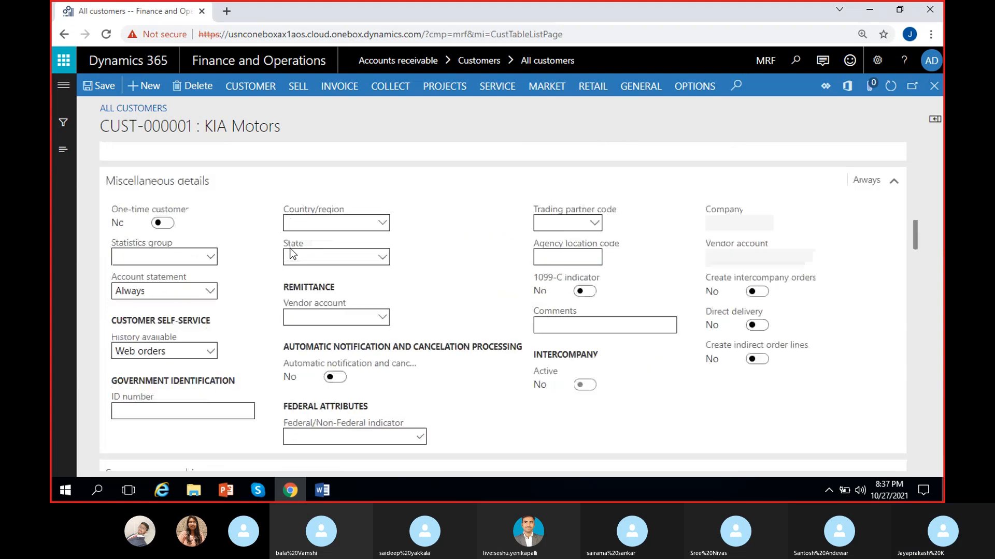
pyautogui.scroll(2, 293, 254)
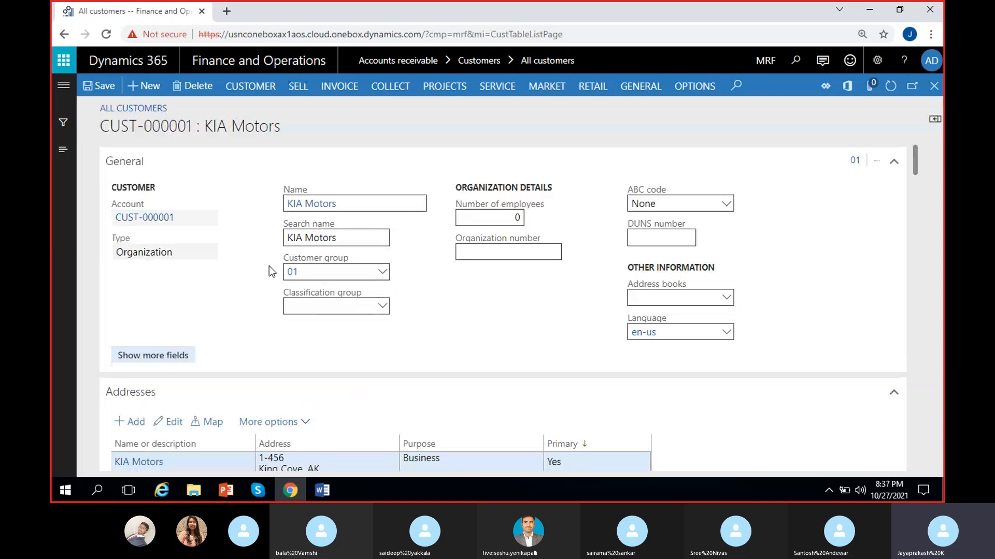
pyautogui.scroll(-2, 258, 393)
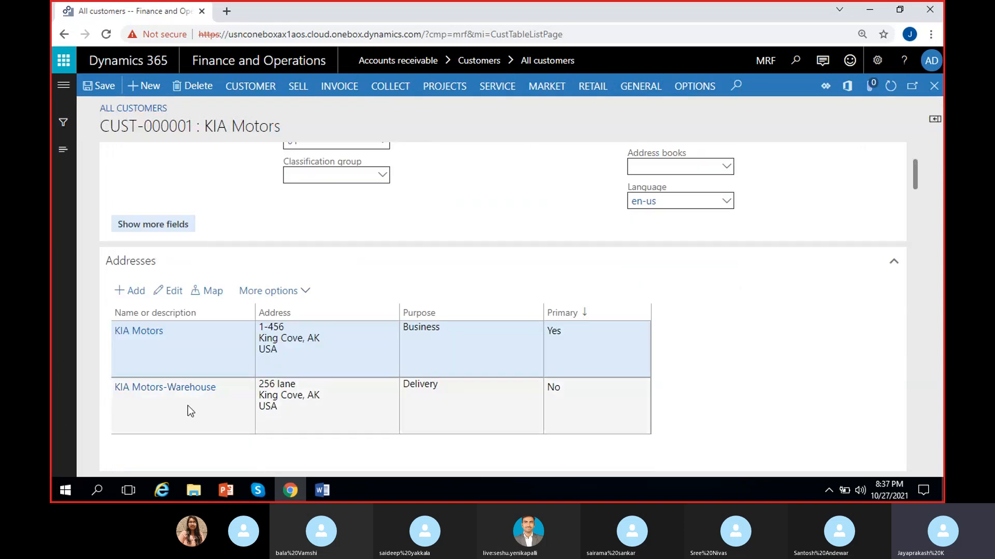
pyautogui.scroll(-4, 188, 405)
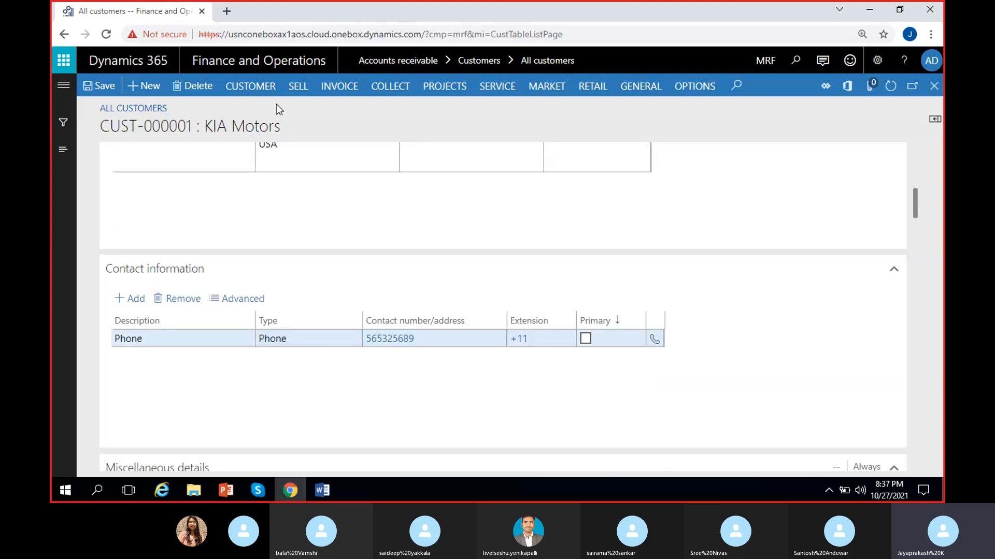
# Reopen the Customer actions and scroll across contacts, transactions, balance and bank accounts.
pyautogui.click(250, 86)
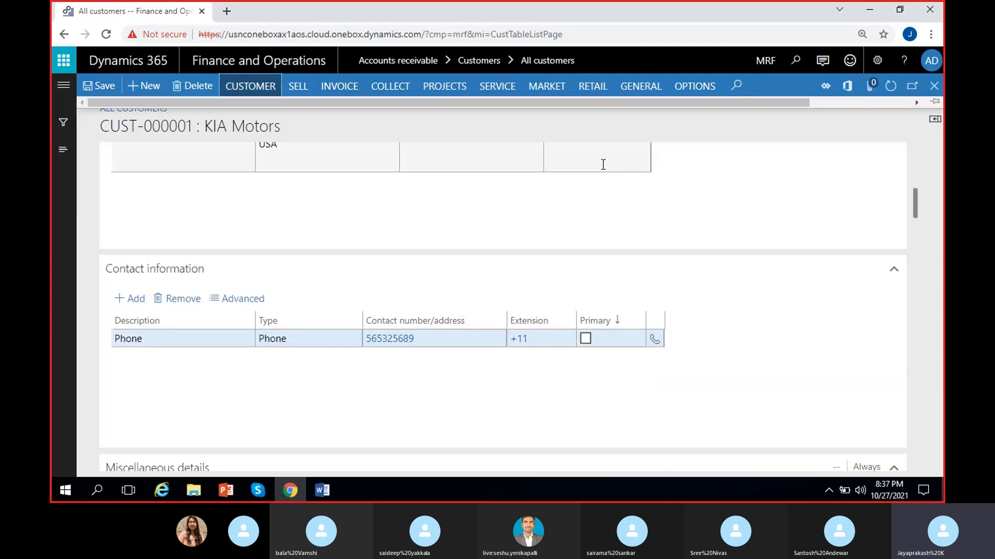
pyautogui.moveTo(774, 172); pyautogui.dragTo(902, 199)
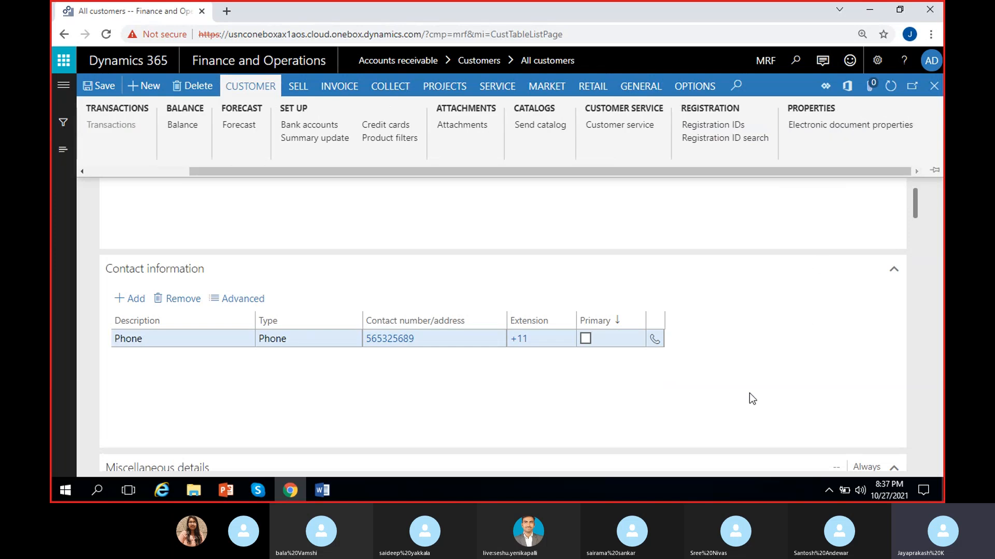
pyautogui.scroll(-5, 546, 431)
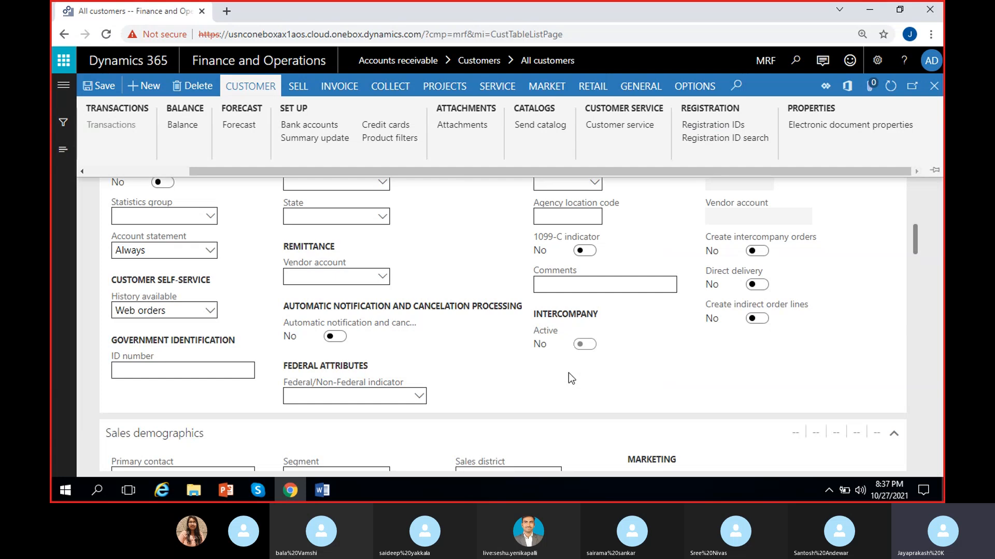
pyautogui.scroll(-10, 568, 373)
pyautogui.scroll(10, 569, 380)
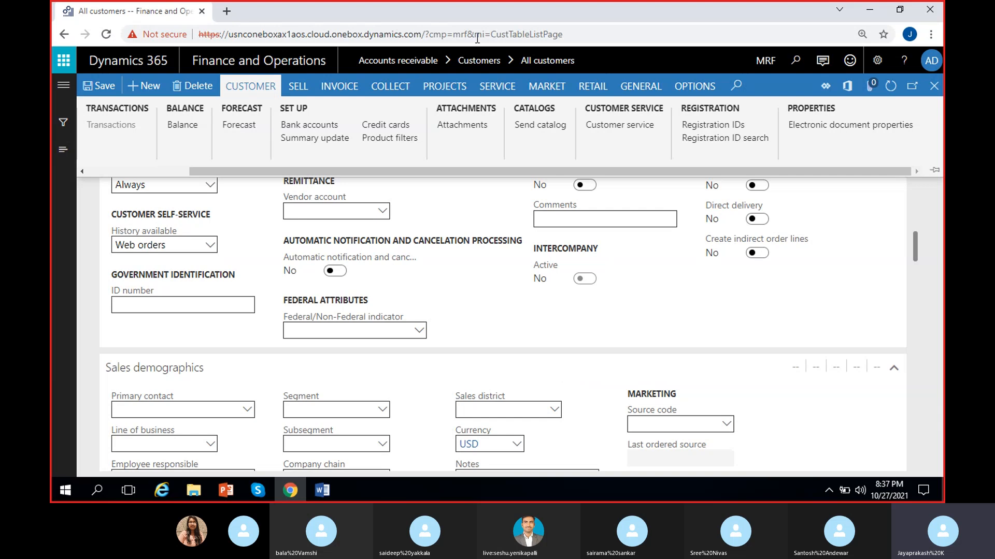
pyautogui.moveTo(257, 173); pyautogui.dragTo(120, 193)
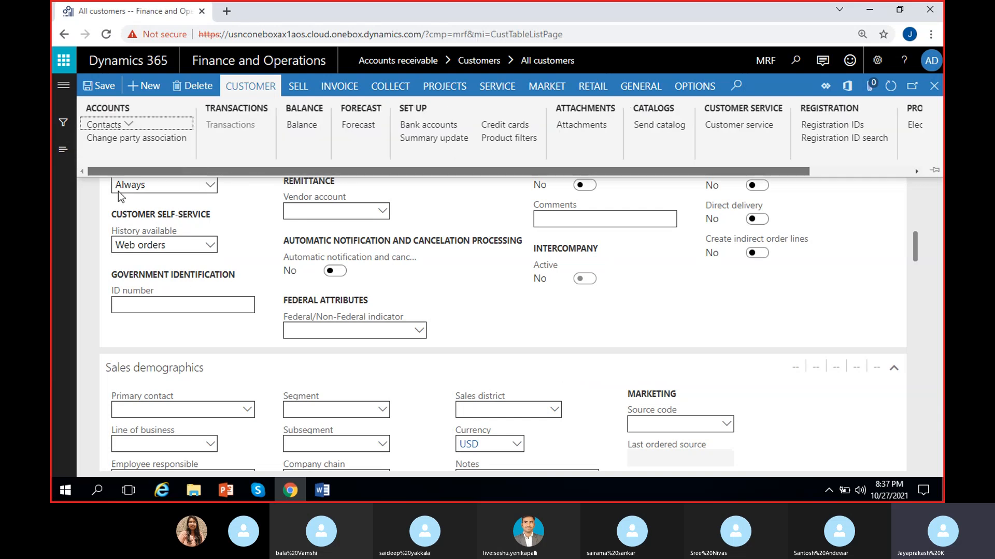
# Leave KIA Motors for All customers and start new customer CUST-000003.
pyautogui.click(701, 217)
pyautogui.press('Escape')
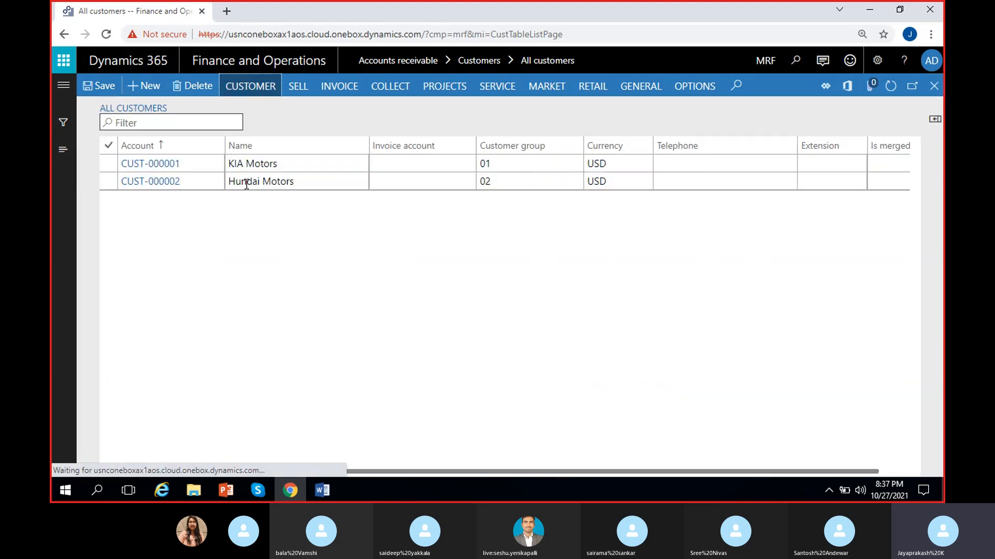
pyautogui.click(141, 84)
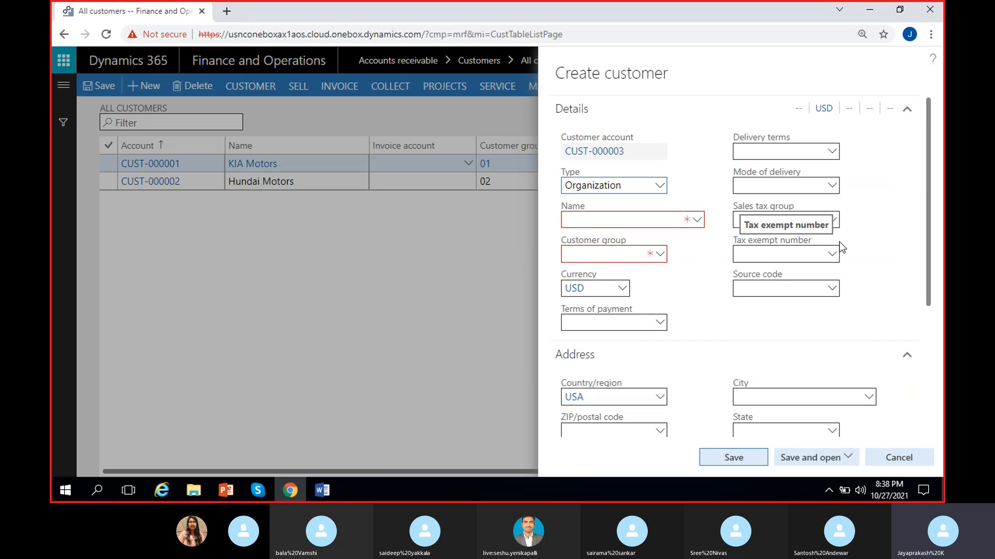
# Enter 'Mahindra motors' as the new customer's name, fixing a typo along the way.
pyautogui.click(645, 223)
pyautogui.click(714, 243)
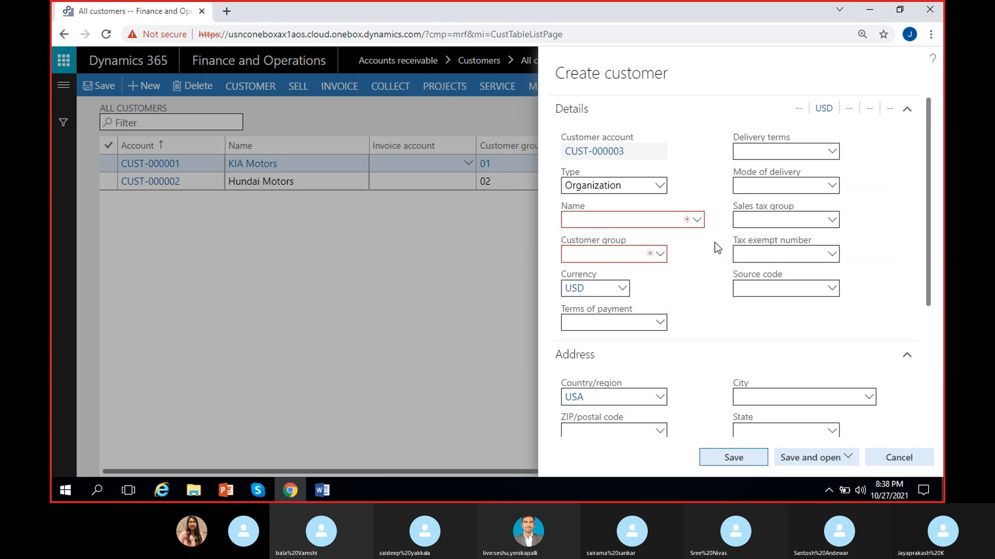
pyautogui.click(648, 220)
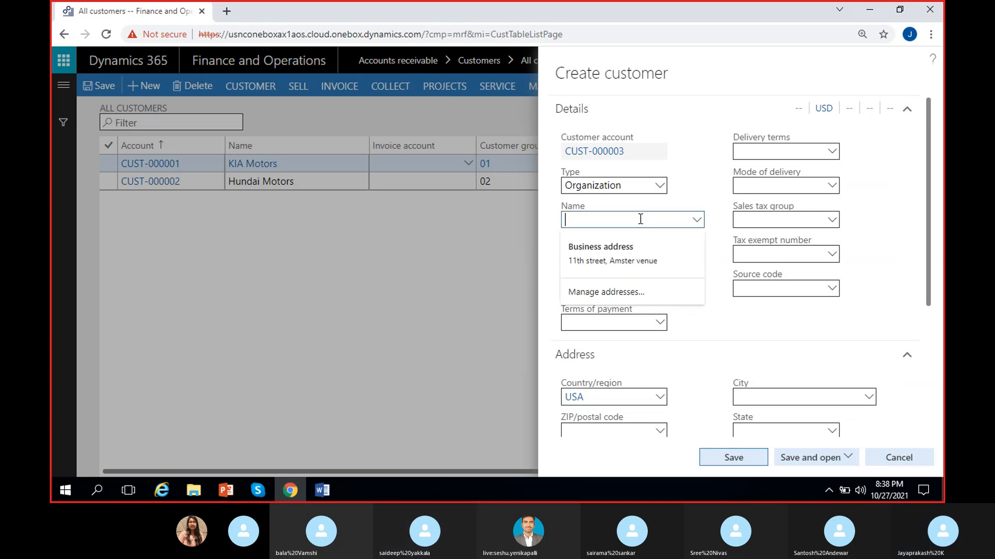
pyautogui.click(718, 289)
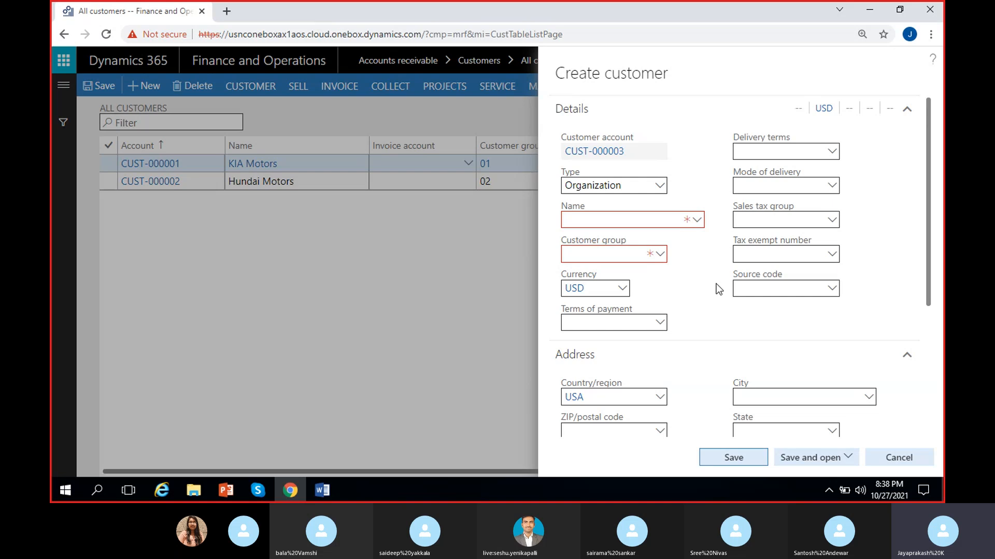
pyautogui.click(658, 219)
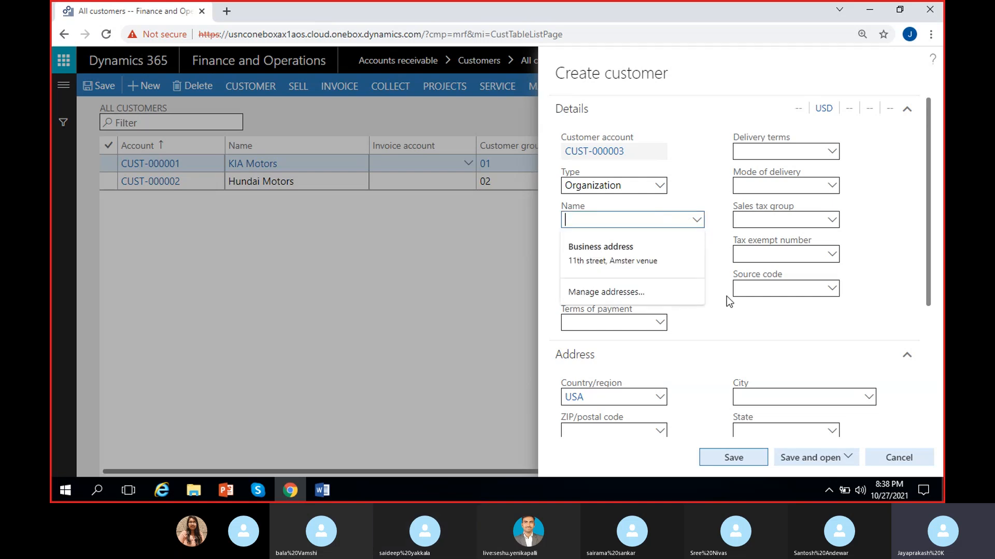
pyautogui.write('Ma')
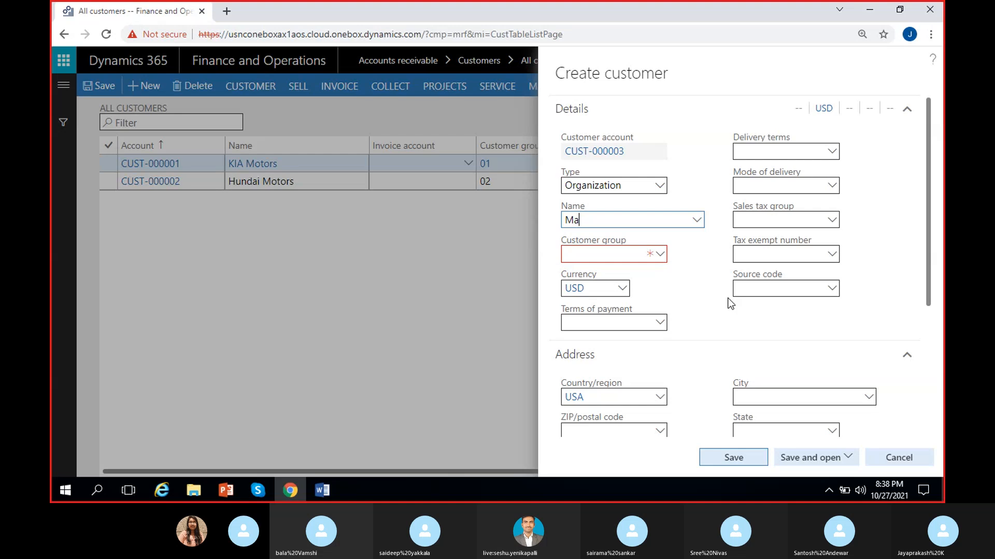
pyautogui.write('hindra Mo')
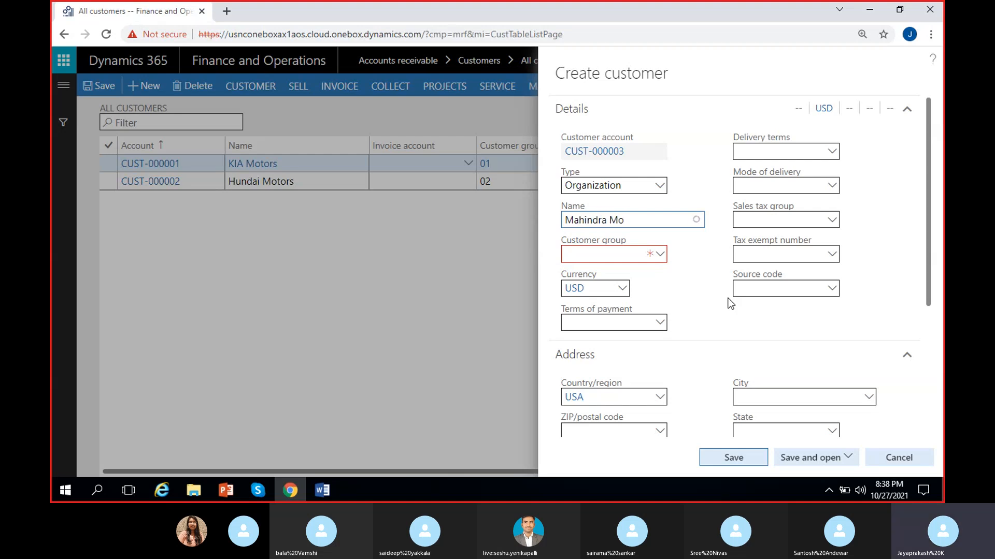
pyautogui.press('BackSpace')
pyautogui.press('BackSpace')
pyautogui.press('BackSpace')
pyautogui.press('BackSpace')
pyautogui.press('BackSpace')
pyautogui.press('BackSpace')
pyautogui.press('BackSpace')
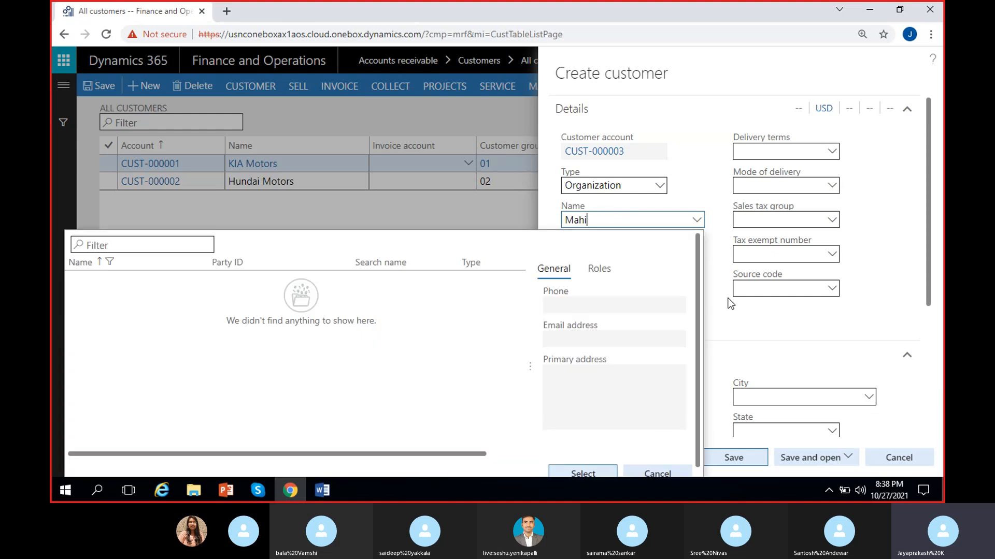
pyautogui.write('ndra motors')
# Put the customer in group 02 Retail customers and save it as CUST-000003.
pyautogui.click(713, 182)
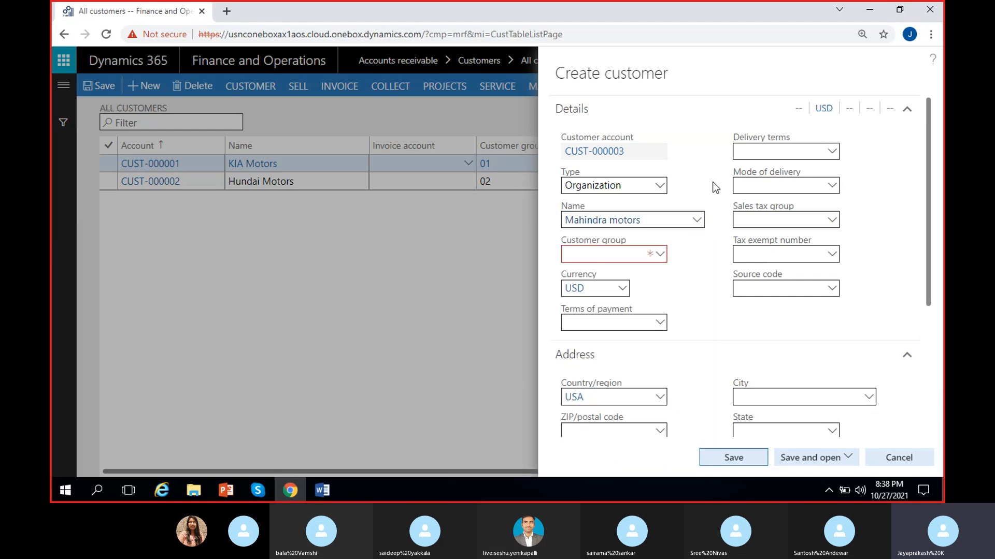
pyautogui.click(660, 254)
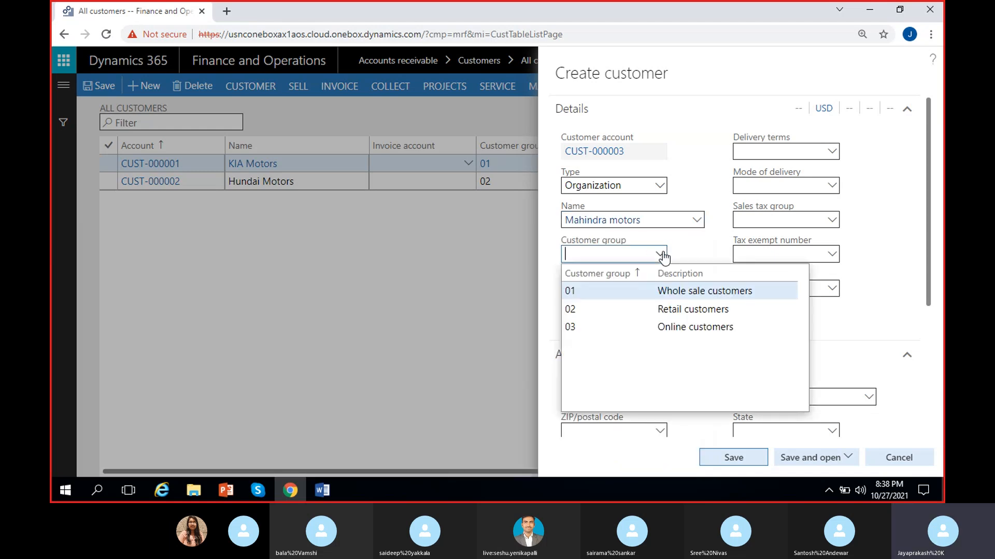
pyautogui.click(701, 306)
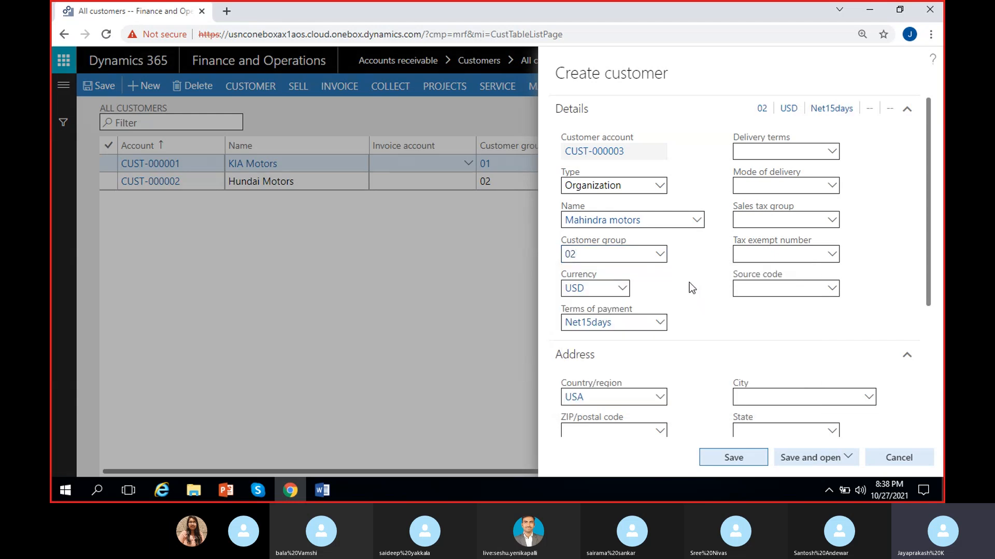
pyautogui.scroll(-4, 689, 287)
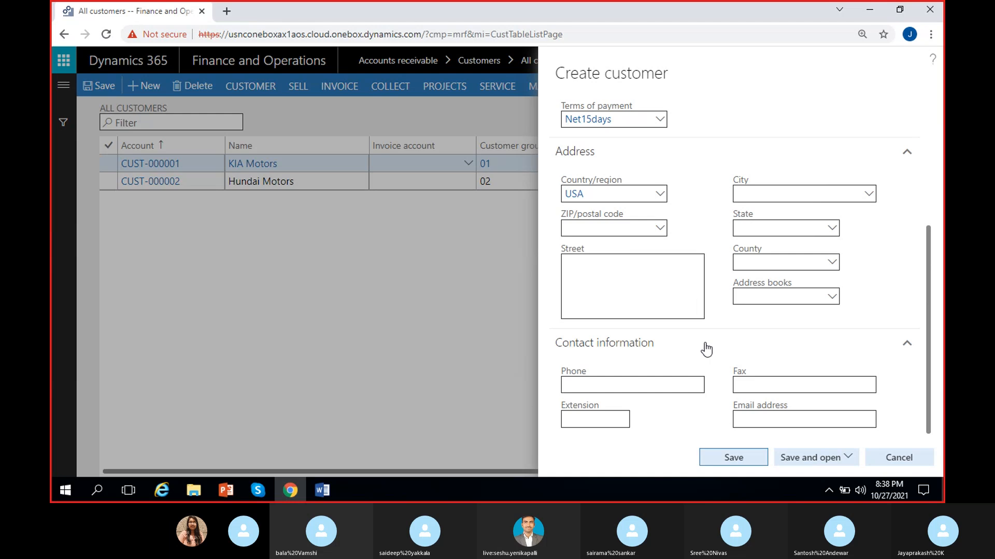
pyautogui.click(727, 454)
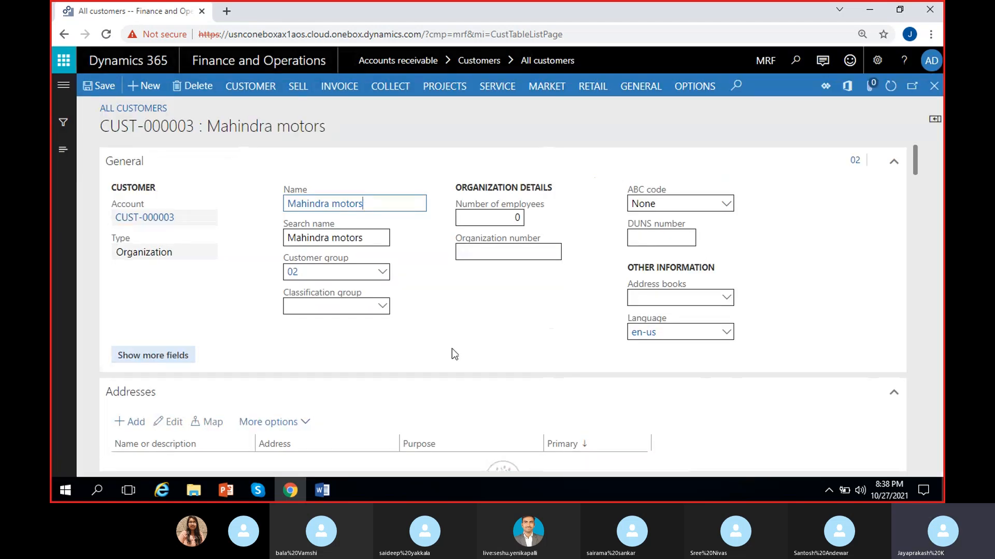
# Review the Mahindra motors CUST-000003 record's actions and sections, then bring up the browser tab's menu.
pyautogui.click(934, 86)
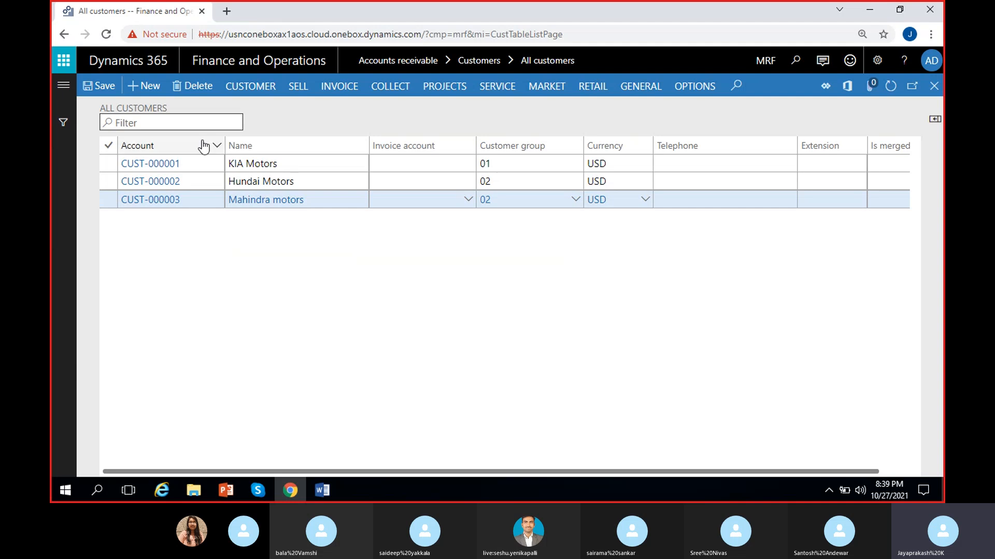
pyautogui.click(240, 96)
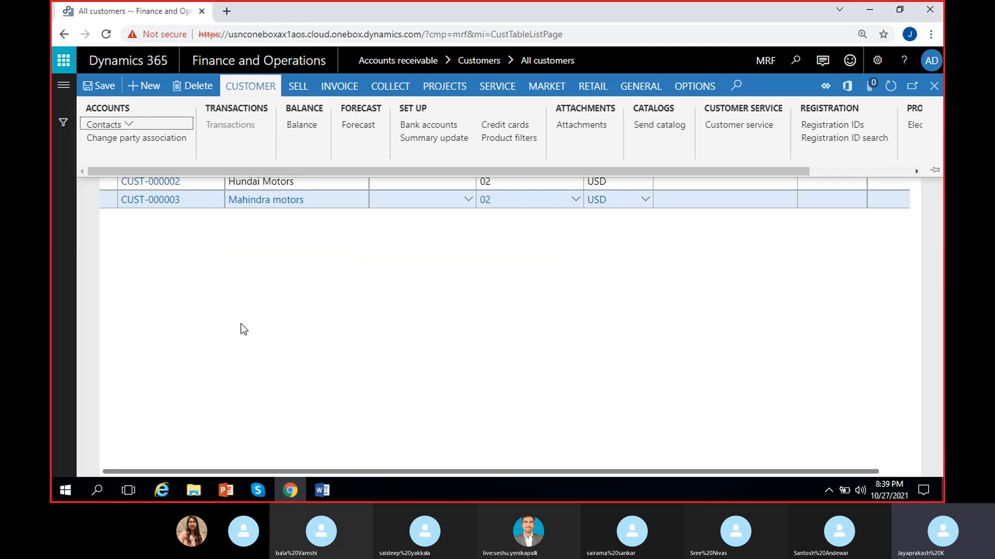
pyautogui.click(175, 211)
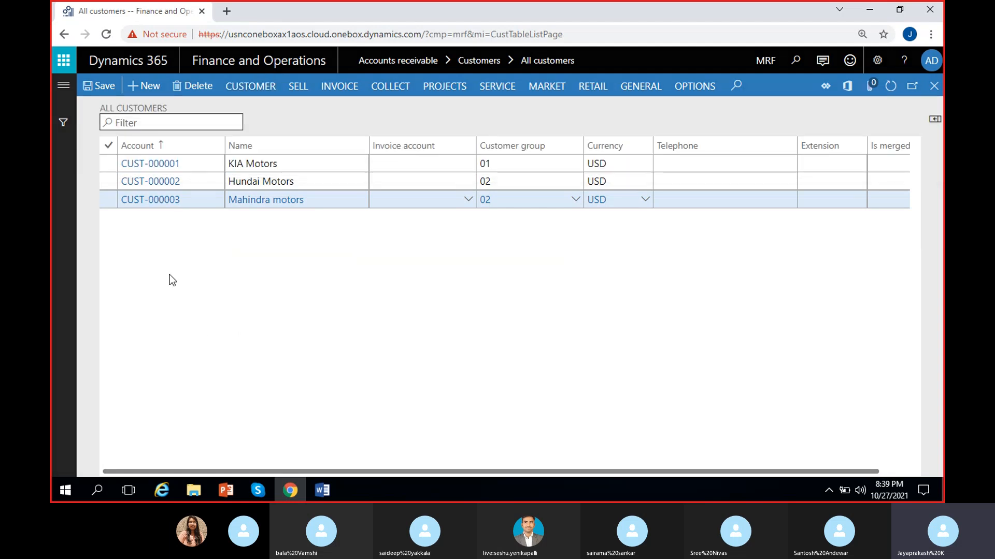
pyautogui.scroll(-10, 247, 305)
pyautogui.scroll(-8, 174, 313)
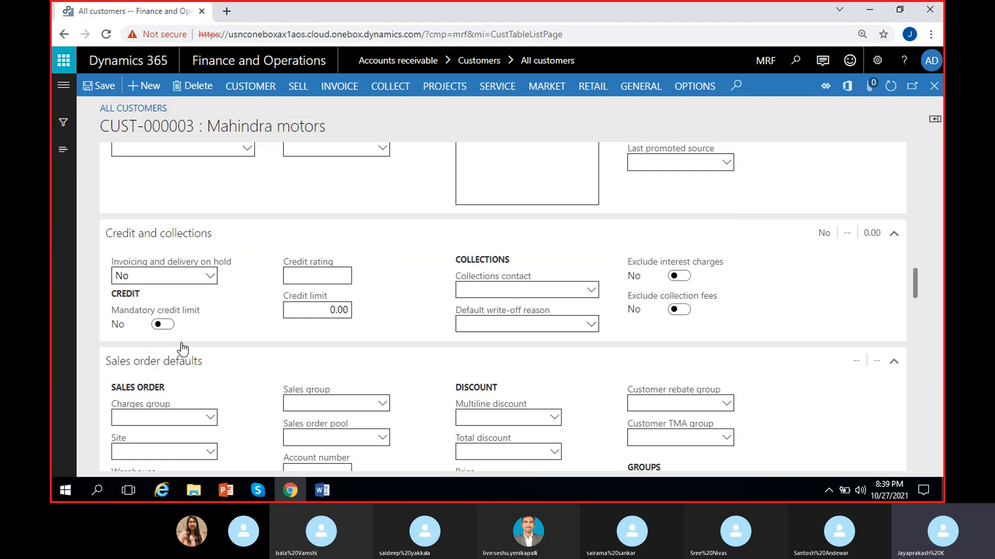
pyautogui.scroll(15, 185, 343)
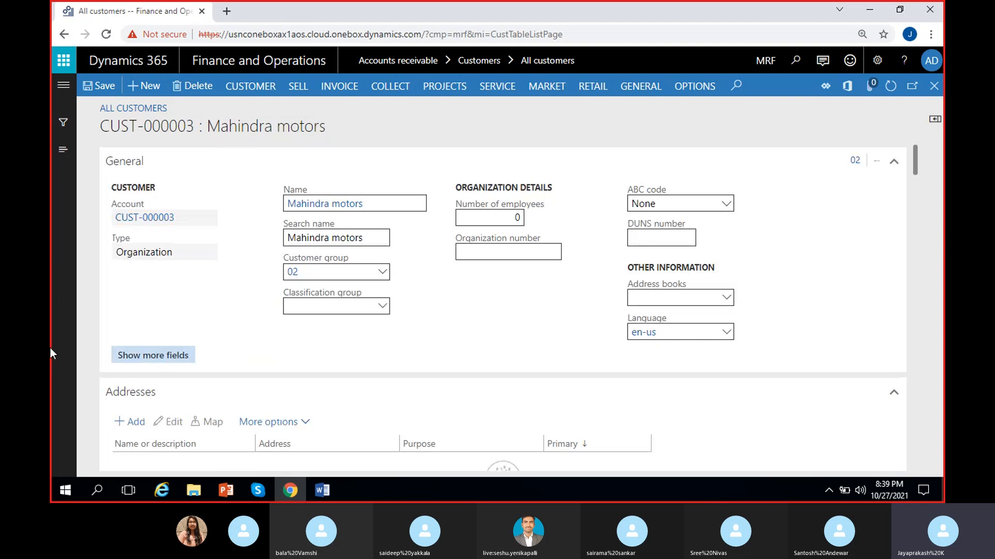
pyautogui.rightClick(147, 12)
# Duplicate the customer page into a second tab, then open the module navigation pane on the original tab.
pyautogui.click(200, 110)
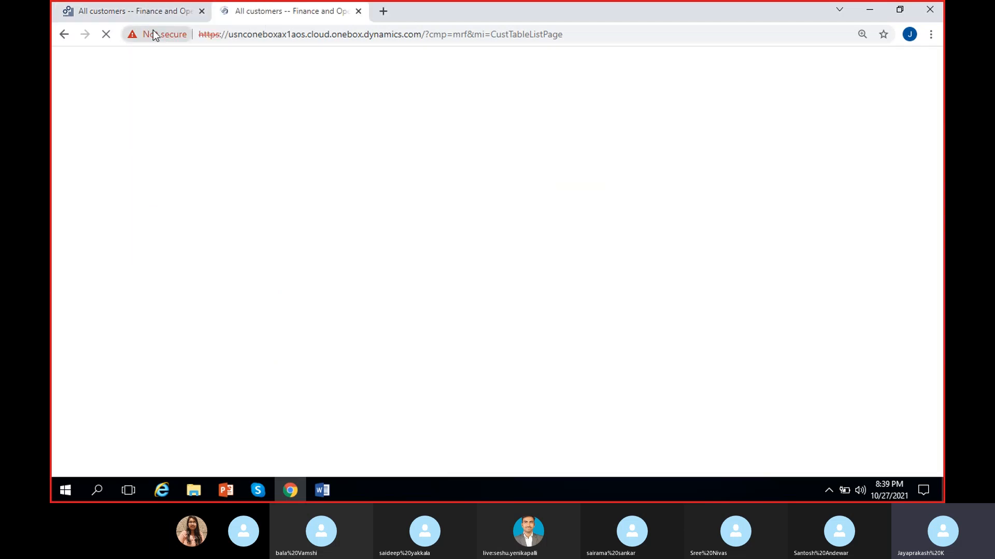
pyautogui.click(151, 12)
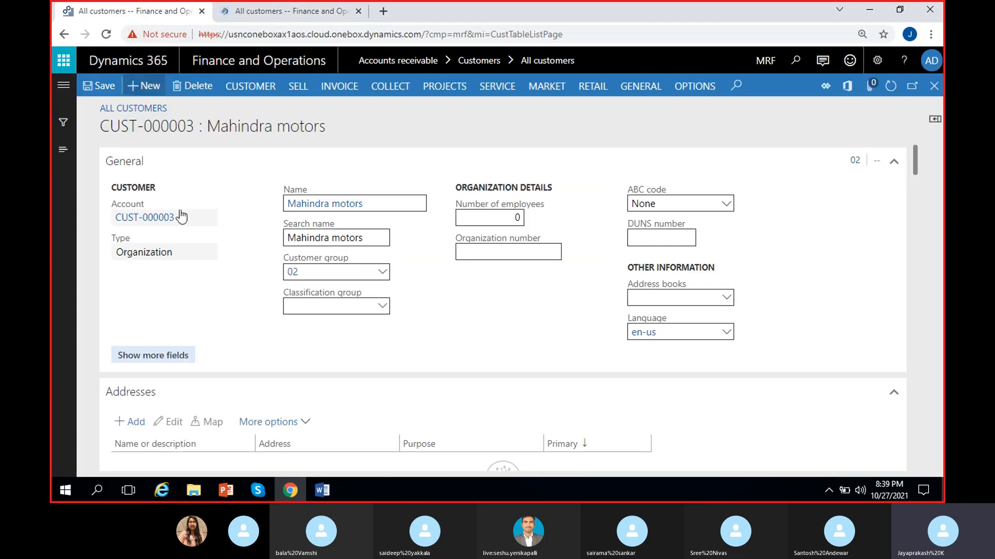
pyautogui.click(64, 86)
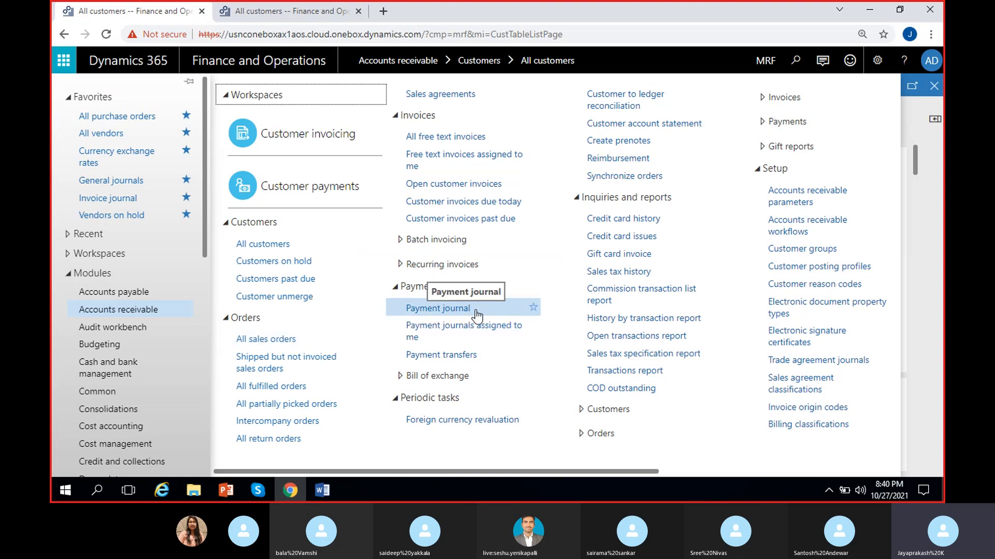
# Open Accounts receivable > Payments > Payment journal.
pyautogui.click(449, 310)
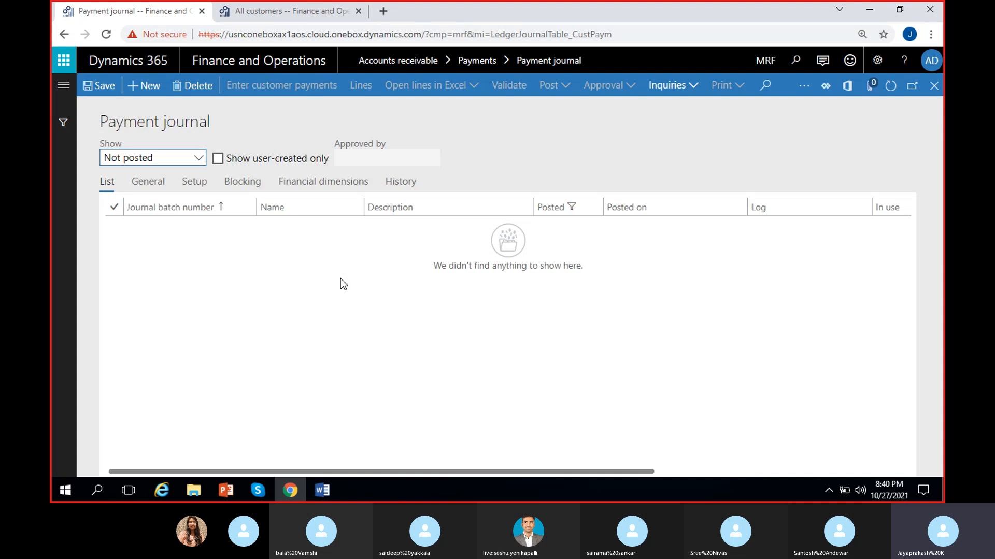
# Create payment journal batch MRF-000079 and check its Name lookup, which lists no journal names.
pyautogui.click(145, 89)
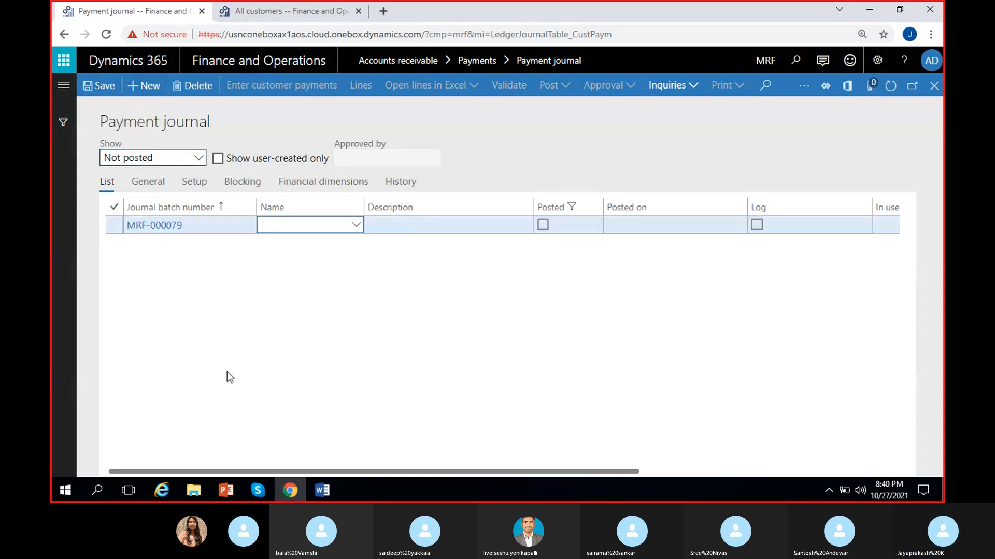
pyautogui.click(356, 225)
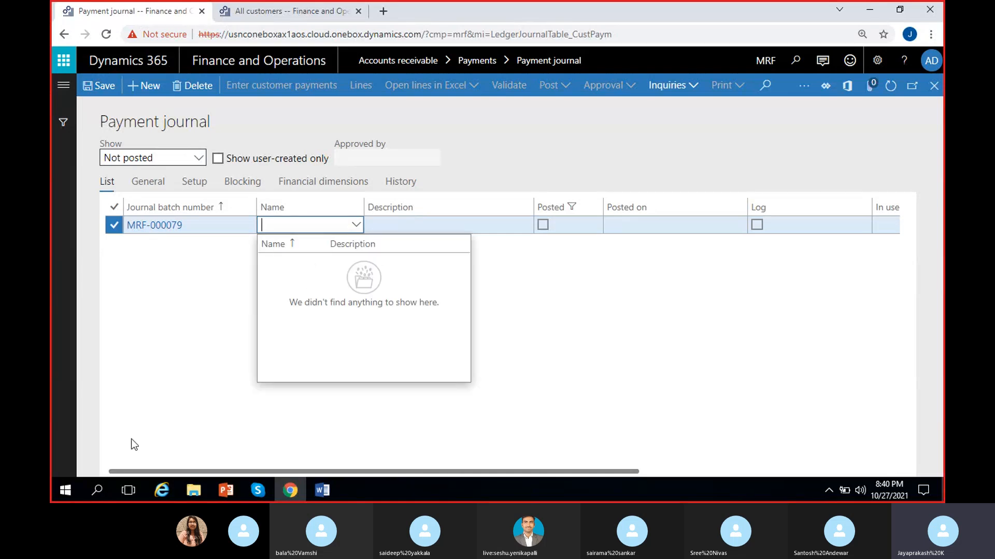
pyautogui.click(201, 356)
pyautogui.click(321, 229)
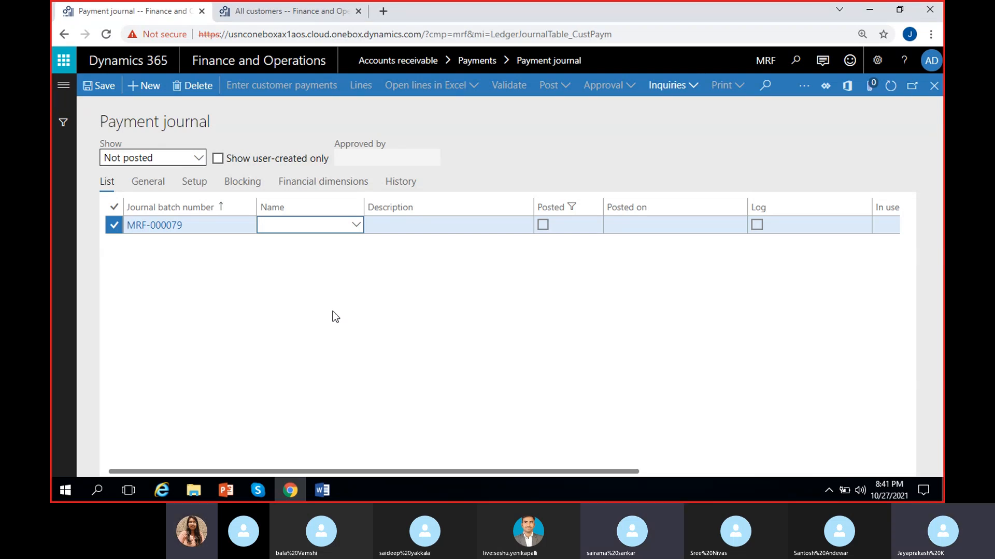
# From the Name field's details, add journal name CustPay, 'Customer payment journal', type Customer payment.
pyautogui.rightClick(359, 231)
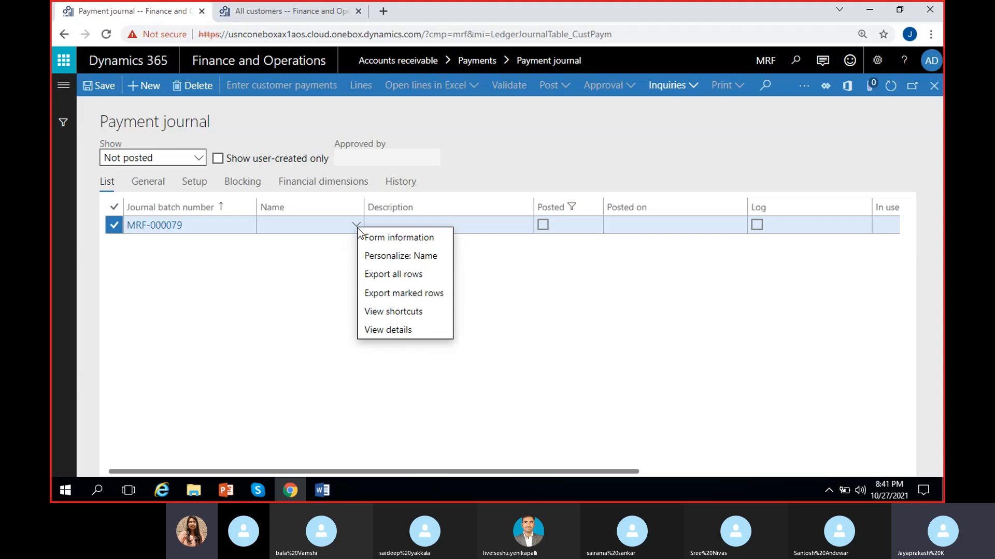
pyautogui.click(393, 330)
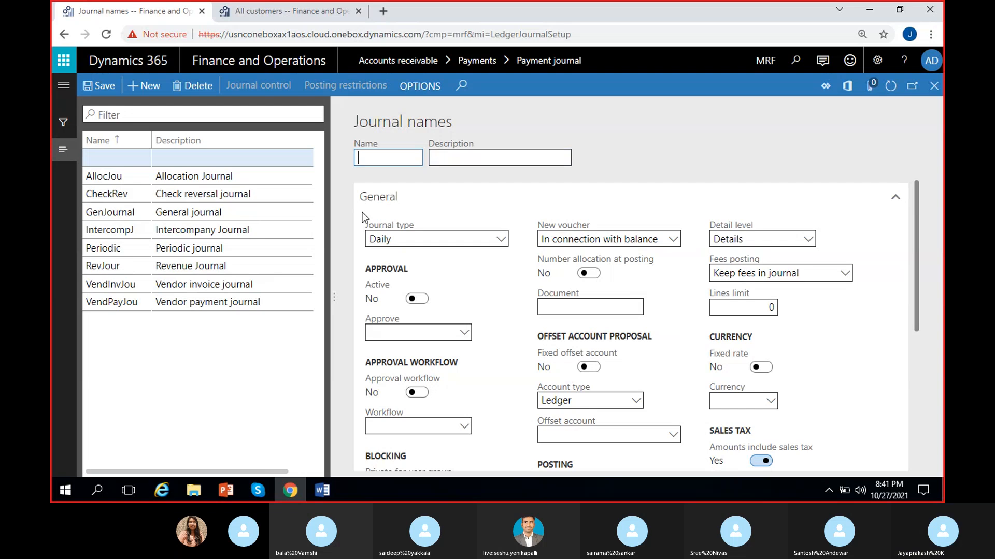
pyautogui.write('CustPay')
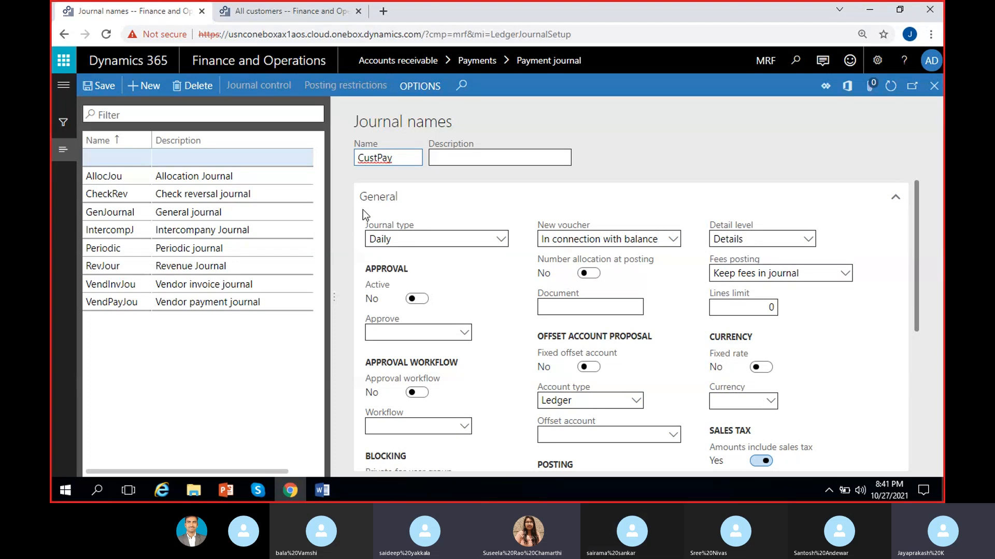
pyautogui.click(476, 150)
pyautogui.write('Customer paym')
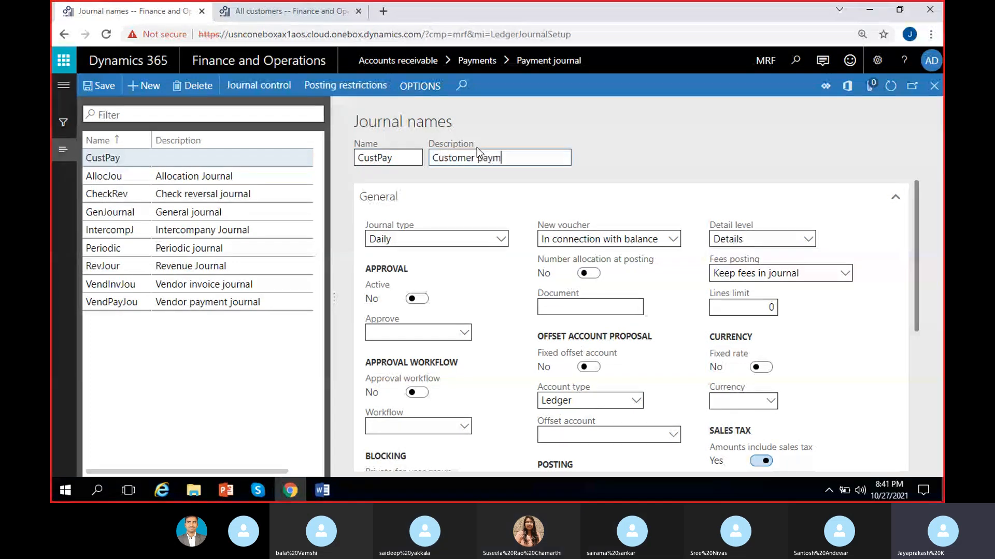
pyautogui.write('ent journal')
pyautogui.click(662, 154)
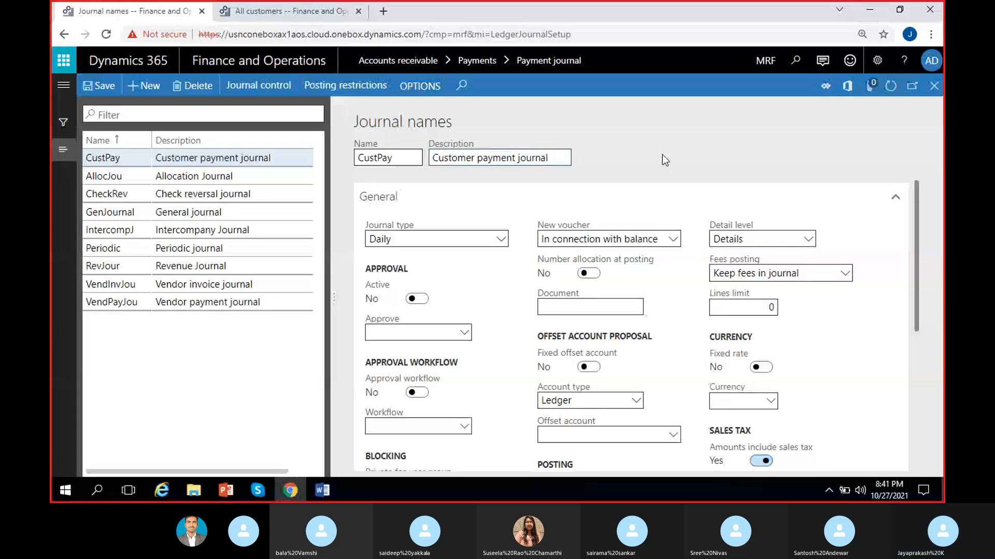
pyautogui.click(444, 239)
pyautogui.scroll(3, 421, 335)
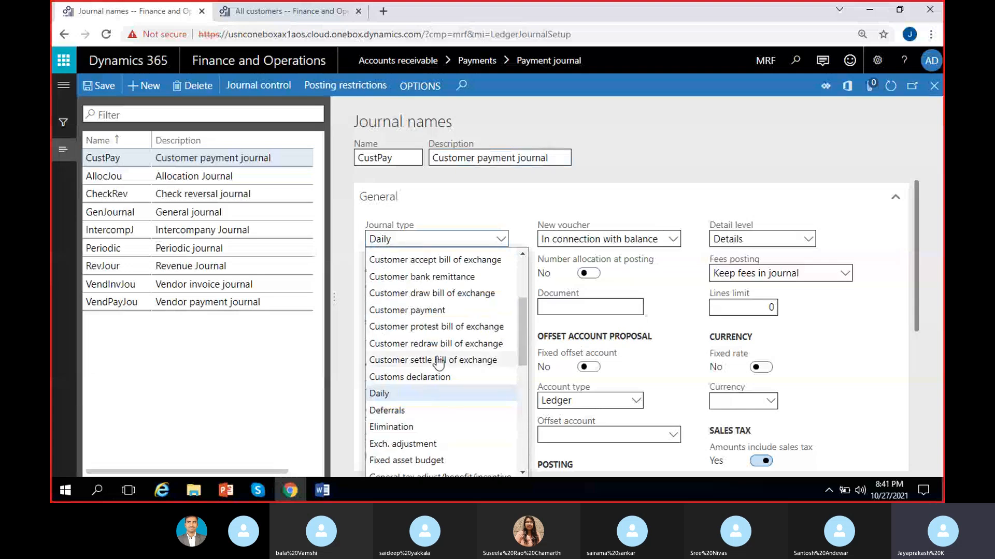
pyautogui.click(423, 310)
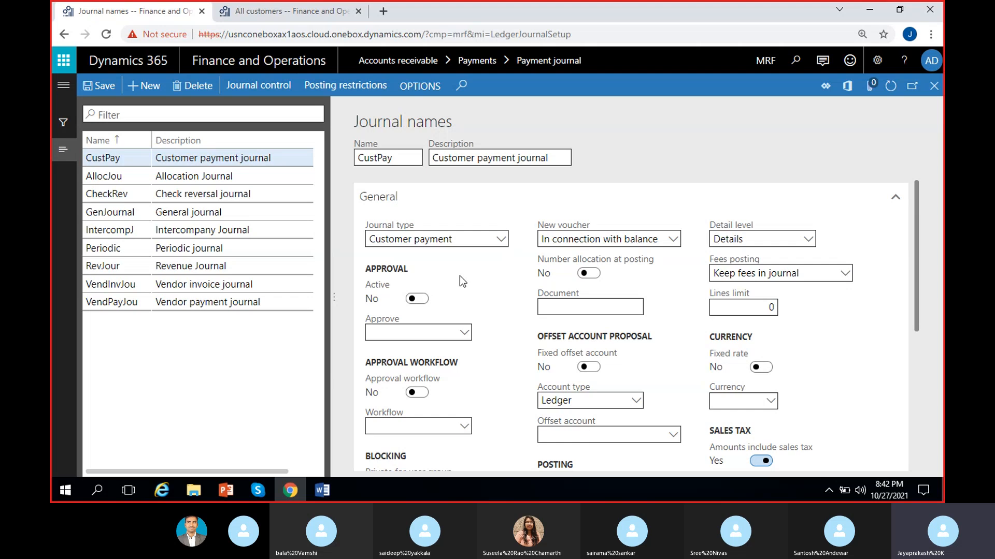
pyautogui.scroll(-3, 459, 276)
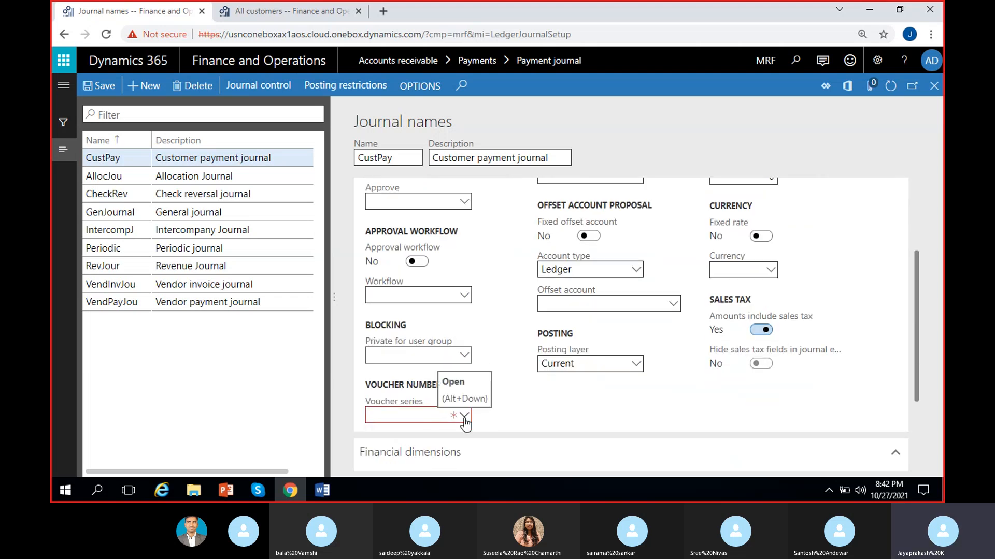
# Start a voucher number sequence with code and name CustPay, scope Company, company mrf.
pyautogui.rightClick(464, 419)
pyautogui.click(536, 406)
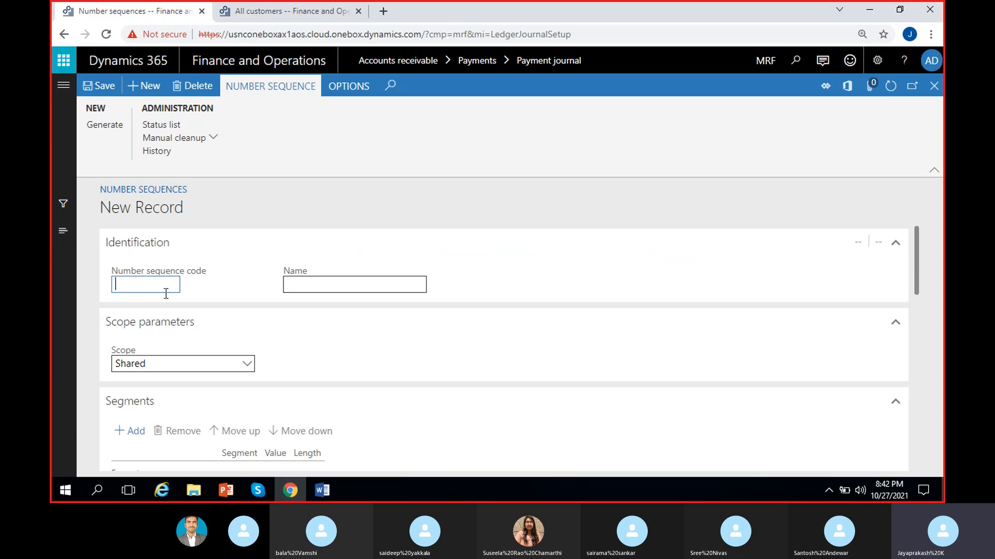
pyautogui.write('CustPay')
pyautogui.hotkey('ctrl', 'a')
pyautogui.hotkey('ctrl', 'c')
pyautogui.click(329, 282)
pyautogui.hotkey('ctrl', 'v')
pyautogui.click(247, 364)
pyautogui.click(184, 263)
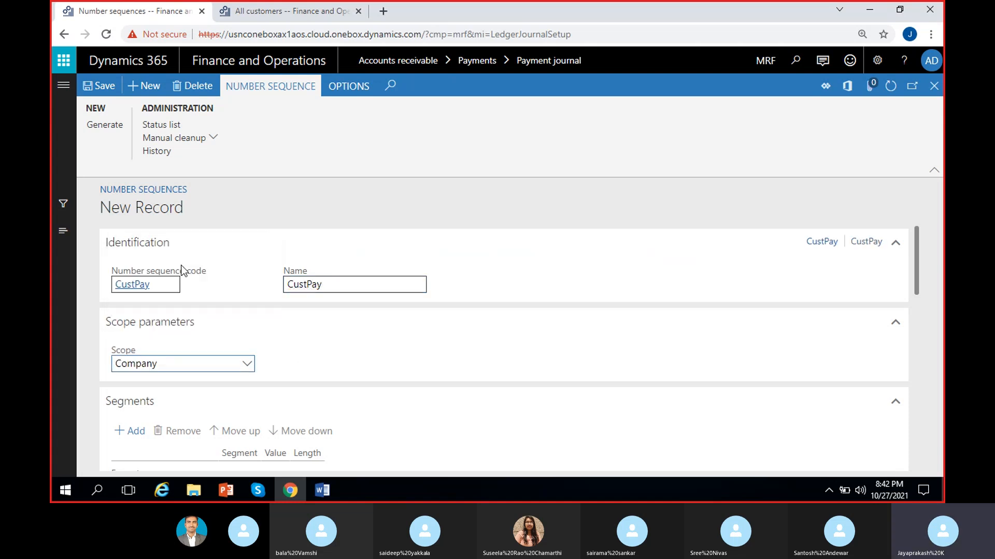
pyautogui.click(299, 365)
pyautogui.write('mrf')
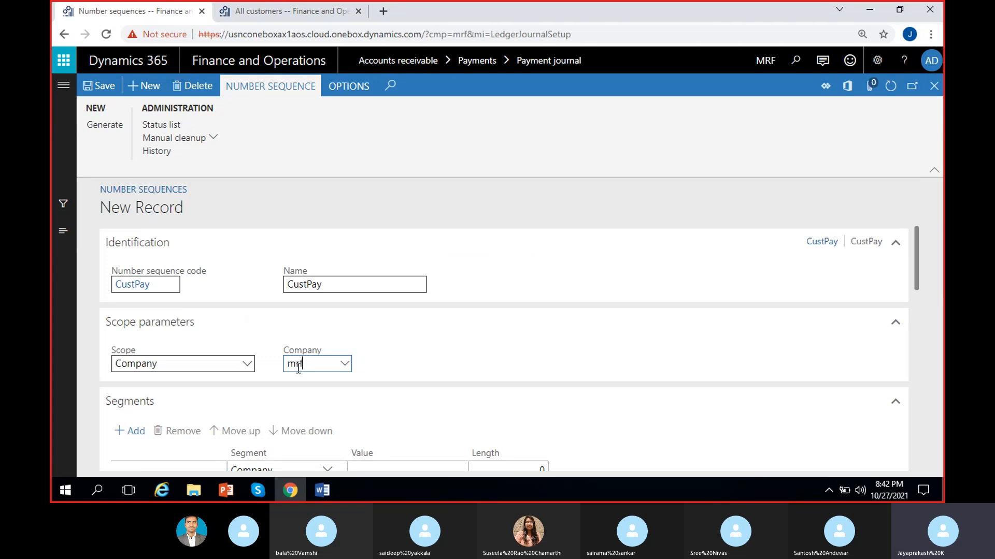
# Set the sequence segments to constant CustPay plus a six-character number part.
pyautogui.scroll(-4, 298, 369)
pyautogui.click(194, 238)
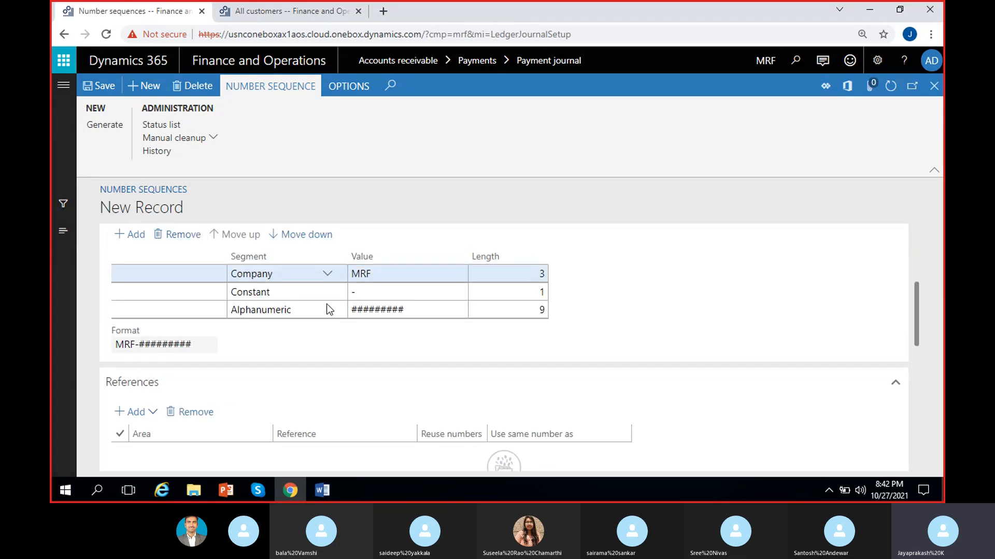
pyautogui.write('CustPay')
pyautogui.click(426, 295)
pyautogui.press('BackSpace')
pyautogui.press('BackSpace')
pyautogui.press('BackSpace')
pyautogui.click(486, 314)
# Set the largest number to 999999, make numbering continuous, and save the sequence.
pyautogui.scroll(-1, 486, 314)
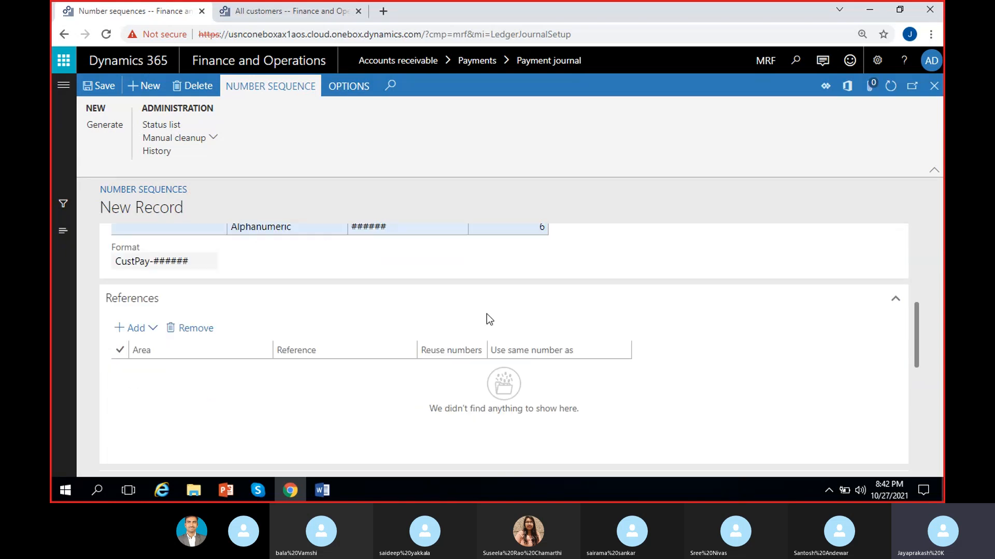
pyautogui.scroll(-4, 486, 314)
pyautogui.click(230, 422)
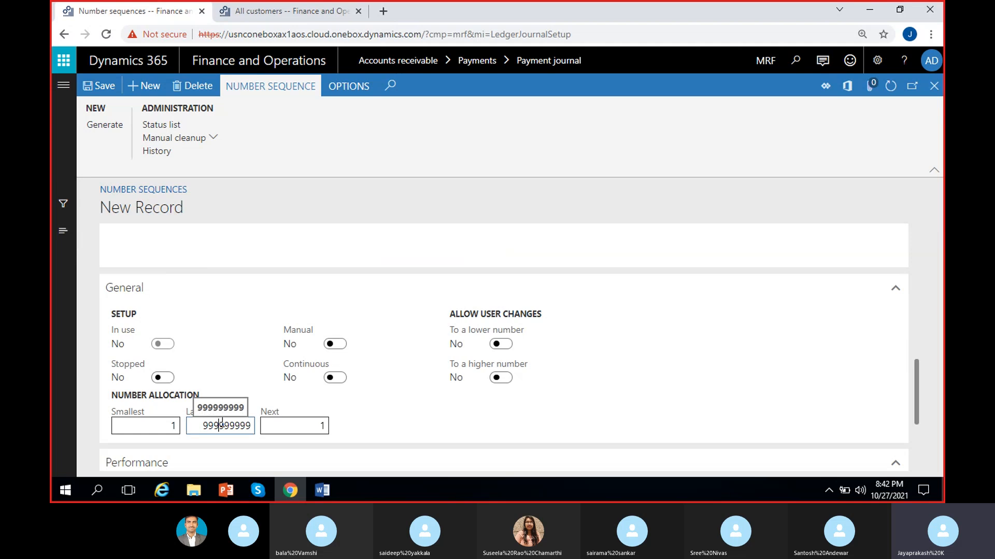
pyautogui.press('BackSpace')
pyautogui.press('BackSpace')
pyautogui.press('BackSpace')
pyautogui.click(375, 400)
pyautogui.click(333, 378)
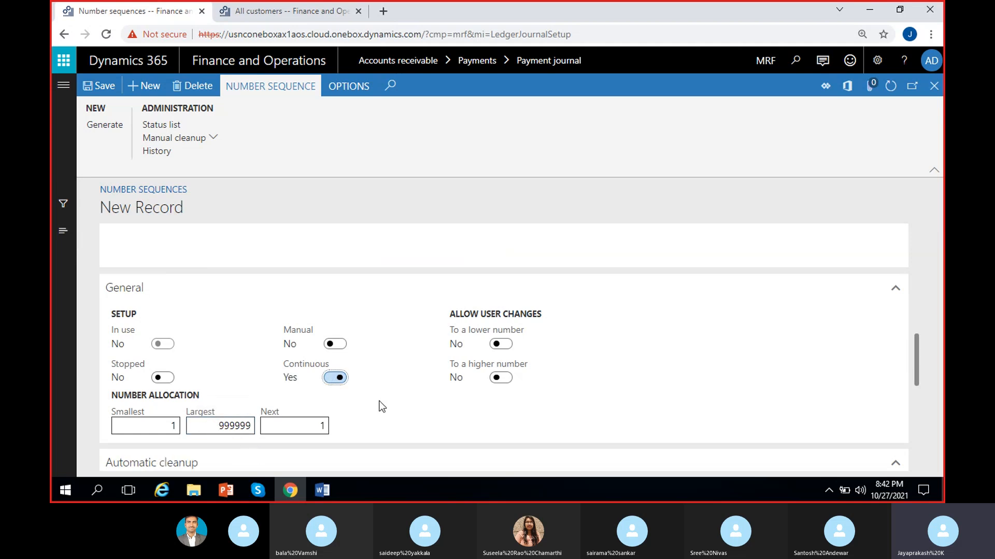
pyautogui.click(105, 91)
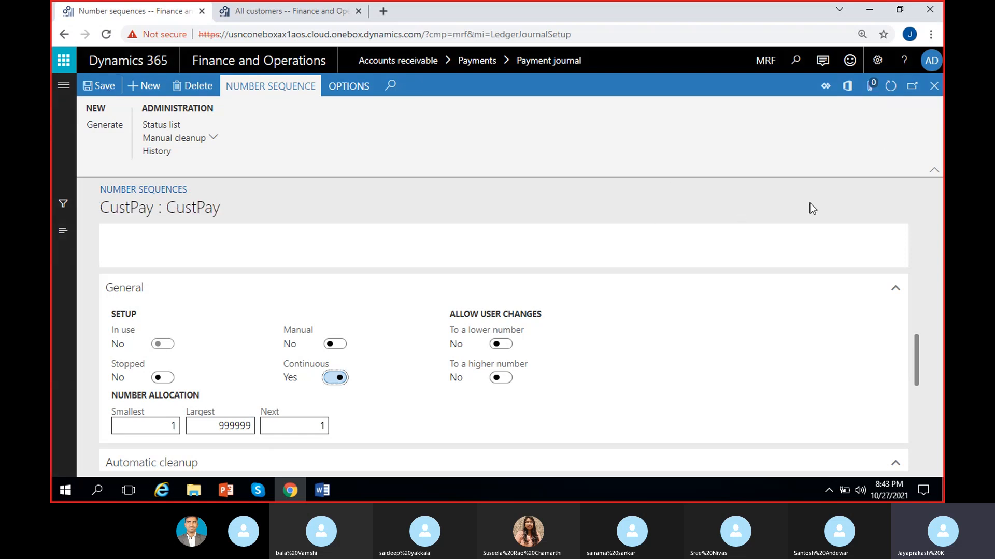
# Choose CustPay as the journal name's voucher series and save the journal name.
pyautogui.click(934, 88)
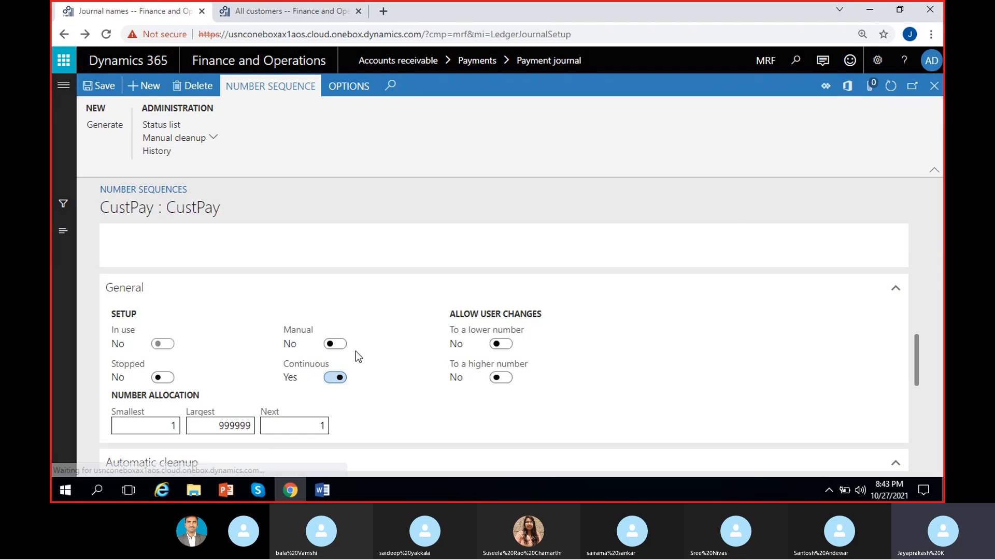
pyautogui.write('cus')
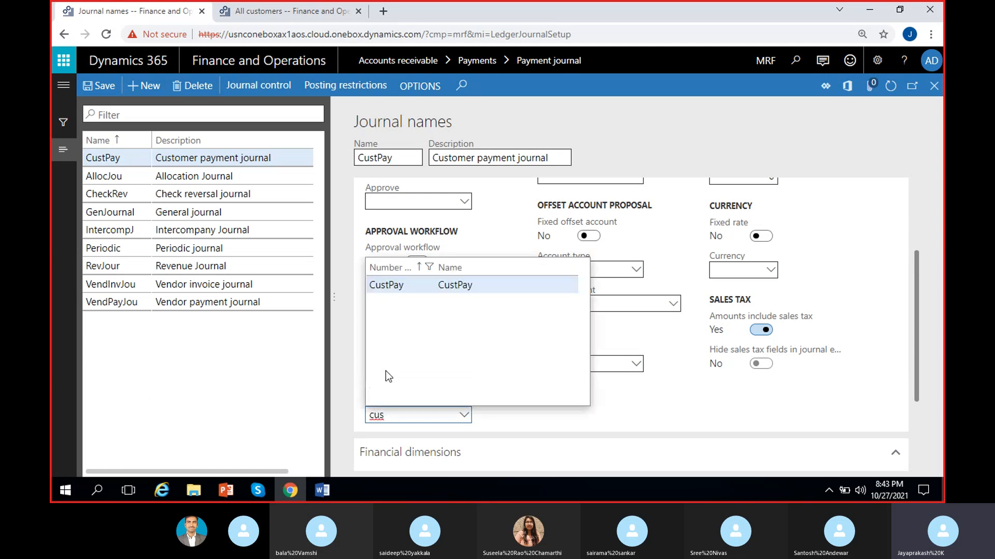
pyautogui.click(471, 288)
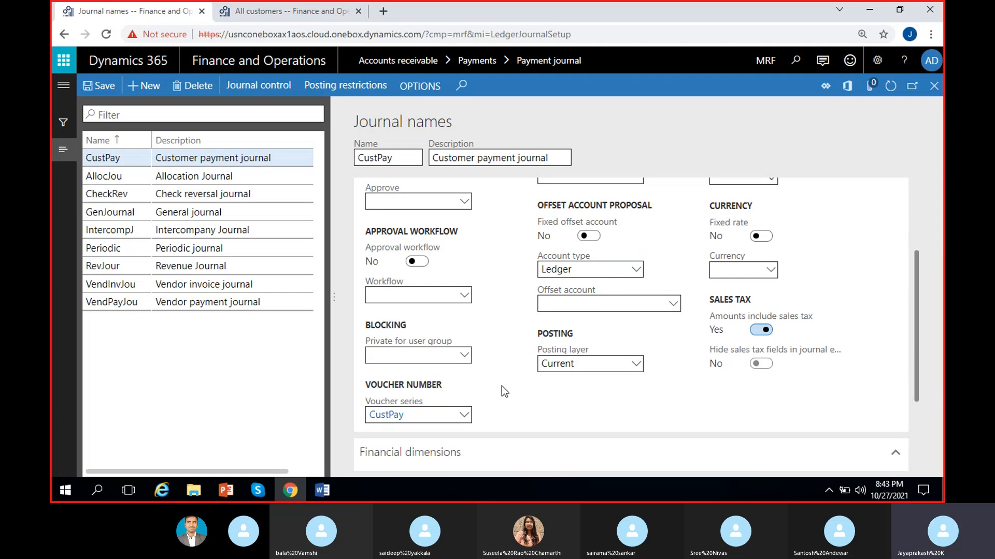
pyautogui.click(90, 88)
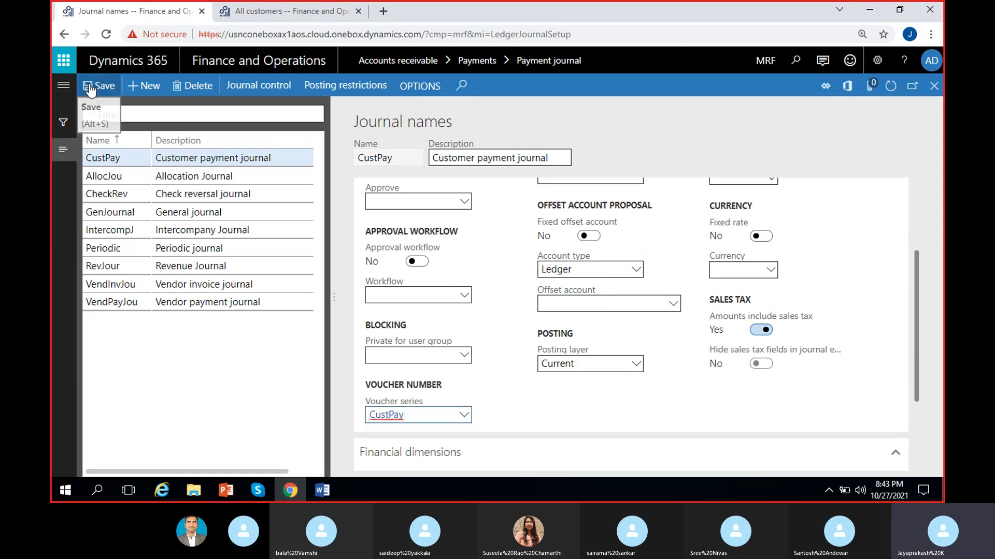
# Assign journal name CustPay to payment journal batch MRF-000079.
pyautogui.click(940, 93)
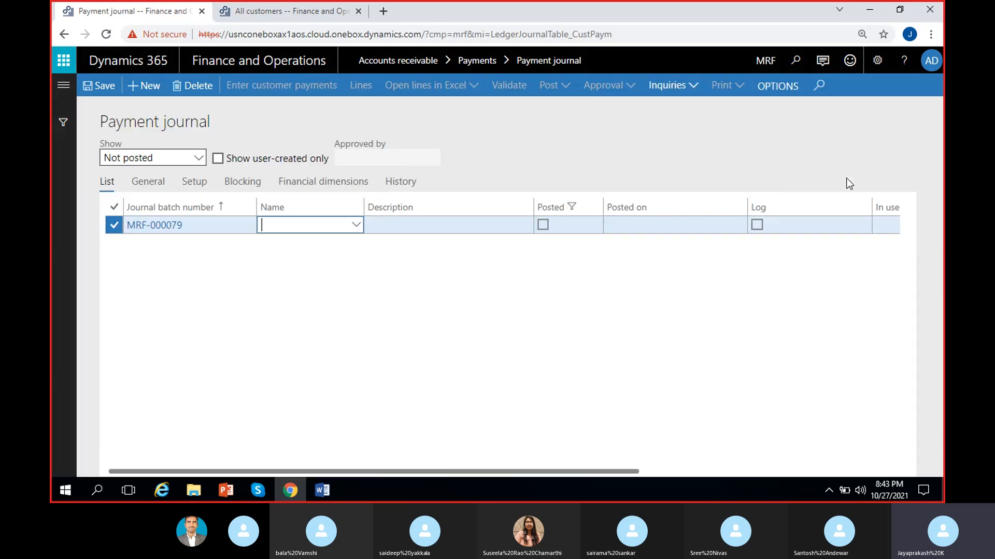
pyautogui.click(356, 226)
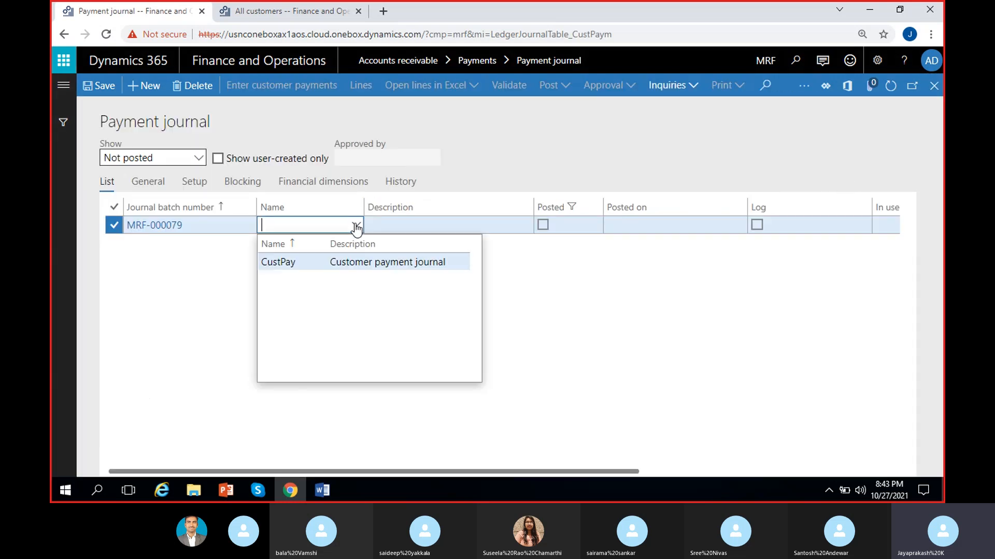
pyautogui.click(360, 266)
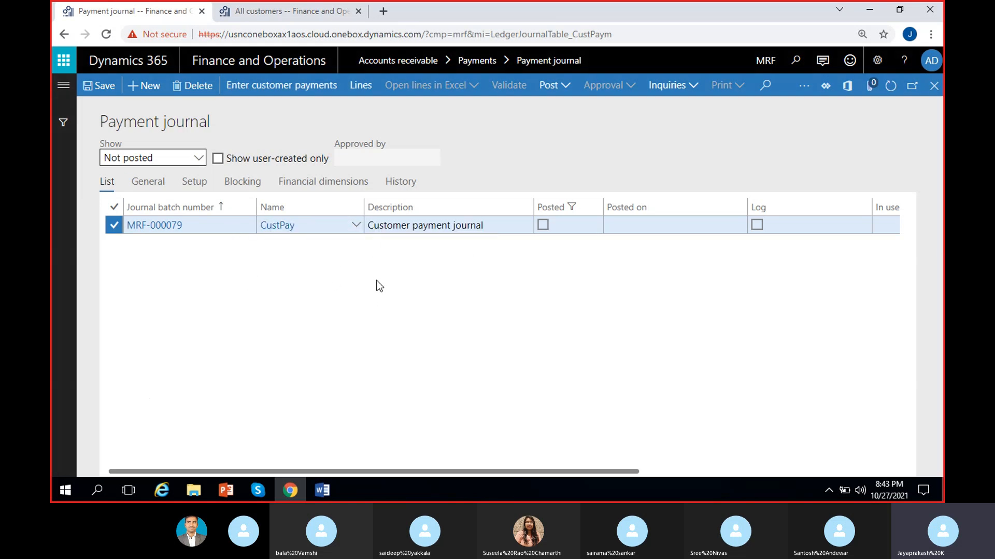
pyautogui.hscroll(5, 402, 303)
pyautogui.hscroll(-5, 402, 302)
# Review MRF-000079's General, Setup, Blocking, Financial dimensions and History tabs, then open its payment lines.
pyautogui.click(149, 182)
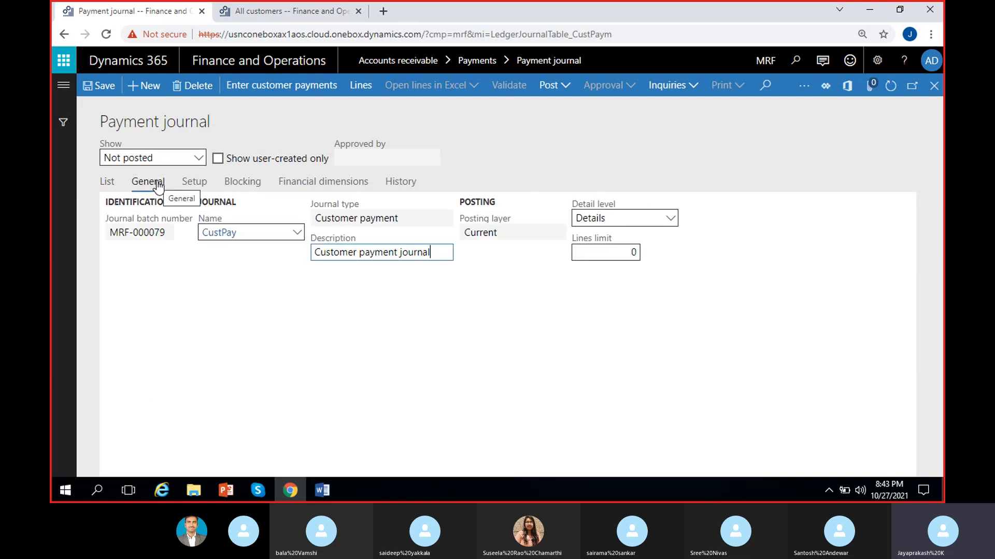
pyautogui.click(203, 182)
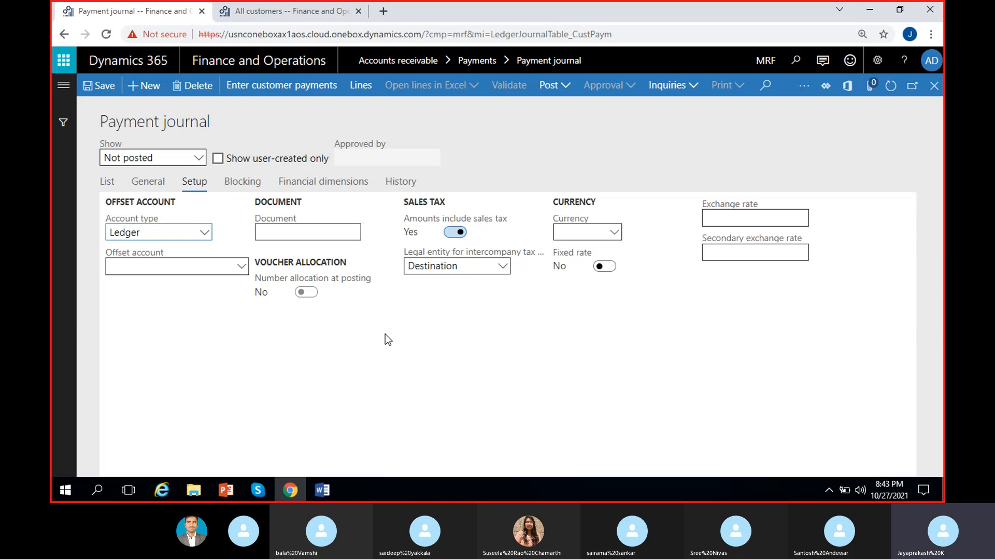
pyautogui.click(240, 191)
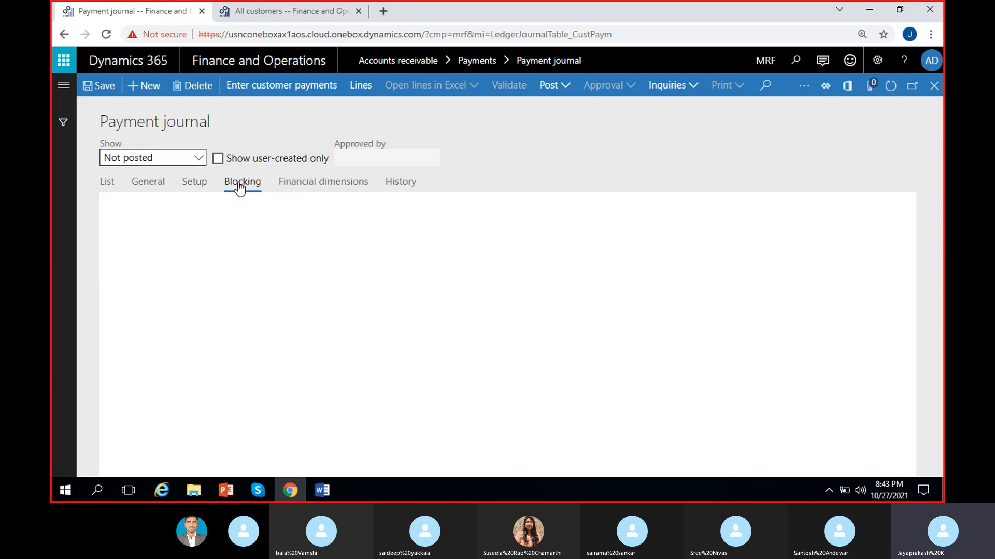
pyautogui.click(305, 185)
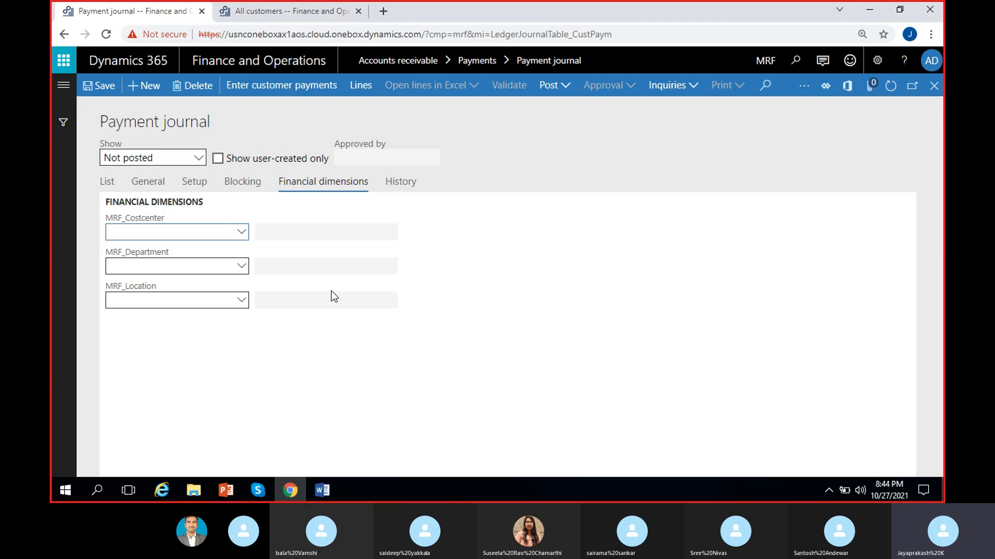
pyautogui.click(400, 183)
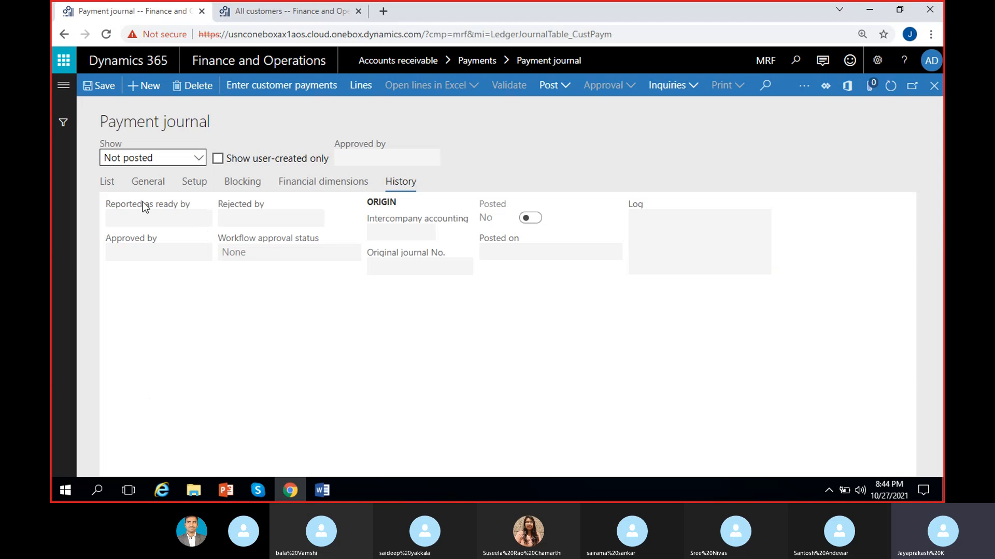
pyautogui.click(107, 182)
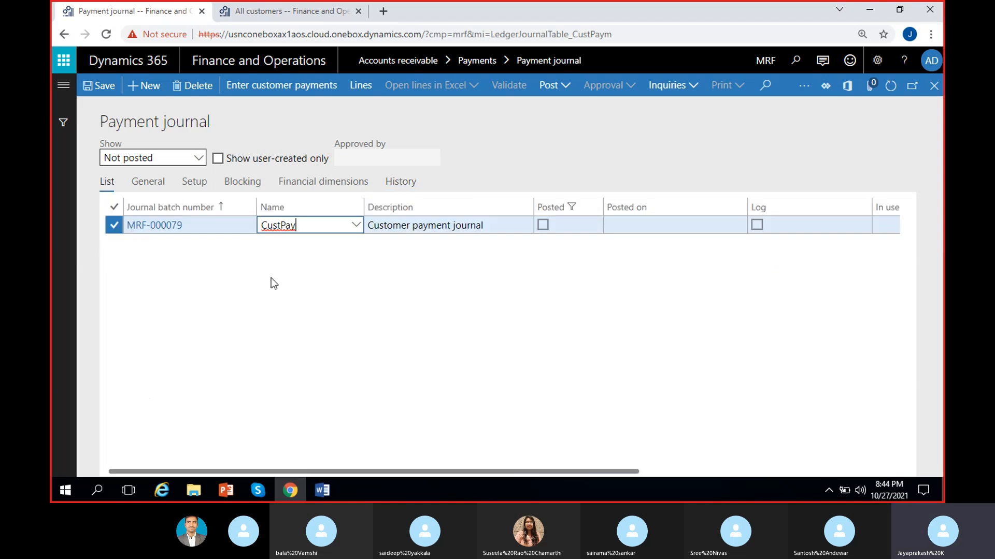
pyautogui.click(312, 274)
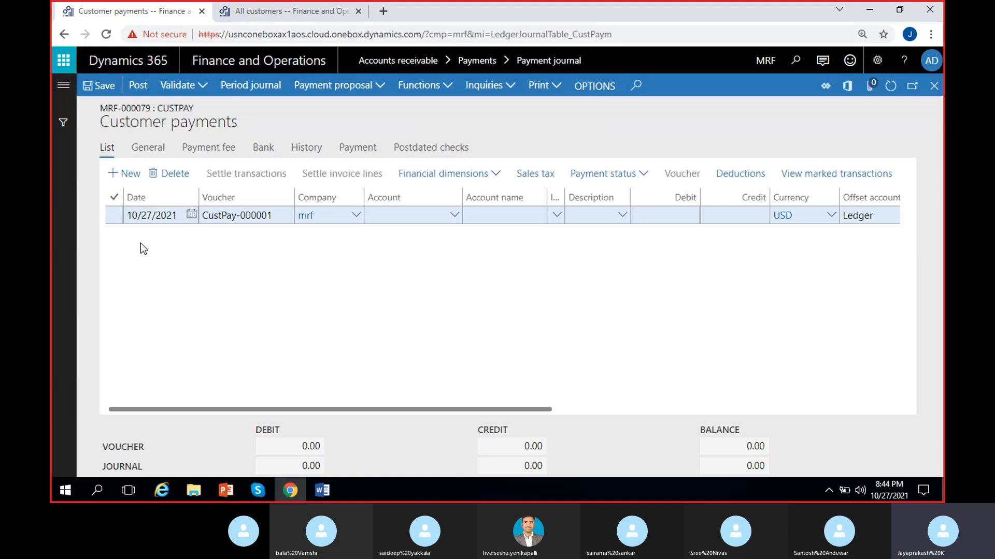
# Set the payment line's account to customer CUST-000001, KIA Motors.
pyautogui.click(208, 216)
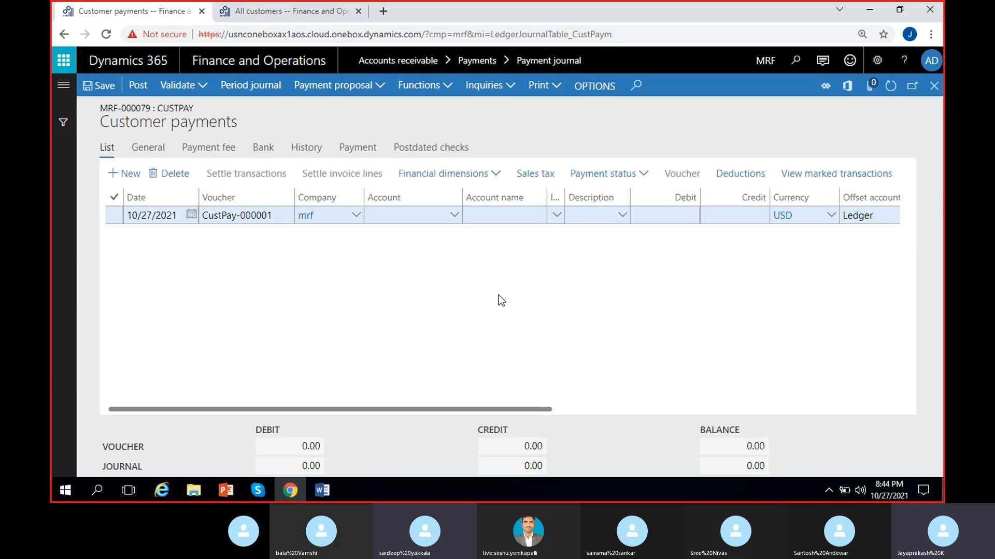
pyautogui.click(453, 216)
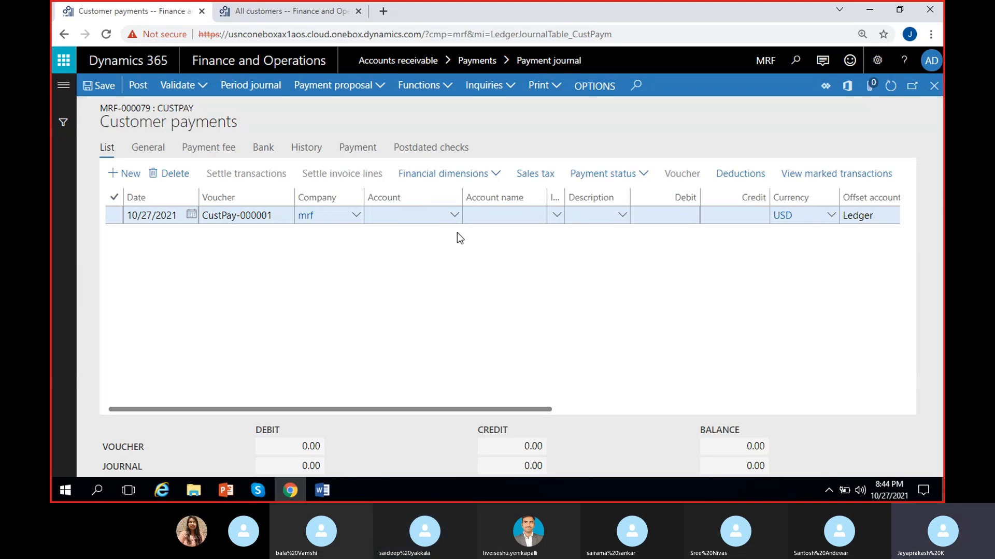
pyautogui.click(454, 217)
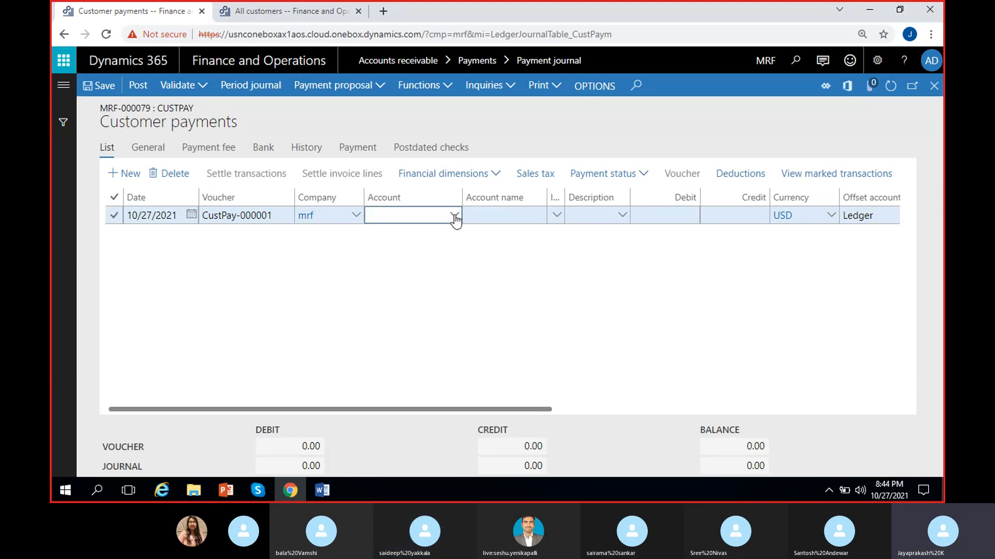
pyautogui.click(454, 216)
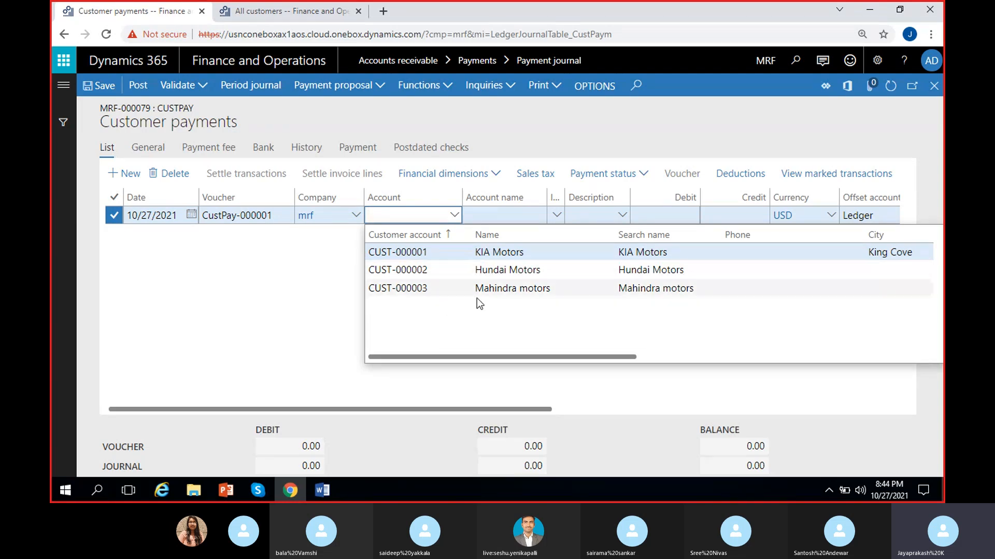
pyautogui.click(459, 250)
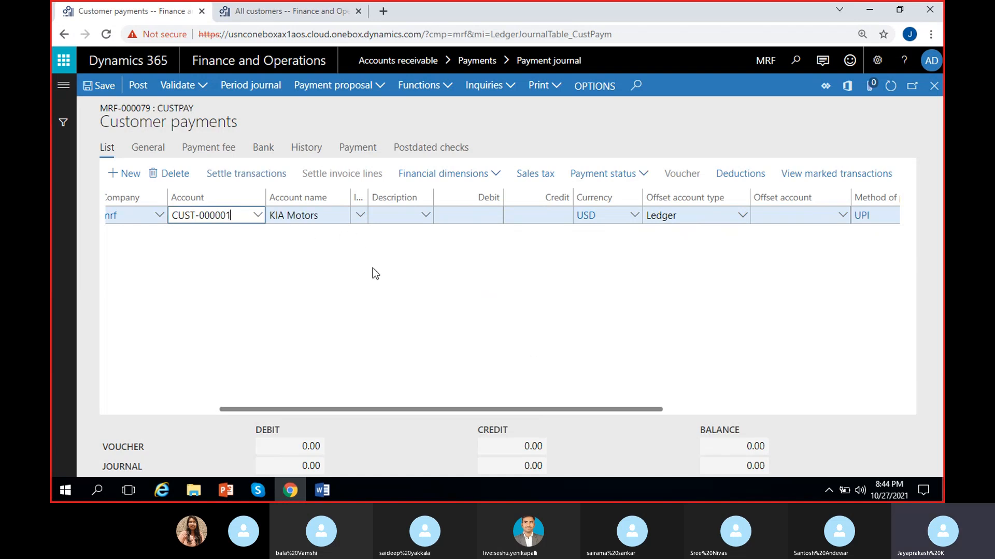
# Check the line's Invoice lookup for KIA Motors, finding no open invoices to settle.
pyautogui.moveTo(367, 197); pyautogui.dragTo(429, 198)
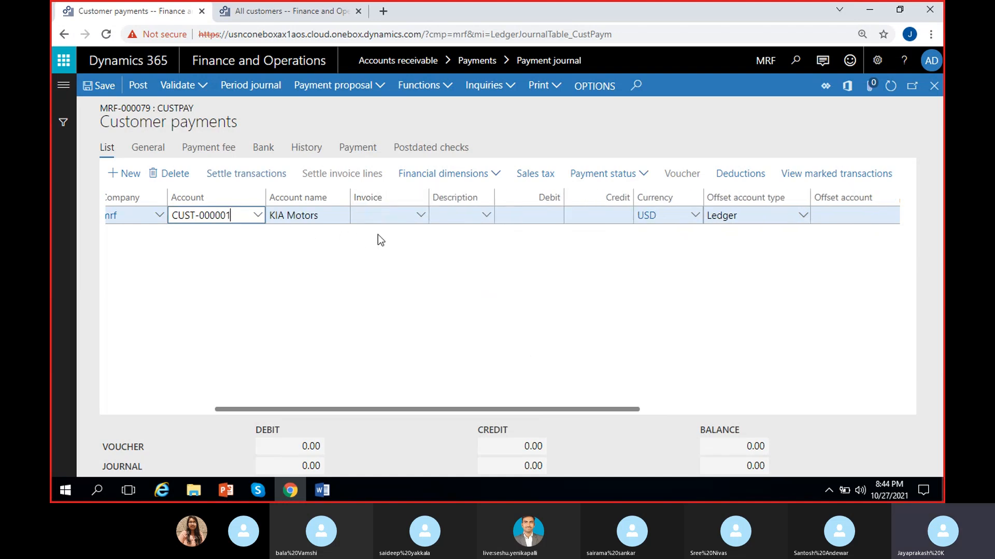
pyautogui.press('Tab')
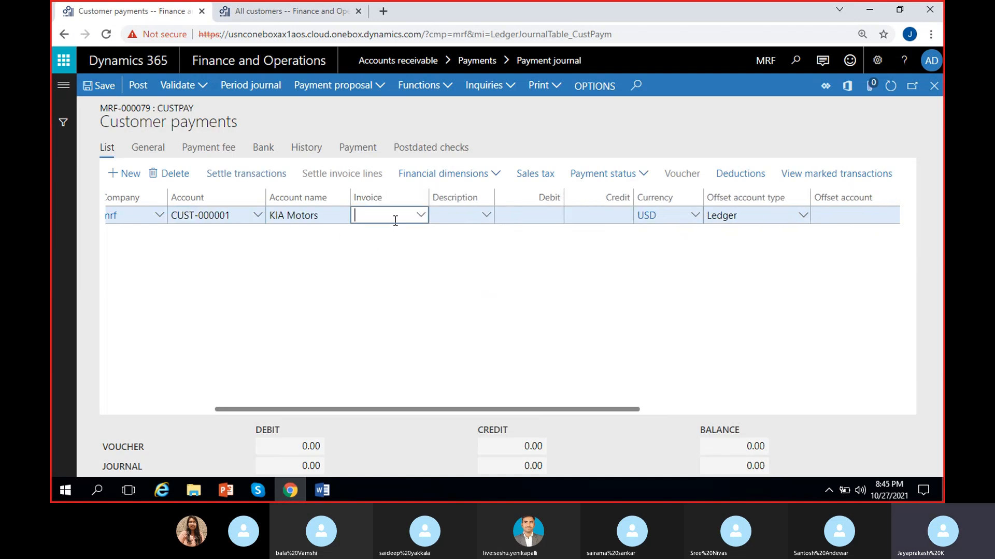
pyautogui.click(392, 268)
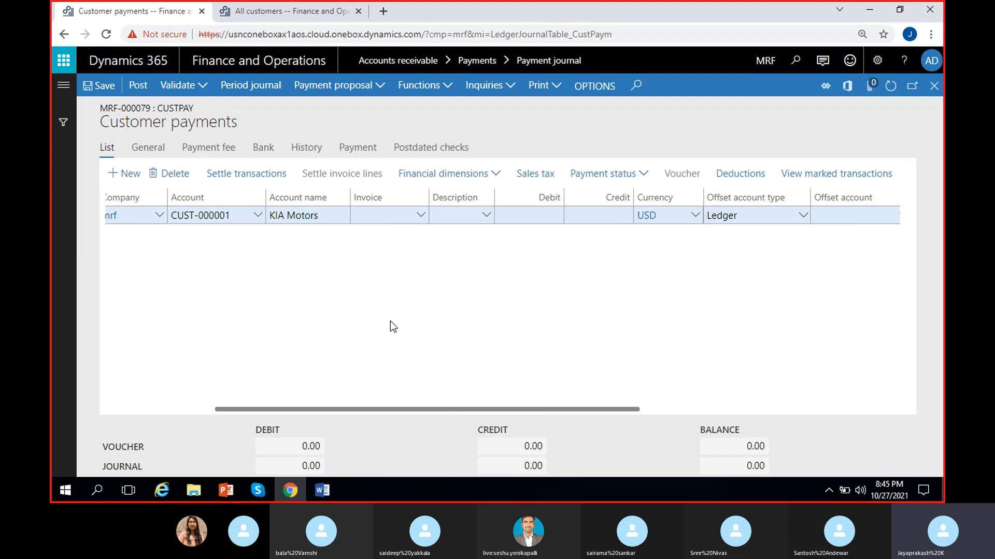
pyautogui.click(422, 215)
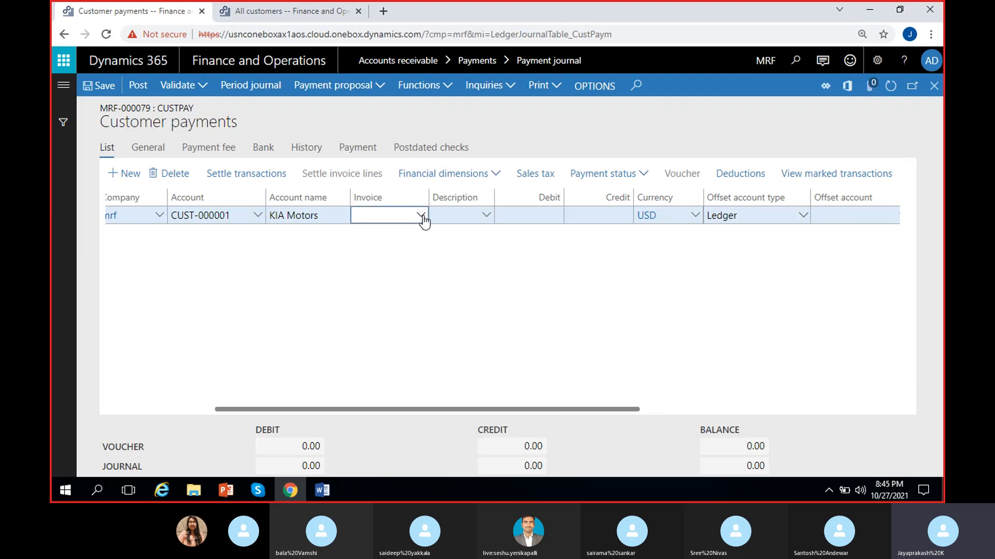
pyautogui.click(298, 266)
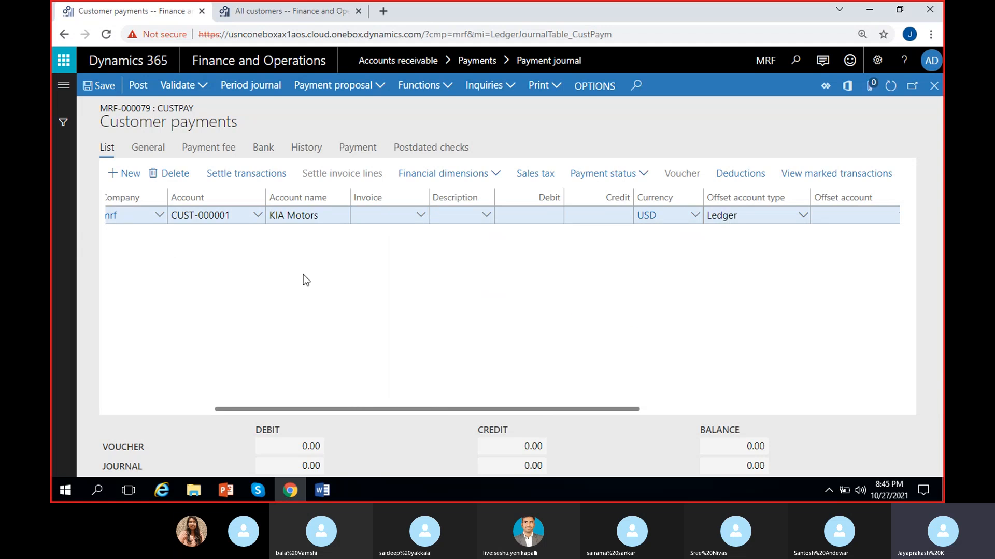
pyautogui.click(380, 218)
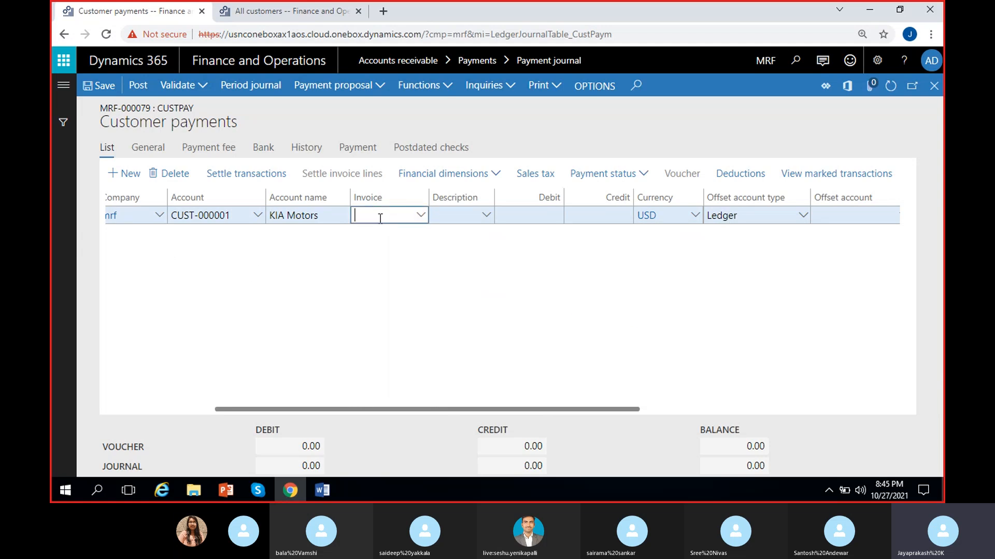
pyautogui.click(403, 266)
pyautogui.moveTo(427, 197); pyautogui.dragTo(411, 197)
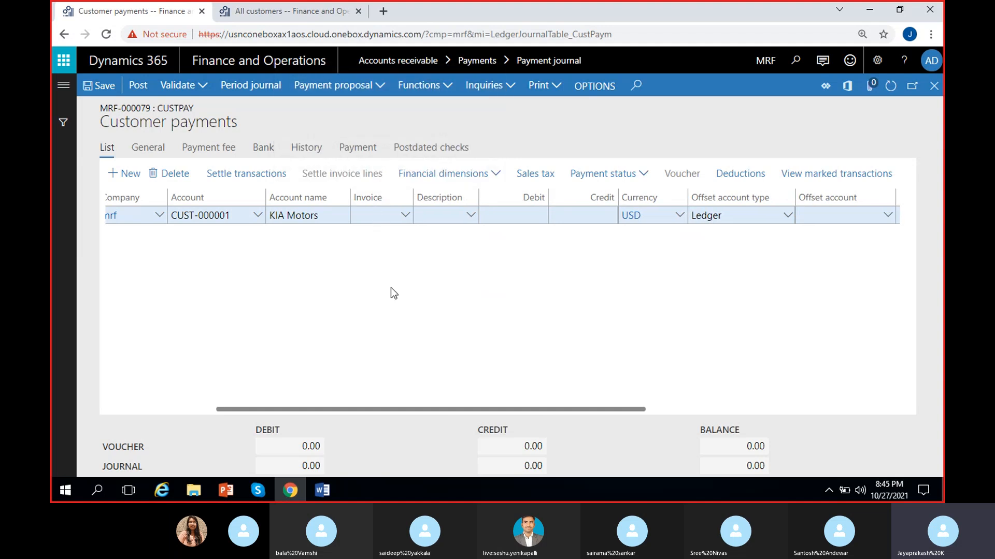
pyautogui.click(405, 216)
pyautogui.click(323, 308)
# Enter the description 'Advance payment from KIA' on the KIA Motors line and widen the Description column.
pyautogui.click(420, 219)
pyautogui.write('Advance')
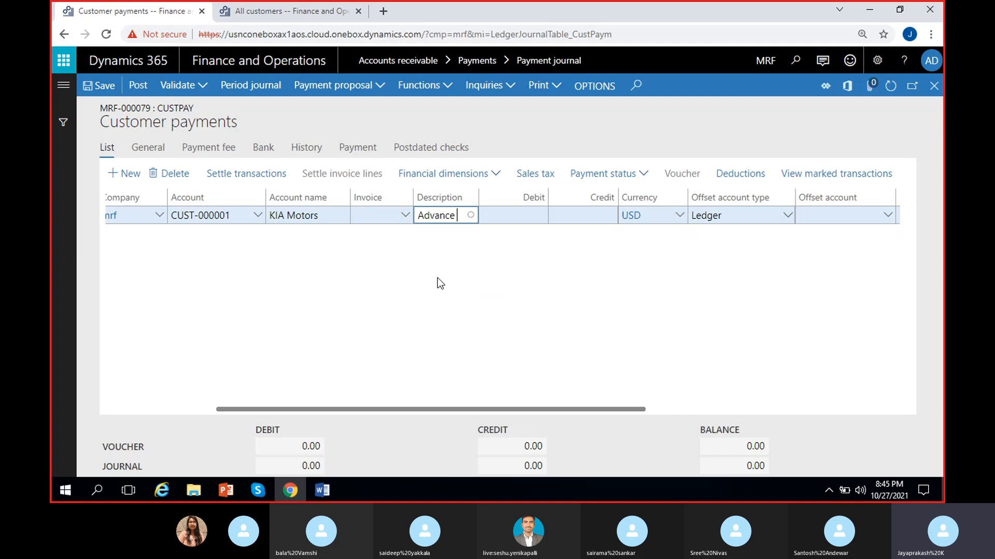
pyautogui.write(' payment')
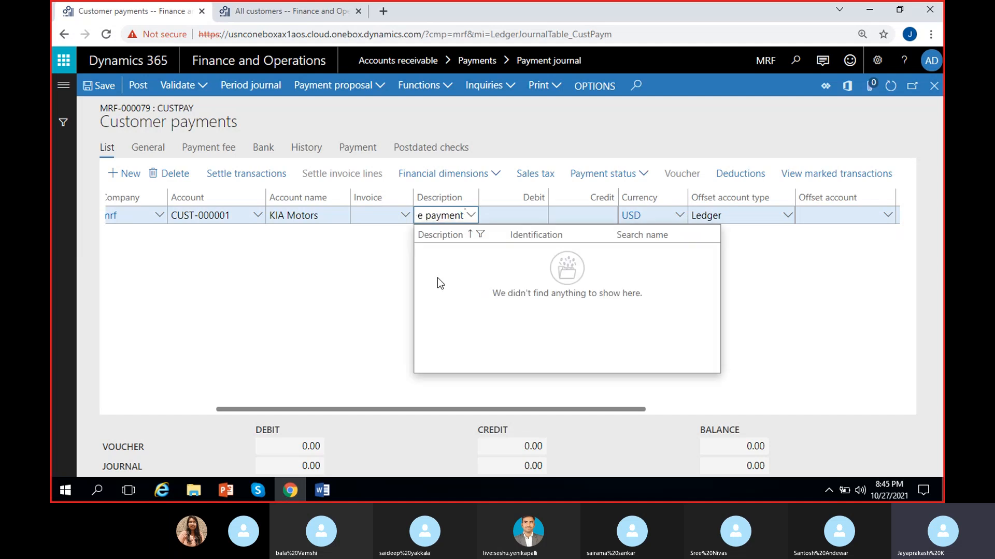
pyautogui.write(' from KIA')
pyautogui.click(409, 236)
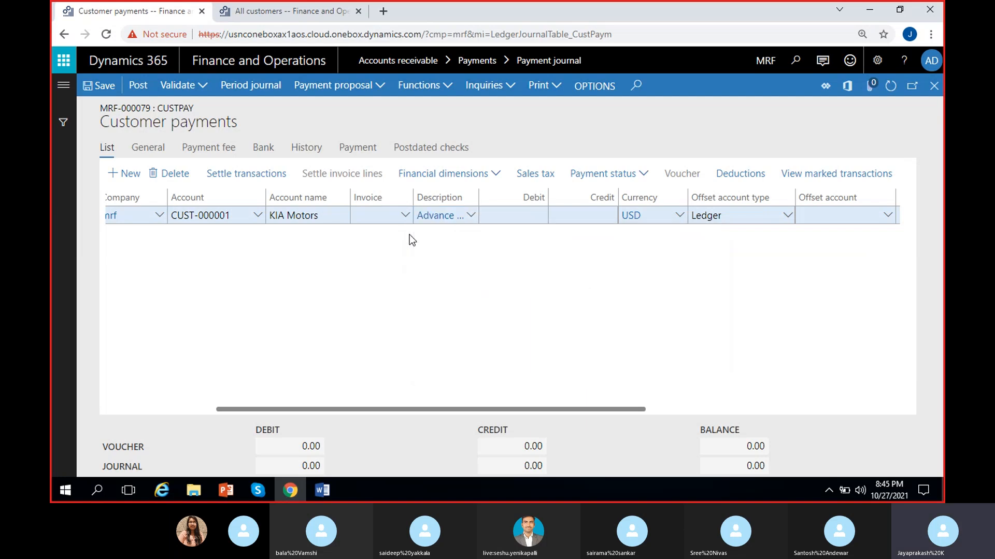
pyautogui.moveTo(477, 198); pyautogui.dragTo(537, 198)
pyautogui.click(602, 289)
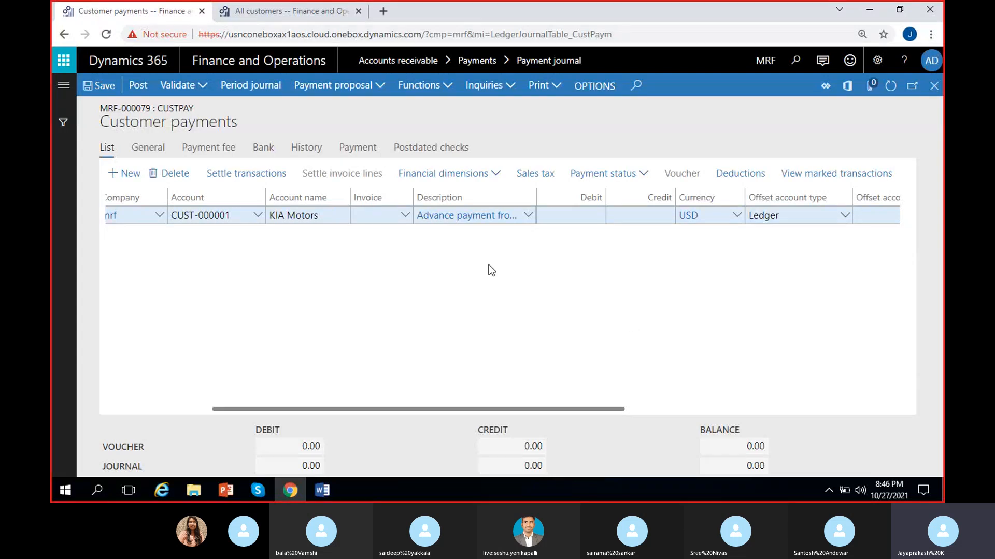
# Enter a 1,000.00 credit on the KIA Motors line and autofit the Description column.
pyautogui.click(632, 216)
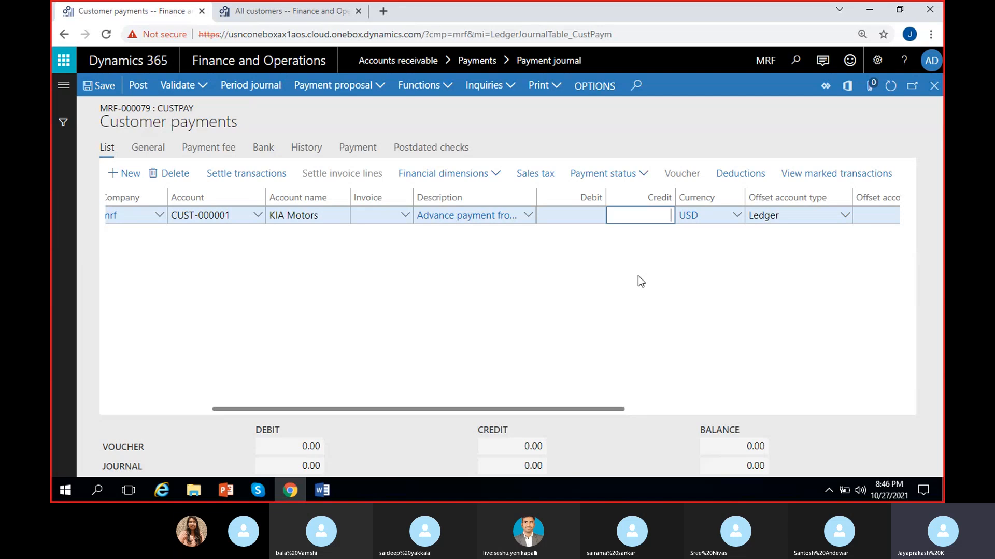
pyautogui.write('1000')
pyautogui.click(656, 300)
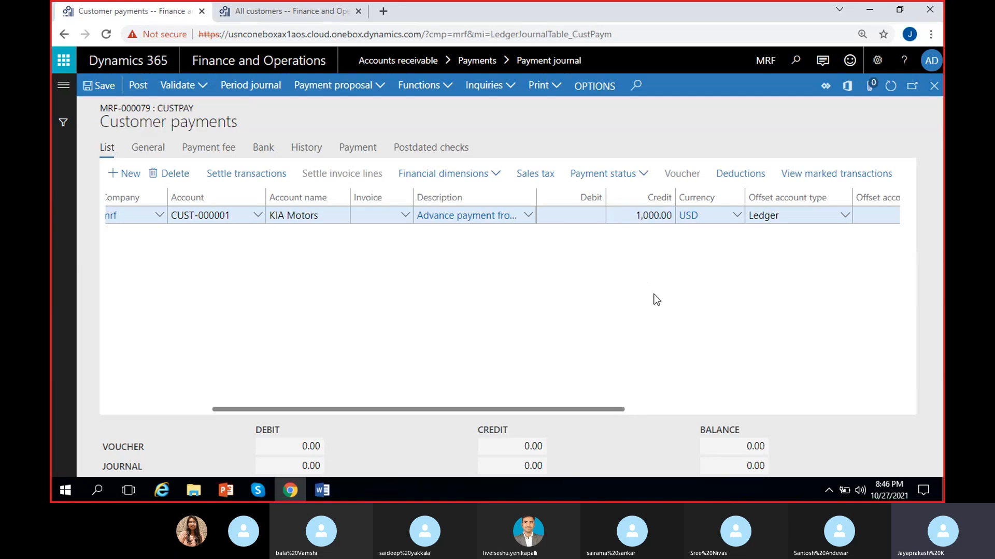
pyautogui.doubleClick(537, 200)
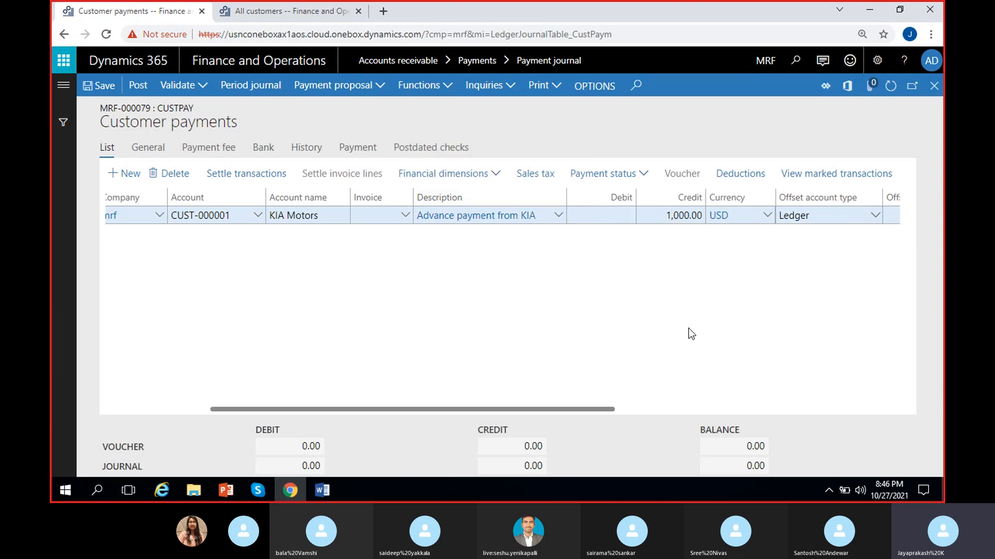
pyautogui.hscroll(3, 693, 346)
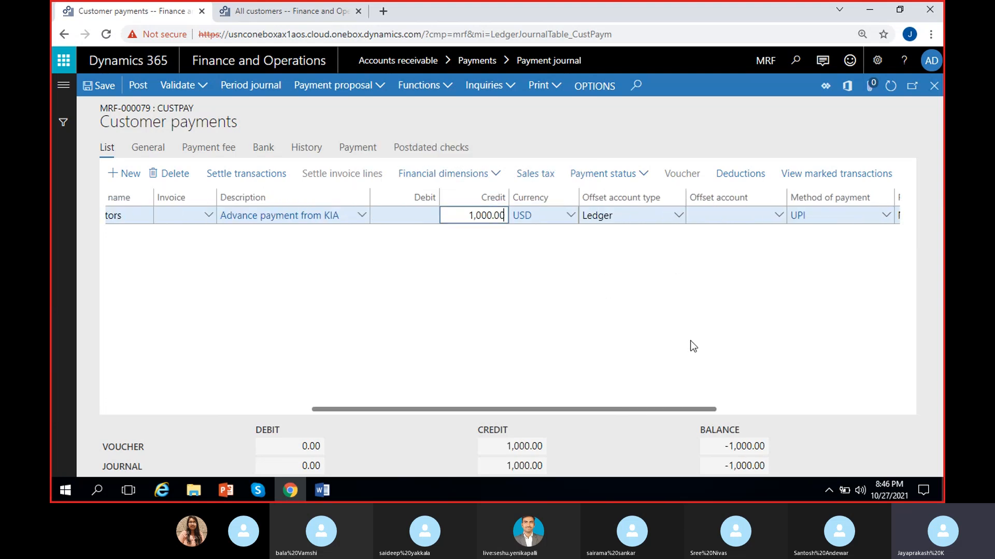
pyautogui.hscroll(2, 620, 234)
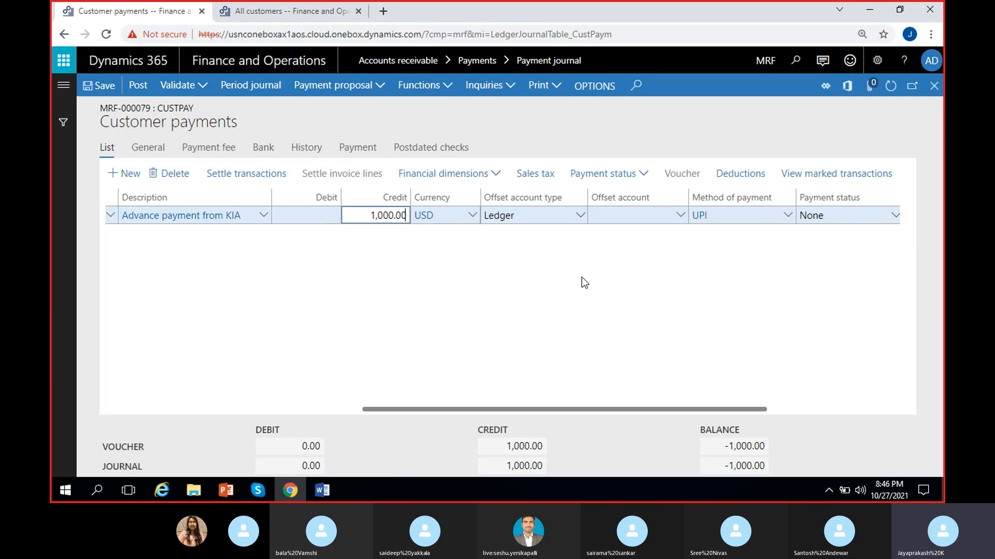
# Set the line's offset account type to Bank and the offset account to ICICI-1.
pyautogui.click(580, 215)
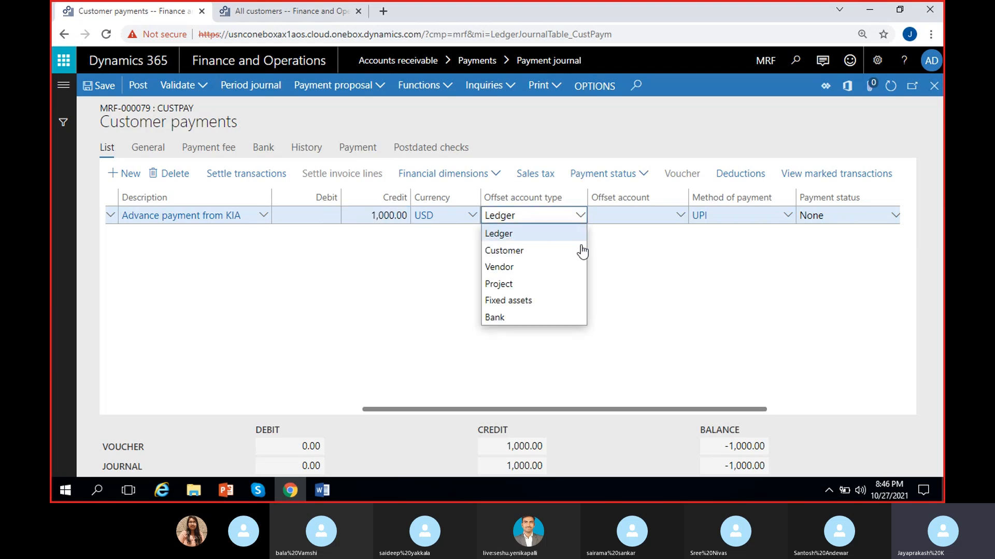
pyautogui.click(526, 317)
pyautogui.click(680, 219)
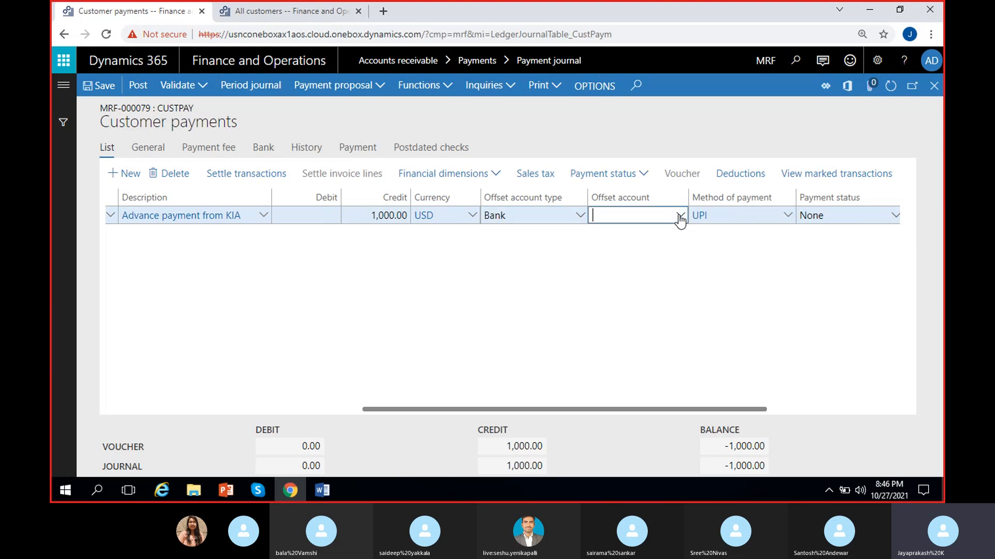
pyautogui.click(632, 254)
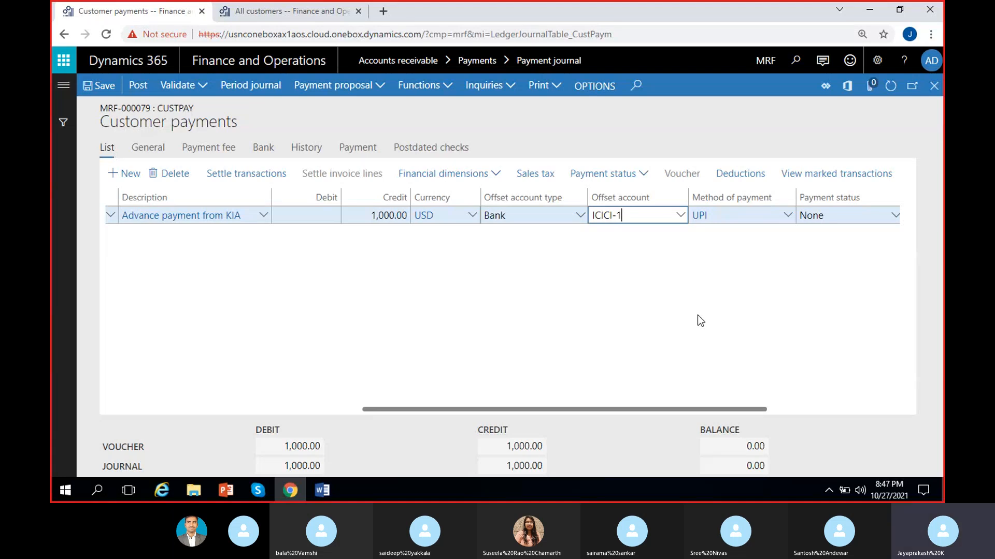
pyautogui.click(558, 330)
pyautogui.hscroll(-4, 450, 346)
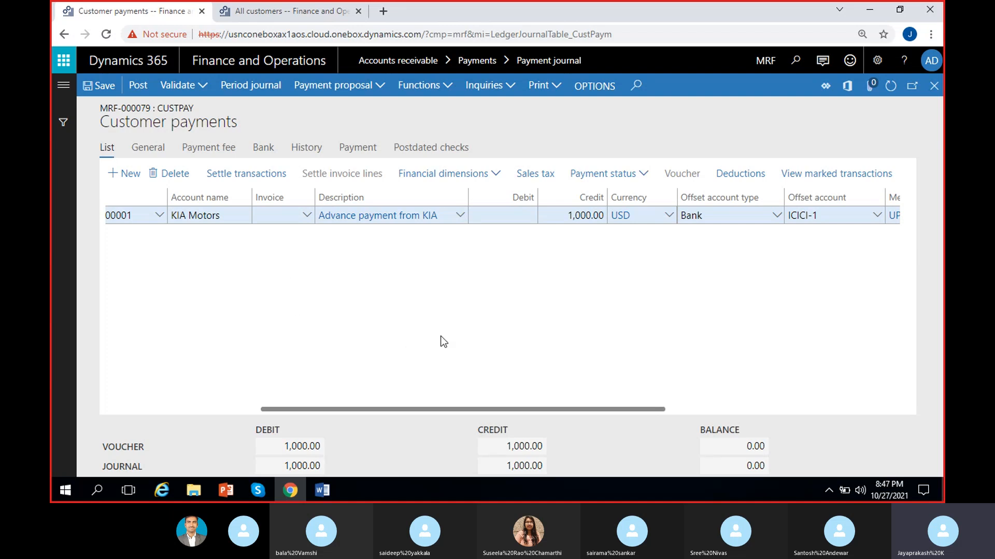
pyautogui.hscroll(4, 515, 352)
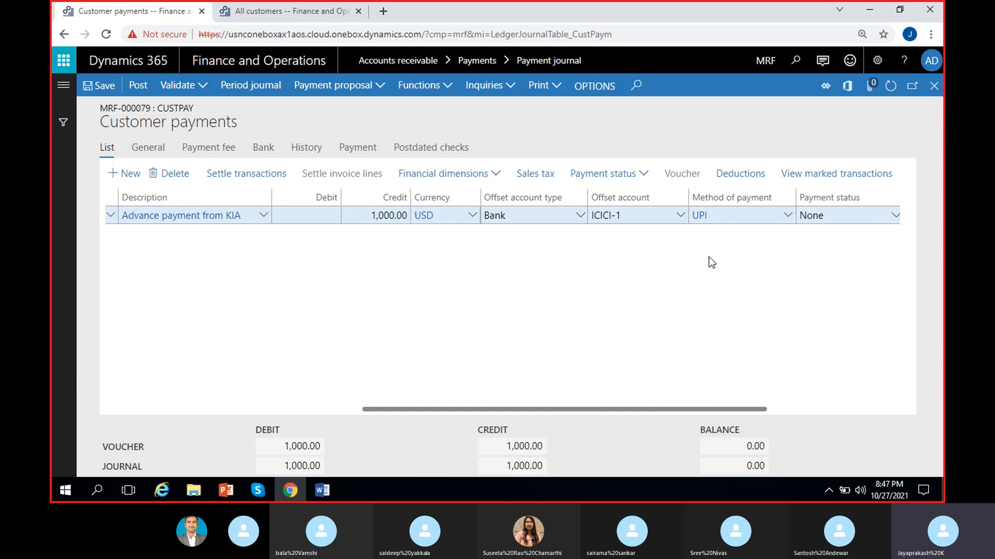
# Switch the KIA Motors line's method of payment from UPI to Check.
pyautogui.hscroll(3, 758, 307)
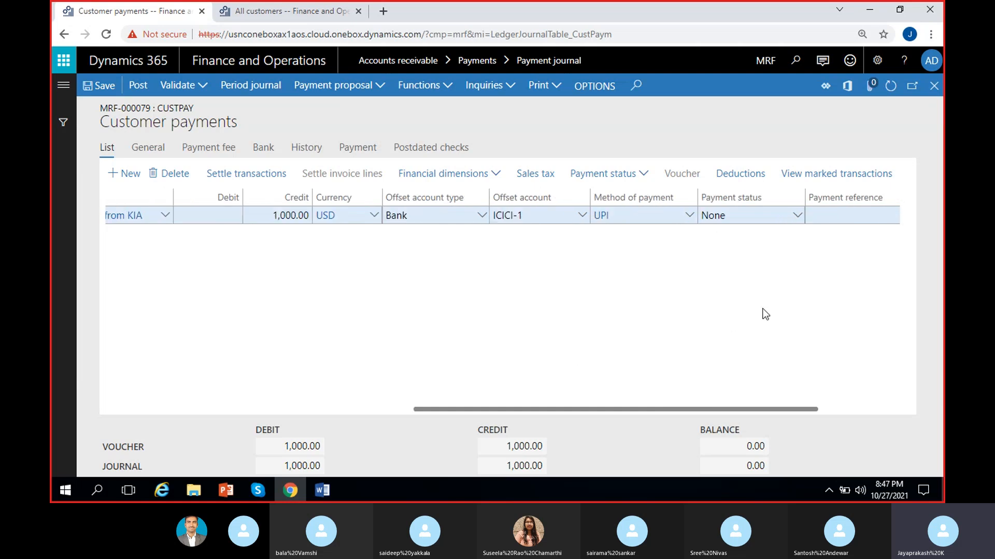
pyautogui.click(589, 215)
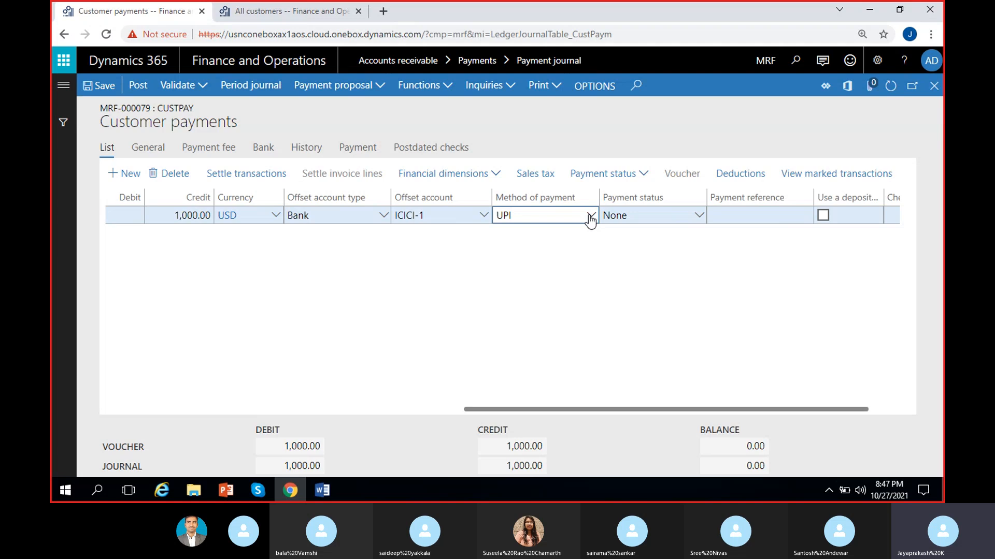
pyautogui.click(591, 216)
pyautogui.click(428, 333)
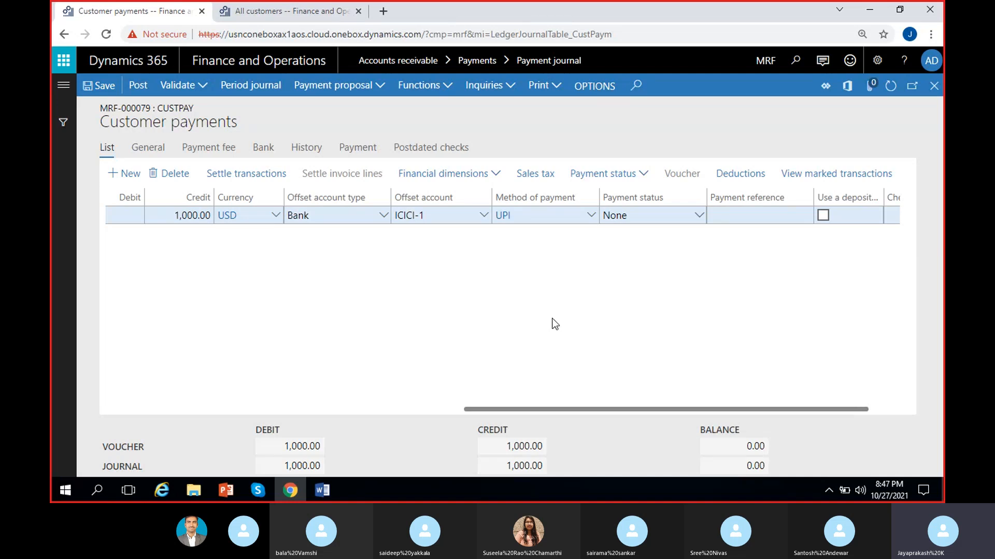
pyautogui.click(743, 213)
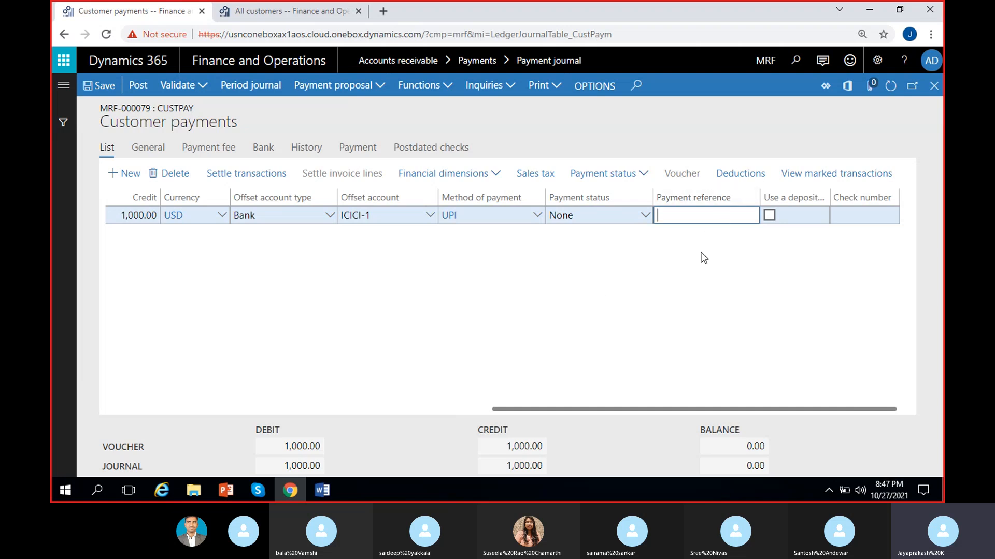
pyautogui.click(535, 217)
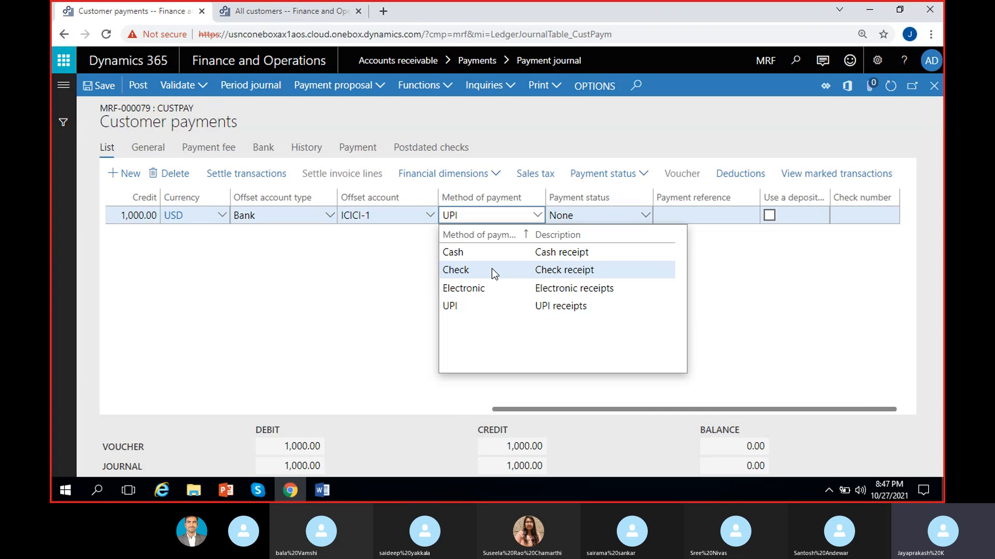
pyautogui.click(492, 270)
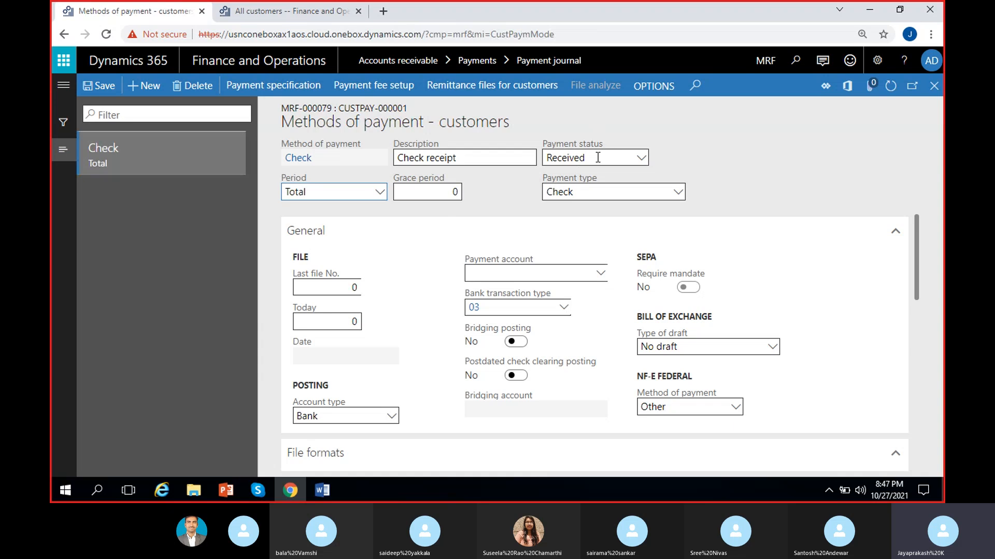
pyautogui.click(934, 86)
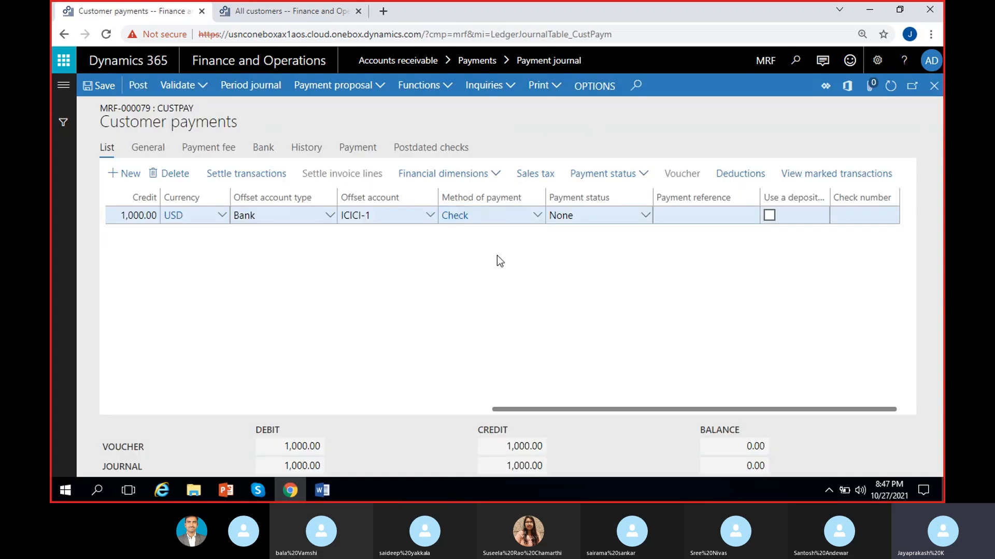
# Choose Received as the KIA Motors line's payment status.
pyautogui.click(645, 215)
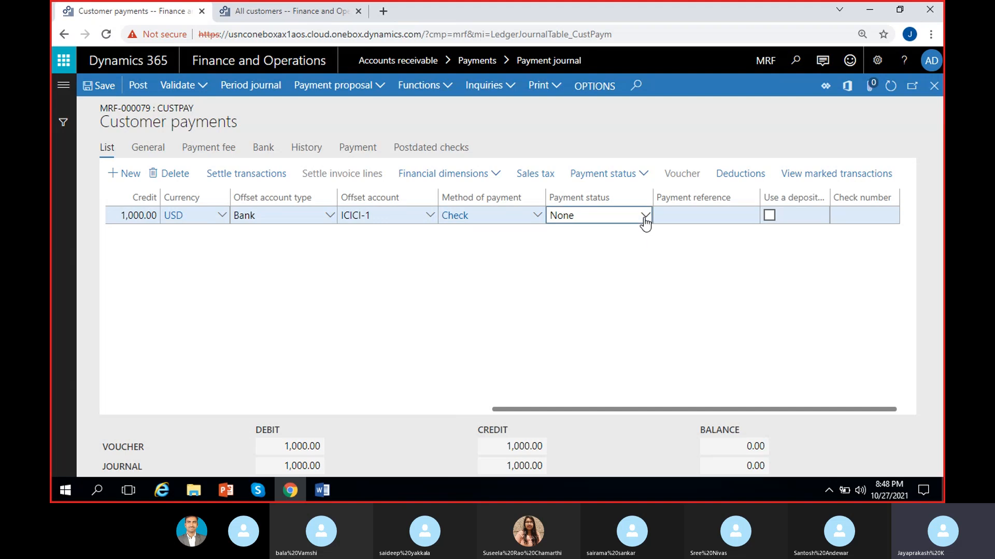
pyautogui.click(593, 268)
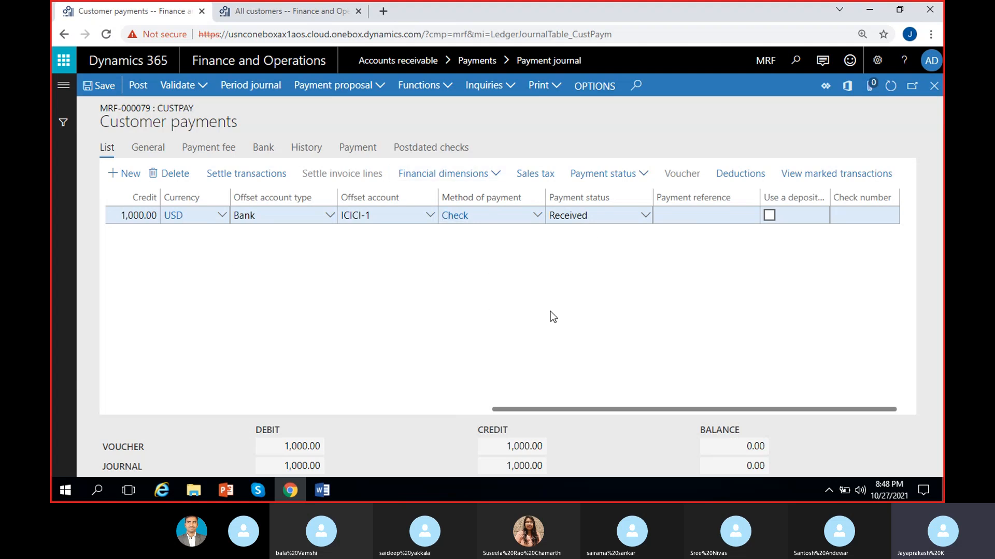
pyautogui.click(648, 223)
pyautogui.click(596, 234)
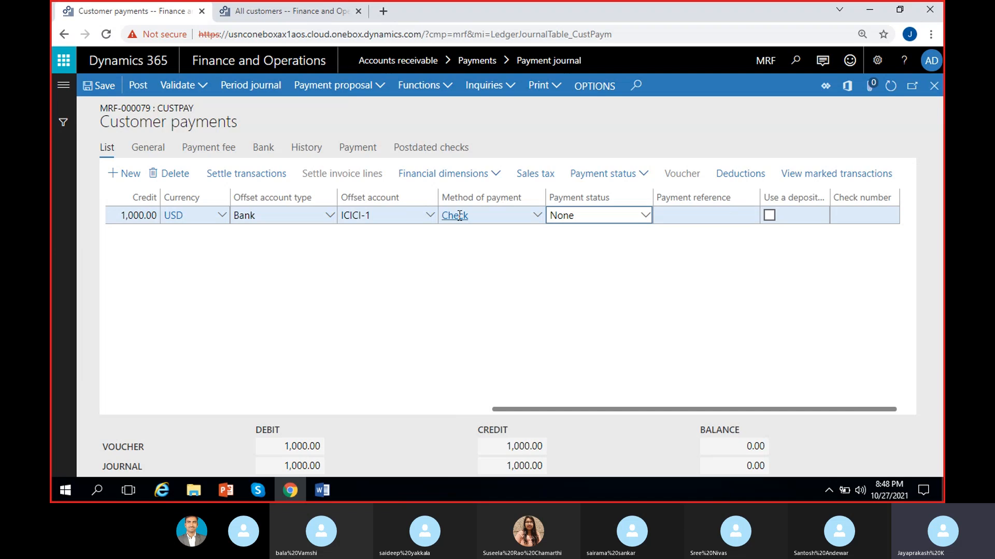
pyautogui.click(645, 216)
pyautogui.click(575, 264)
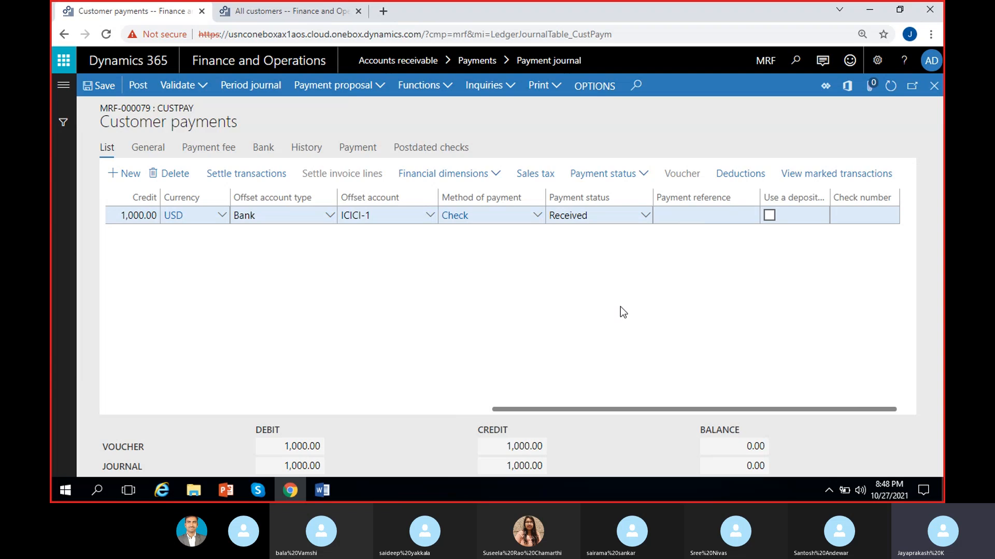
# Enter payment reference 'Check: 405' and tick Use a deposit slip on the line.
pyautogui.click(665, 219)
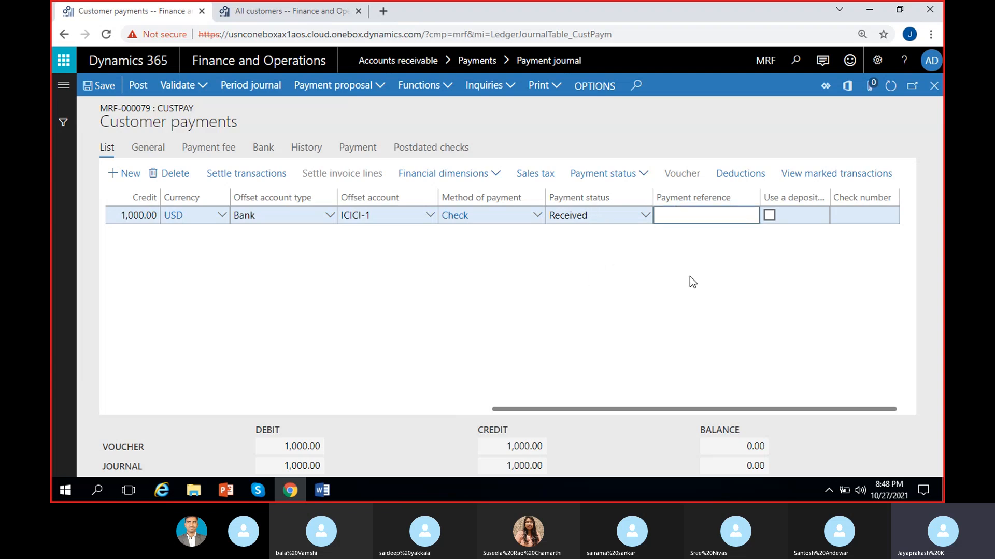
pyautogui.write('Cust Check: 405')
pyautogui.press('Tab')
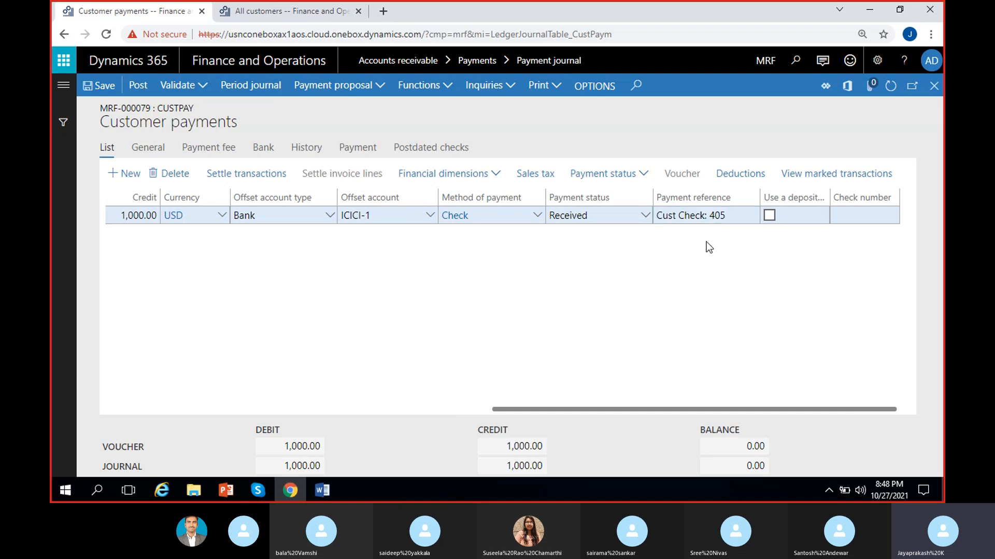
pyautogui.doubleClick(667, 215)
pyautogui.press('BackSpace')
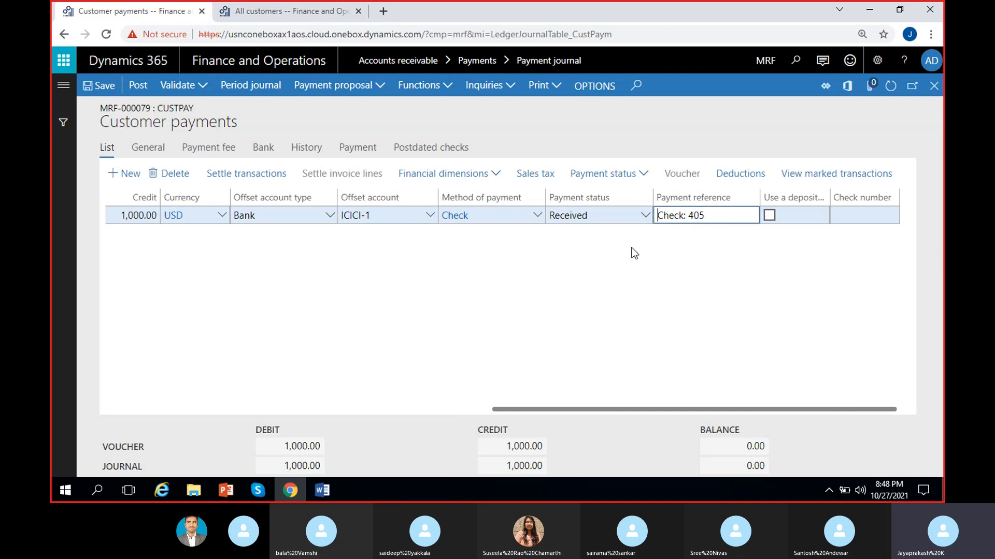
pyautogui.click(713, 268)
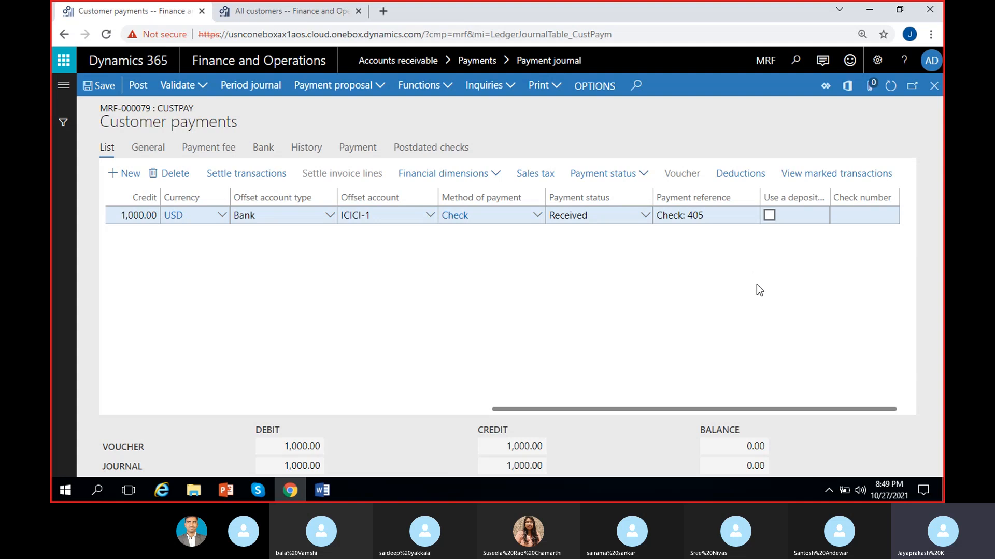
pyautogui.click(769, 218)
pyautogui.hscroll(-4, 551, 350)
pyautogui.hscroll(-5, 551, 350)
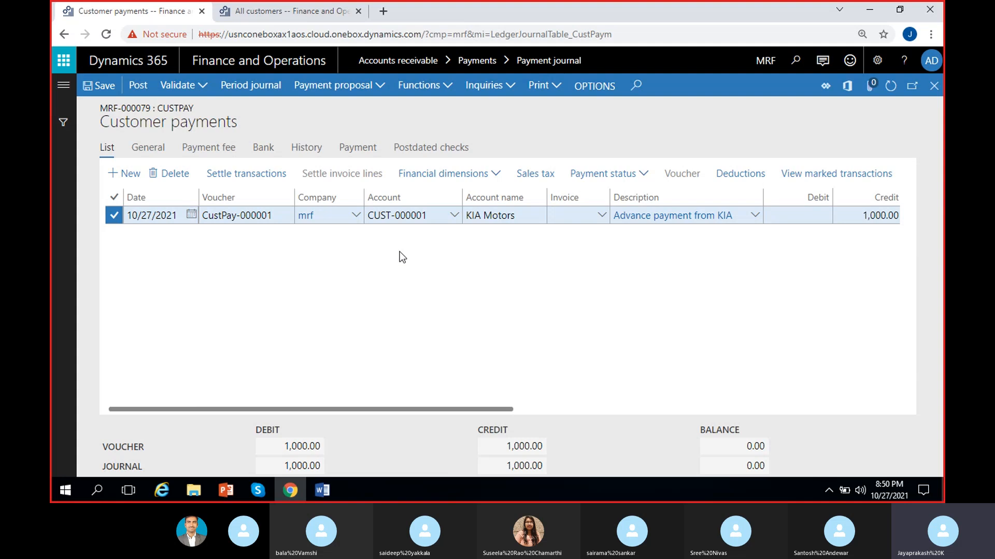
pyautogui.hscroll(2, 456, 265)
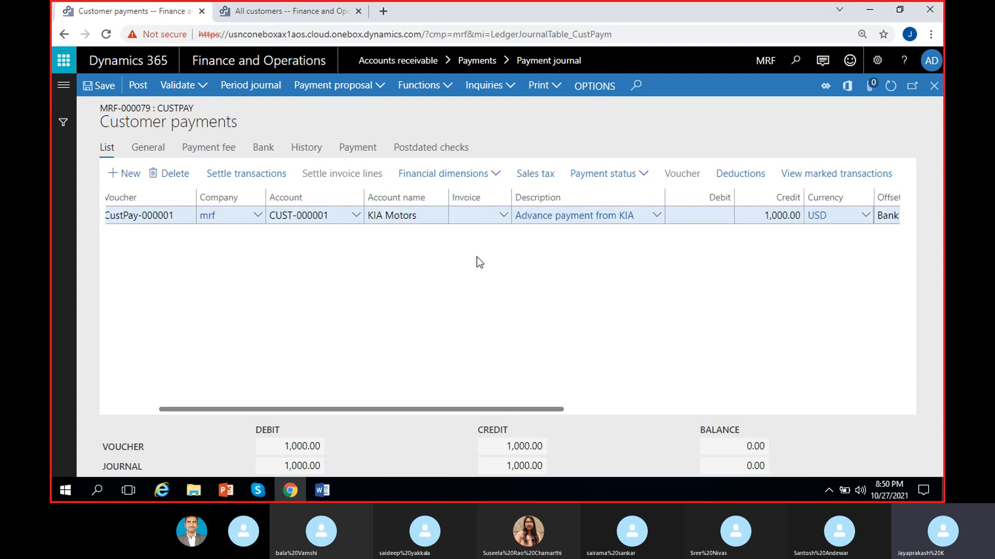
pyautogui.hscroll(2, 480, 262)
pyautogui.hscroll(2, 596, 255)
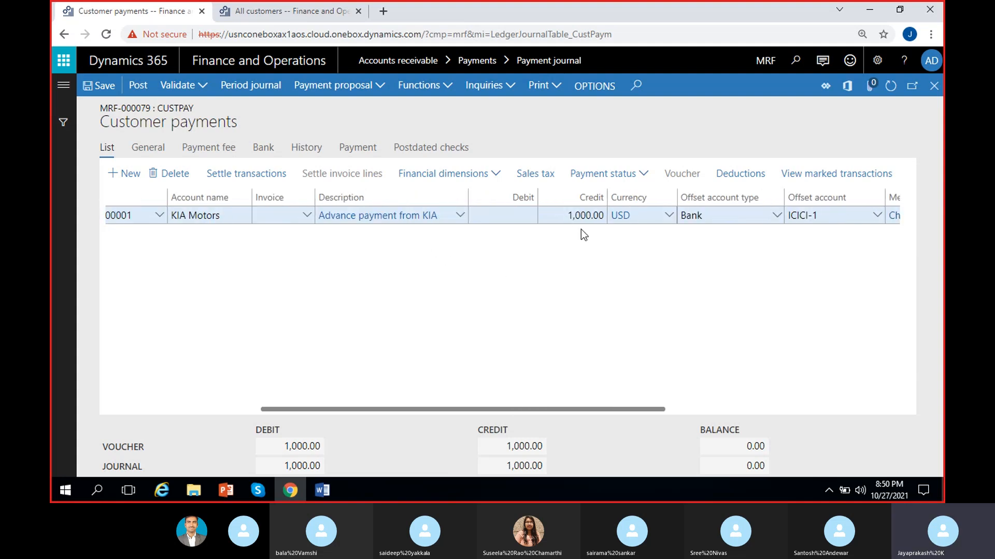
pyautogui.hscroll(4, 583, 249)
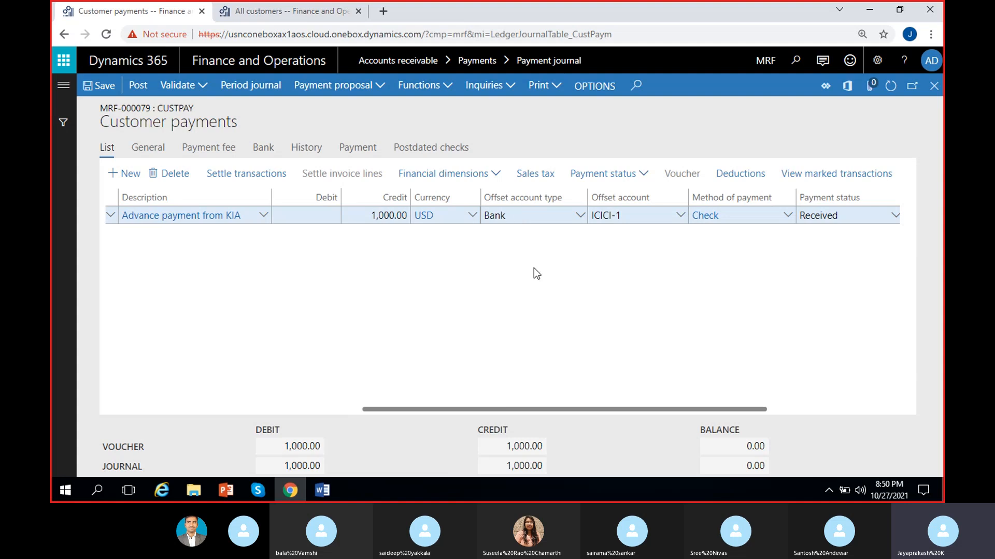
pyautogui.hscroll(4, 533, 269)
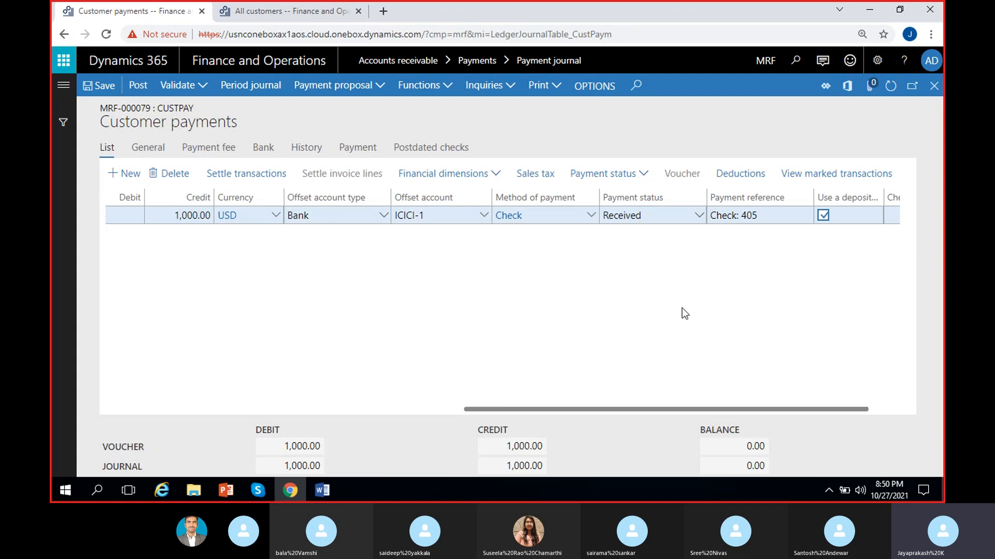
pyautogui.hscroll(1, 683, 307)
pyautogui.click(720, 217)
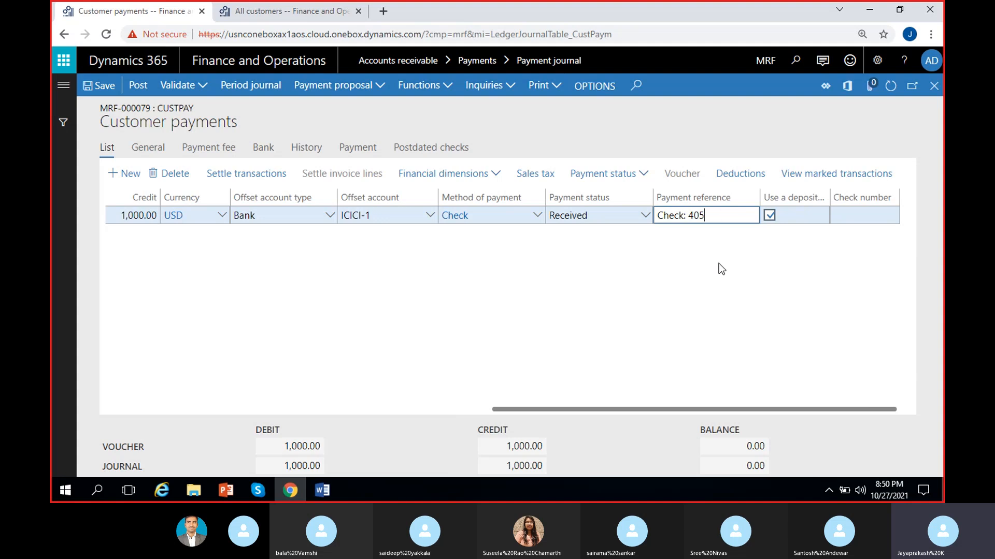
pyautogui.click(709, 252)
# Validate the payment journal, which fails on a missing posting profile.
pyautogui.click(191, 87)
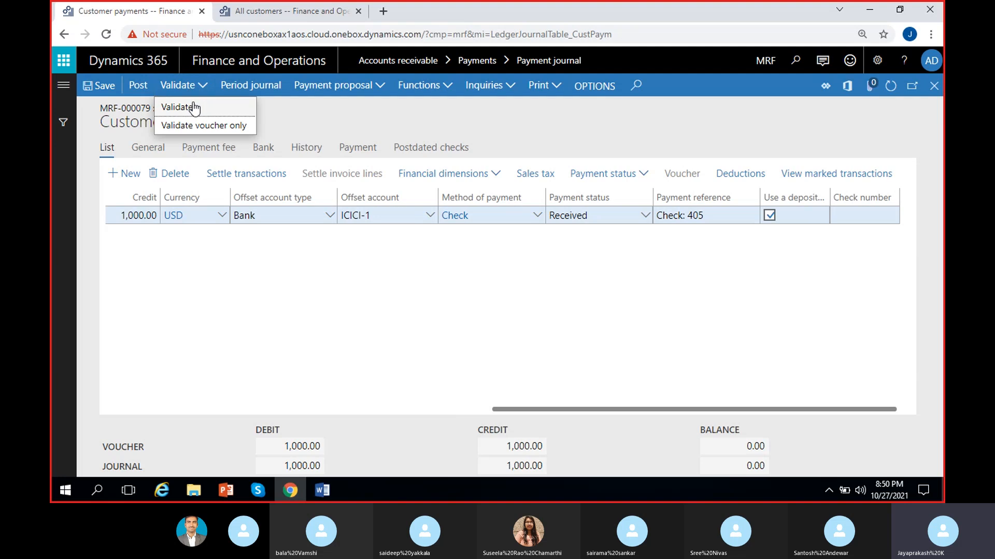
pyautogui.click(177, 105)
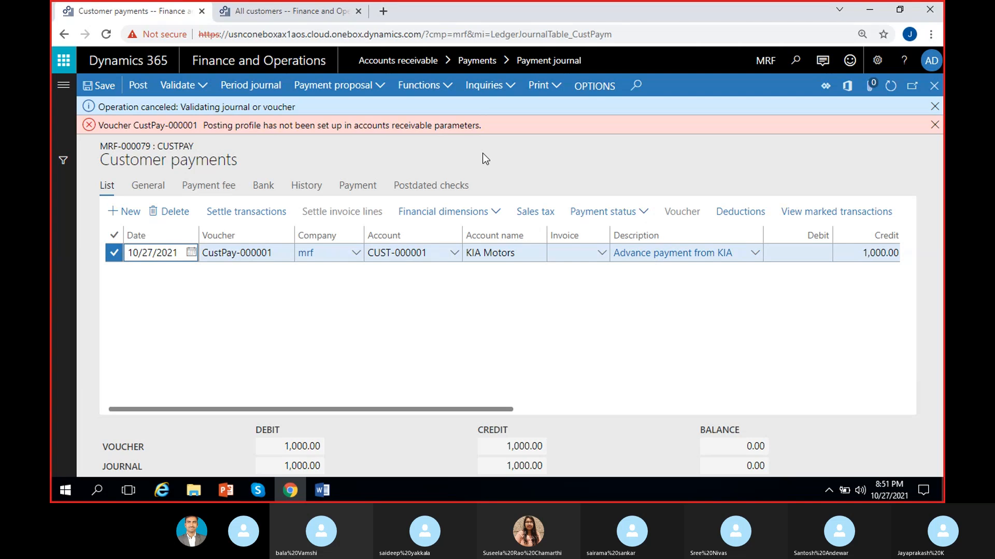
# Go to the Accounts receivable parameters page from the All customers tab.
pyautogui.click(296, 12)
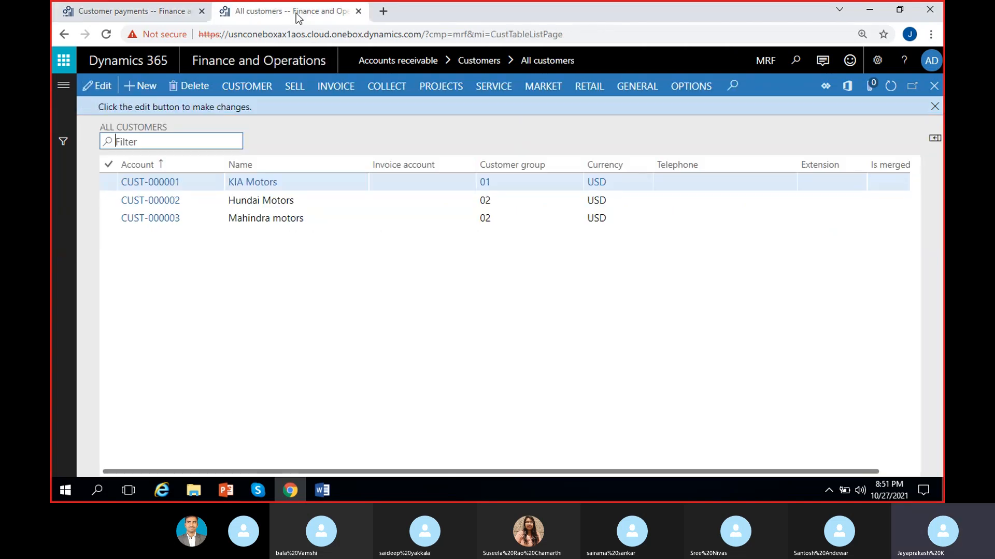
pyautogui.click(67, 89)
pyautogui.click(114, 311)
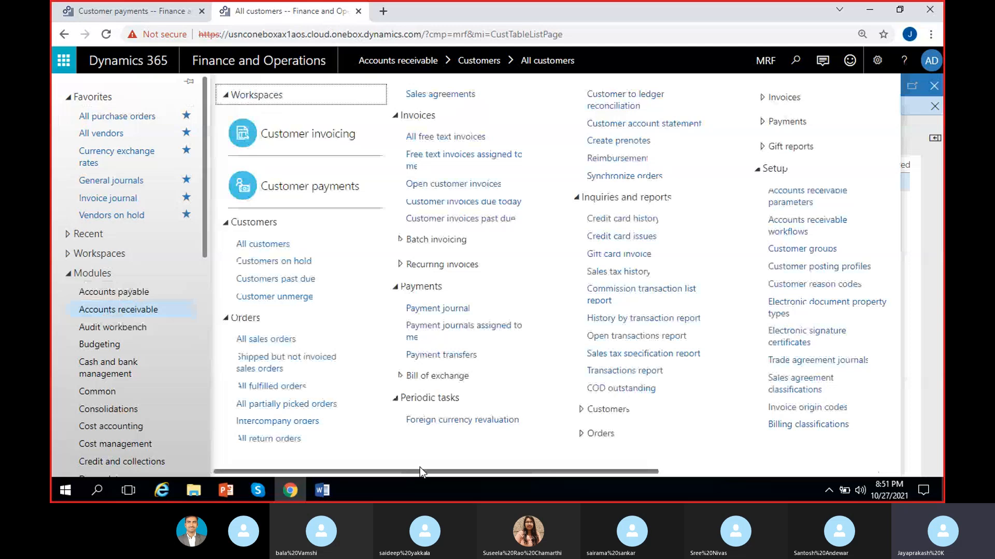
pyautogui.moveTo(420, 472); pyautogui.dragTo(597, 472)
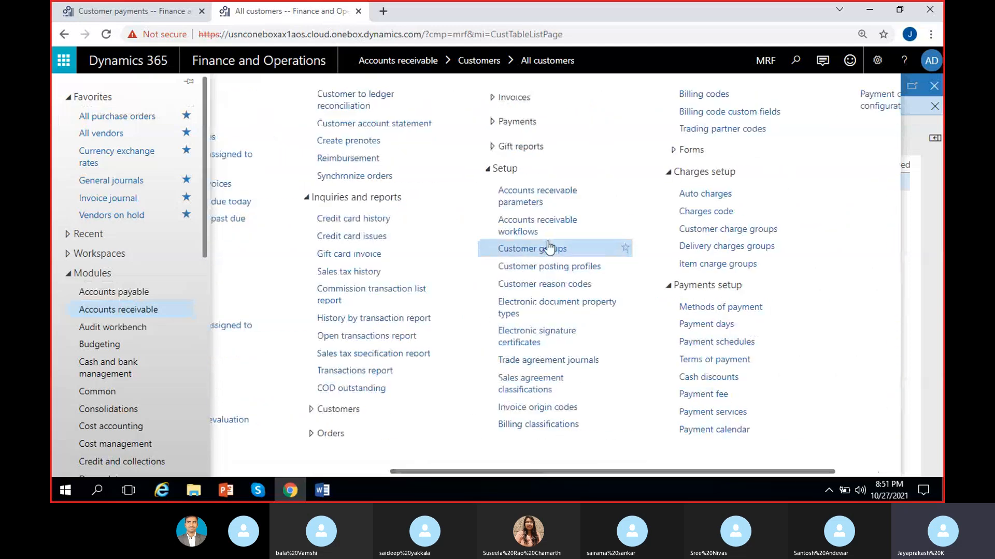
pyautogui.click(523, 197)
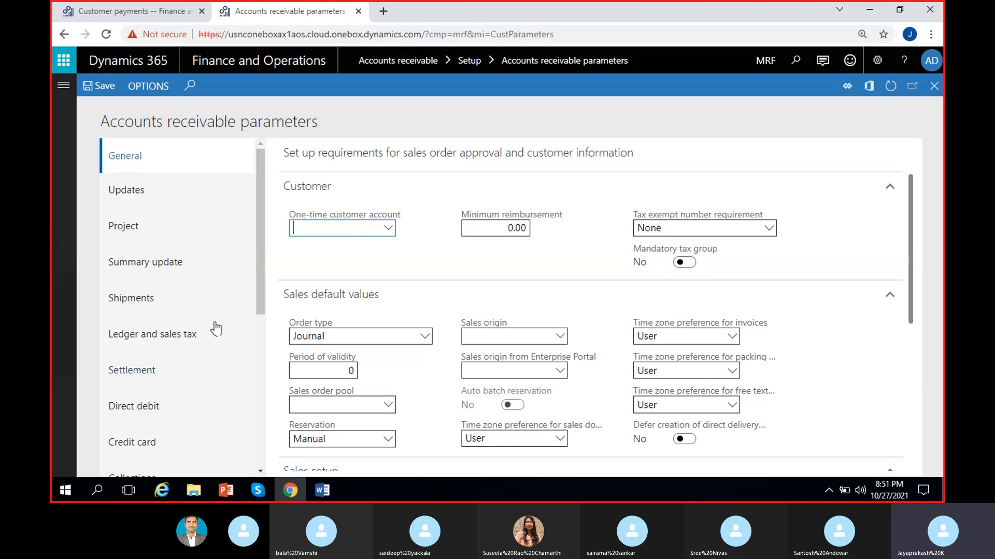
# Set posting profile GEN and prepayment posting profile PRE, save, and return to the journal.
pyautogui.click(168, 338)
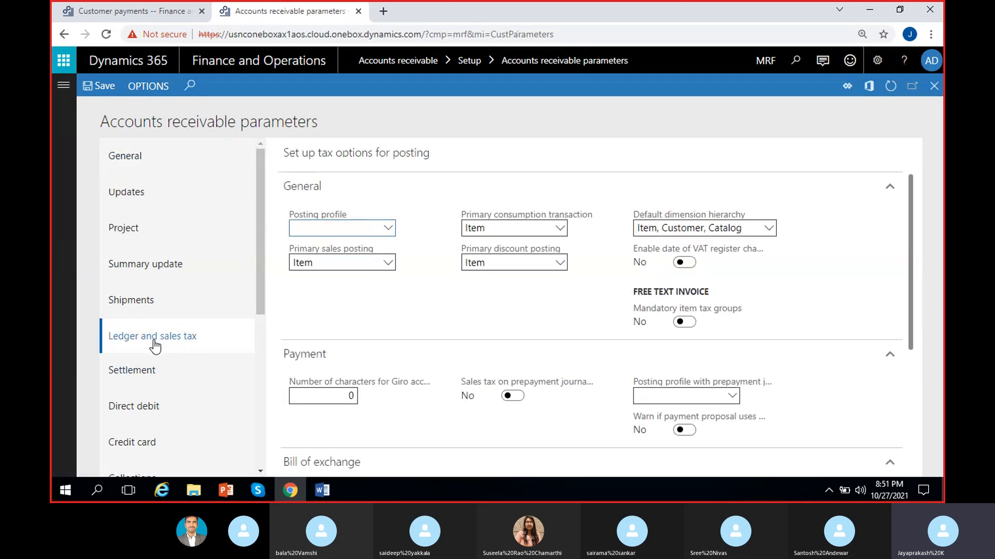
pyautogui.click(409, 219)
pyautogui.click(388, 229)
pyautogui.click(332, 264)
pyautogui.click(732, 397)
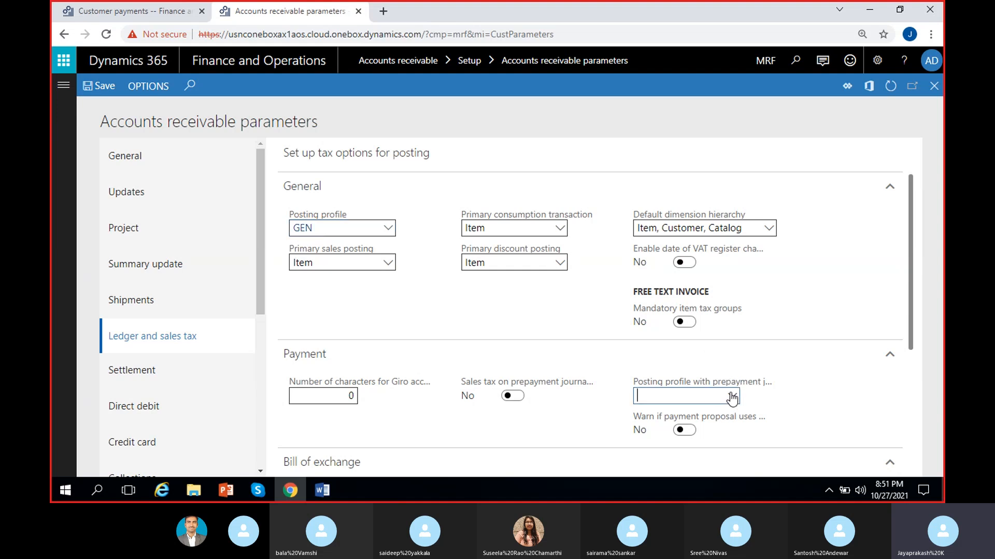
pyautogui.click(732, 396)
pyautogui.click(699, 285)
pyautogui.click(551, 317)
pyautogui.click(99, 86)
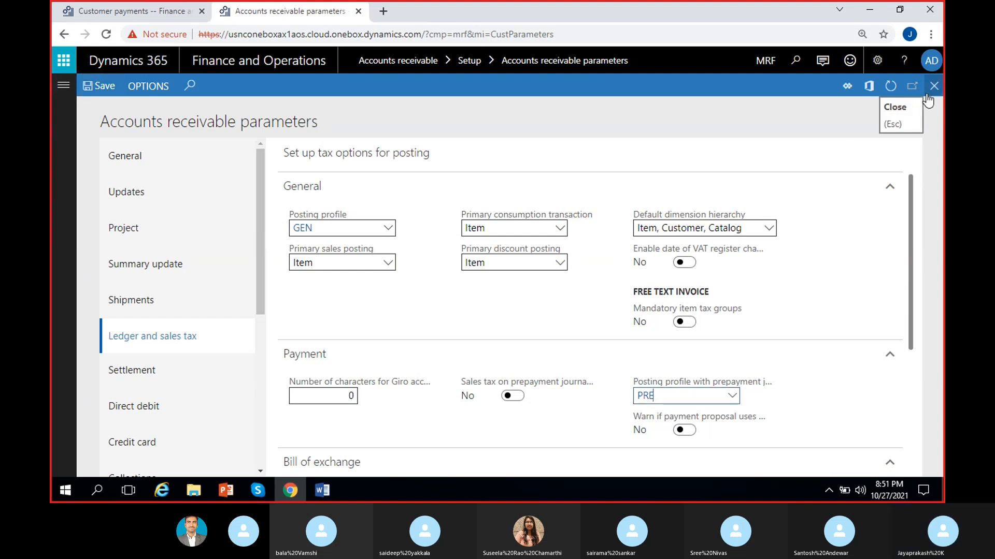
pyautogui.click(130, 11)
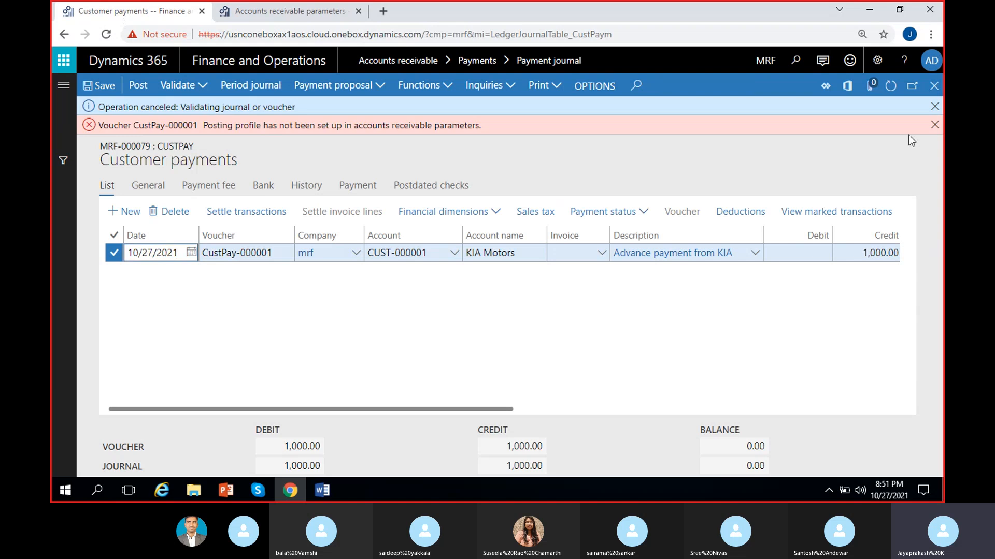
# Clear the old errors, refresh, and revalidate journal MRF-000079 to get 'Journal is OK'.
pyautogui.click(934, 125)
pyautogui.click(934, 106)
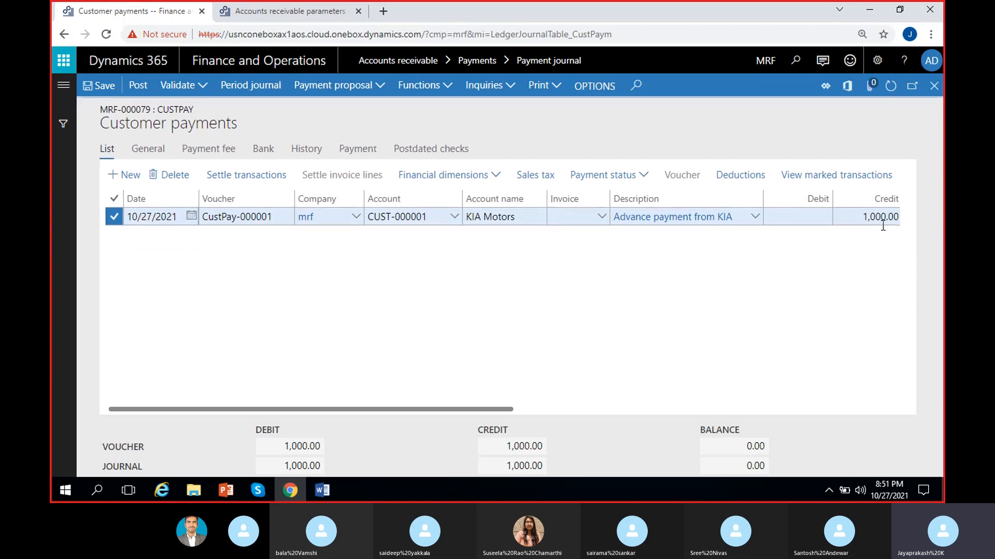
pyautogui.click(179, 85)
pyautogui.click(328, 108)
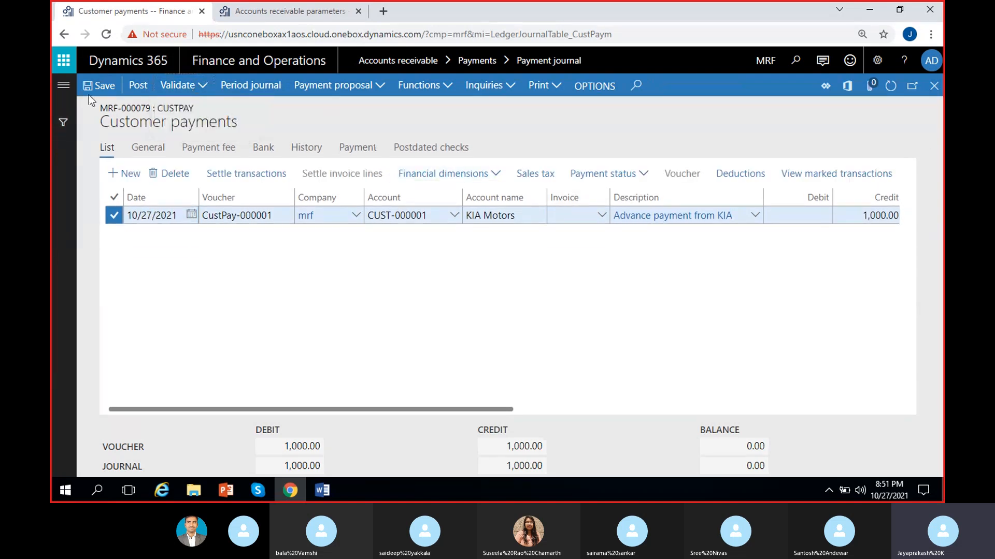
pyautogui.click(890, 87)
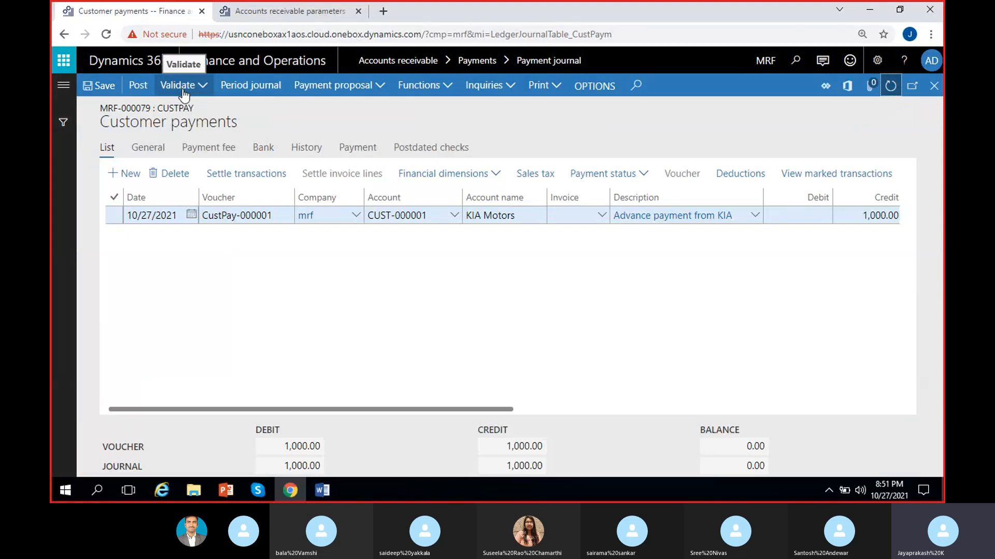
pyautogui.click(183, 95)
pyautogui.click(171, 103)
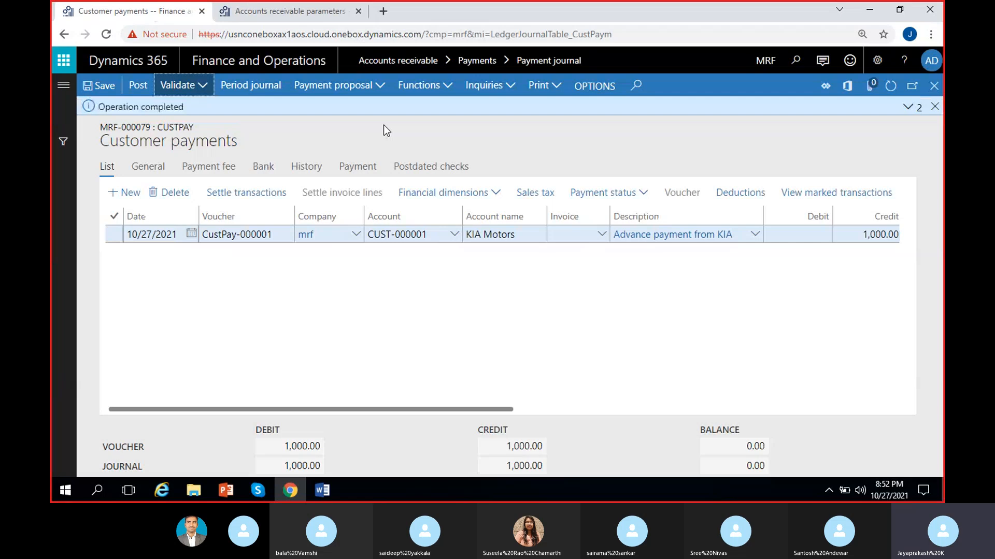
pyautogui.click(909, 107)
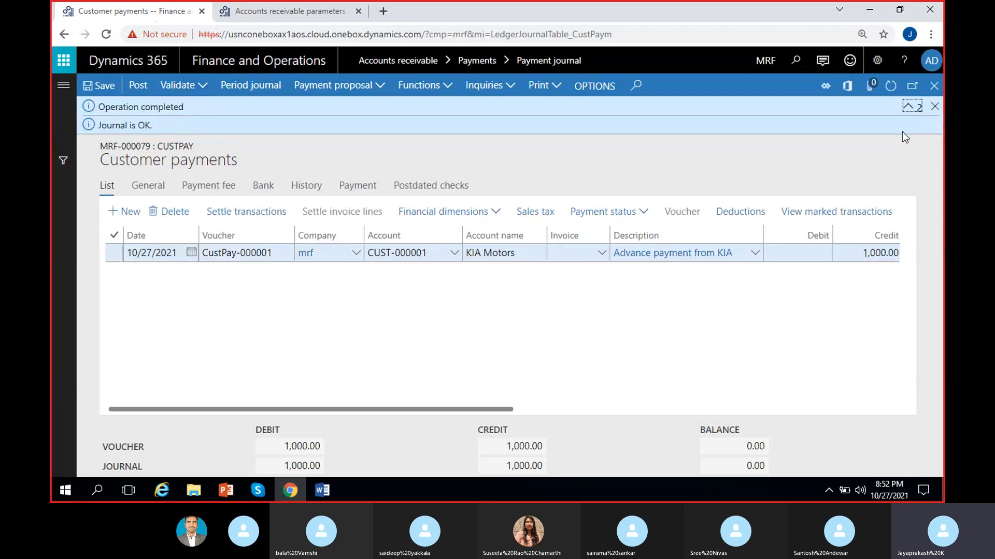
pyautogui.click(935, 108)
# Post journal MRF-000079 and dismiss the Operation completed message.
pyautogui.click(138, 95)
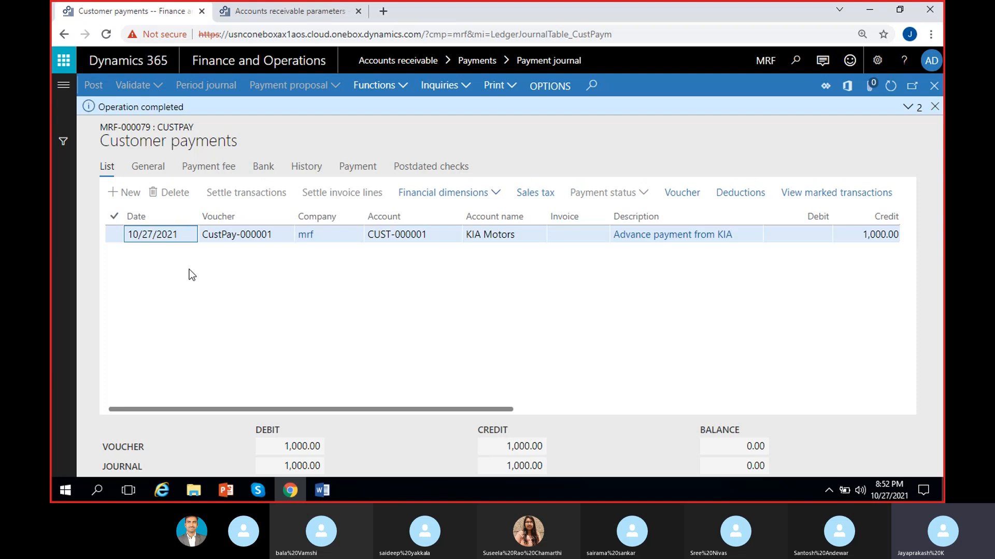
pyautogui.click(935, 107)
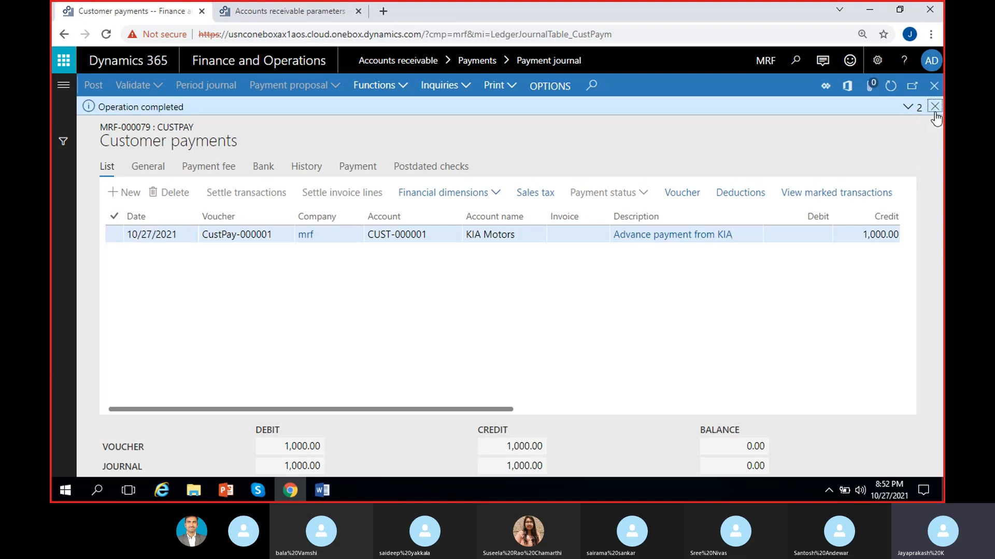
pyautogui.hscroll(5, 301, 302)
pyautogui.hscroll(-5, 301, 301)
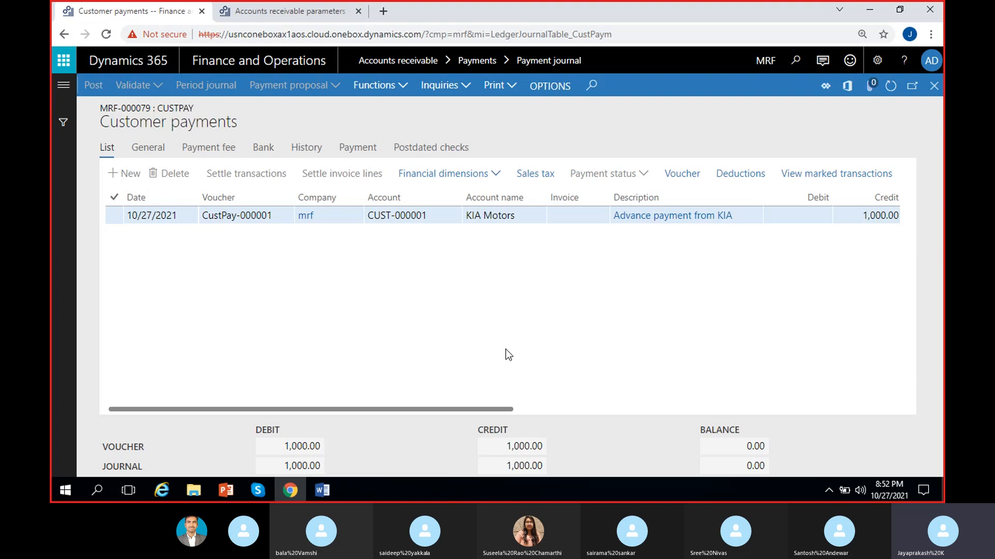
pyautogui.click(686, 177)
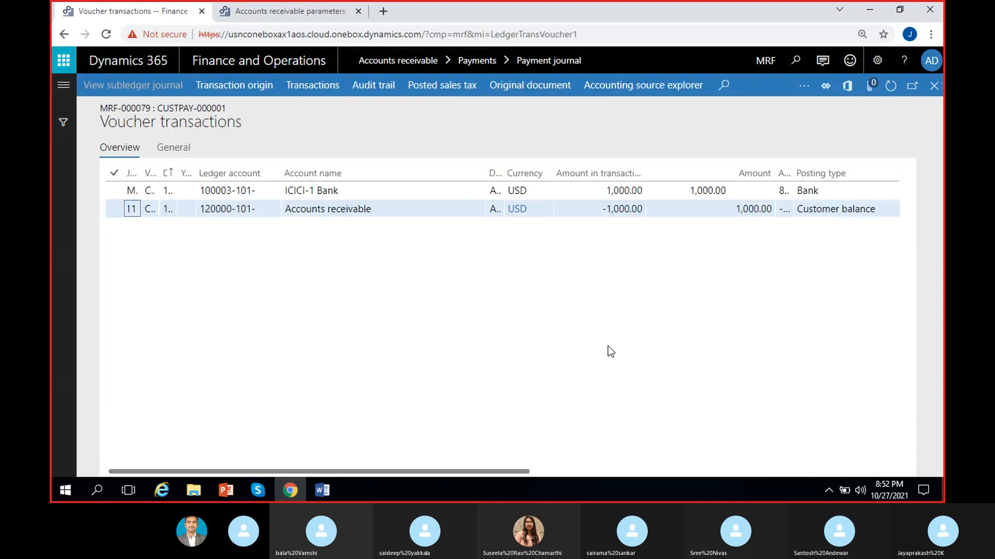
pyautogui.click(342, 190)
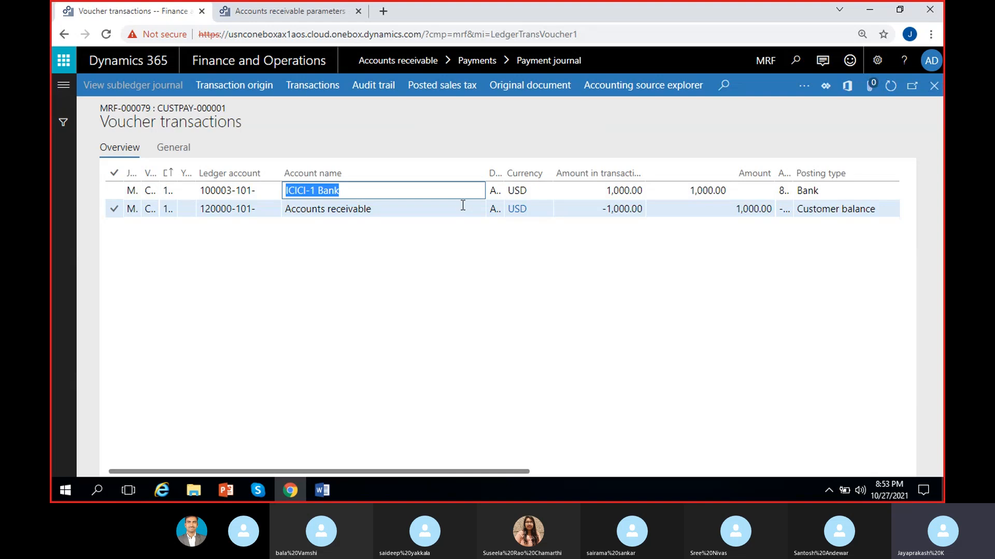
pyautogui.click(601, 190)
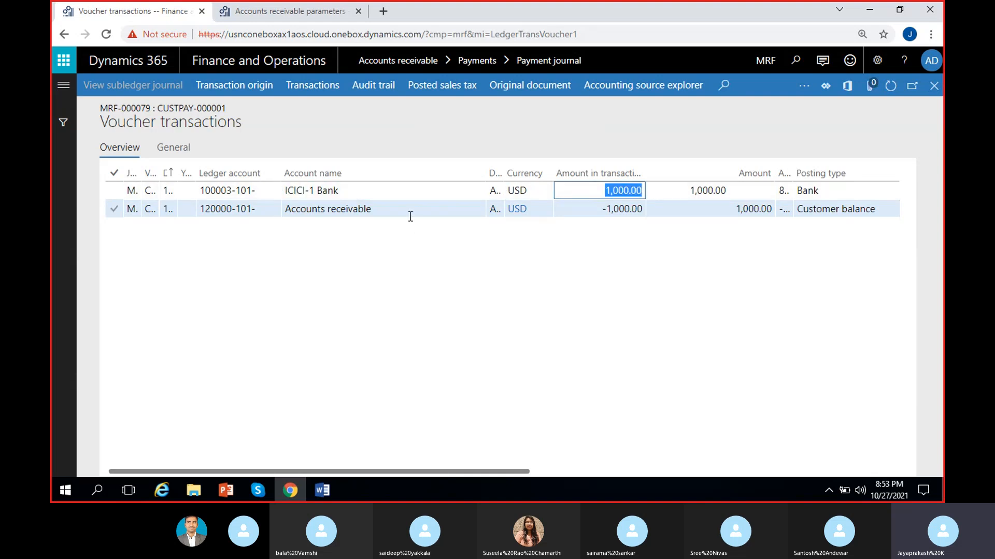
pyautogui.click(290, 210)
pyautogui.click(616, 209)
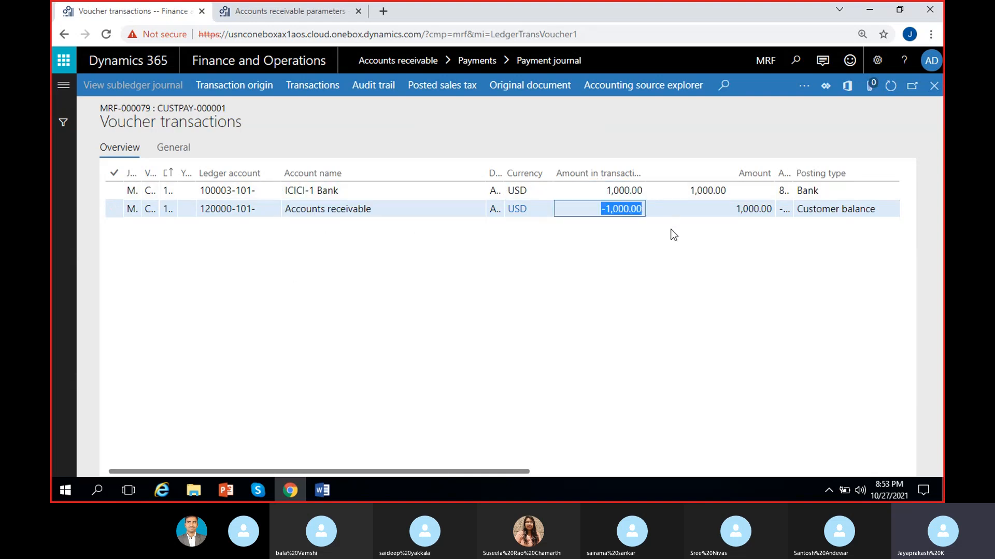
pyautogui.click(620, 340)
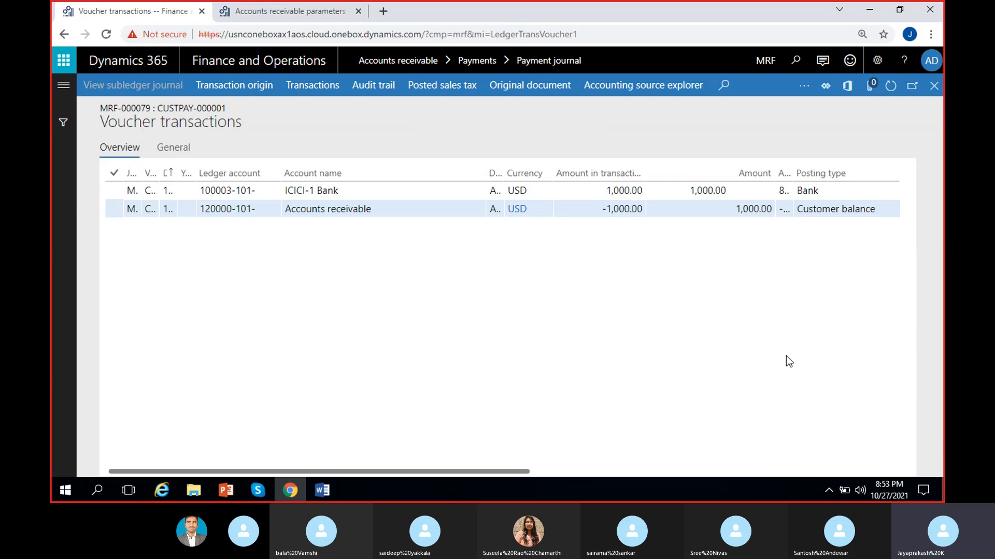
pyautogui.click(934, 85)
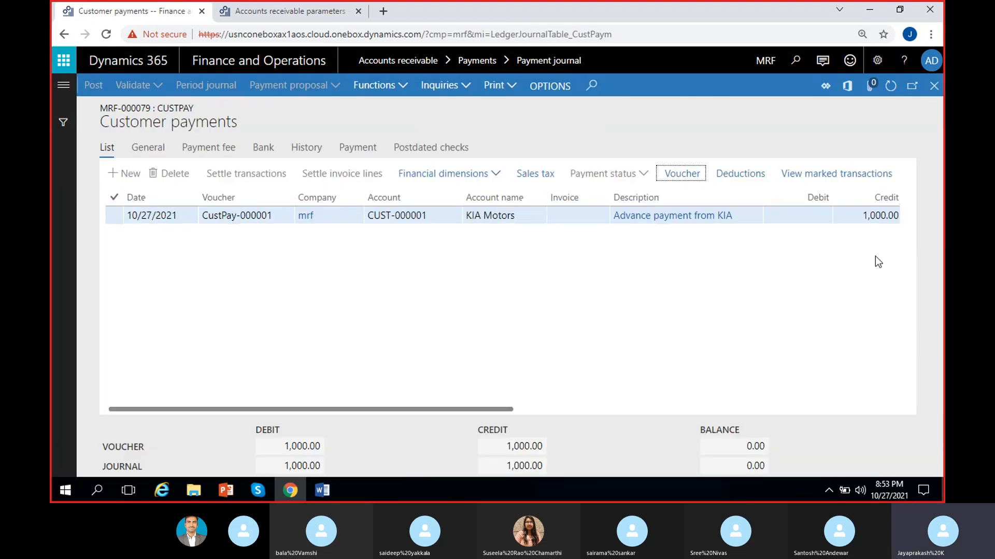
# Start a deposit slip from the journal's Functions menu, cancel it, and return to the journal lines.
pyautogui.click(702, 302)
pyautogui.hscroll(12, 702, 302)
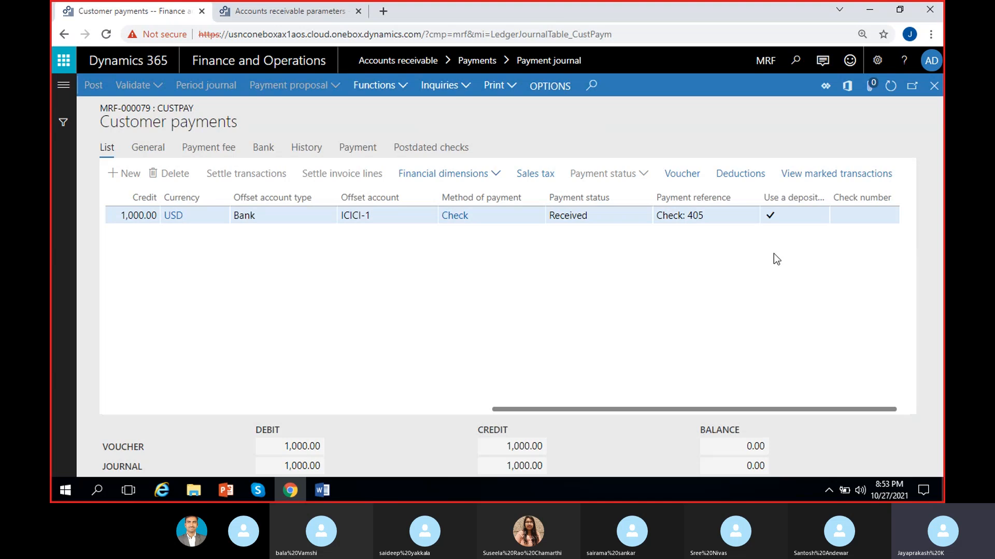
pyautogui.click(399, 88)
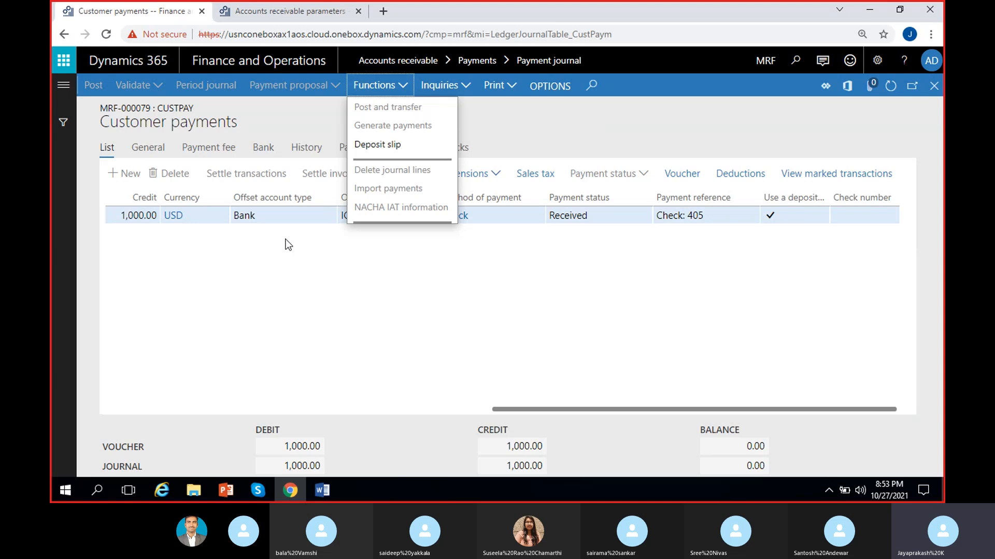
pyautogui.click(384, 147)
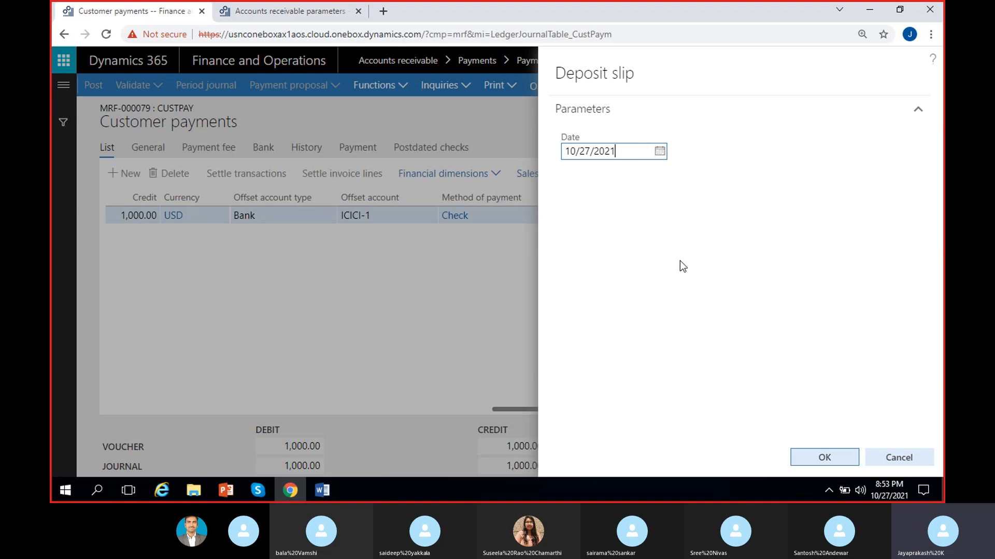
pyautogui.click(903, 457)
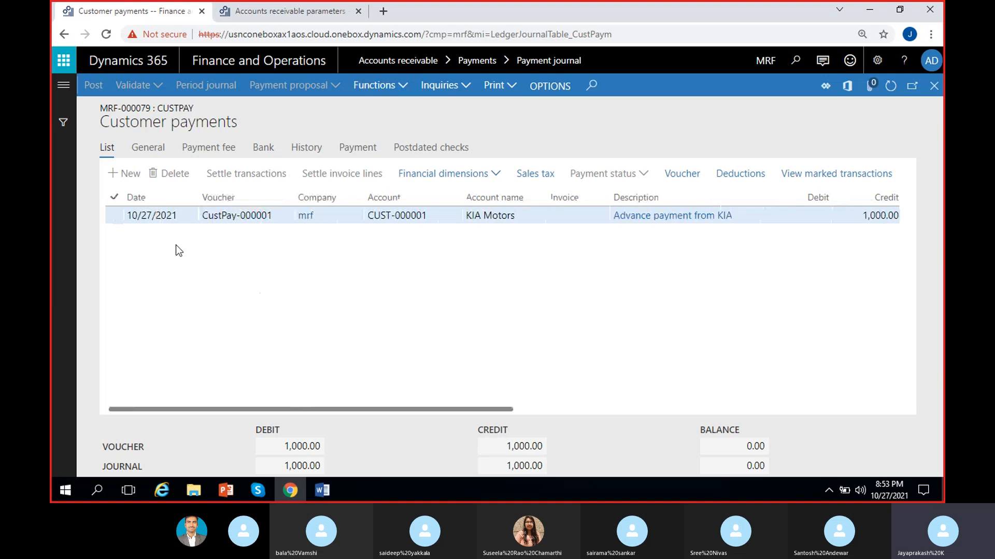
pyautogui.moveTo(181, 216); pyautogui.dragTo(100, 244)
pyautogui.click(162, 297)
# Start a deposit slip for the journal dated 10/28/2021.
pyautogui.click(380, 85)
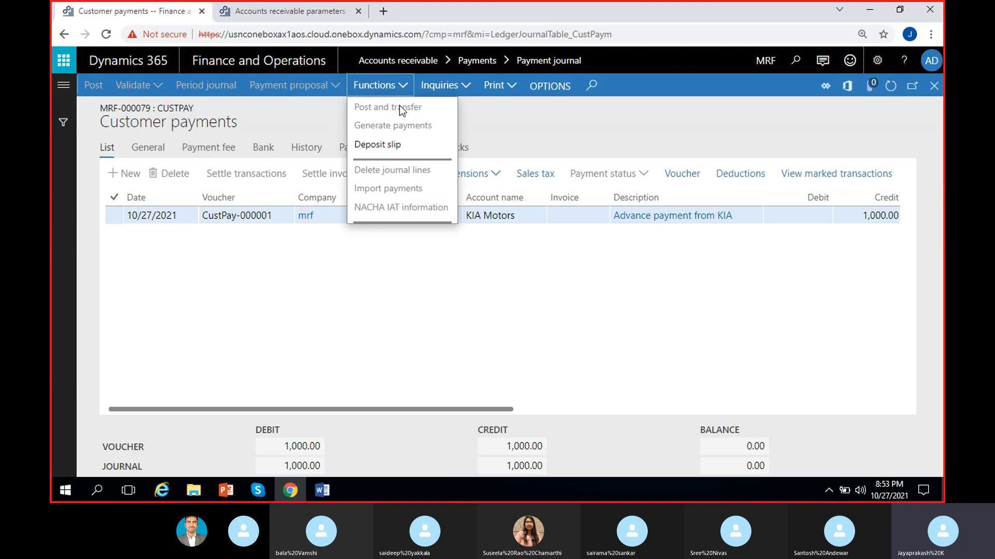
pyautogui.click(398, 149)
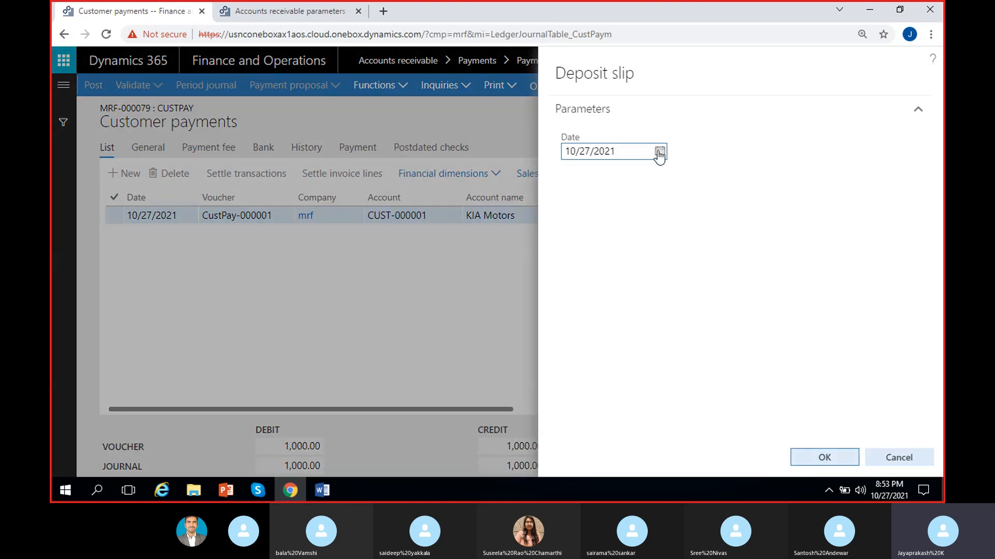
pyautogui.click(660, 152)
pyautogui.click(663, 304)
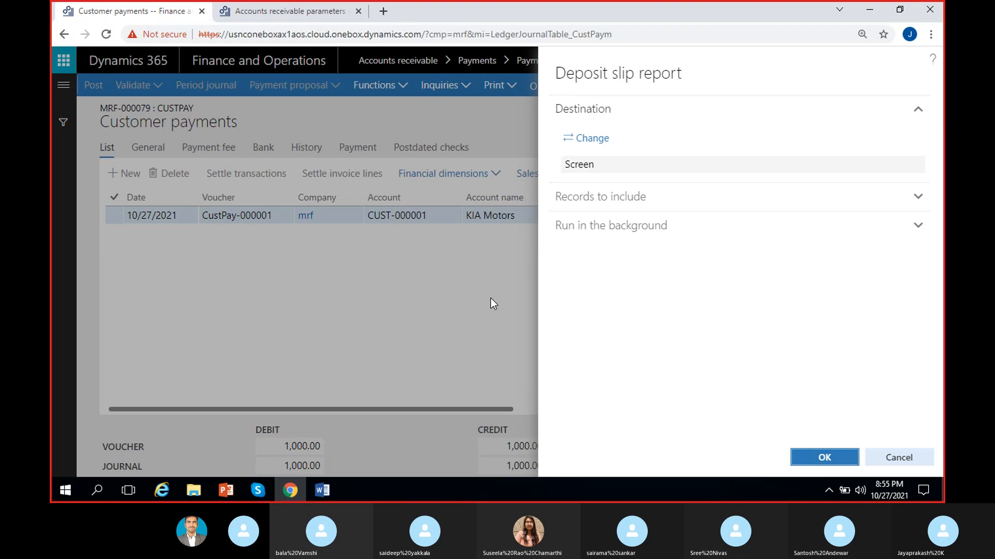
# Run the deposit slip report with the destination kept as Screen.
pyautogui.click(656, 203)
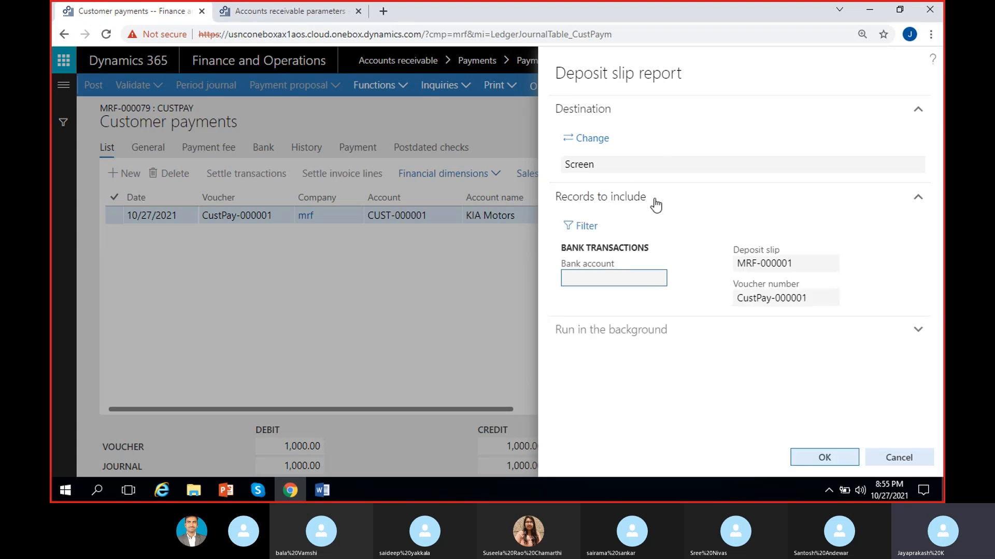
pyautogui.click(655, 202)
pyautogui.click(814, 463)
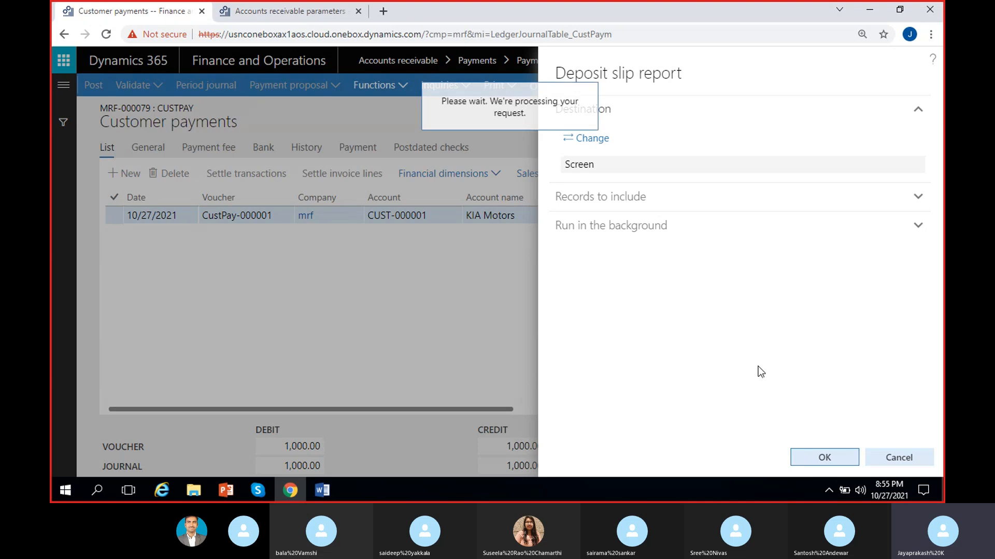
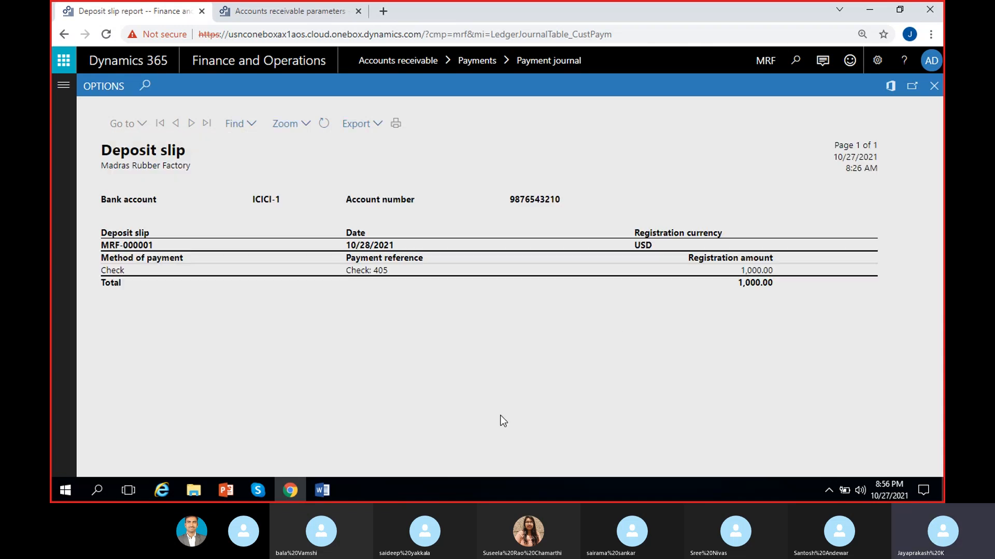
# Highlight the deposit slip number MRF-000001 on the report.
pyautogui.doubleClick(145, 245)
pyautogui.click(184, 249)
pyautogui.moveTo(102, 245); pyautogui.dragTo(172, 244)
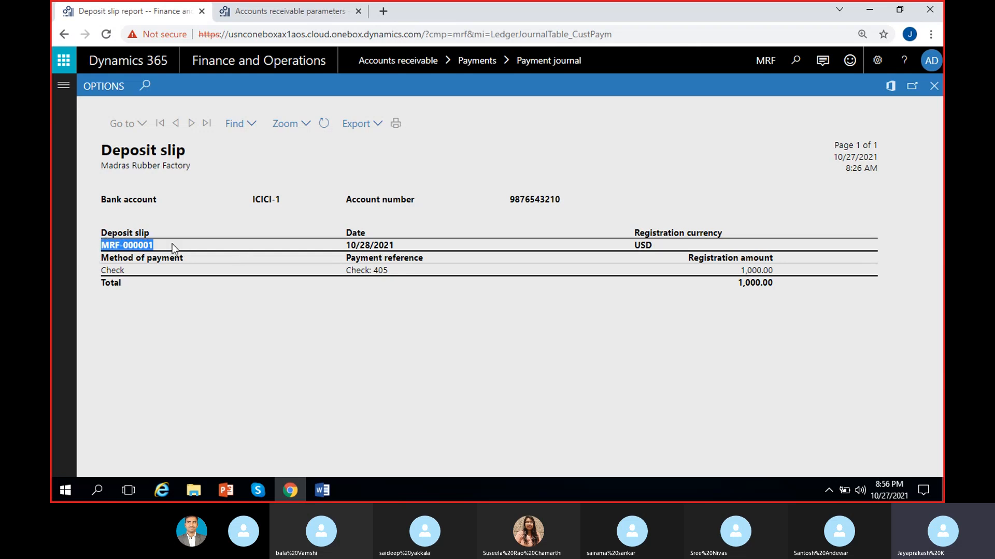
pyautogui.click(190, 306)
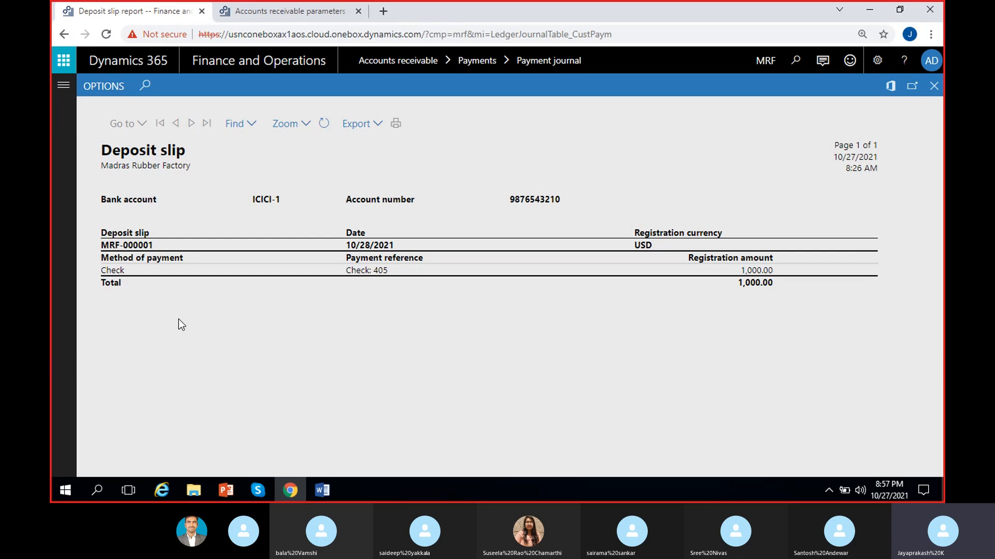
# Highlight the Check payment method, reference 405, date 10/28/2021, amount 1,000.00 and currency USD.
pyautogui.doubleClick(129, 270)
pyautogui.doubleClick(381, 270)
pyautogui.doubleClick(354, 270)
pyautogui.click(371, 244)
pyautogui.doubleClick(372, 245)
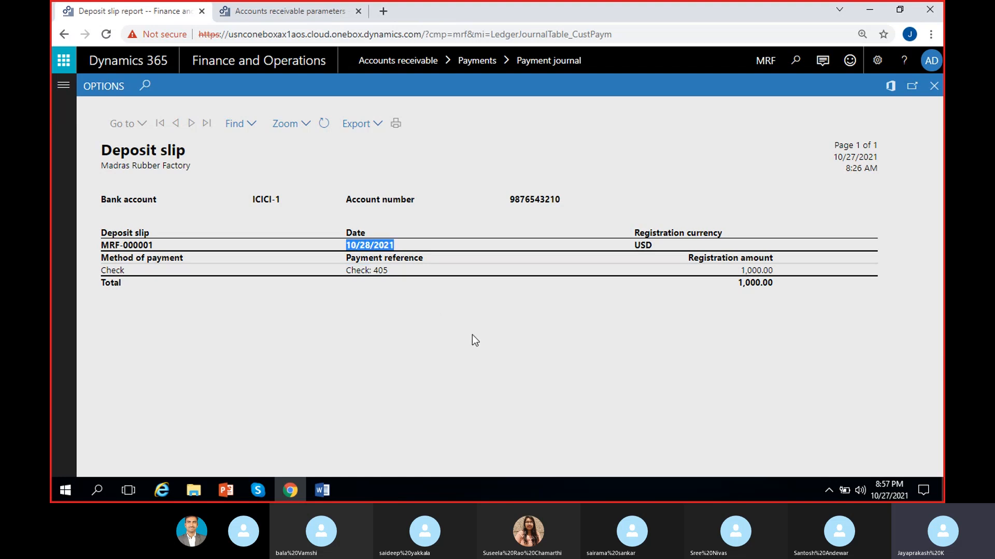
pyautogui.click(757, 270)
pyautogui.doubleClick(757, 270)
pyautogui.click(643, 244)
pyautogui.doubleClick(642, 244)
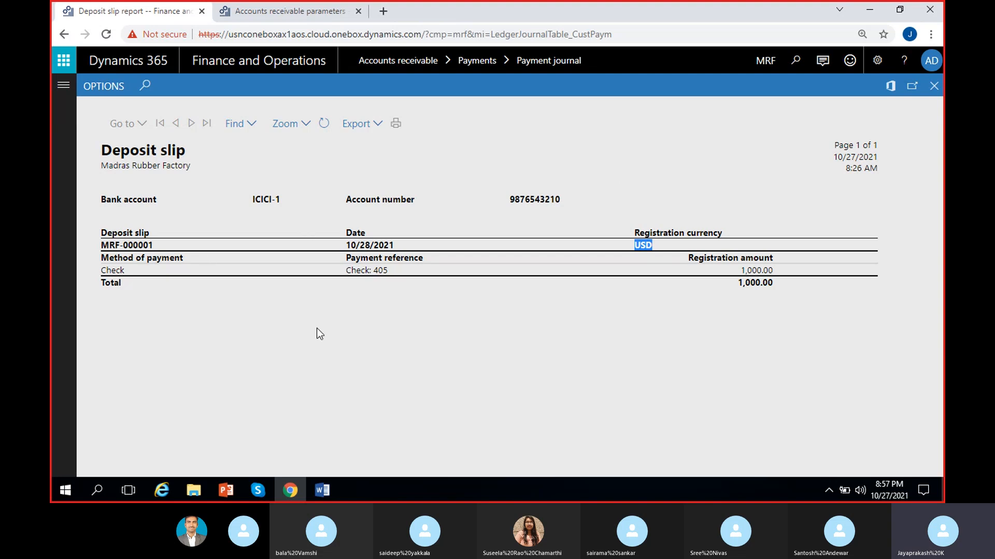
# Highlight the ICICI bank account name and number, then return to Accounts receivable parameters.
pyautogui.doubleClick(536, 200)
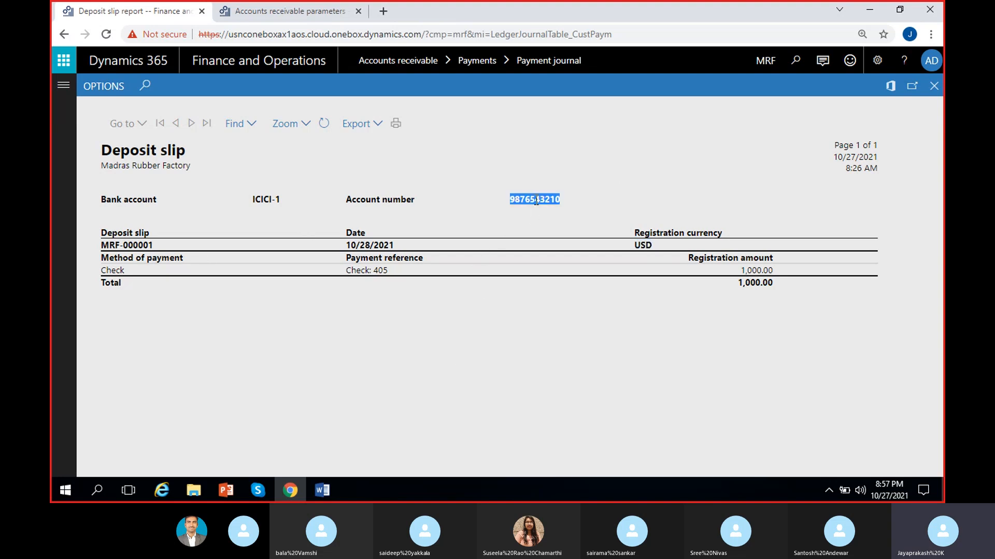
pyautogui.doubleClick(259, 199)
pyautogui.doubleClick(524, 198)
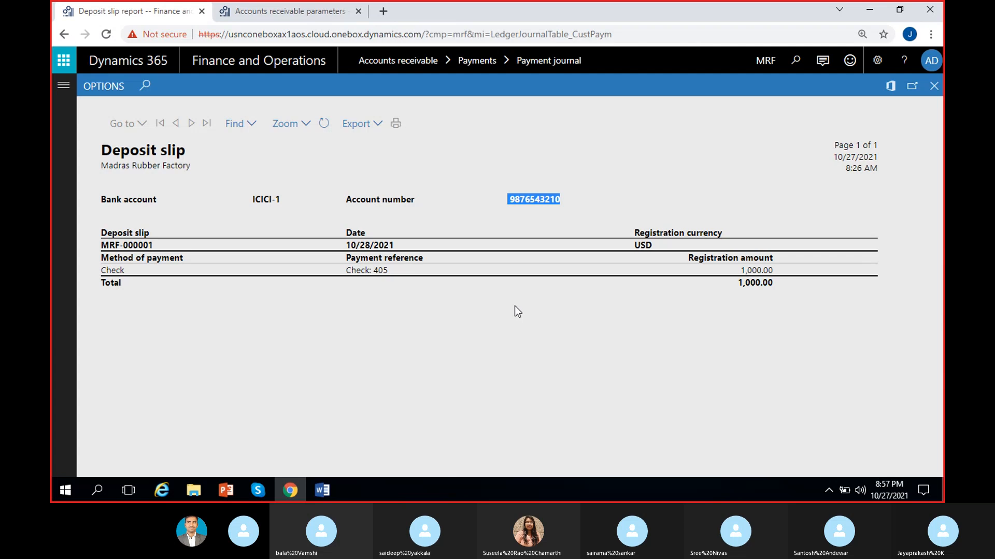
pyautogui.click(523, 215)
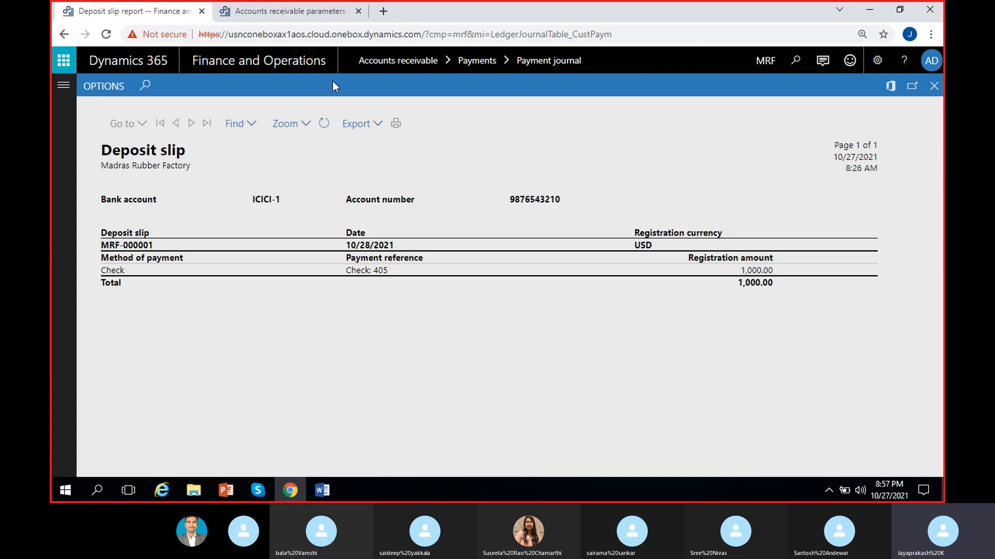
pyautogui.click(300, 13)
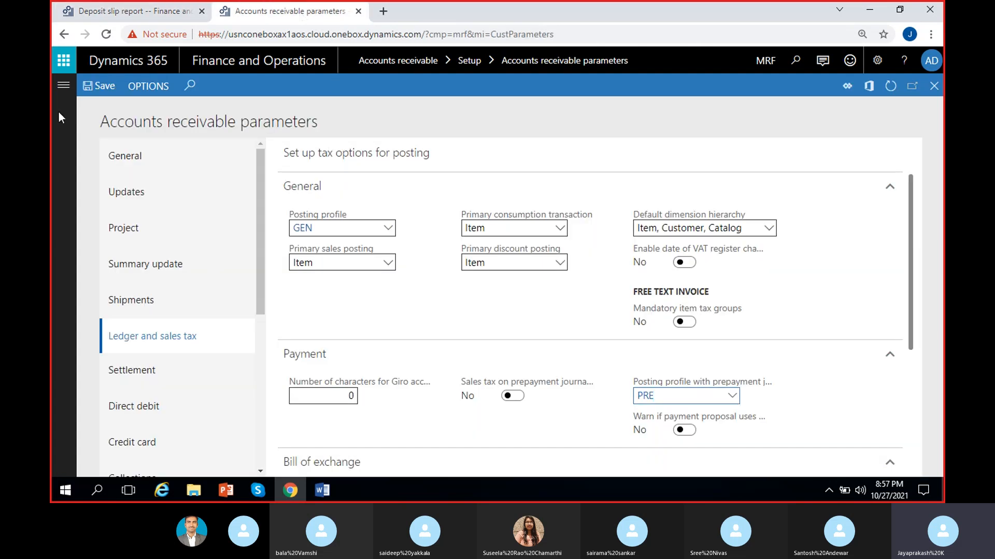
# In Cash and bank management > Deposit slips, show the voucher for MRF-000001 (ICICI-1 debited 1,000.00 USD).
pyautogui.click(63, 85)
pyautogui.click(128, 373)
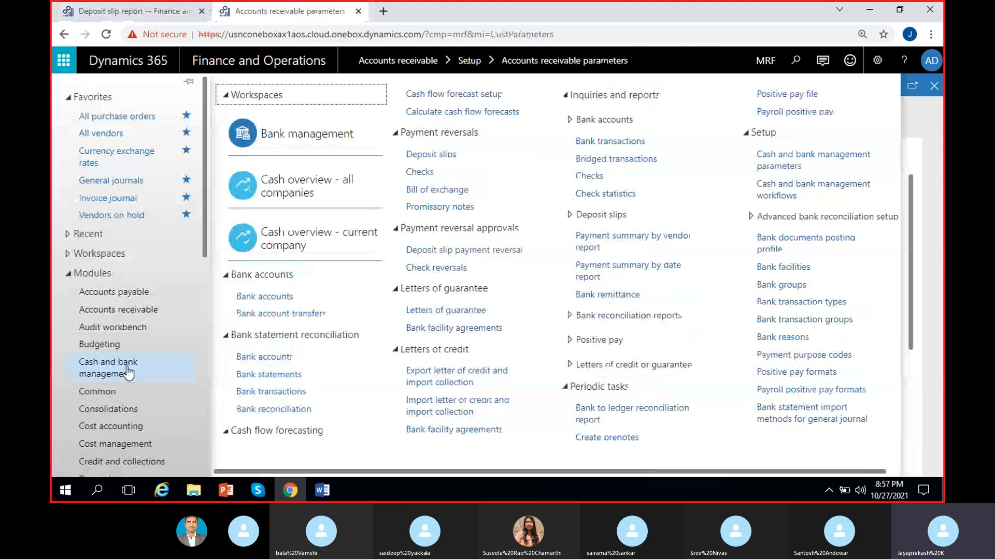
pyautogui.click(436, 155)
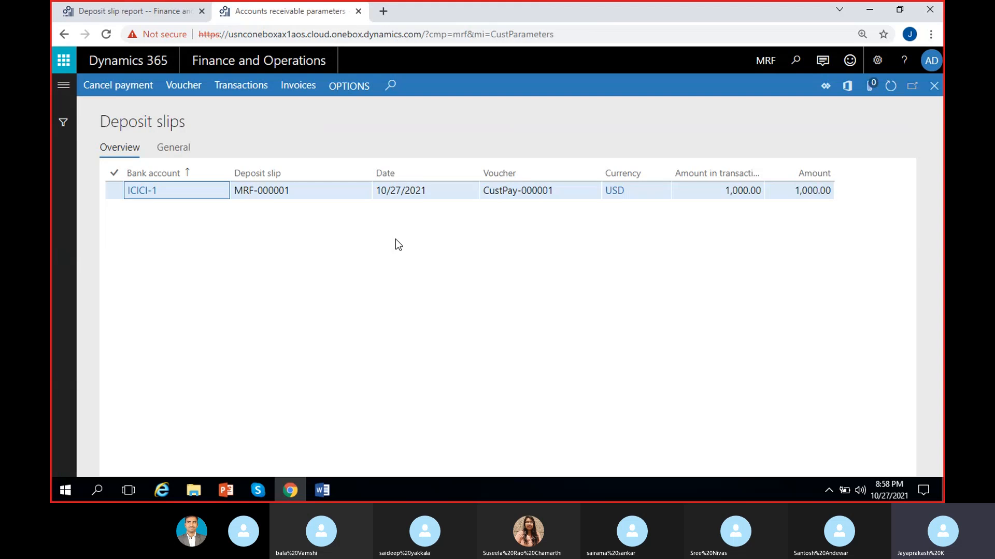
pyautogui.click(339, 188)
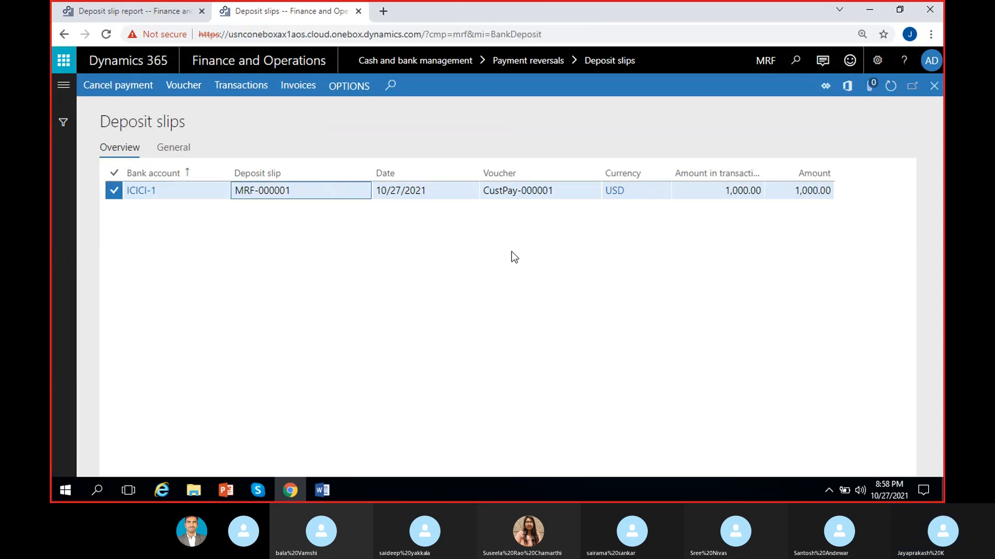
pyautogui.click(190, 91)
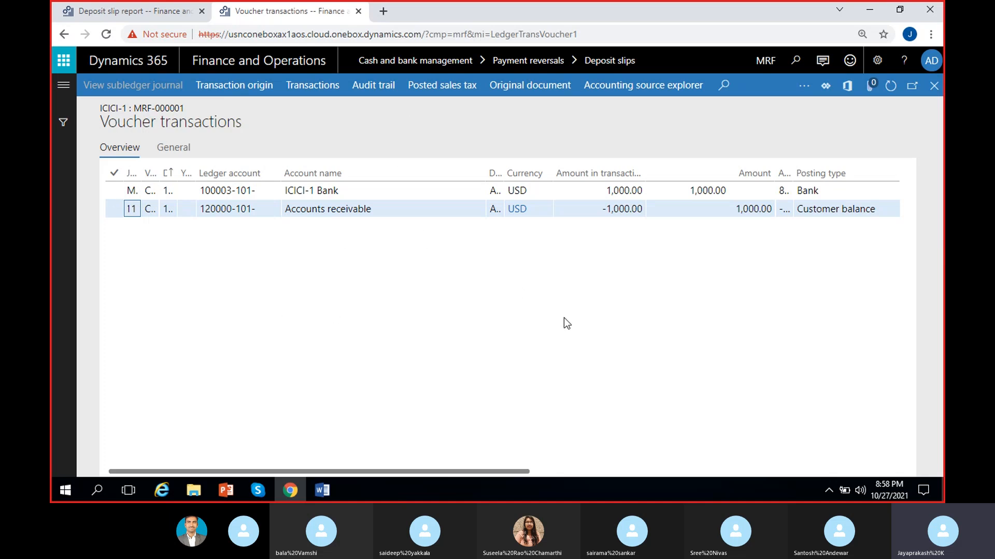
# Close the voucher and point out the date and number MRF-000001 in the deposit slips list.
pyautogui.click(936, 89)
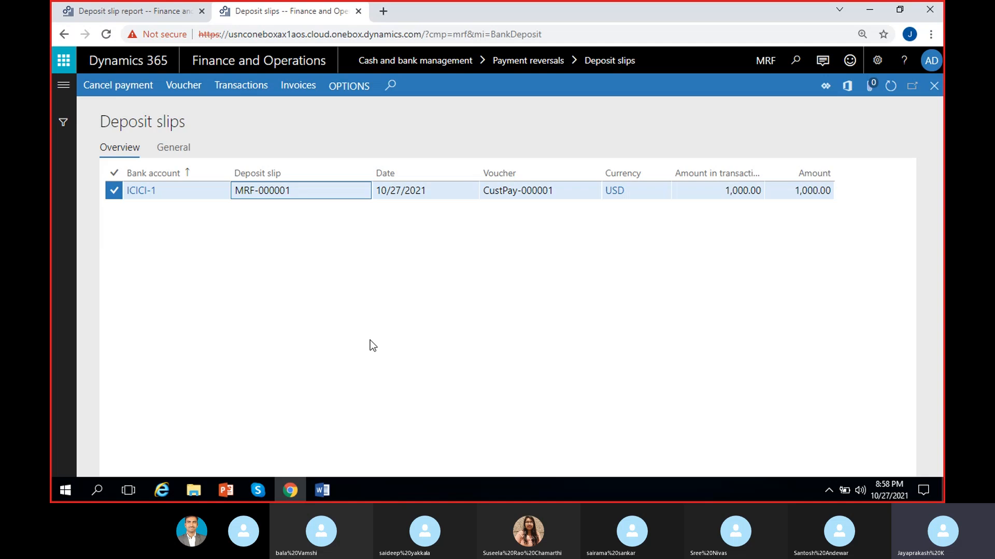
pyautogui.click(466, 197)
pyautogui.click(319, 191)
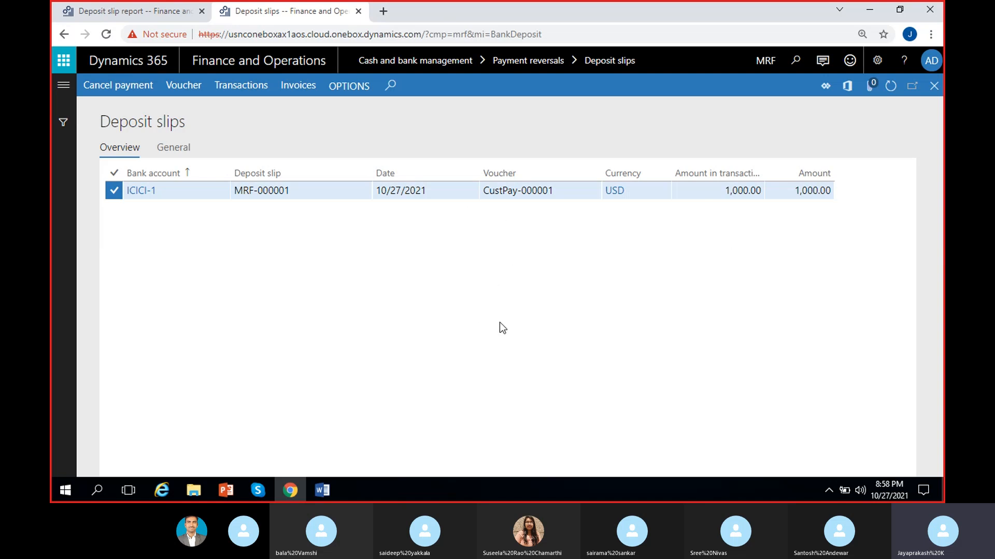
pyautogui.moveTo(311, 189); pyautogui.dragTo(203, 202)
pyautogui.click(299, 283)
# Show the deposit slip report's export format choices, then close the report.
pyautogui.click(127, 11)
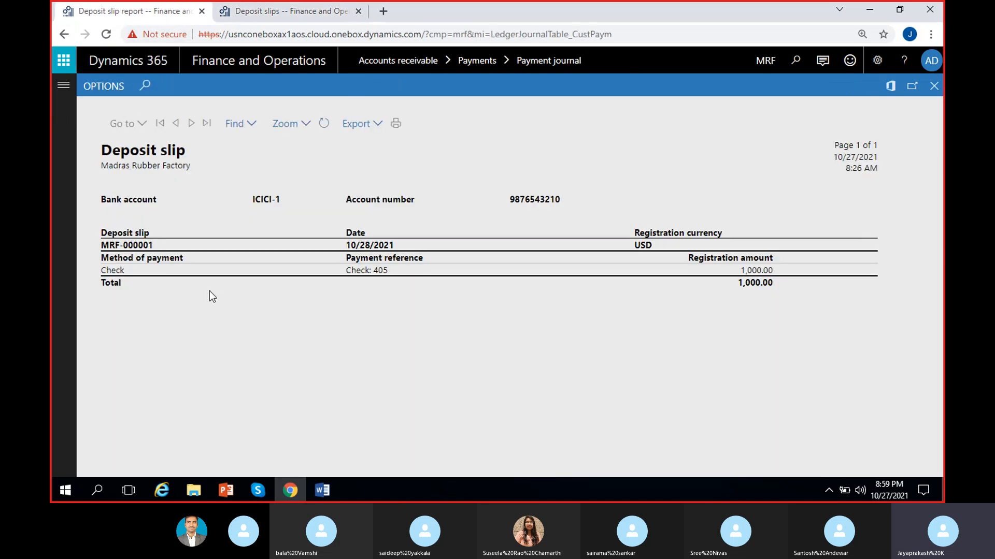
pyautogui.click(364, 133)
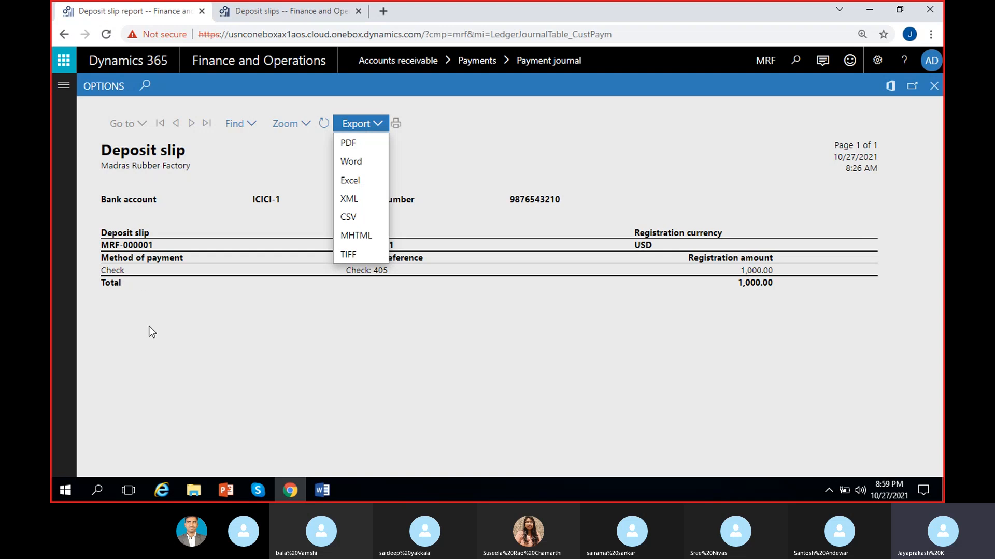
pyautogui.click(379, 125)
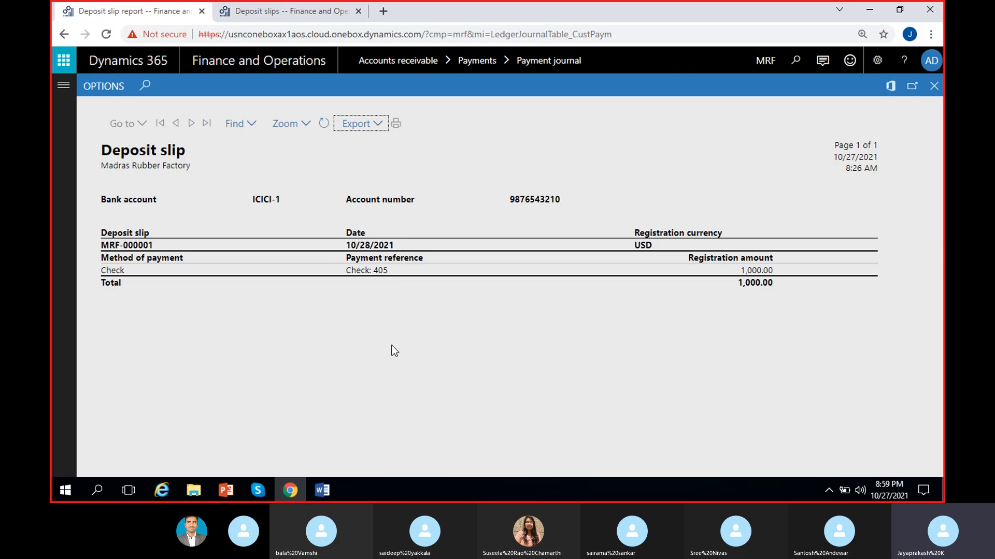
pyautogui.click(363, 125)
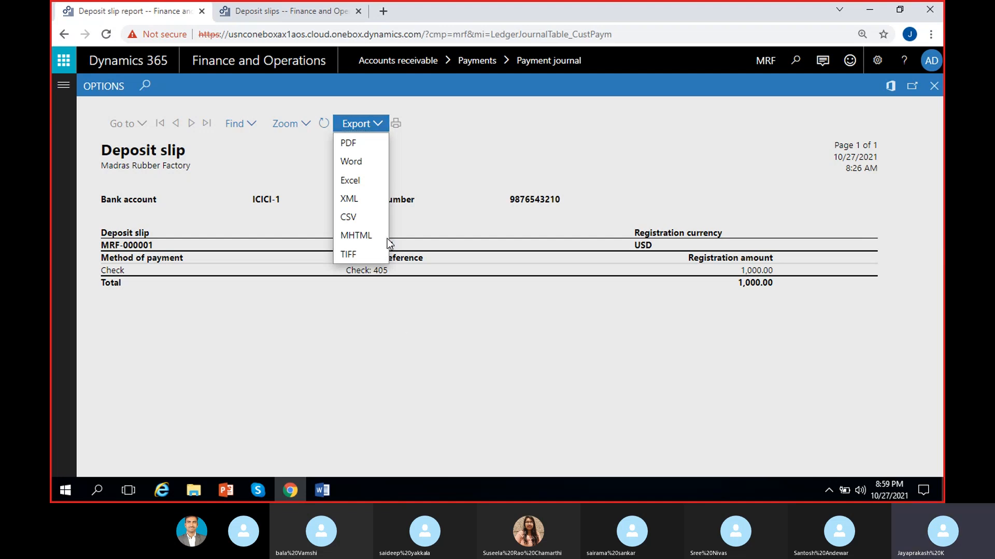
pyautogui.click(357, 127)
pyautogui.click(934, 92)
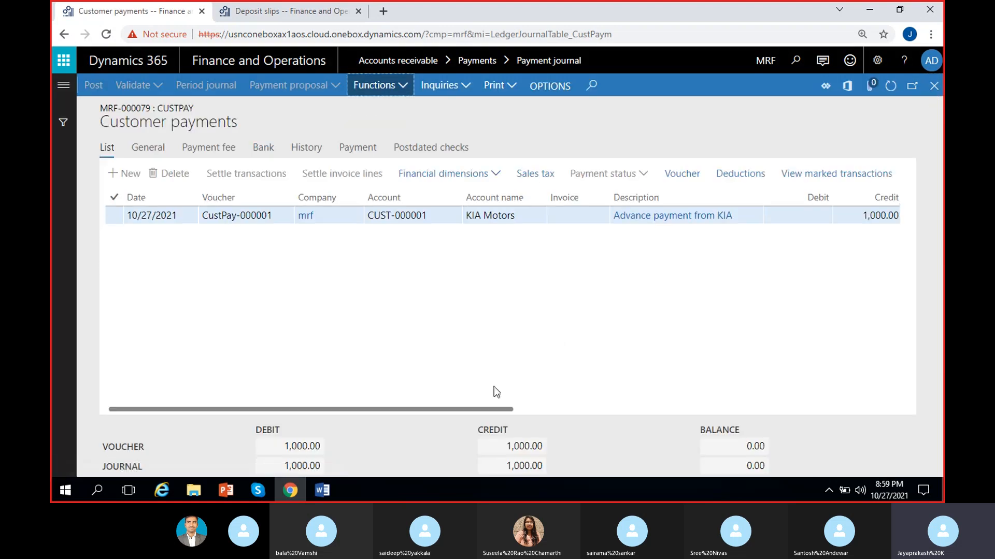
pyautogui.hscroll(8, 703, 319)
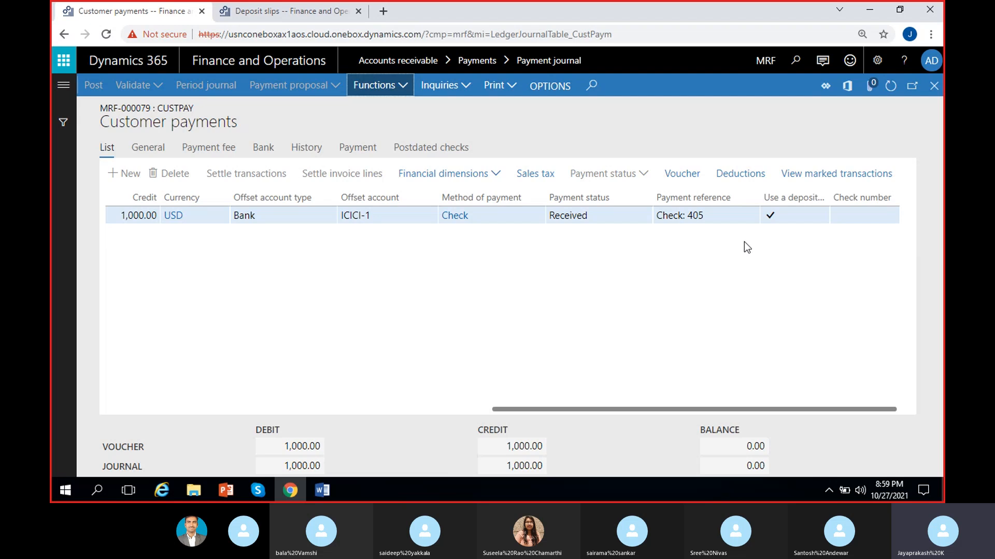
pyautogui.click(280, 13)
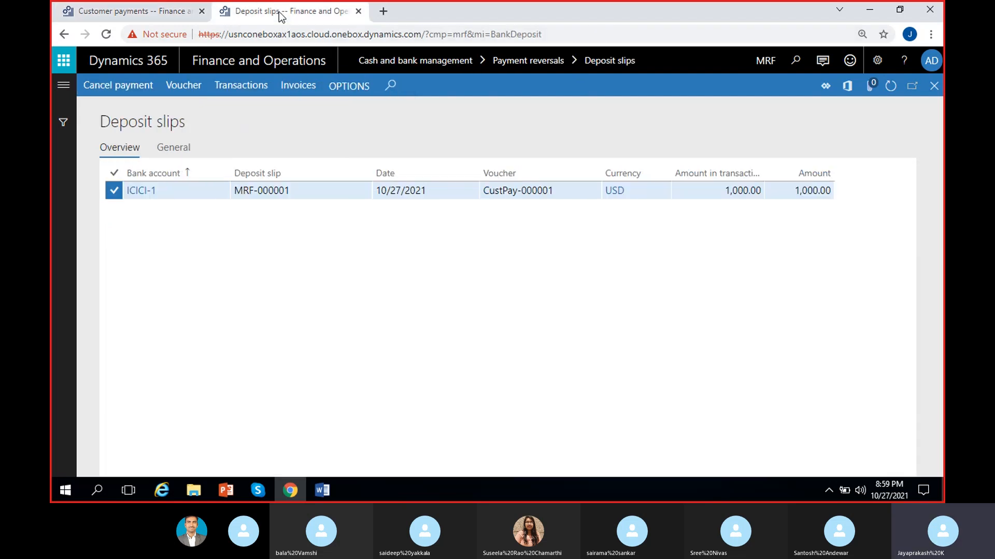
pyautogui.click(129, 12)
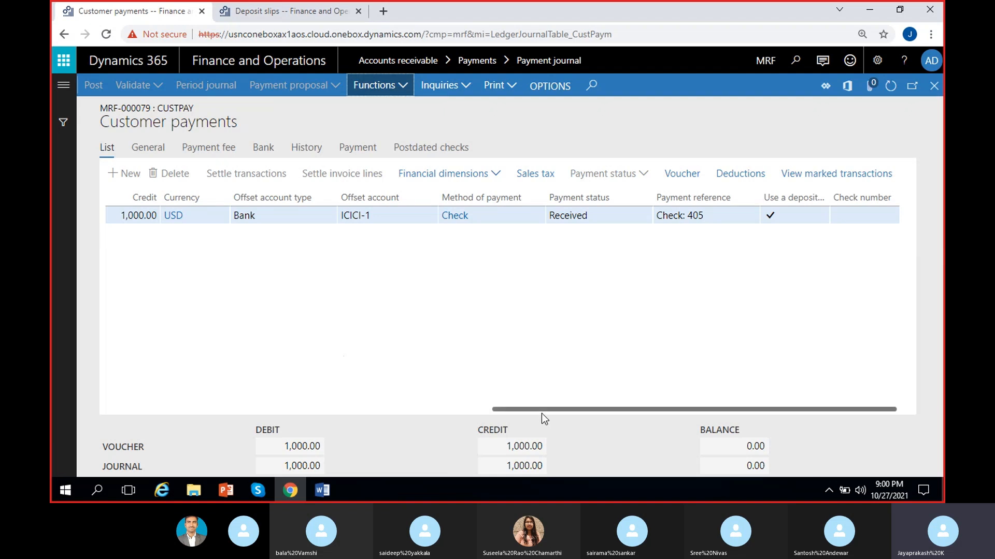
pyautogui.moveTo(548, 413); pyautogui.dragTo(331, 464)
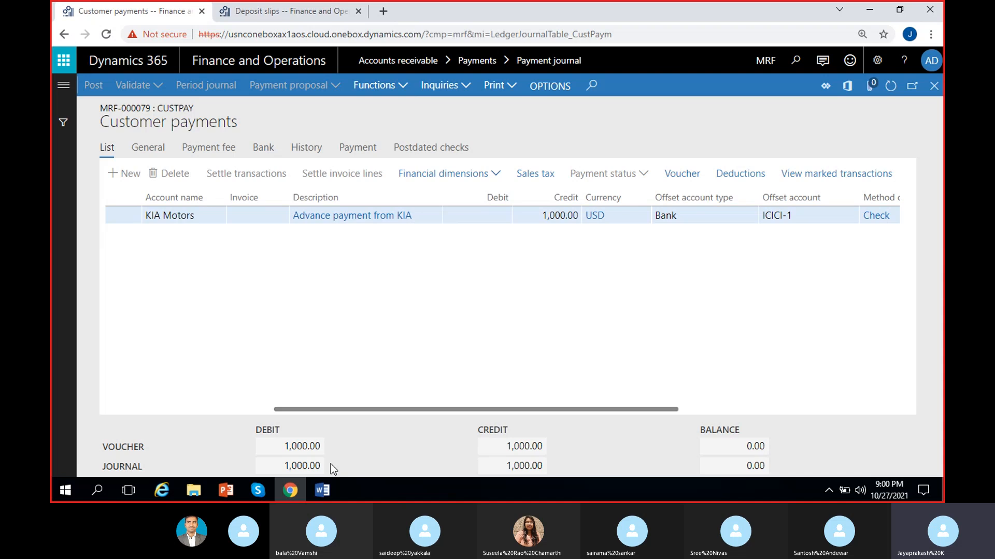
pyautogui.click(559, 221)
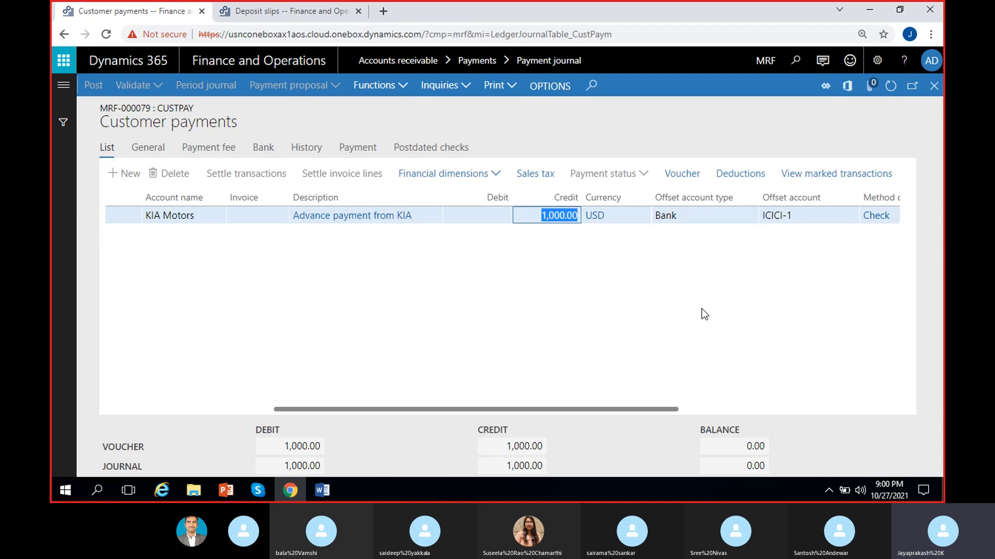
pyautogui.click(335, 300)
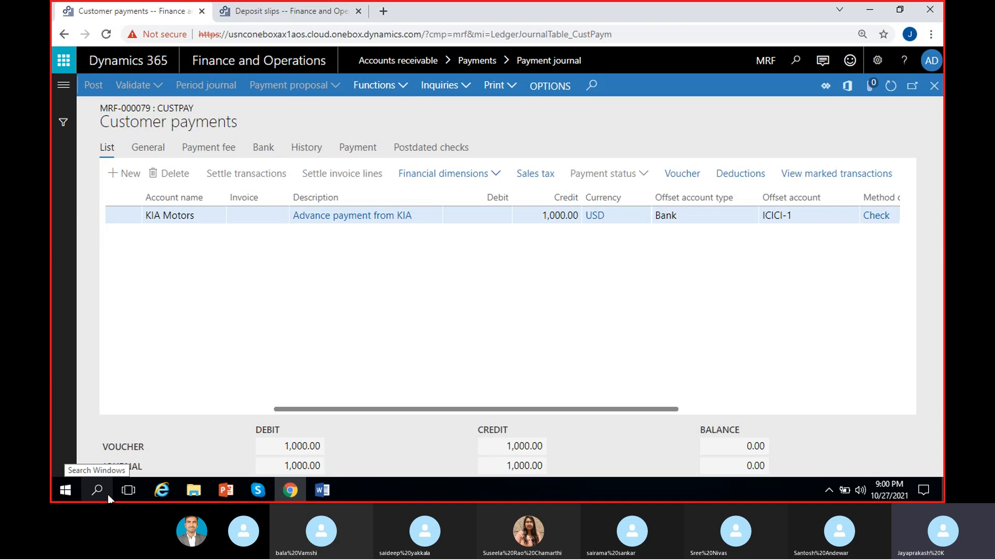
# Add the lines 'Freetext invoice' and 'Recurring freetext' to the Word notes.
pyautogui.click(328, 491)
pyautogui.write('Freetexr')
pyautogui.press('BackSpace')
pyautogui.write('t invoice')
pyautogui.press('Return')
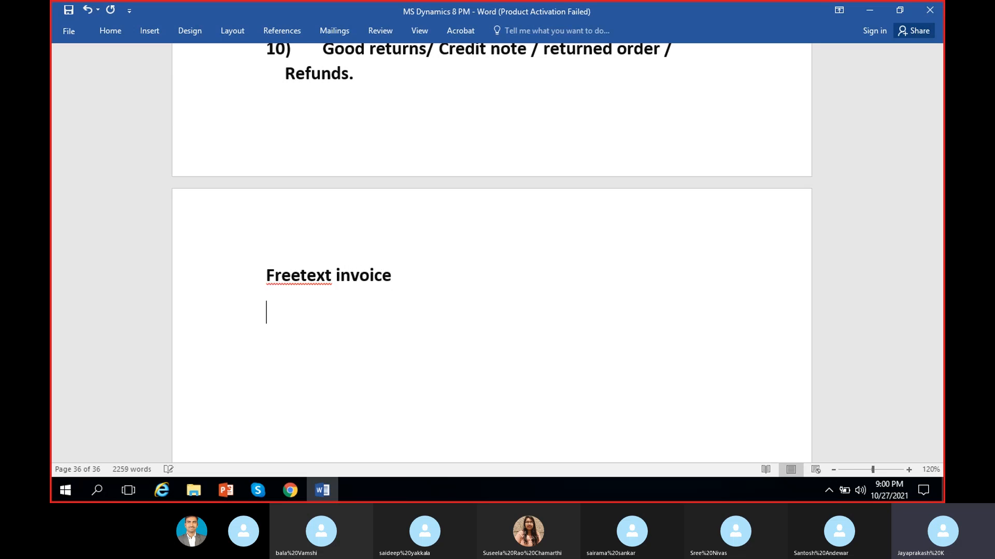
pyautogui.write('Recurring f')
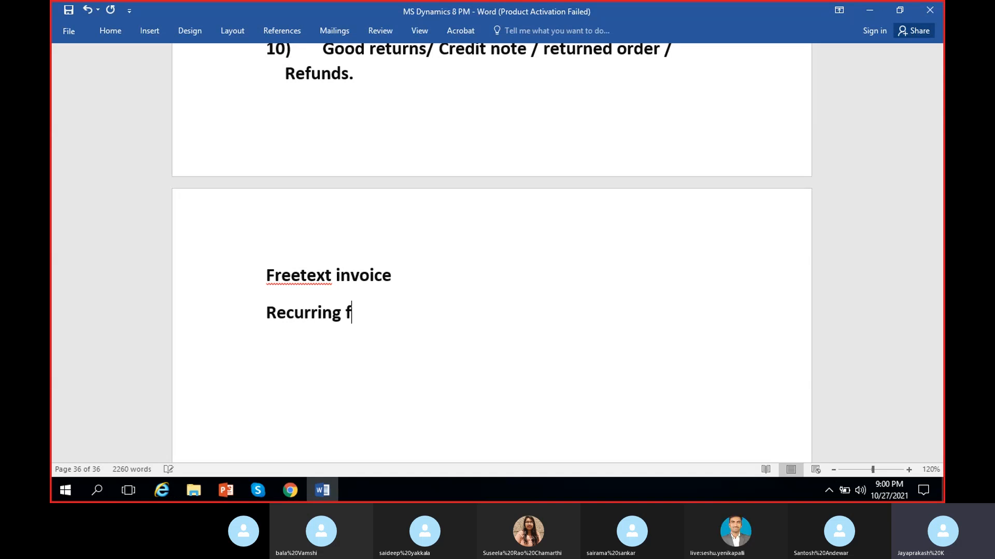
pyautogui.write('reetext')
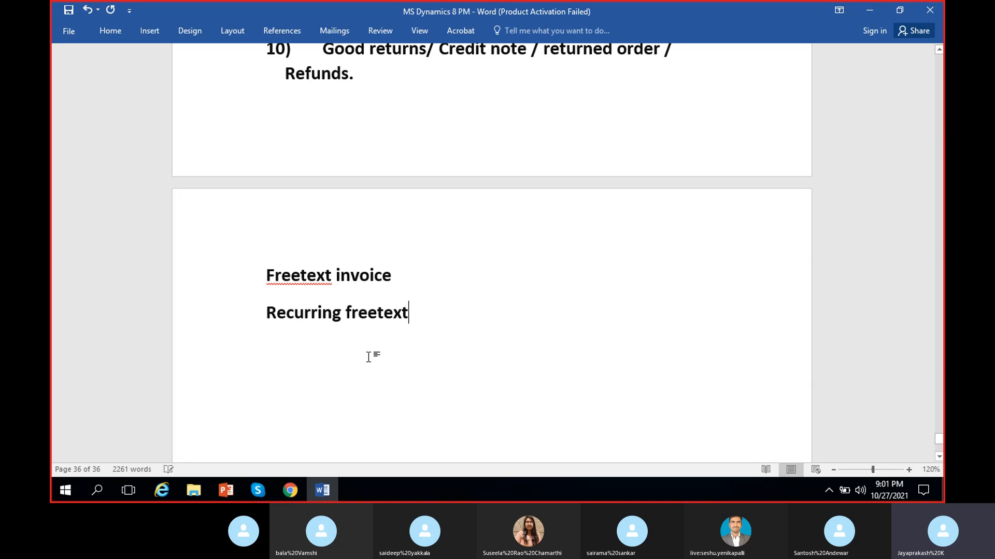
pyautogui.press('Return')
# Save the notes document and bring the Skype call back up.
pyautogui.hotkey('ctrl', 's')
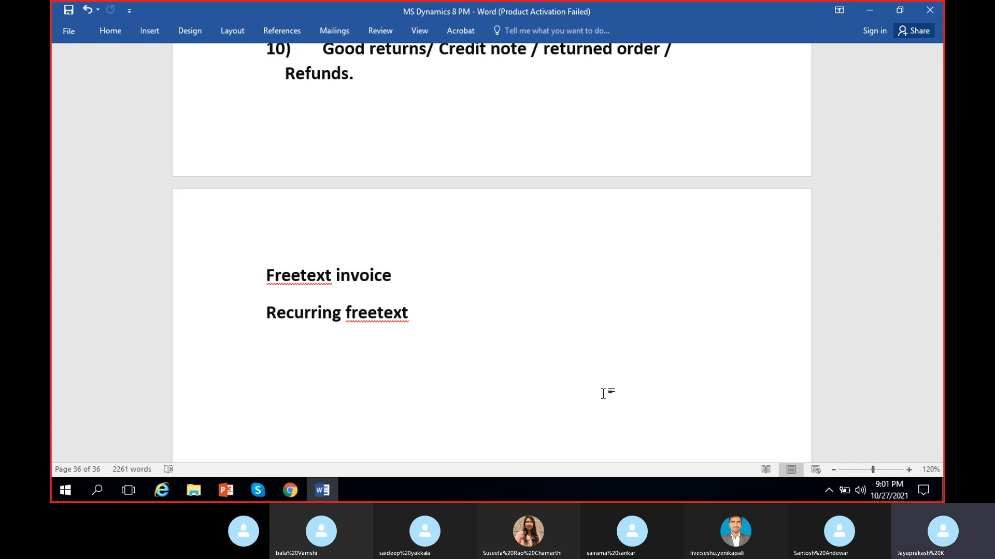
pyautogui.hotkey('ctrl', 's')
pyautogui.click(266, 490)
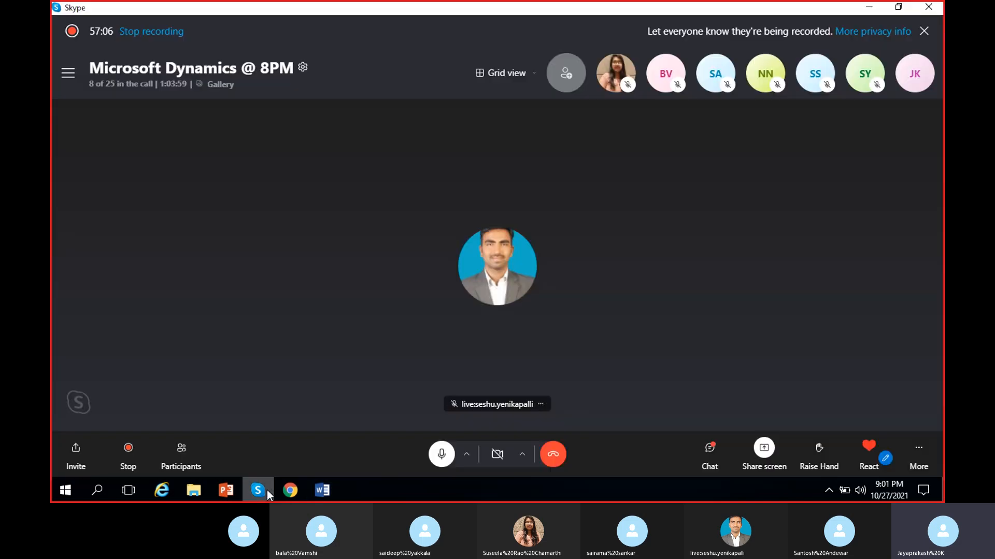